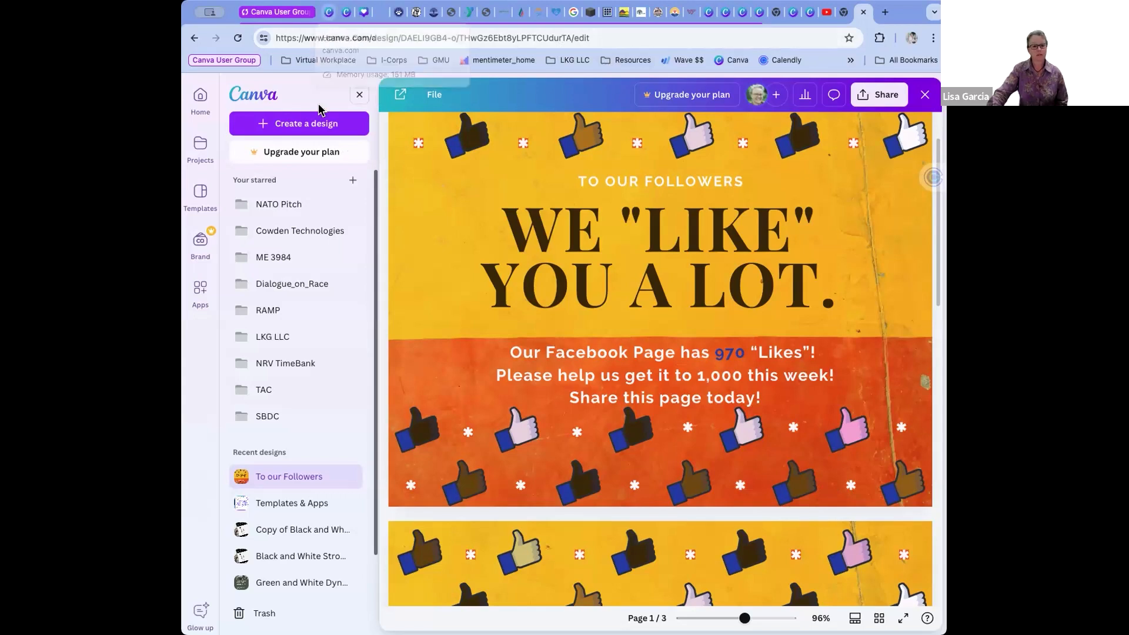
Switch to the open browser page with Canva's nonprofit resources.
left_click(197, 104)
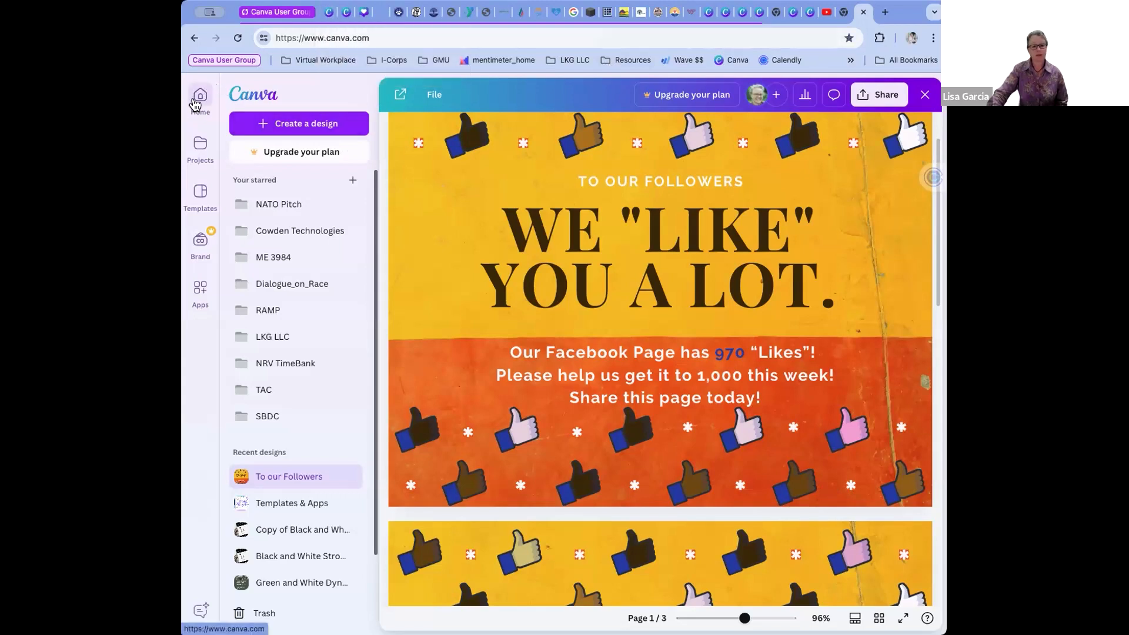
left_click(324, 16)
left_click(351, 17)
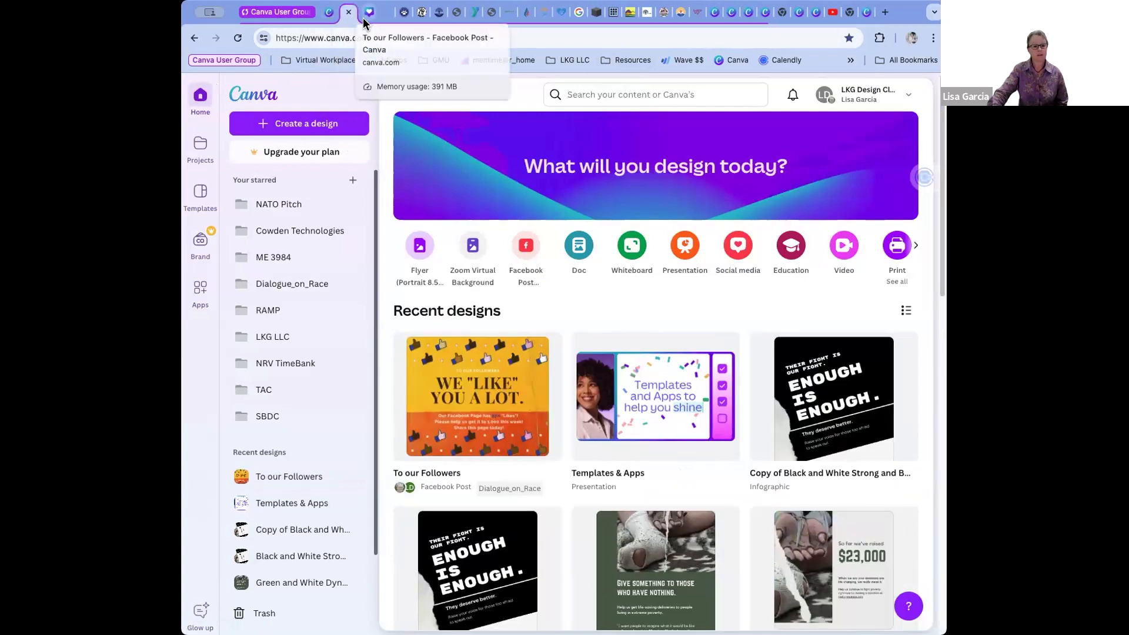
left_click(367, 14)
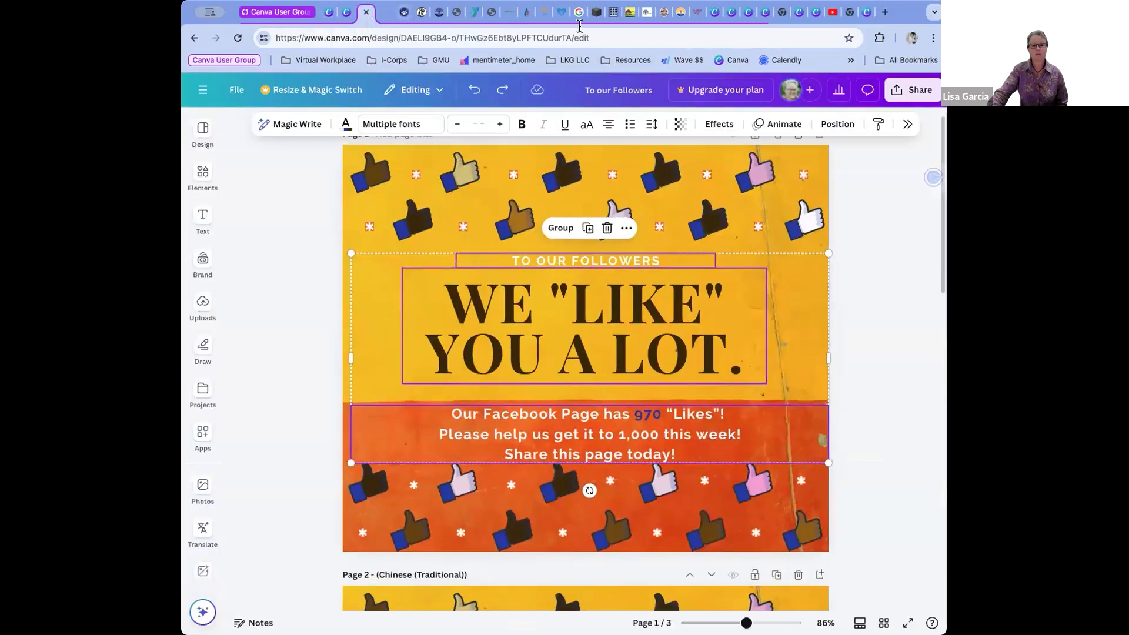
left_click(713, 14)
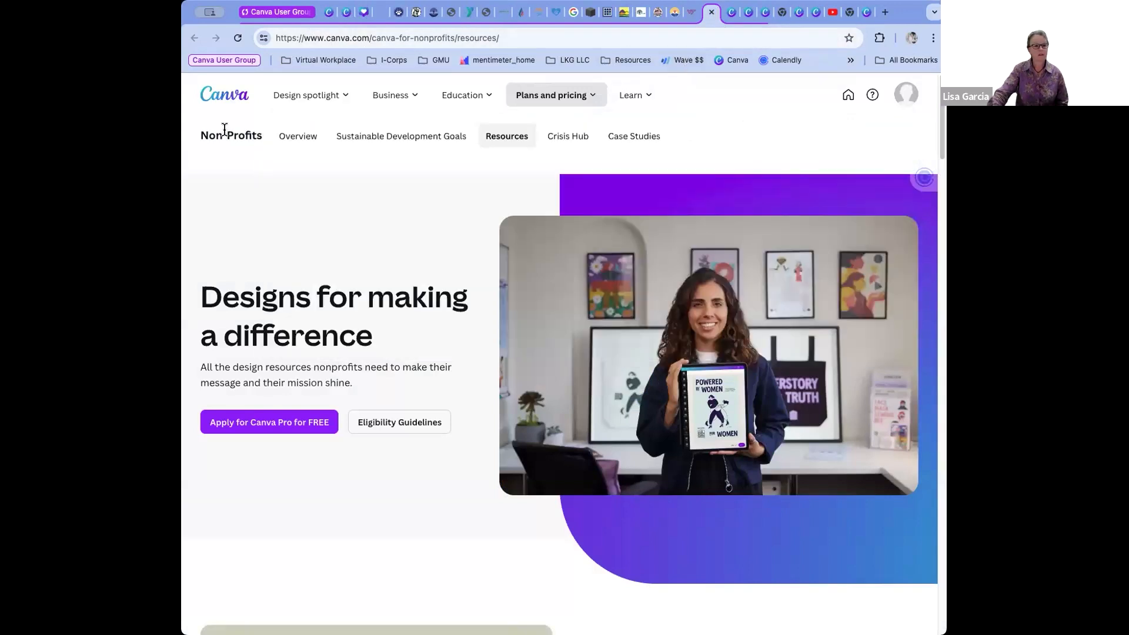
left_click(734, 14)
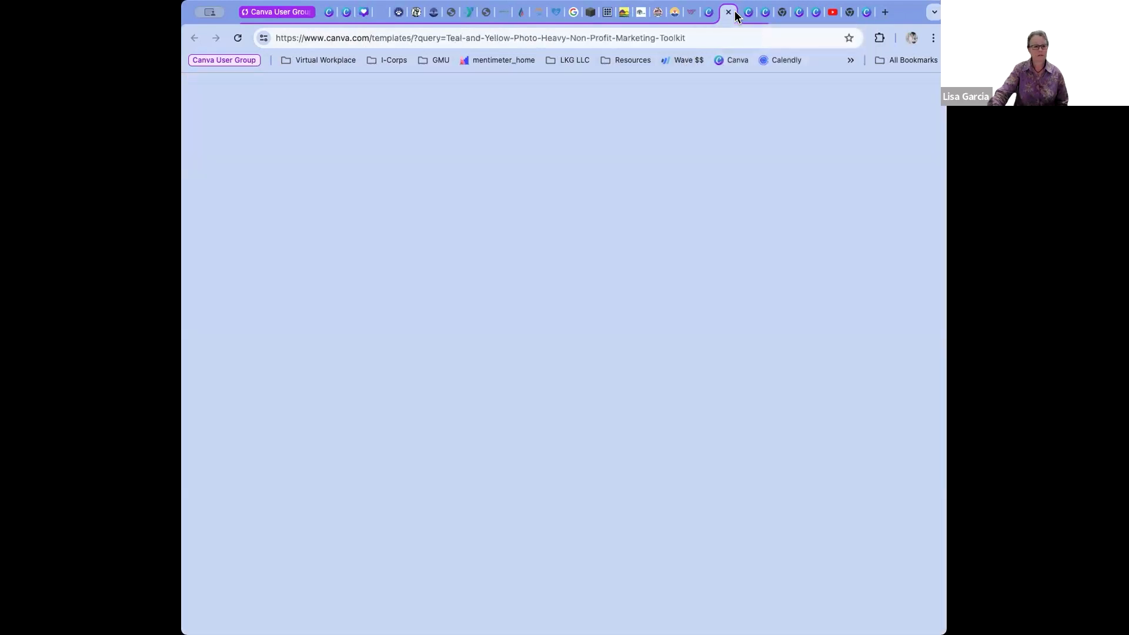
left_click(711, 13)
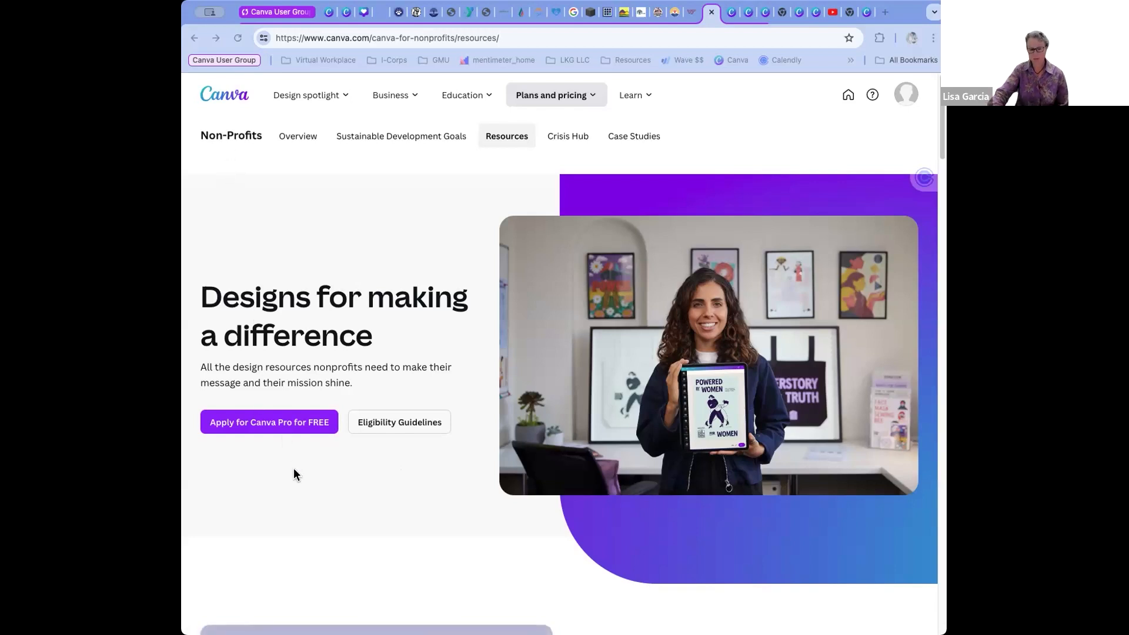
Open the templates of the Olive Green Orange Cream Photocentric Generic Charity Non Profit Marketing Toolkit from the nonprofit resources page.
scroll(294, 469, "down", 8)
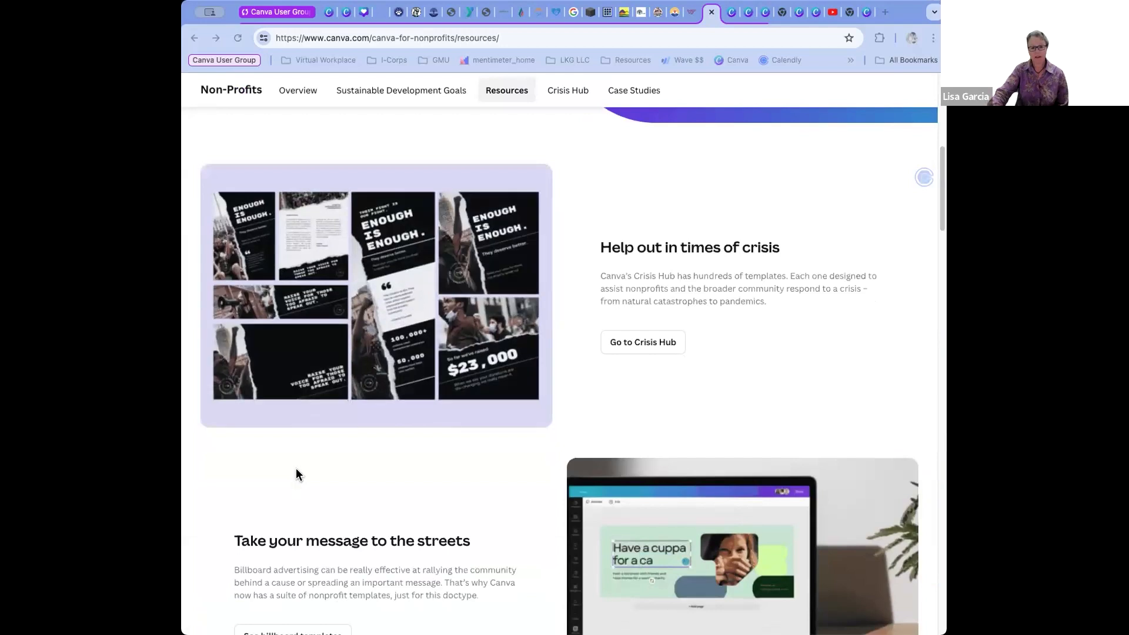
scroll(295, 468, "down", 2)
scroll(295, 468, "down", 7)
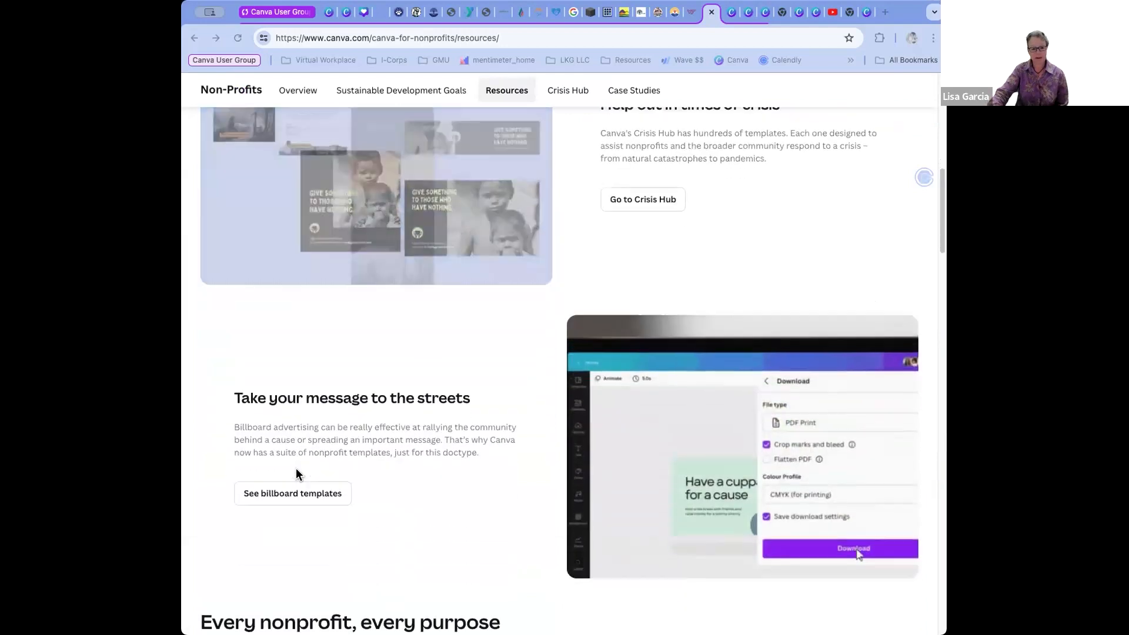
scroll(295, 468, "down", 5)
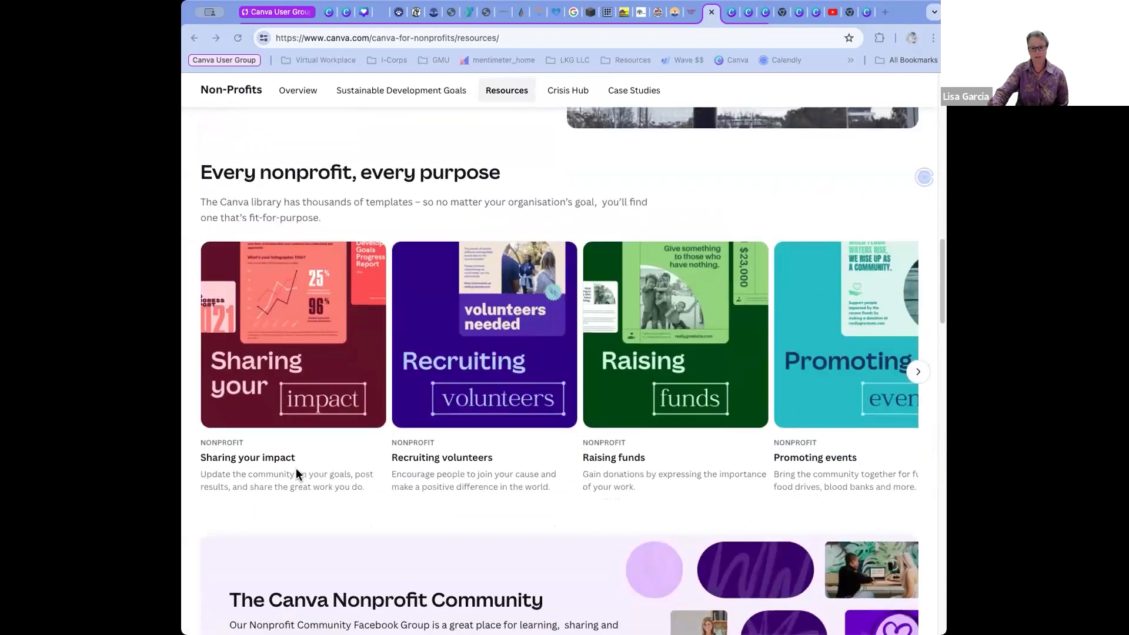
scroll(295, 468, "down", 5)
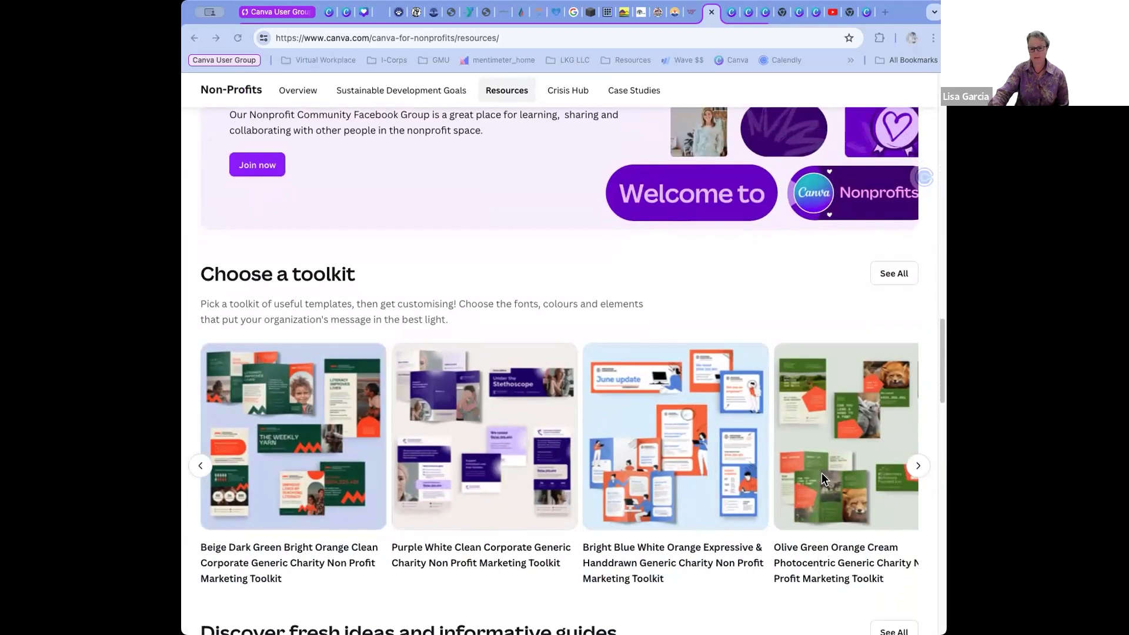
mouse_move(841, 464)
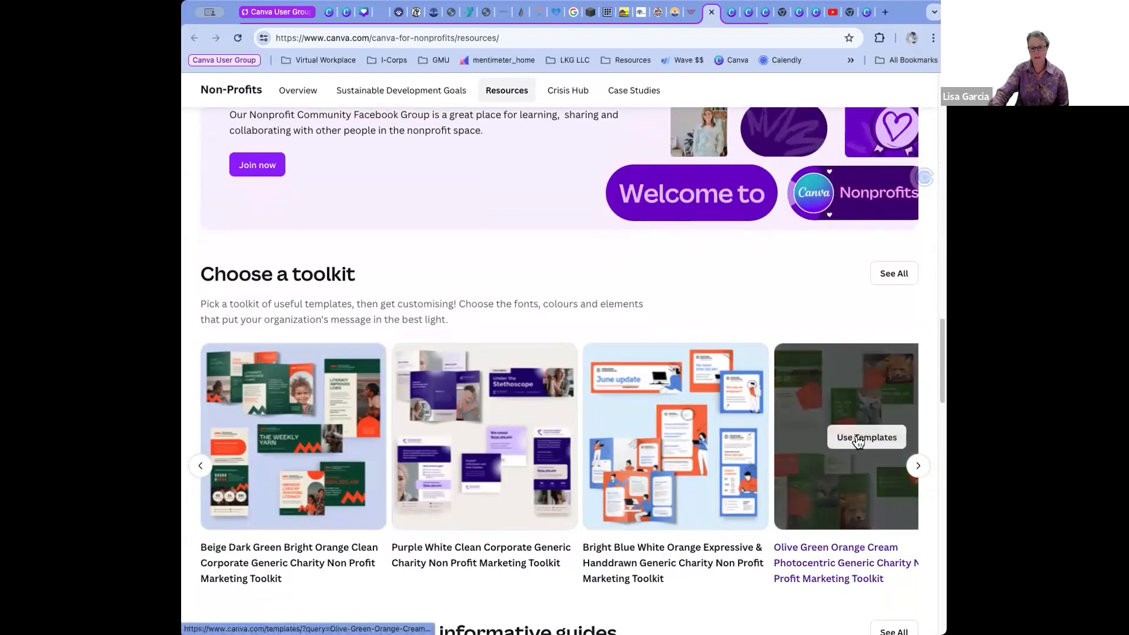
left_click(858, 441)
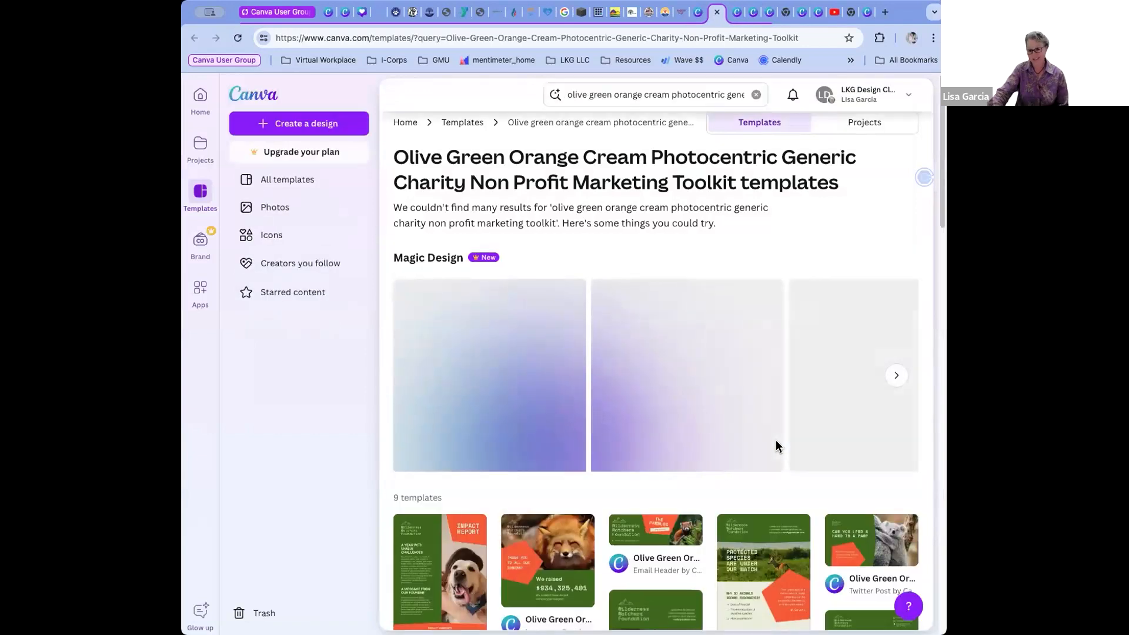
Create an editable design from the toolkit's square Instagram post template with the fox photo.
scroll(775, 446, "down", 1)
scroll(775, 446, "down", 5)
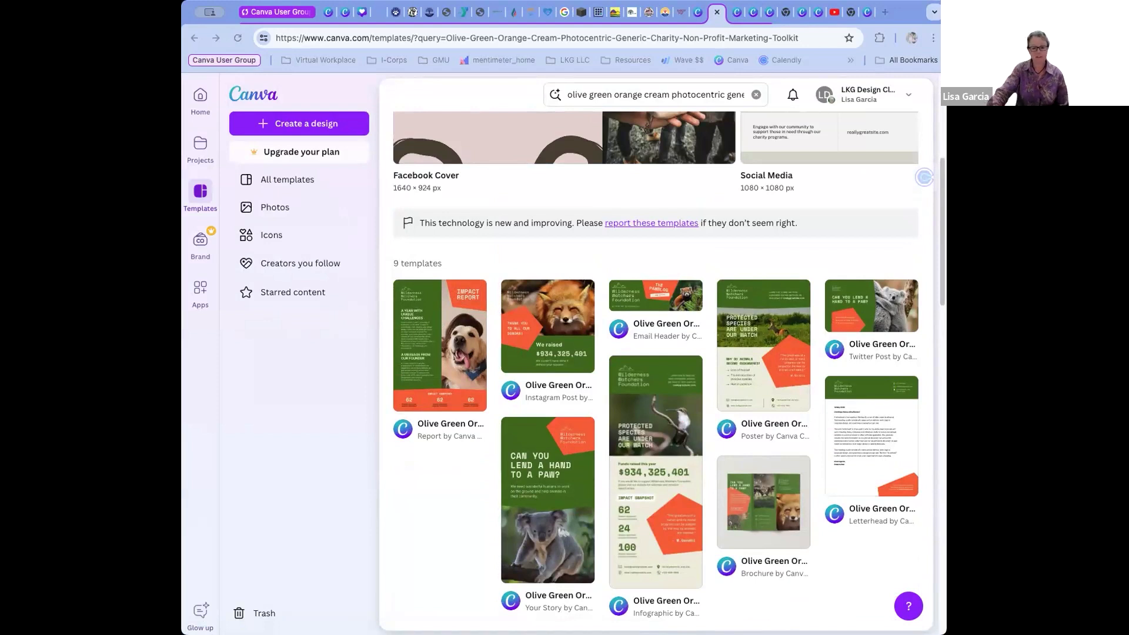
left_click(561, 332)
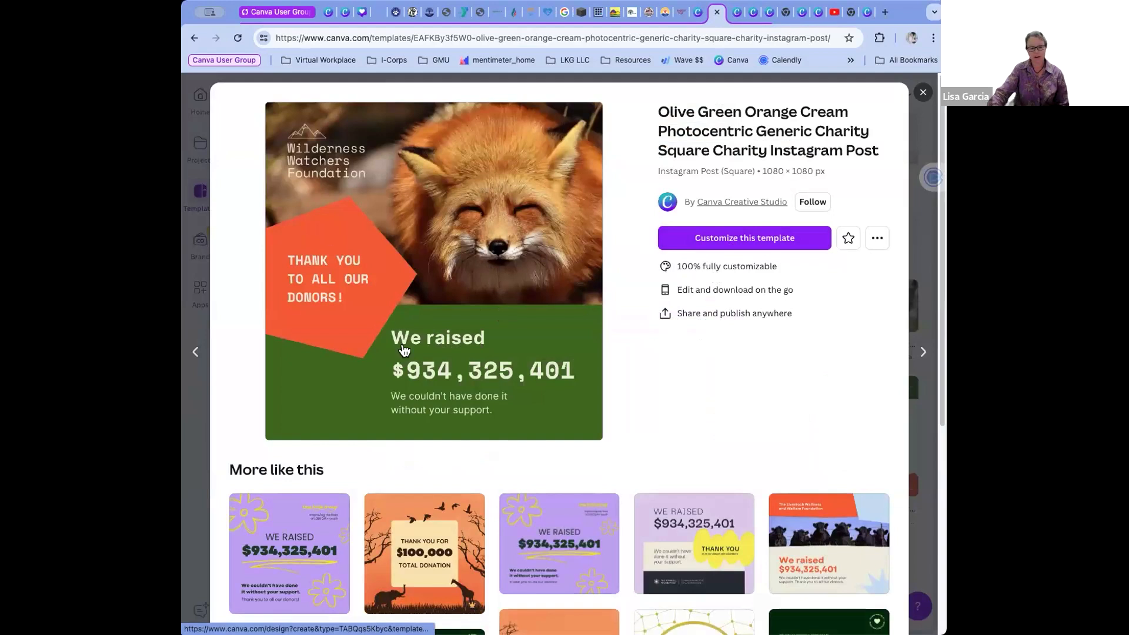
left_click(756, 241)
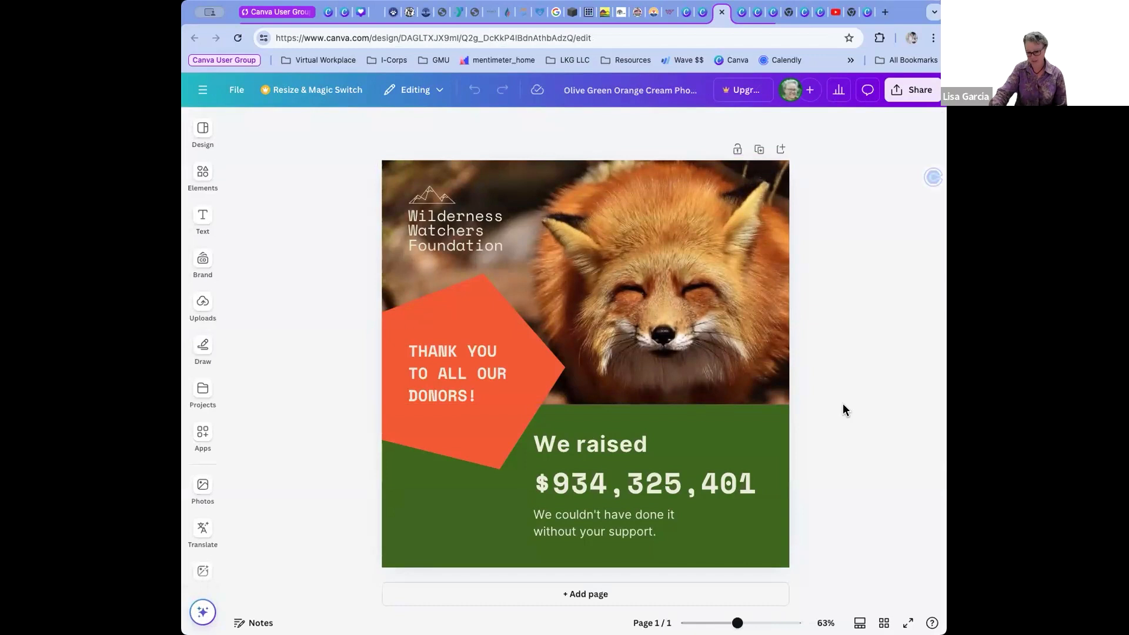
Select the fox photo and search the elements library for "puppy".
left_click(664, 296)
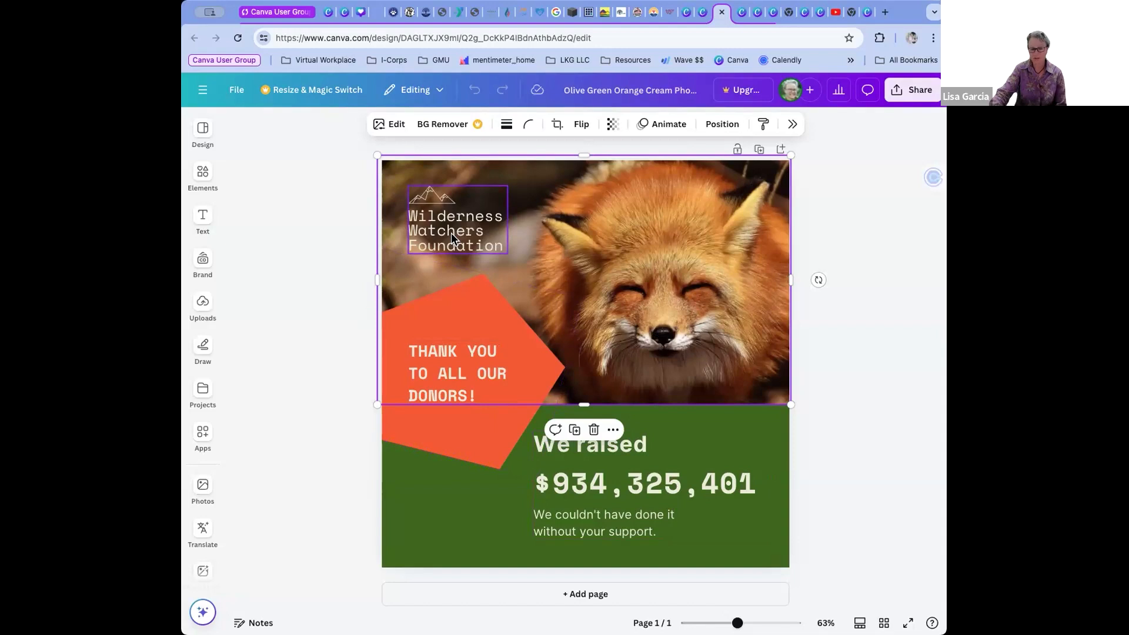
left_click(203, 172)
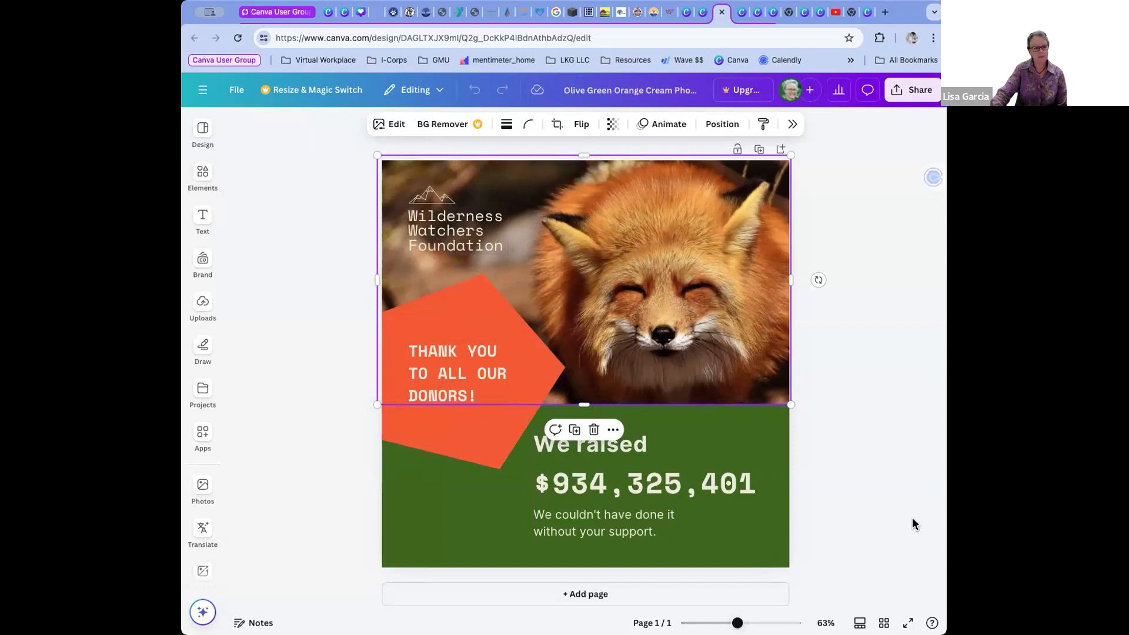
left_click(203, 130)
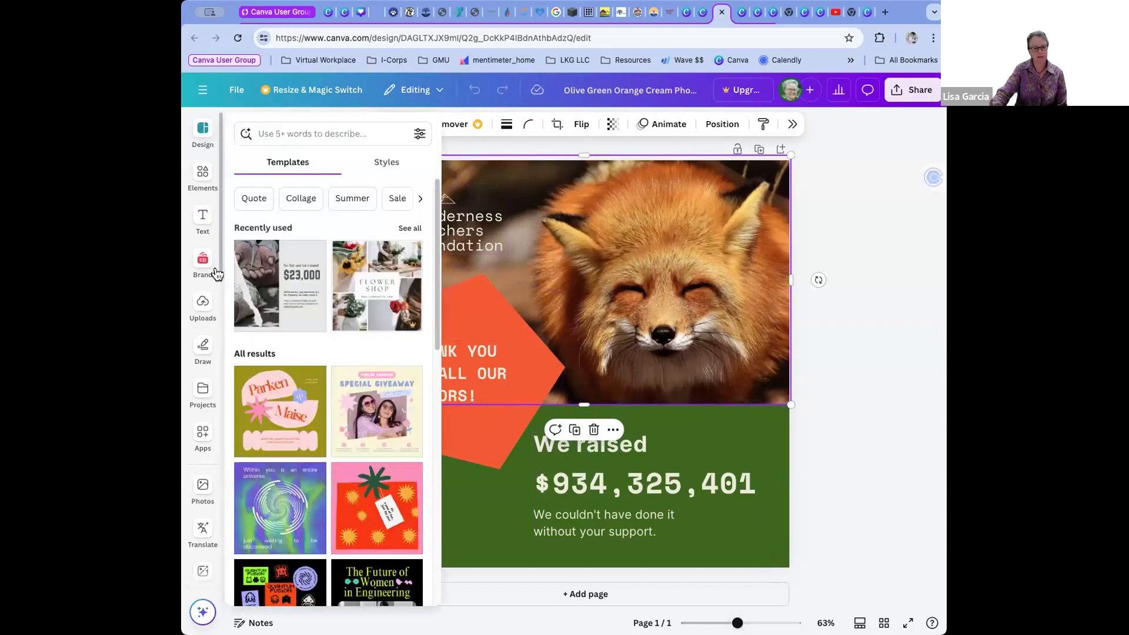
left_click(214, 274)
left_click(202, 172)
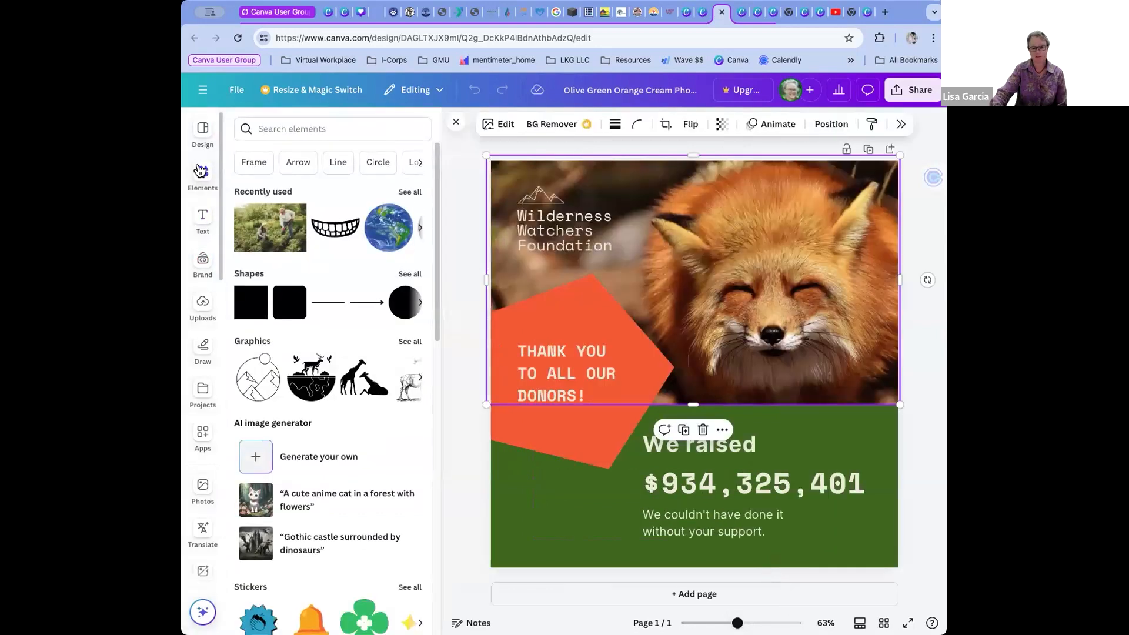
left_click(283, 131)
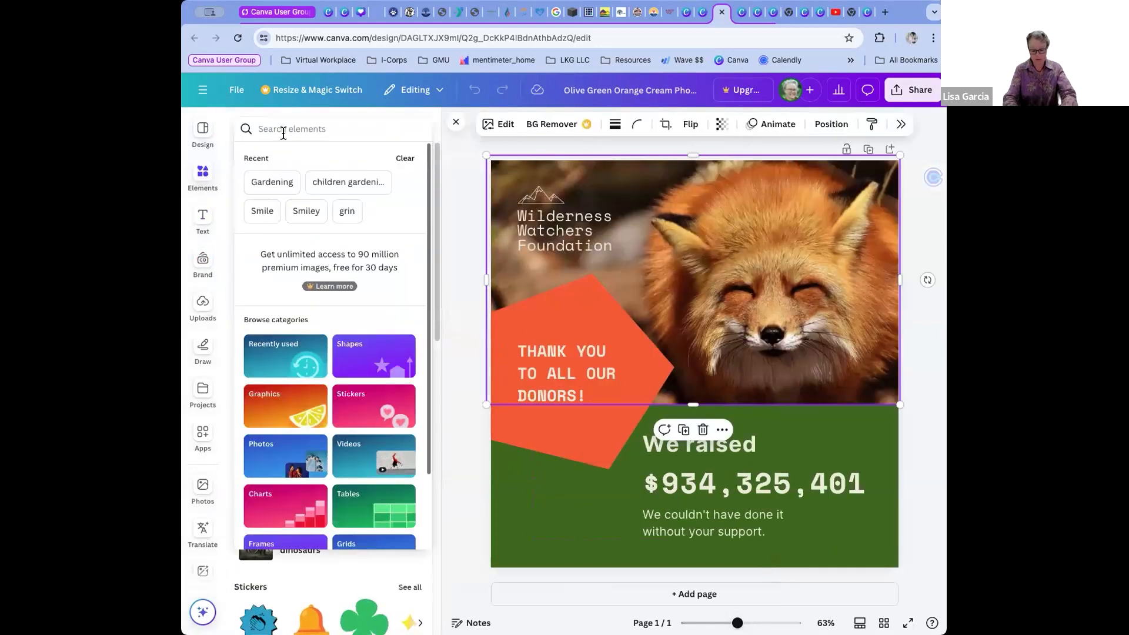
type("puppy")
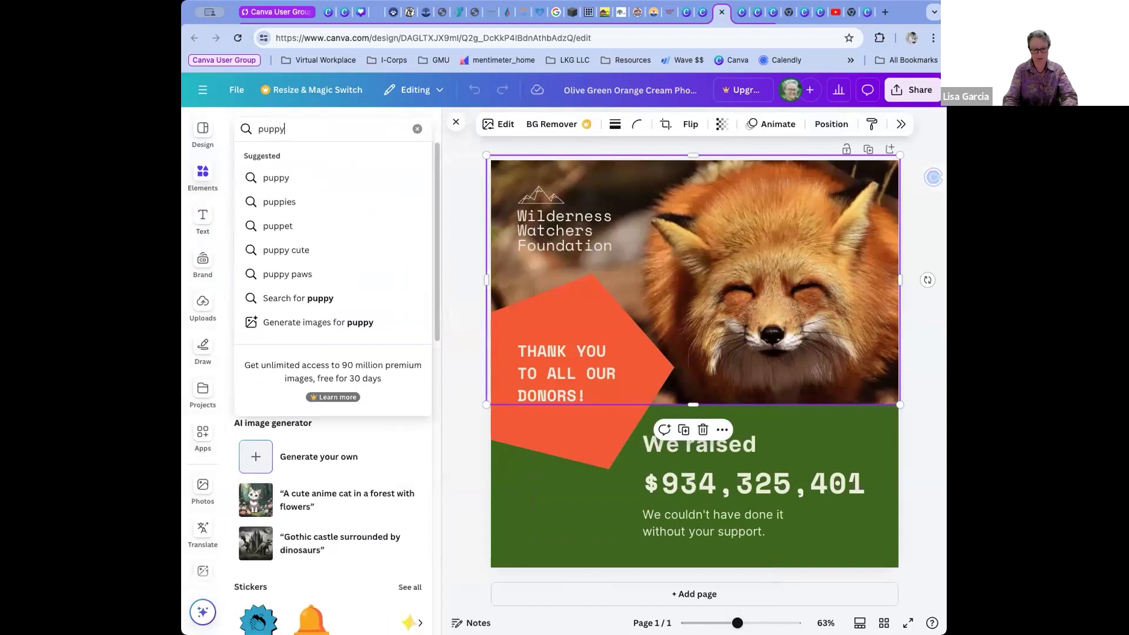
key("Return")
Review the graphics, photos and videos offered for the puppy search.
mouse_move(258, 259)
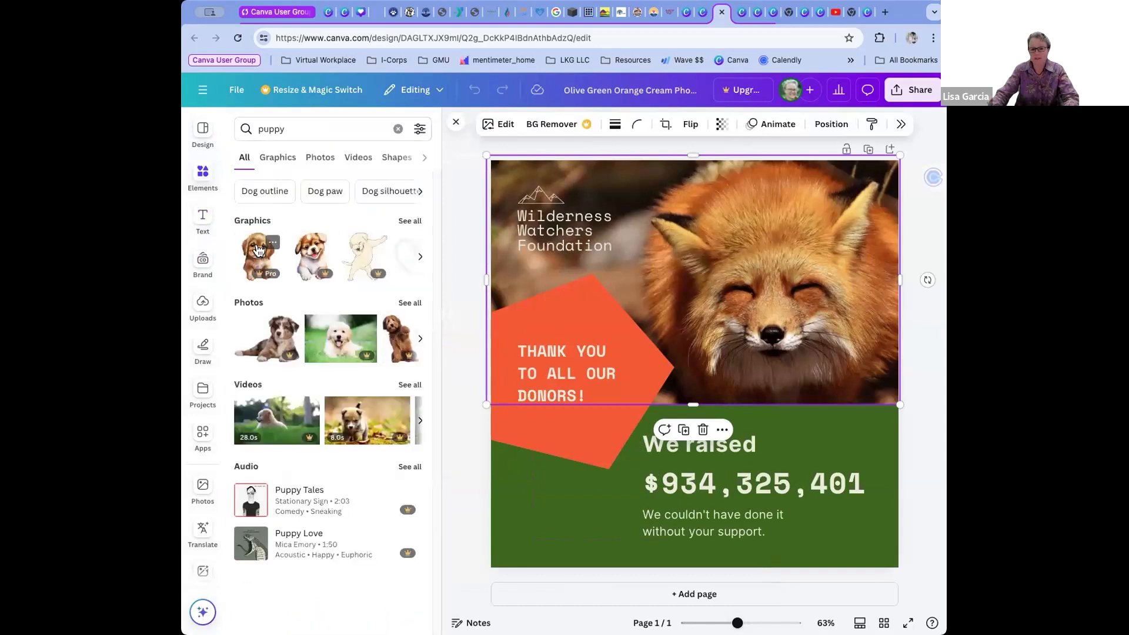
left_click(269, 162)
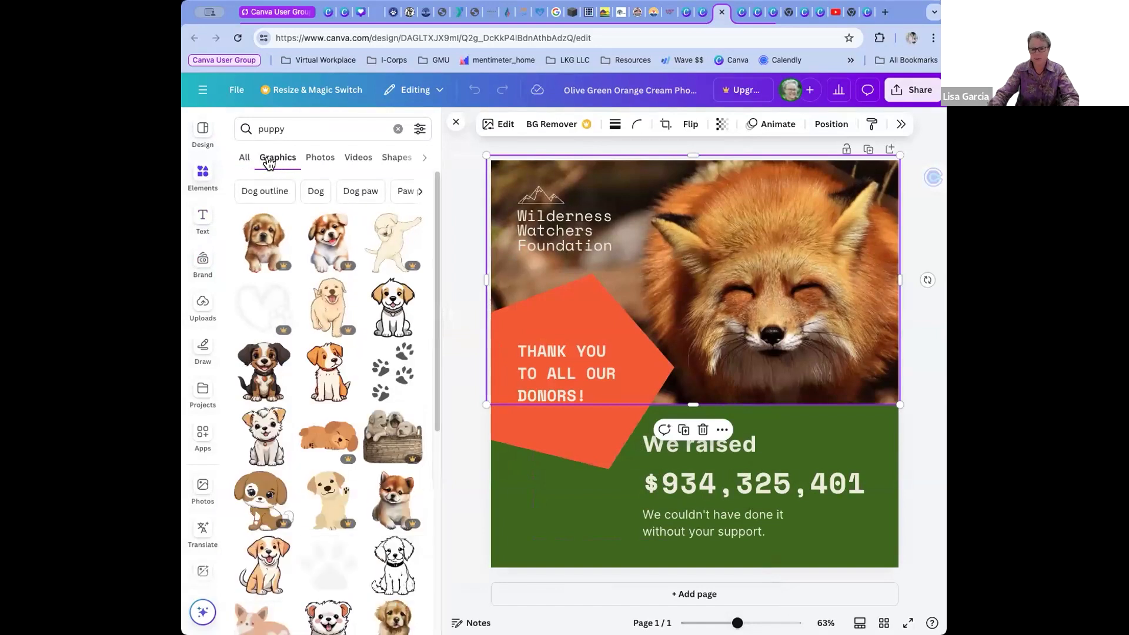
left_click(317, 160)
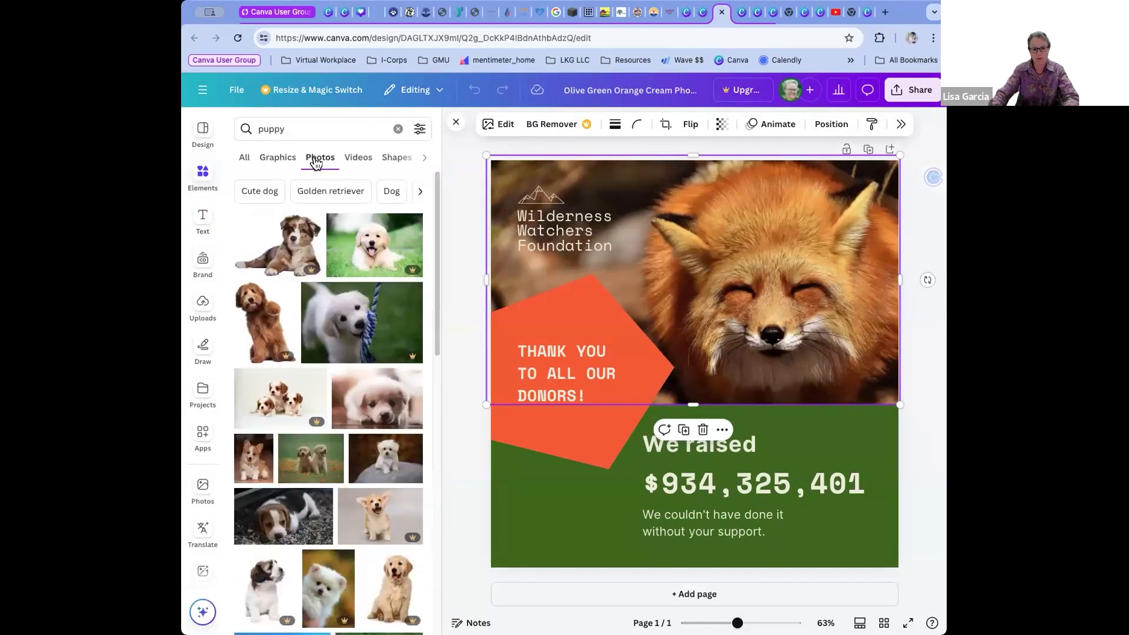
left_click(357, 160)
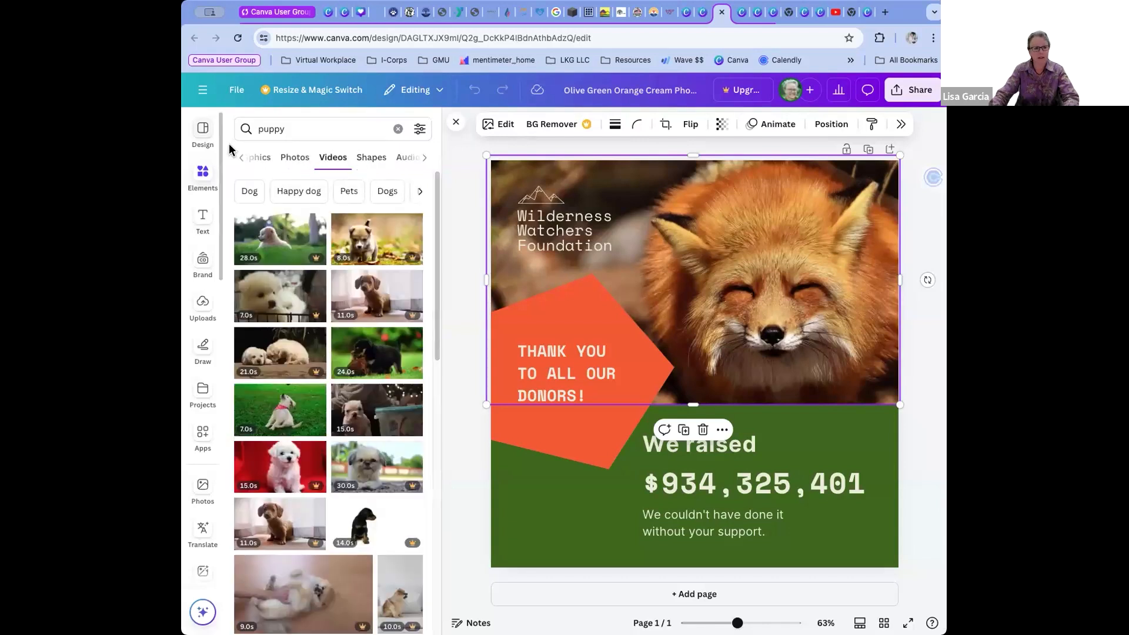
Limit the puppy search to photos and examine which ones are free and which require Pro.
left_click(294, 158)
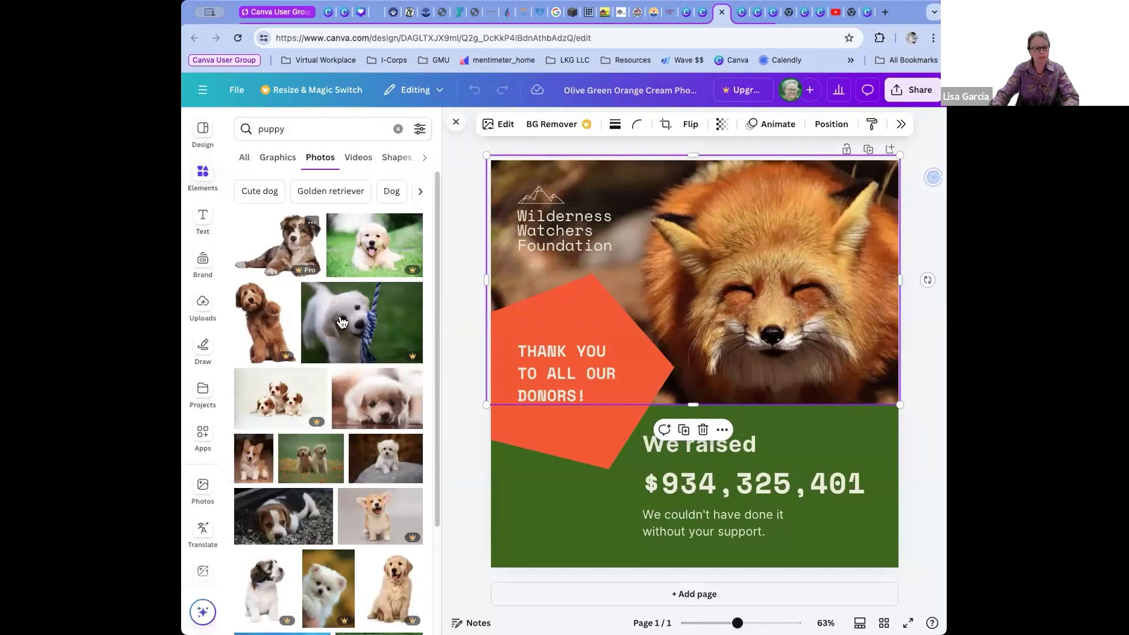
scroll(339, 323, "down", 3)
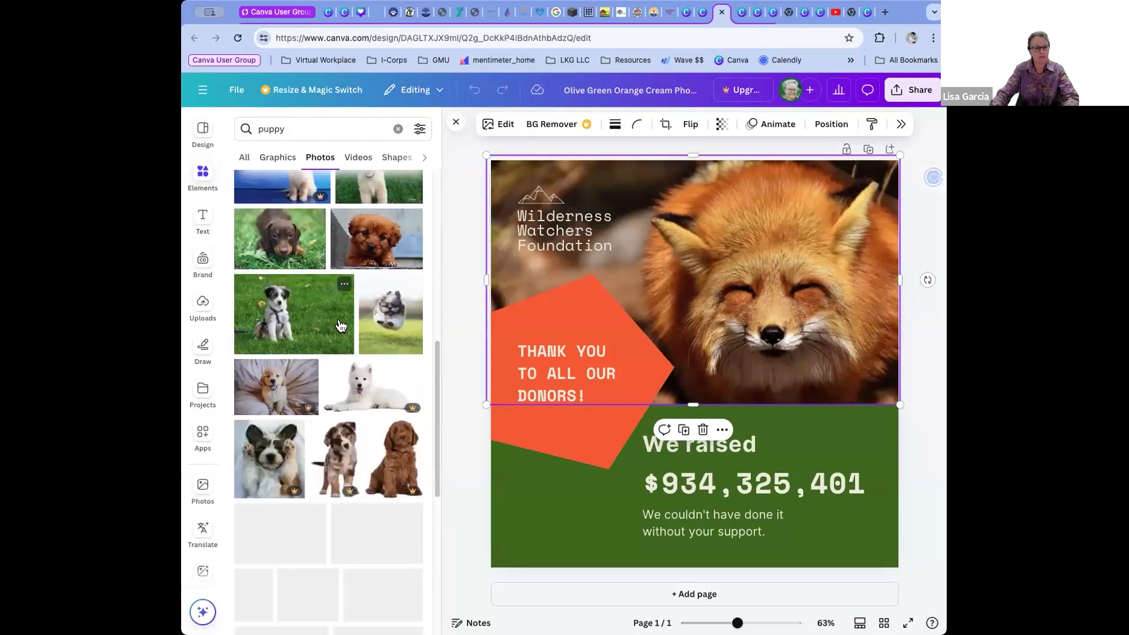
scroll(335, 332, "up", 3)
mouse_move(320, 349)
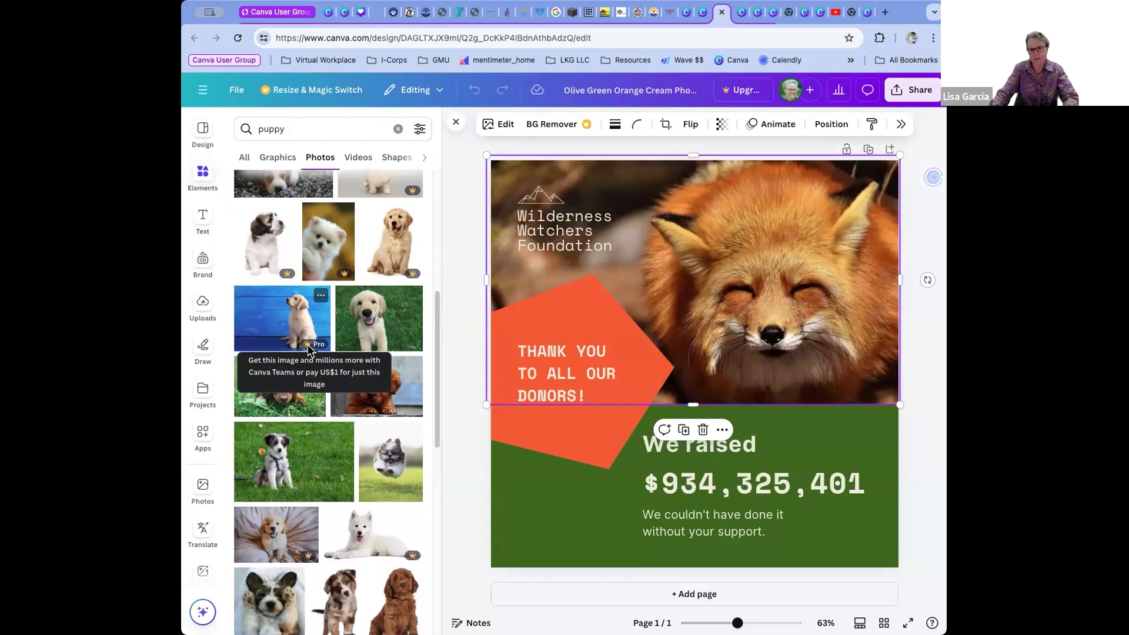
scroll(308, 350, "up", 5)
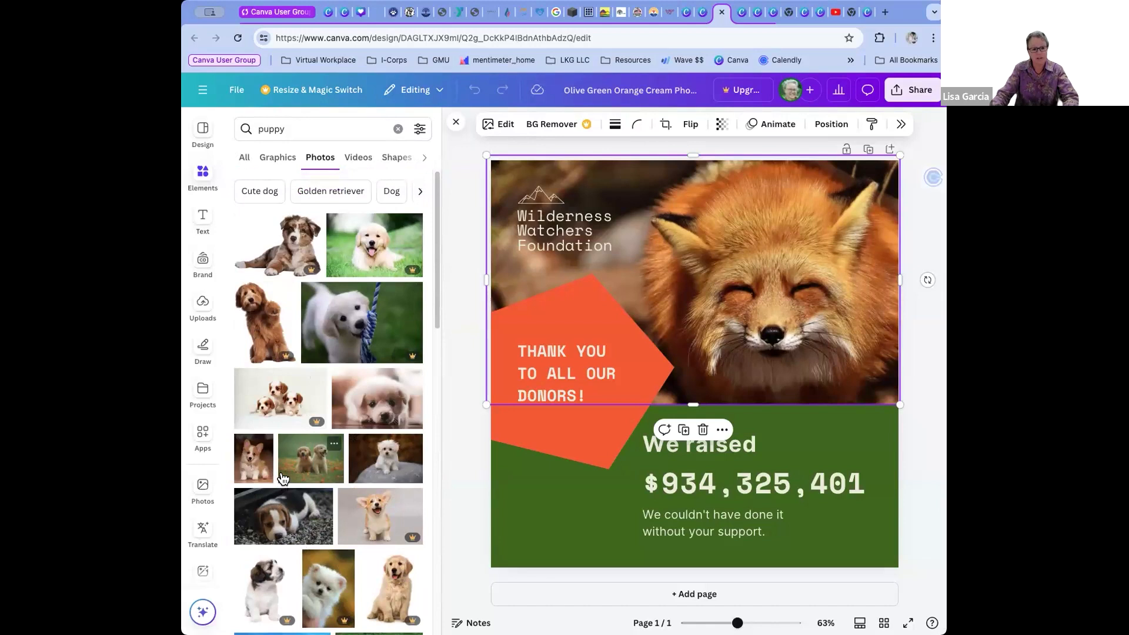
scroll(282, 477, "down", 3)
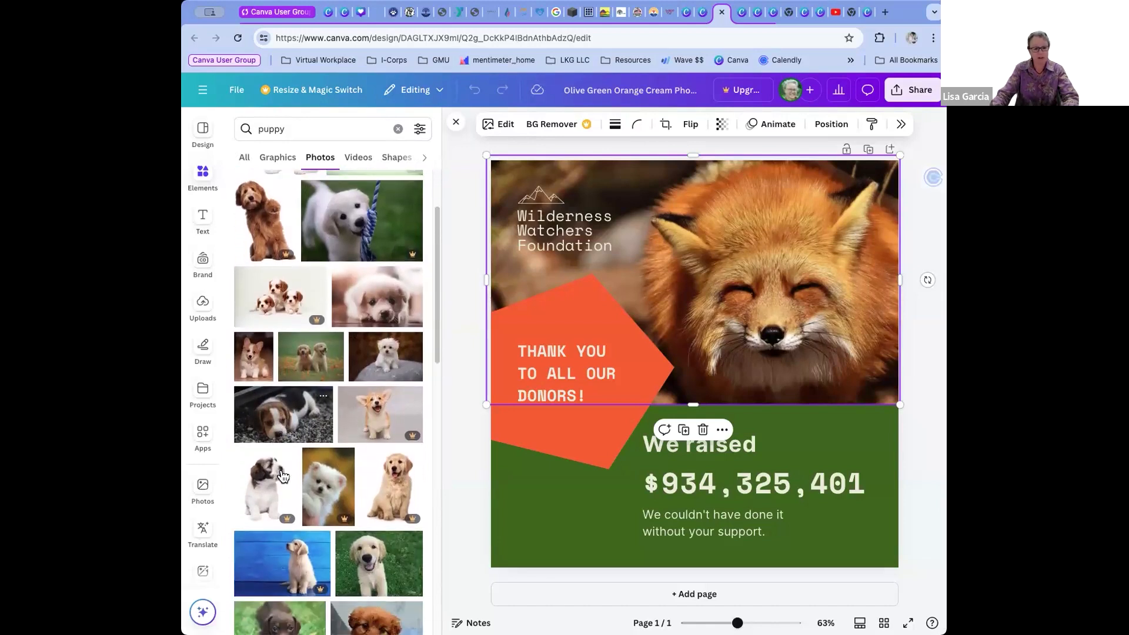
scroll(283, 477, "down", 2)
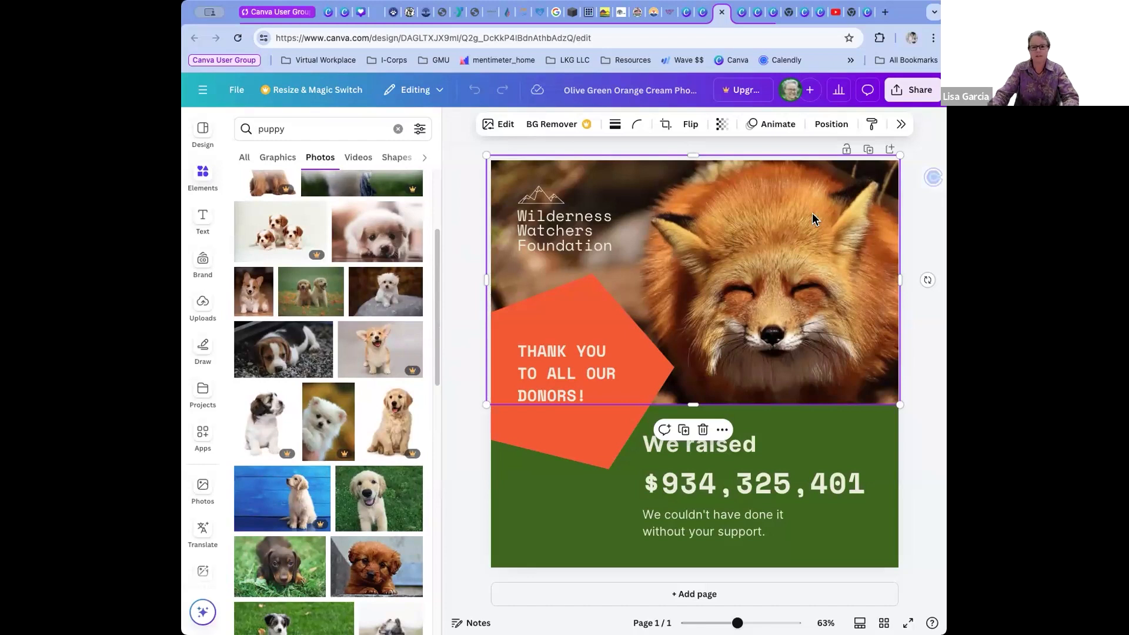
Replace the fox photo with the close-up photo of a white puppy, enlarged to reach the design's right edge.
right_click(781, 219)
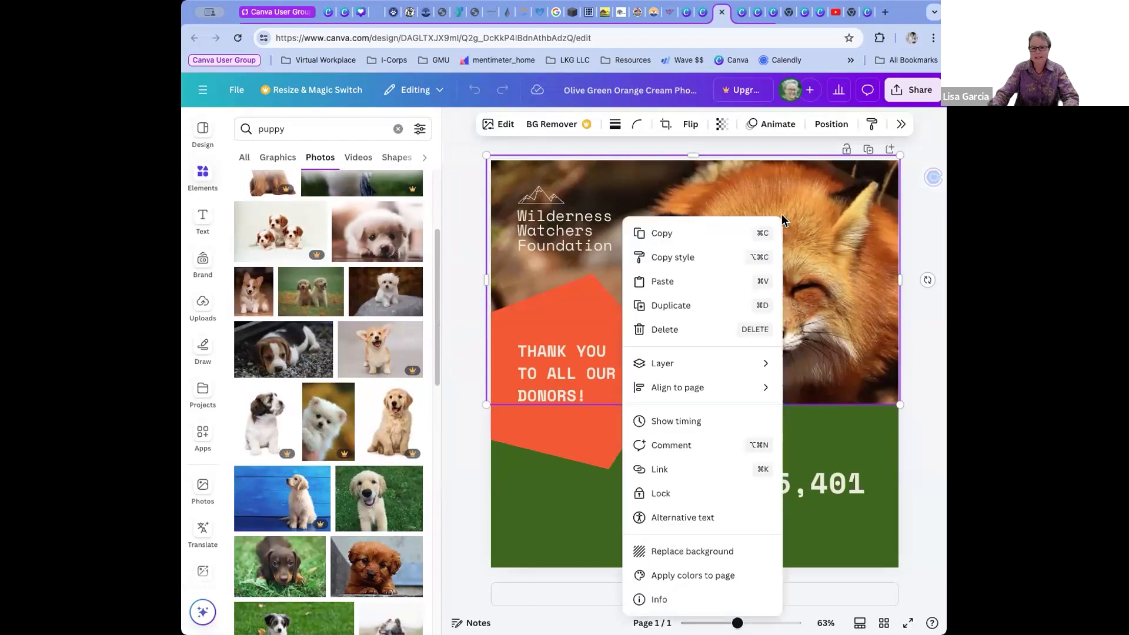
left_click(704, 330)
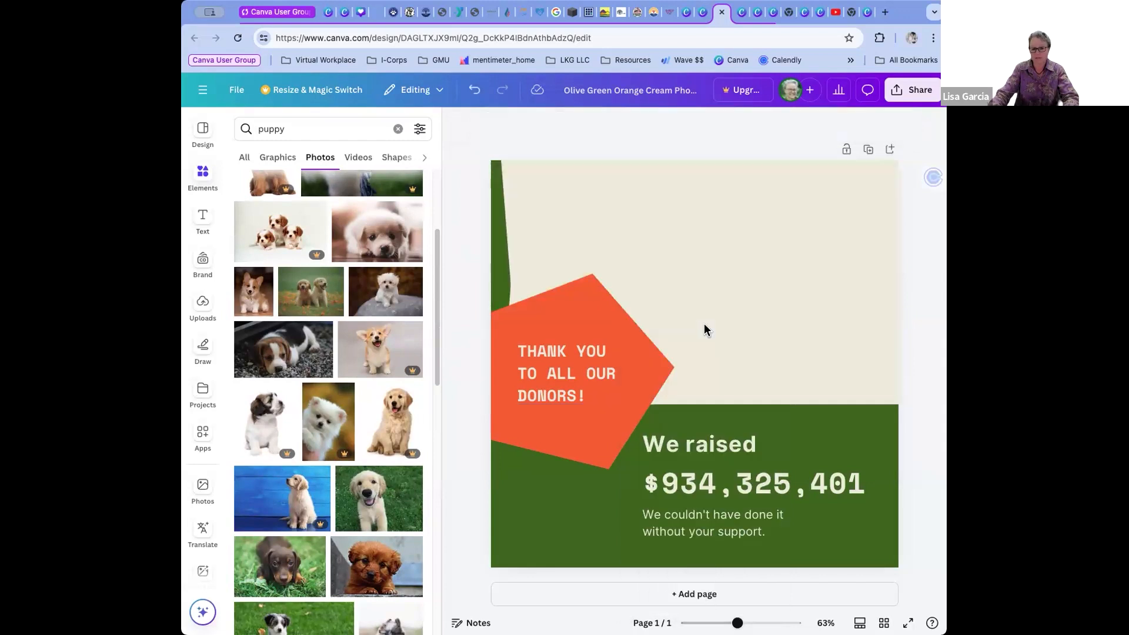
left_click_drag(352, 229, 568, 238)
left_click_drag(647, 284, 597, 234)
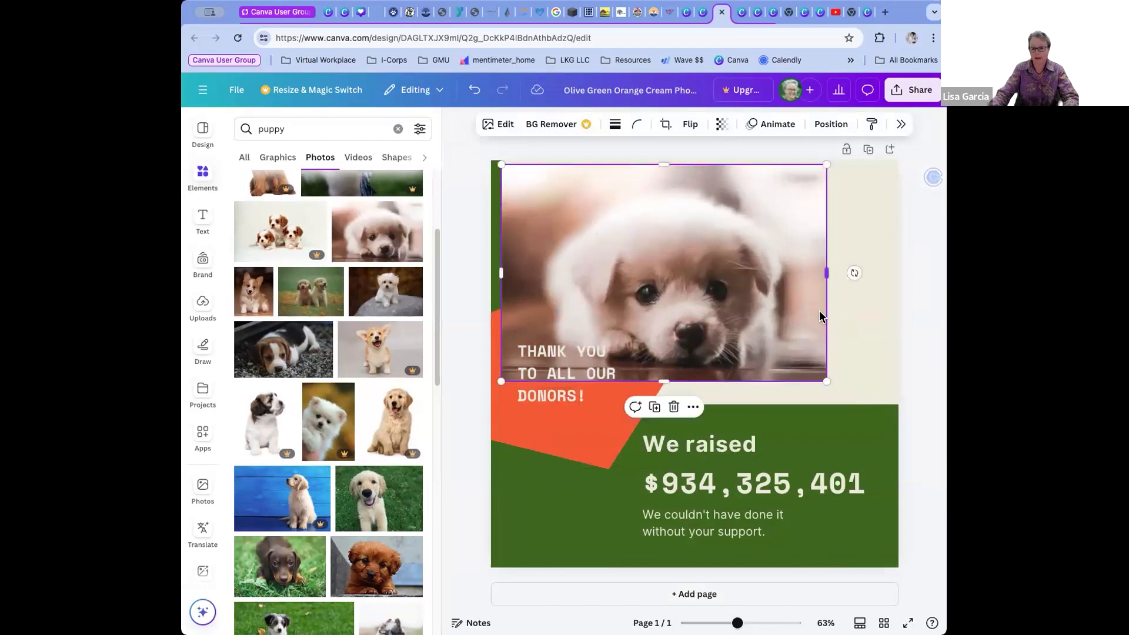
left_click_drag(827, 380, 897, 428)
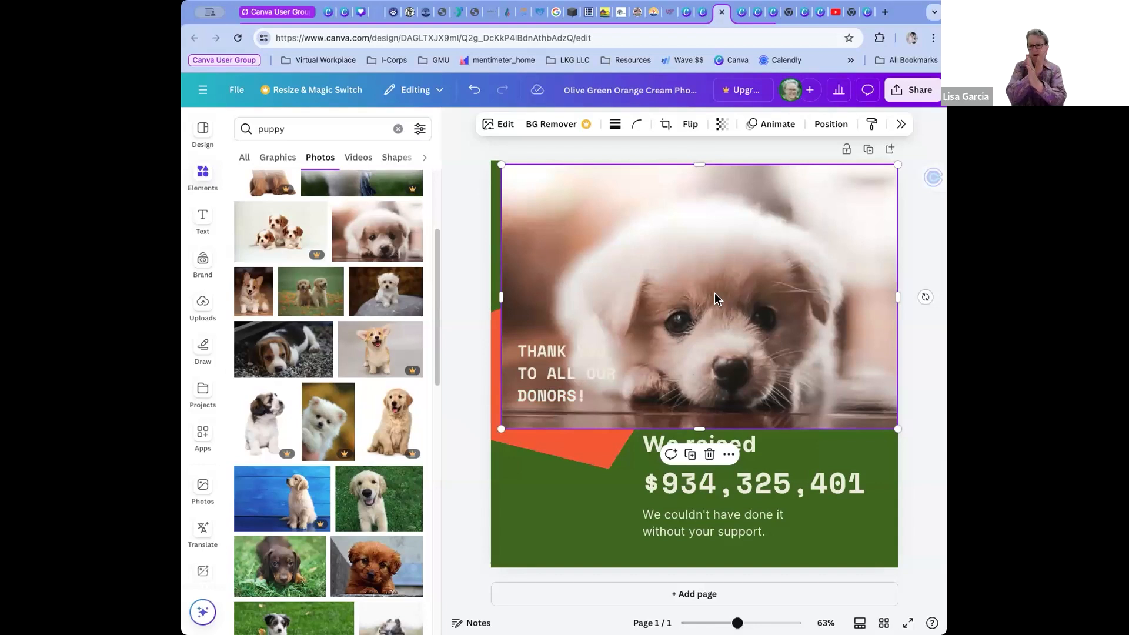
Send the puppy photo back three levels behind the logo, orange pentagon and green block, and shift it up to about Y -30 px.
left_click(821, 126)
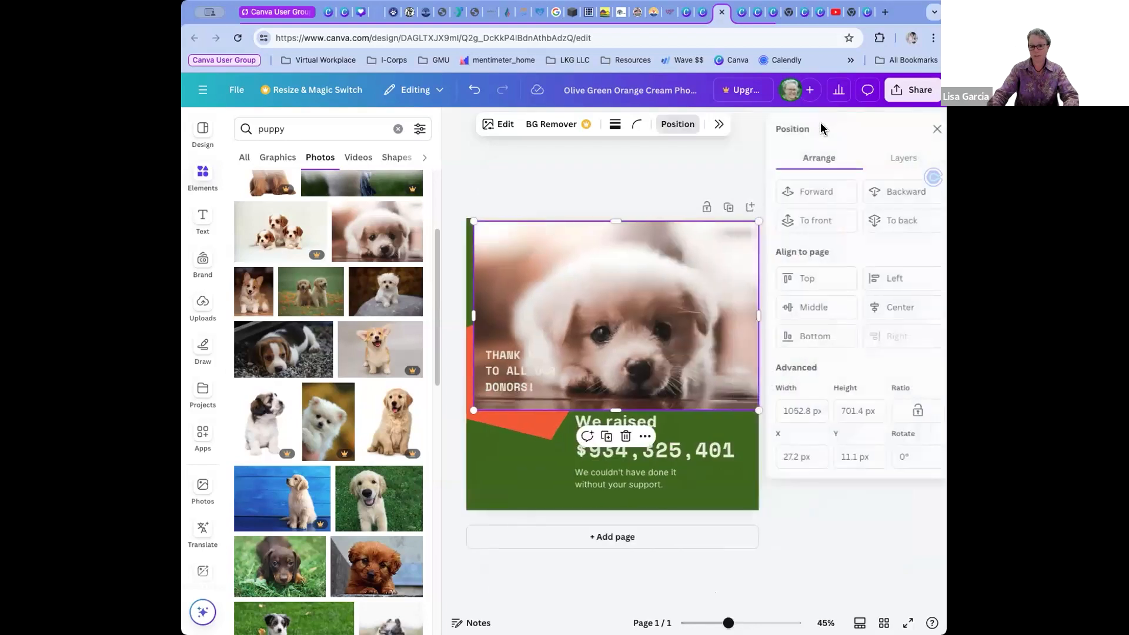
left_click(863, 191)
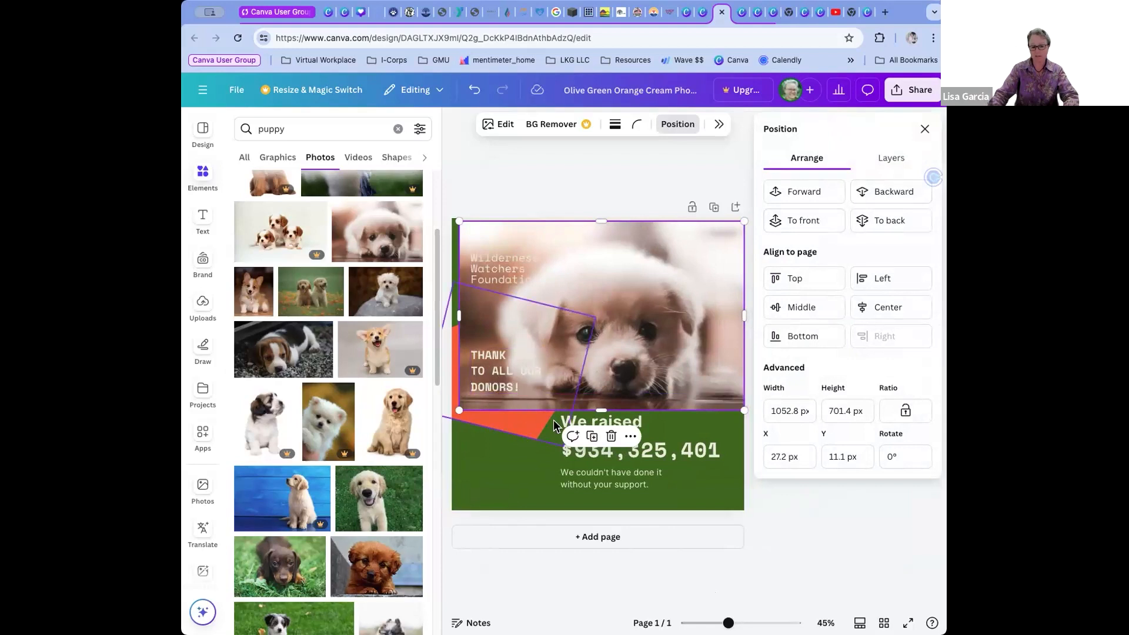
left_click(885, 197)
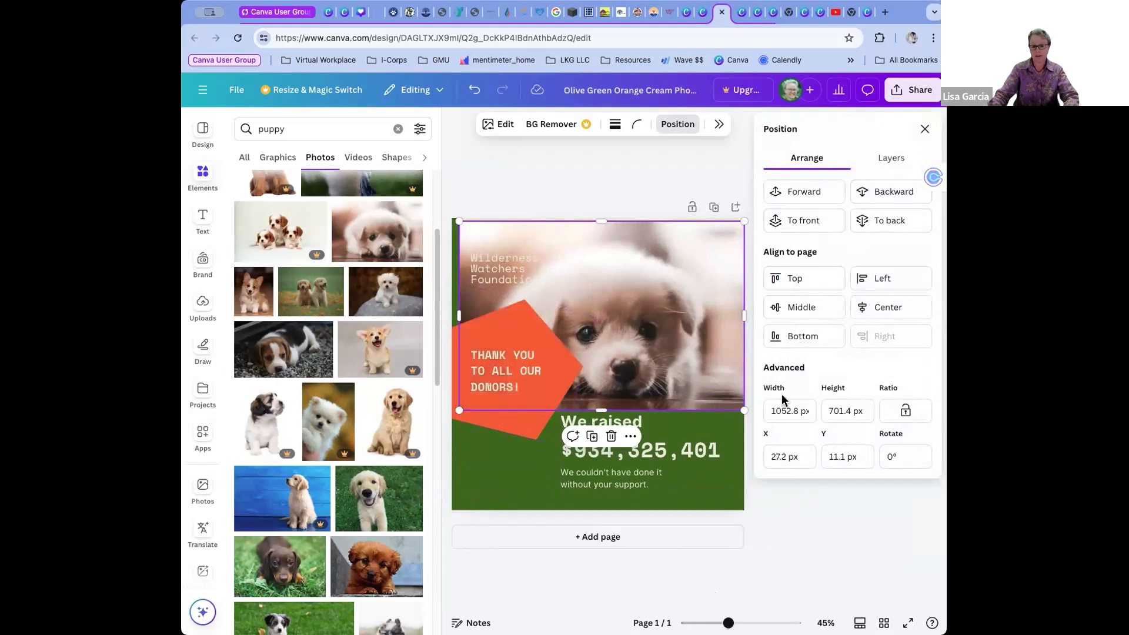
left_click(882, 194)
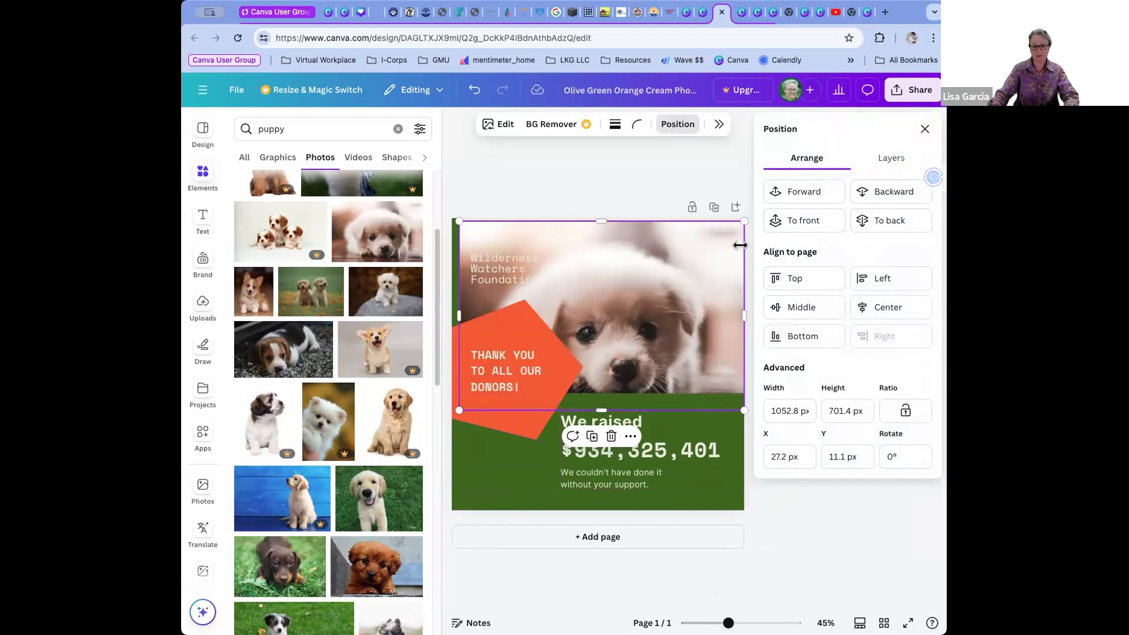
mouse_move(658, 339)
left_mouse_down()
mouse_move(659, 318)
mouse_move(654, 336)
left_mouse_up()
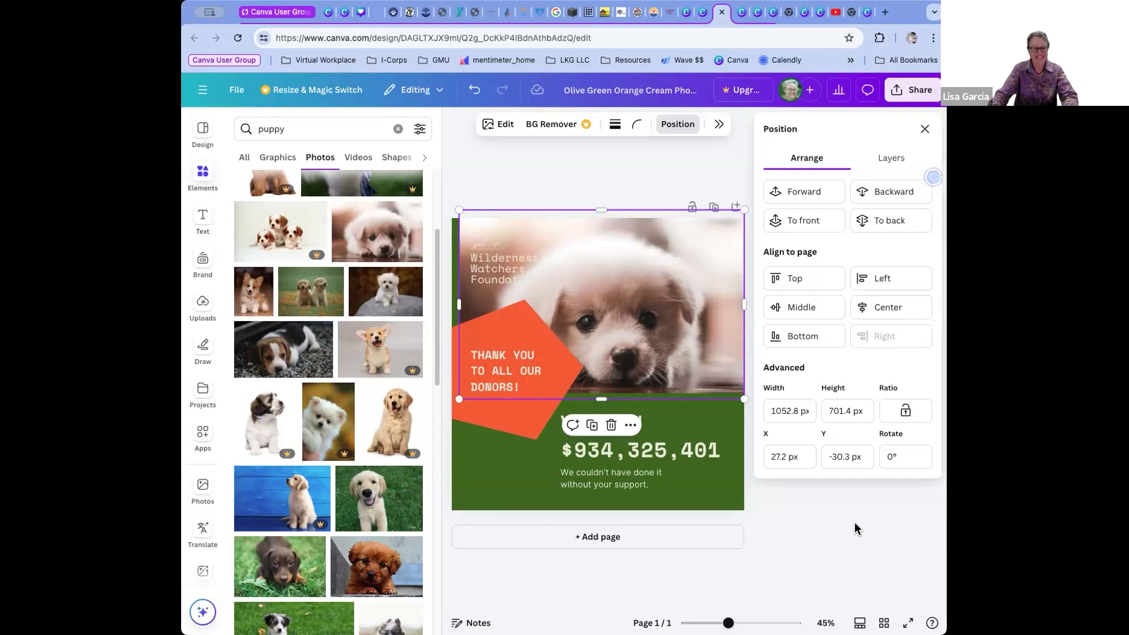
Recolor the mountain line drawing above the Wilderness Watchers Foundation text to black (#000000).
left_click(481, 262)
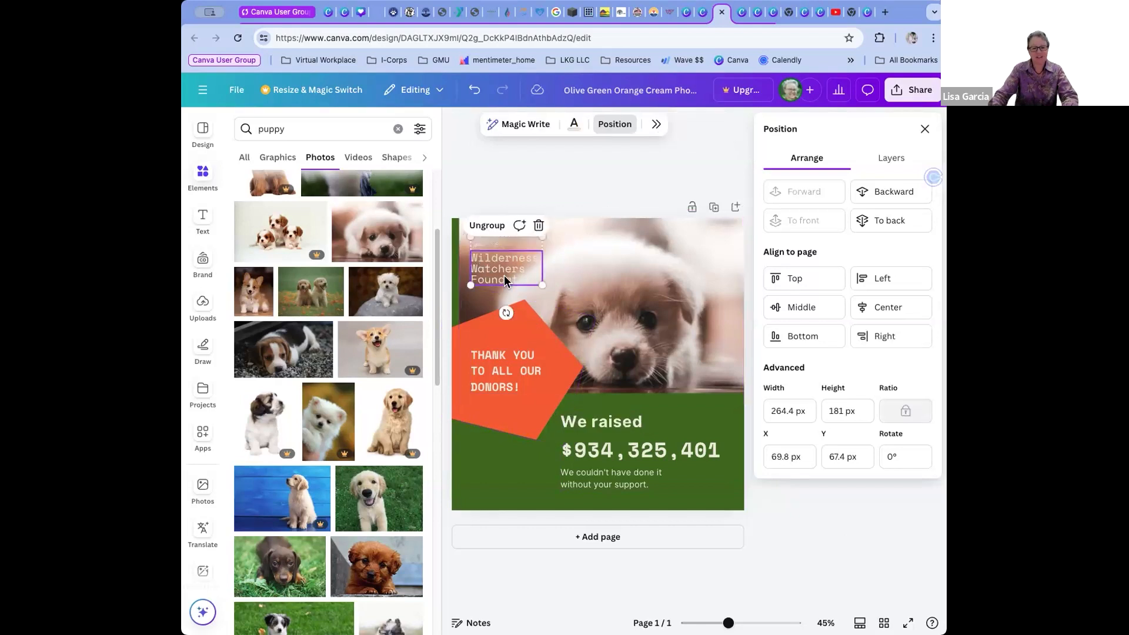
left_click(495, 241)
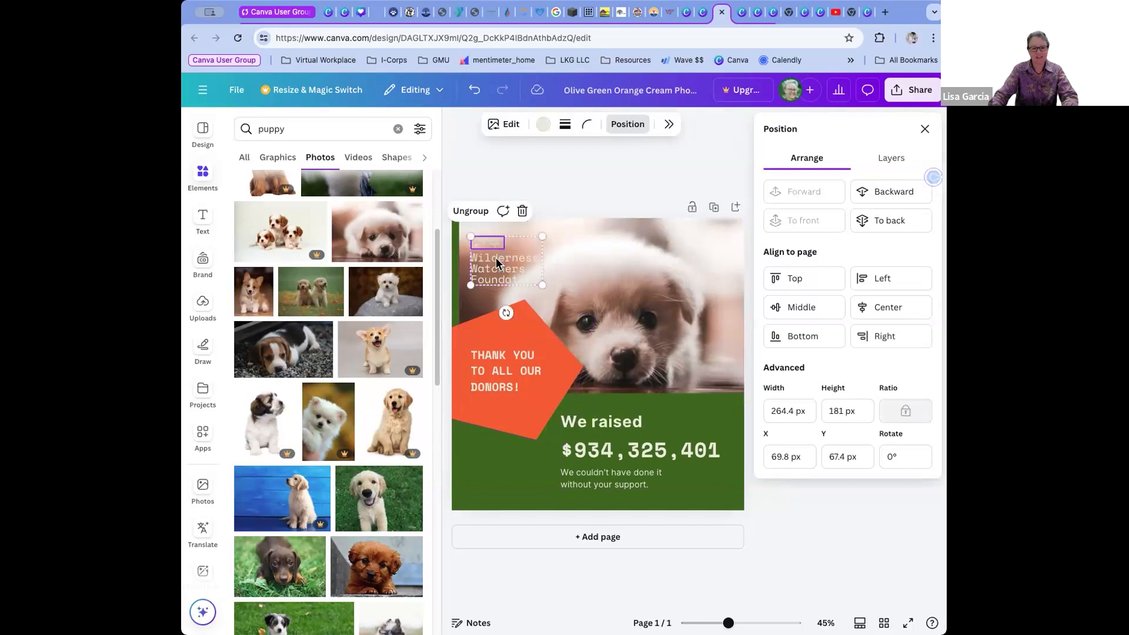
left_click(496, 266)
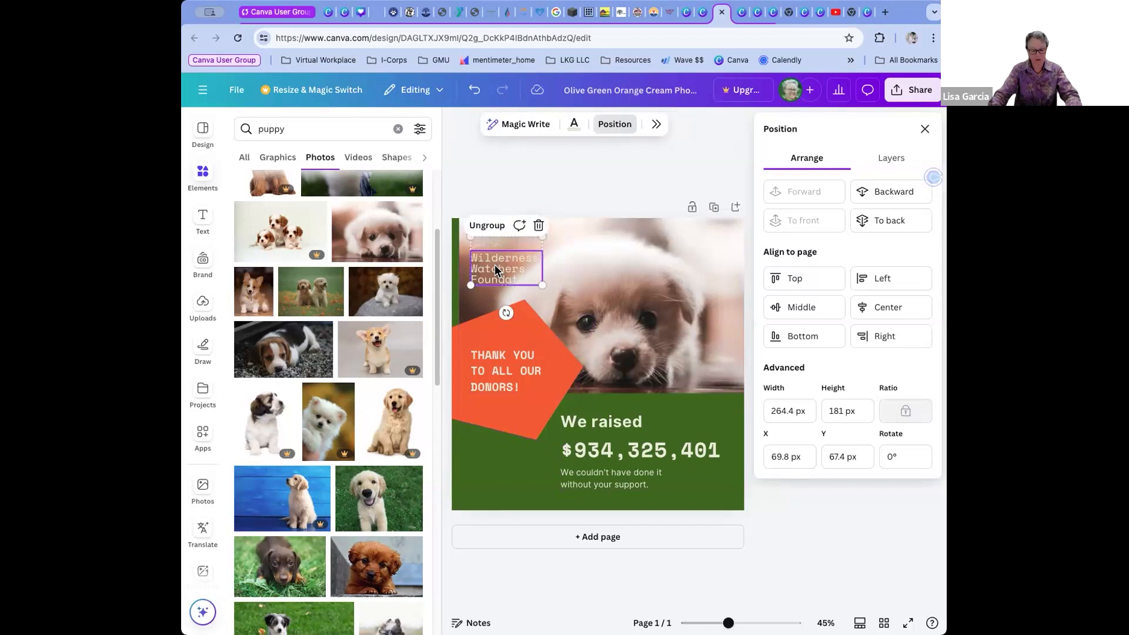
left_click(484, 243)
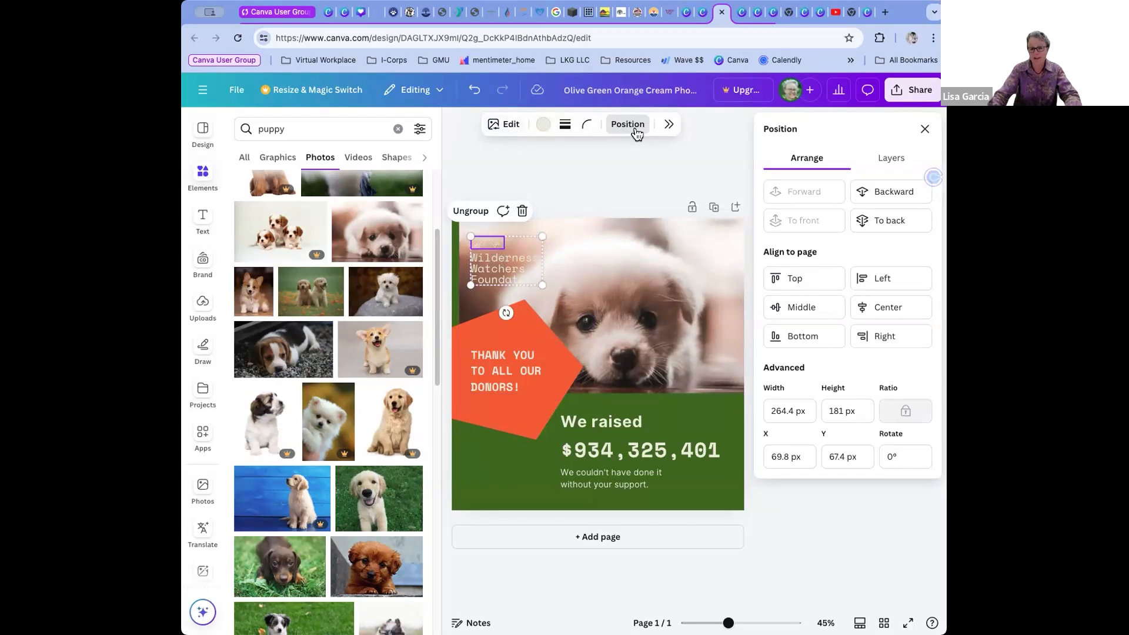
left_click(541, 130)
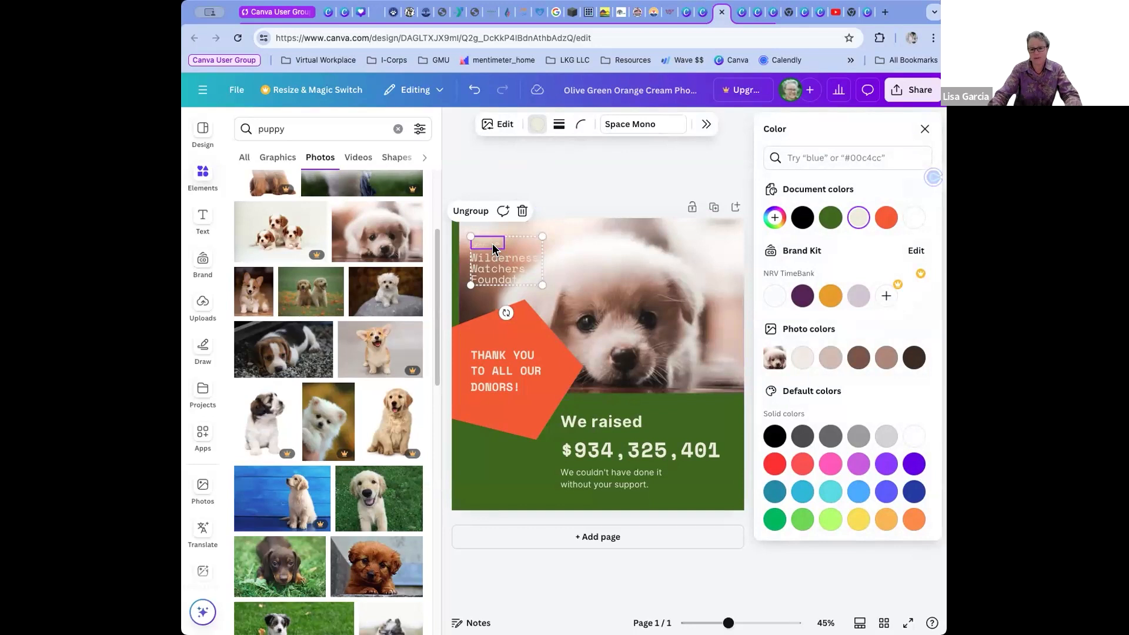
left_click(801, 219)
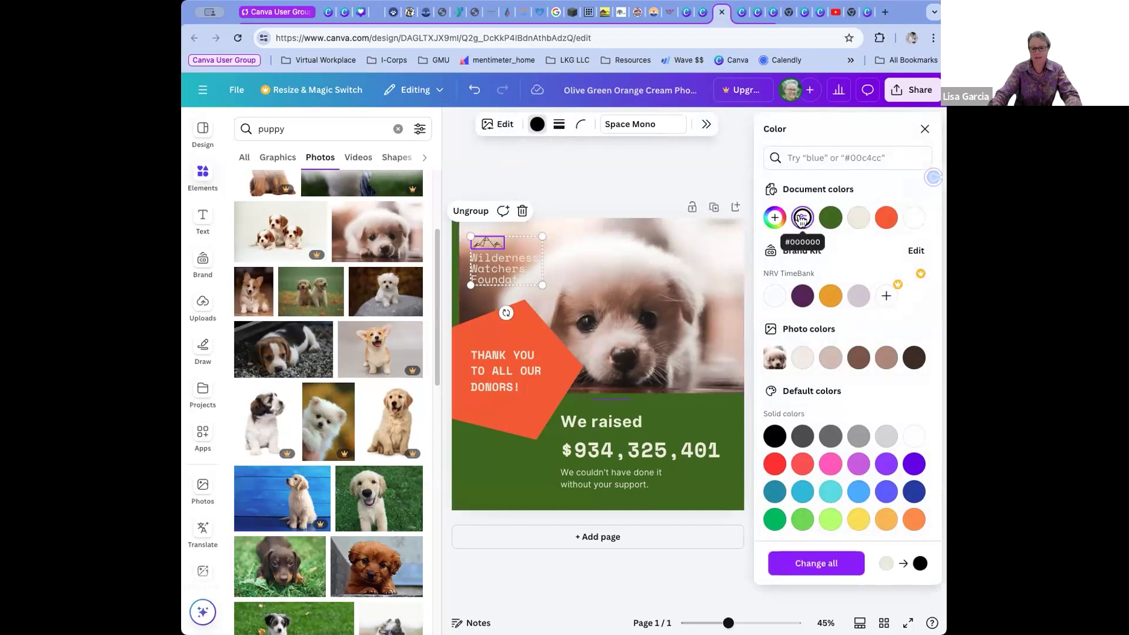
Recolor the whole Wilderness Watchers Foundation text to the dark purple of the NRV TimeBank brand kit.
left_click(495, 271)
double_click(583, 240)
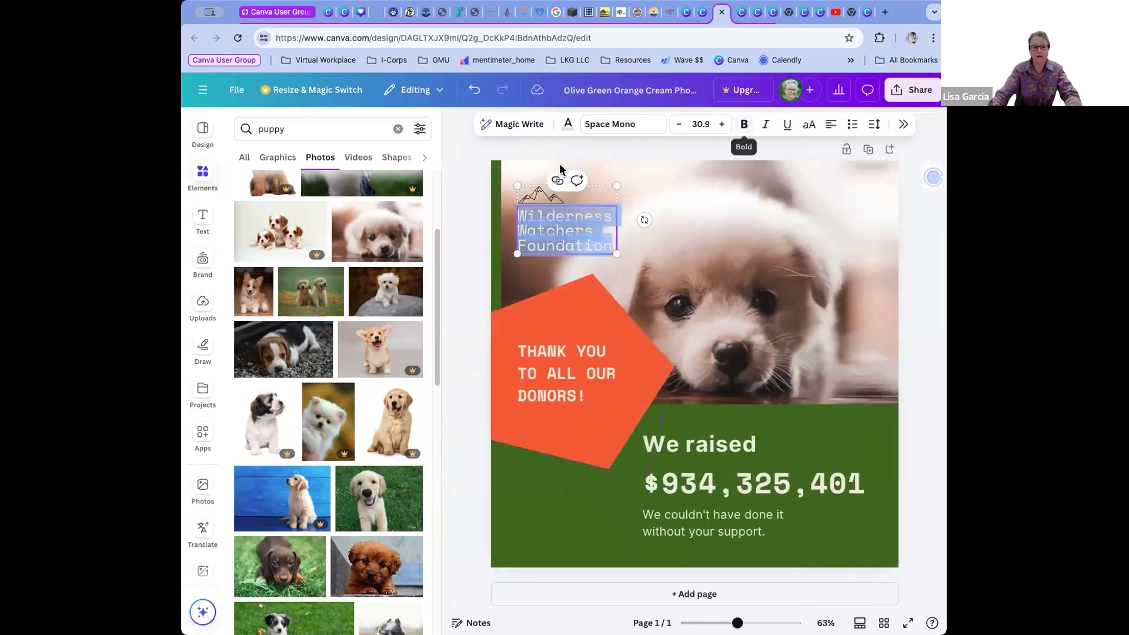
left_click(568, 127)
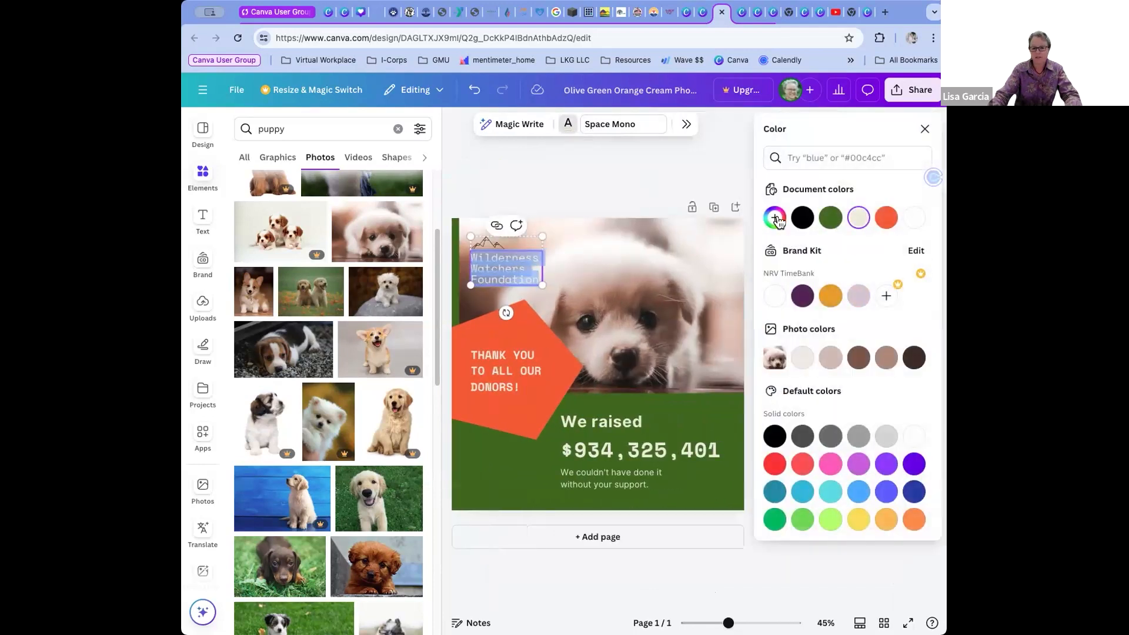
left_click(801, 295)
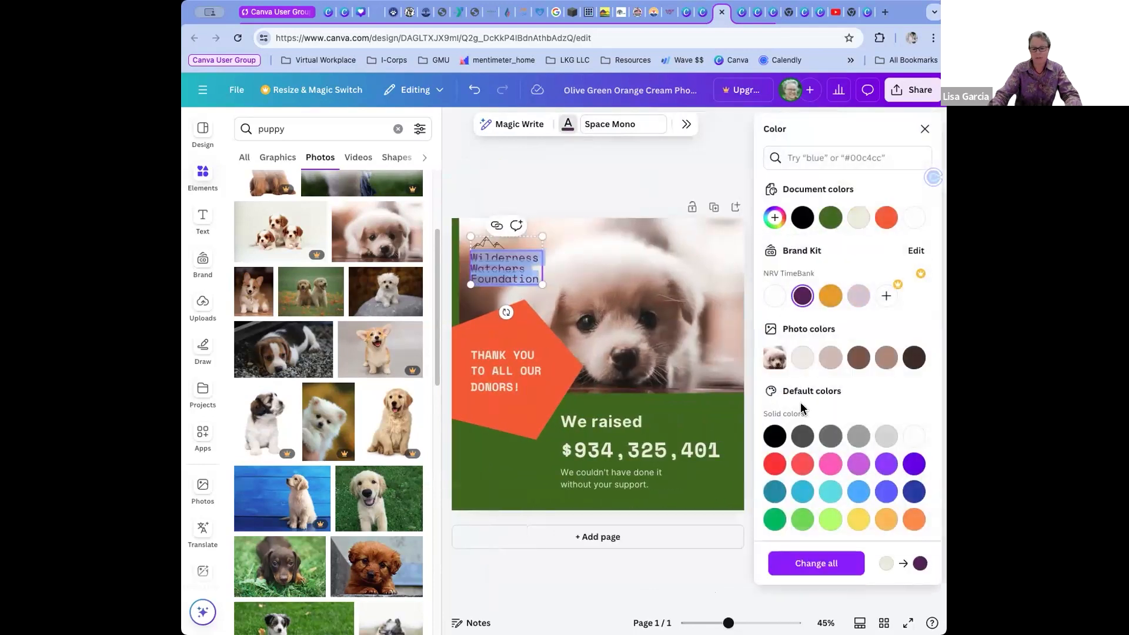
left_click(614, 183)
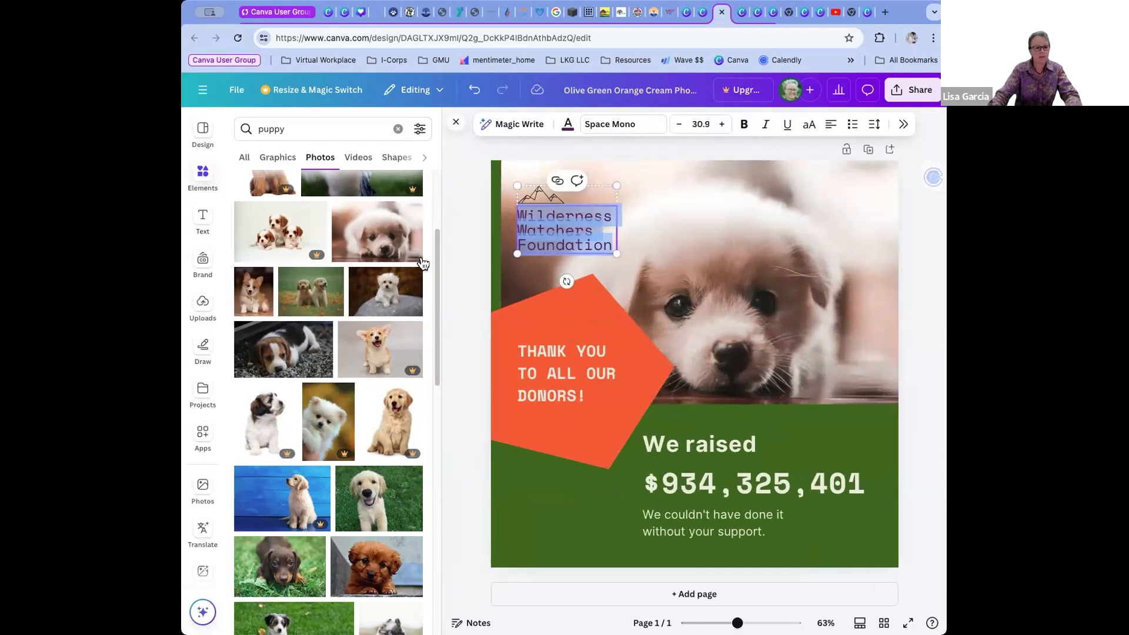
Preview the finished post in full screen and return to the editor.
left_click(458, 262)
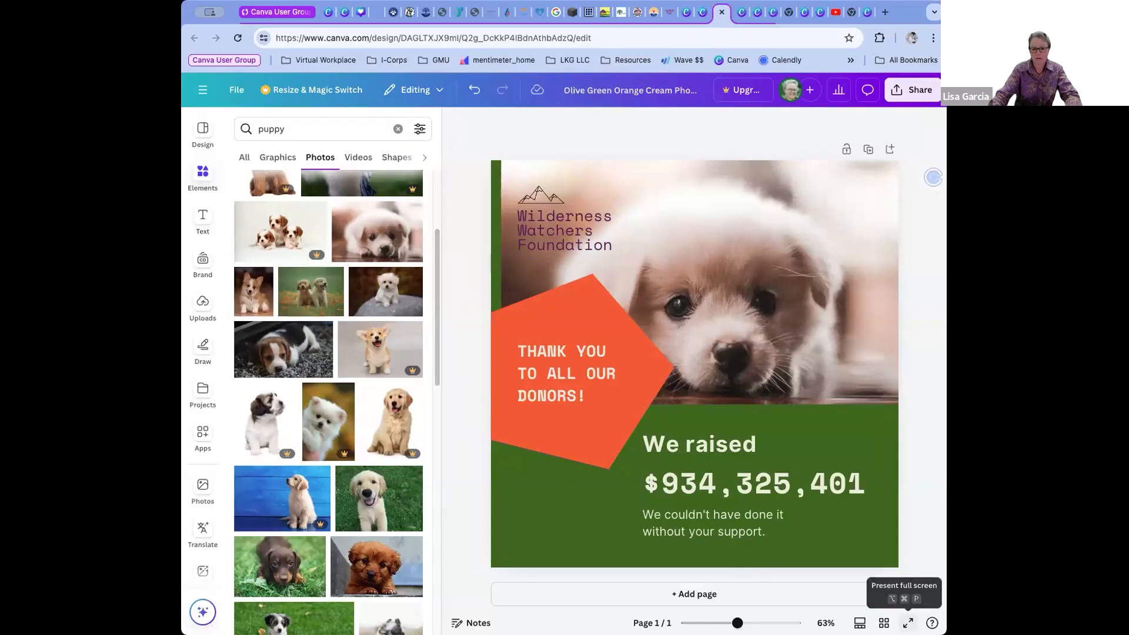
left_click(907, 622)
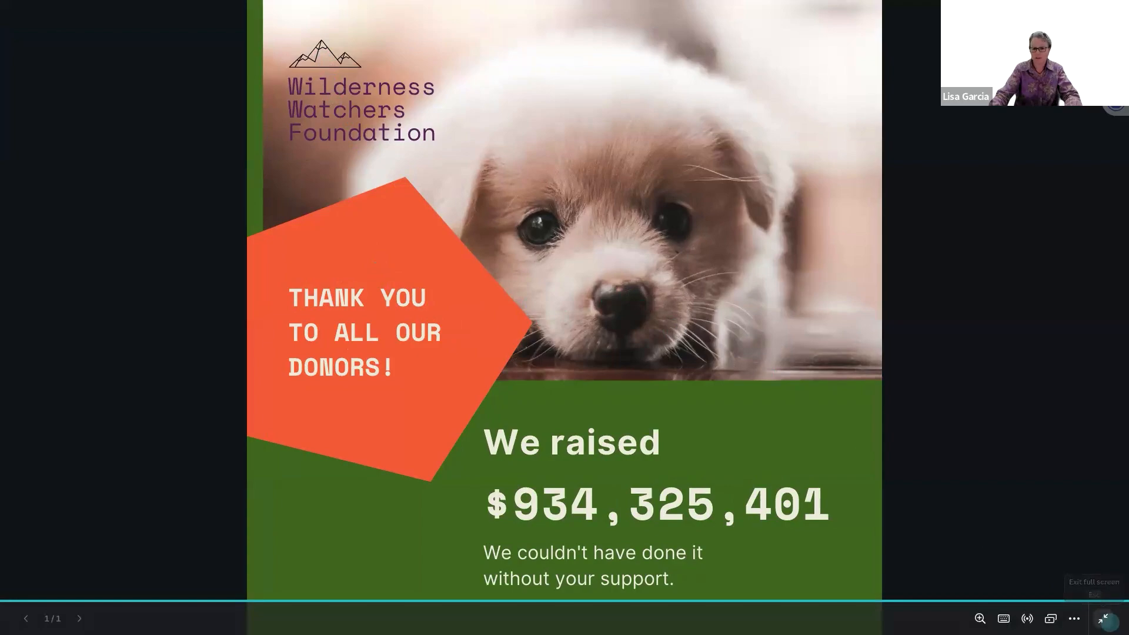
left_click(1104, 618)
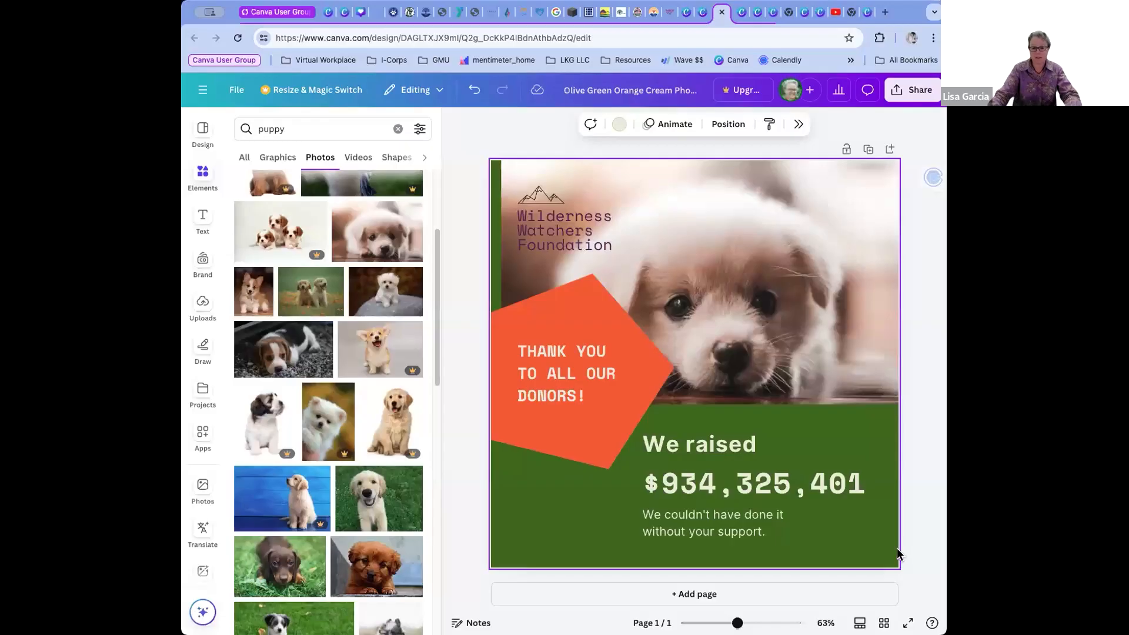
Ungroup the mountain drawing from the Wilderness Watchers Foundation text and clear the selection.
left_click(551, 198)
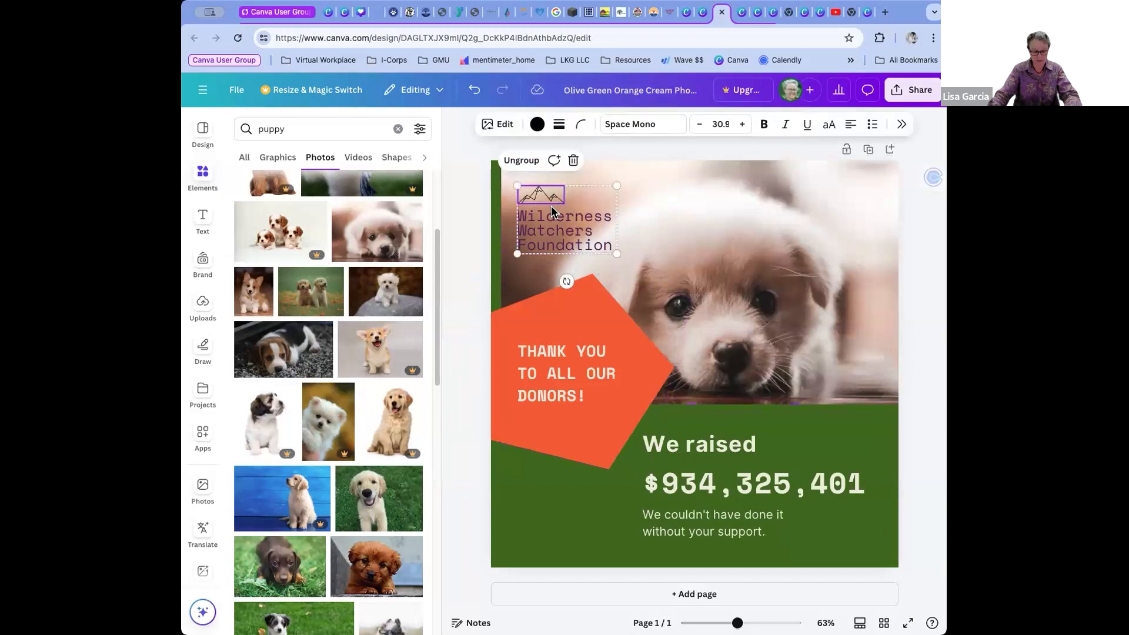
left_click_drag(570, 227, 577, 235)
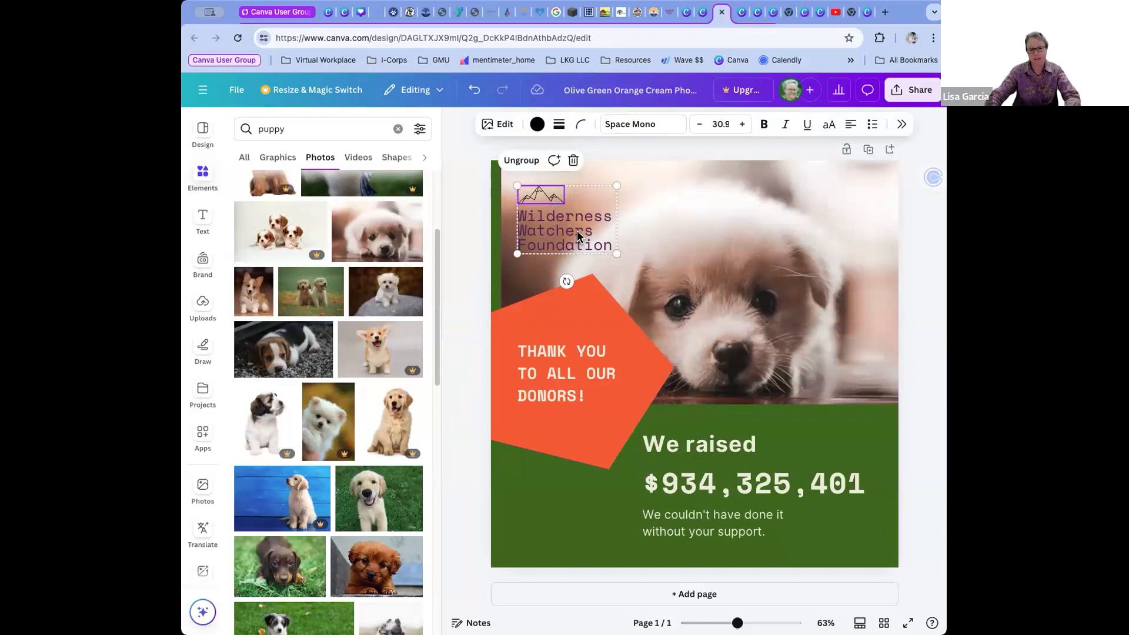
left_click(516, 164)
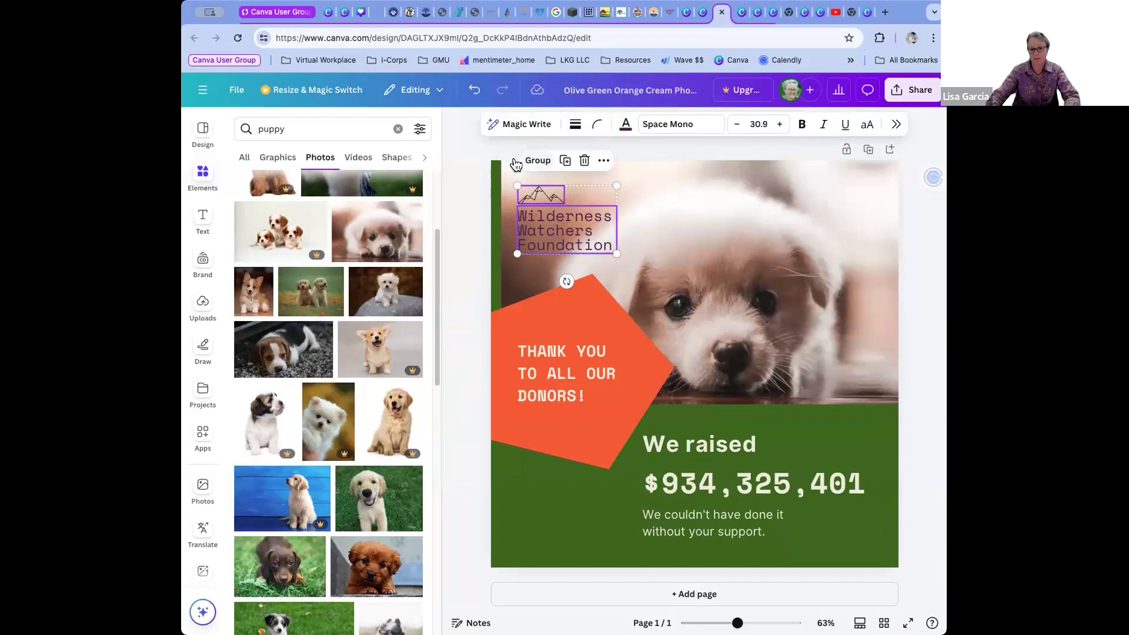
left_click(634, 180)
Move the mountain drawing on its own to the photo's upper-right corner and enlarge it.
left_click_drag(539, 196, 863, 198)
left_click_drag(755, 196, 785, 200)
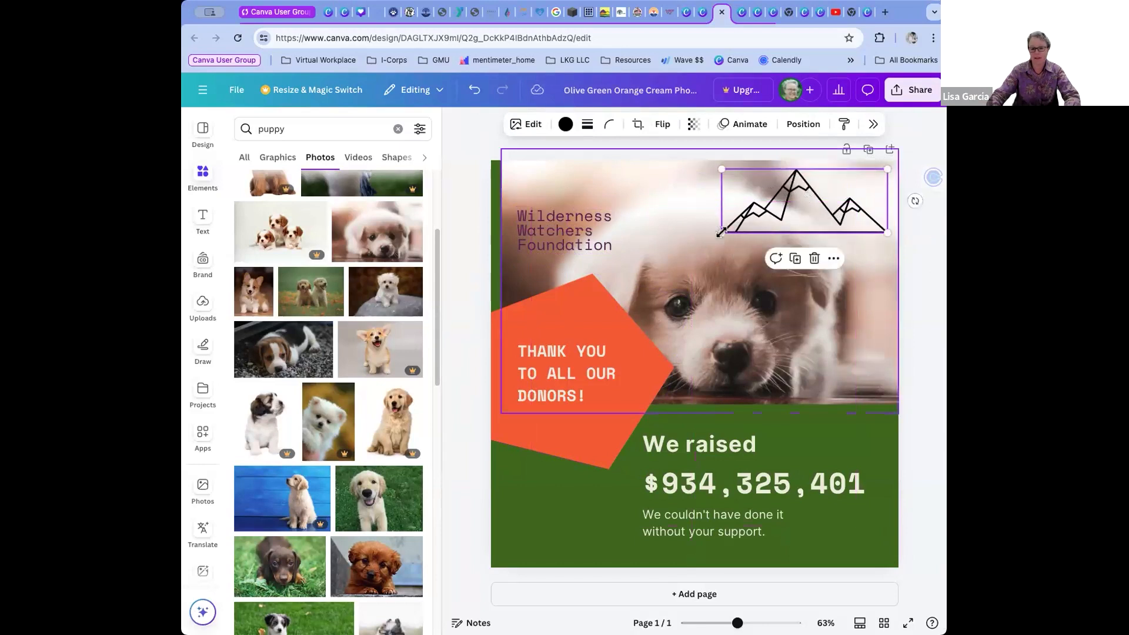
left_click_drag(709, 236, 694, 242)
Move the foundation text independently and return it, then shrink the mountain drawing to about the text's width and place it directly above.
left_click_drag(546, 233, 589, 214)
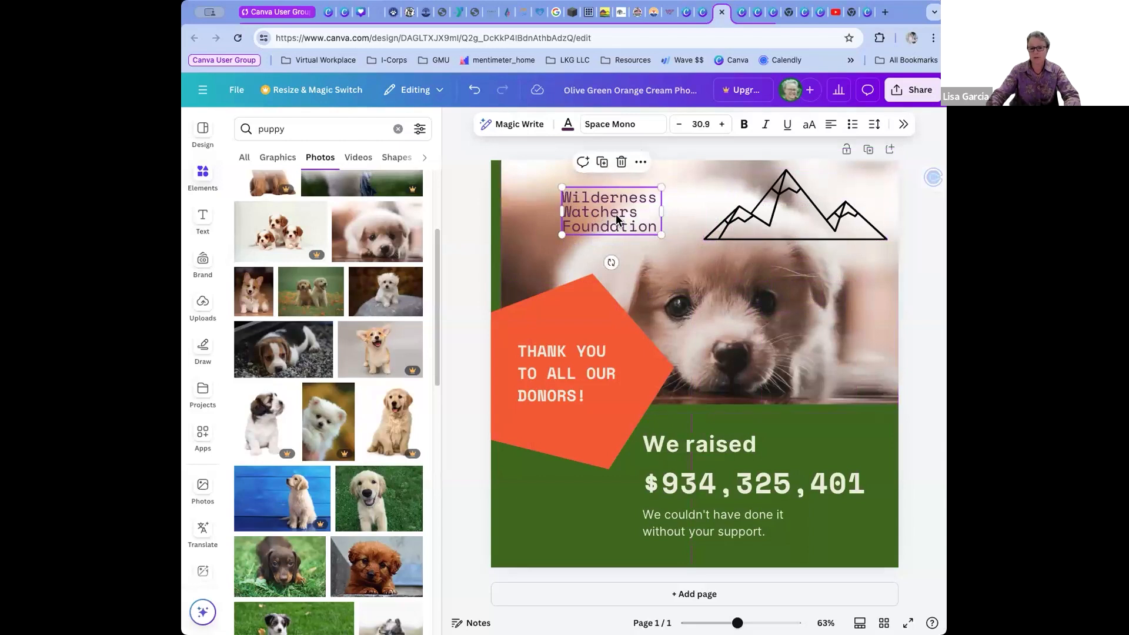
left_click_drag(608, 213, 565, 232)
left_click_drag(818, 223, 664, 202)
left_click_drag(735, 218, 568, 182)
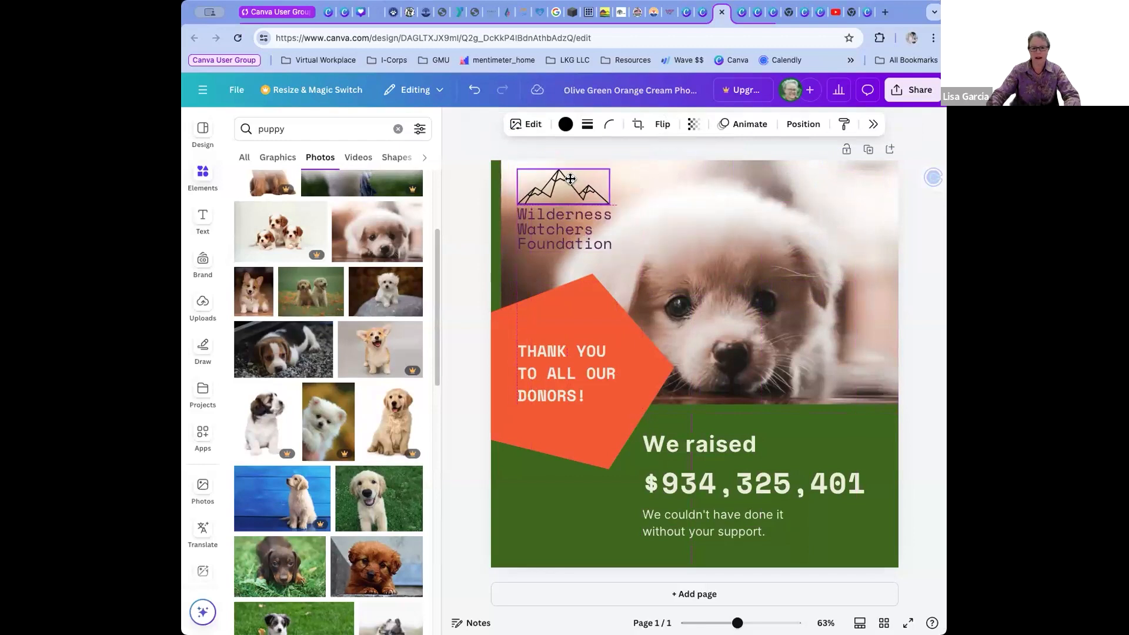
Group the mountain drawing, the foundation text and the orange pentagon, and move the group slightly up and to the right.
left_click(568, 214, "shift")
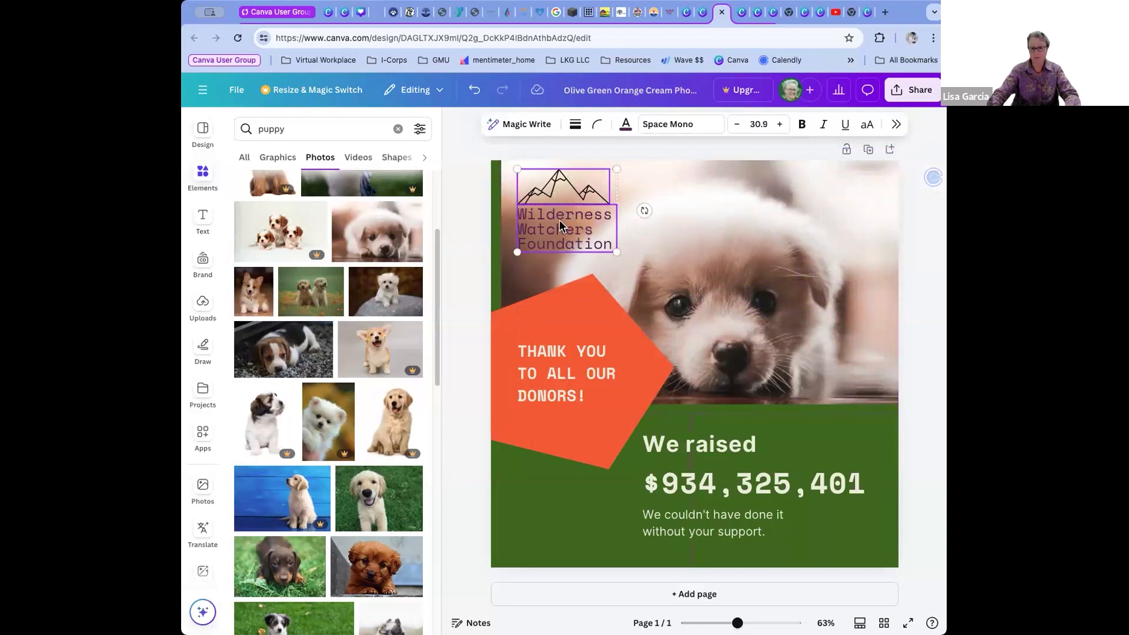
left_click(591, 327, "shift")
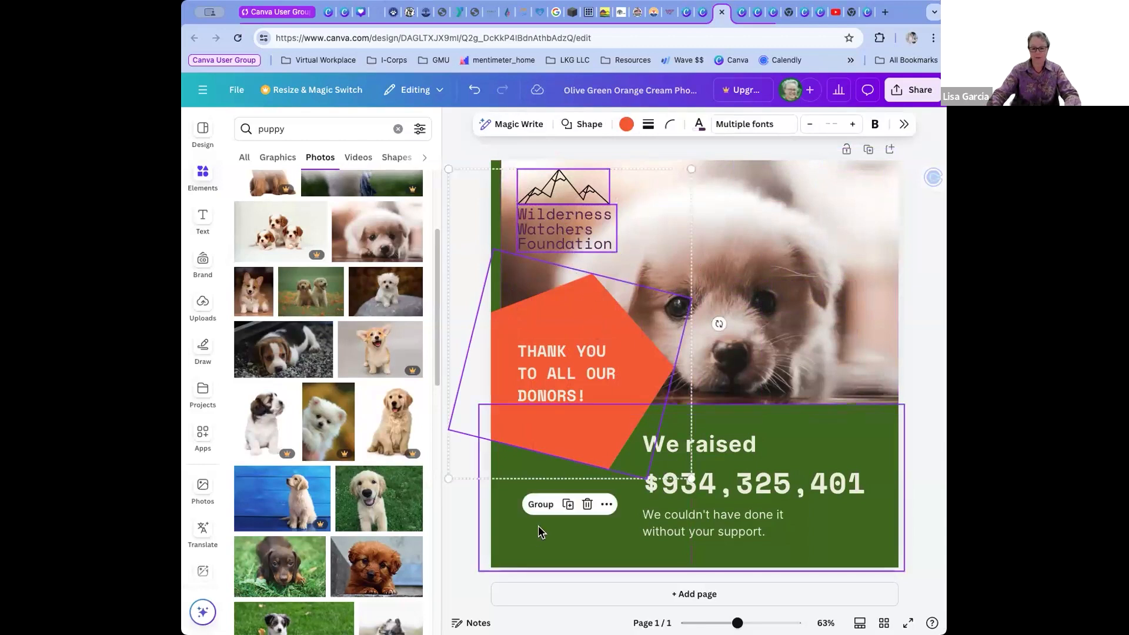
left_click(539, 504)
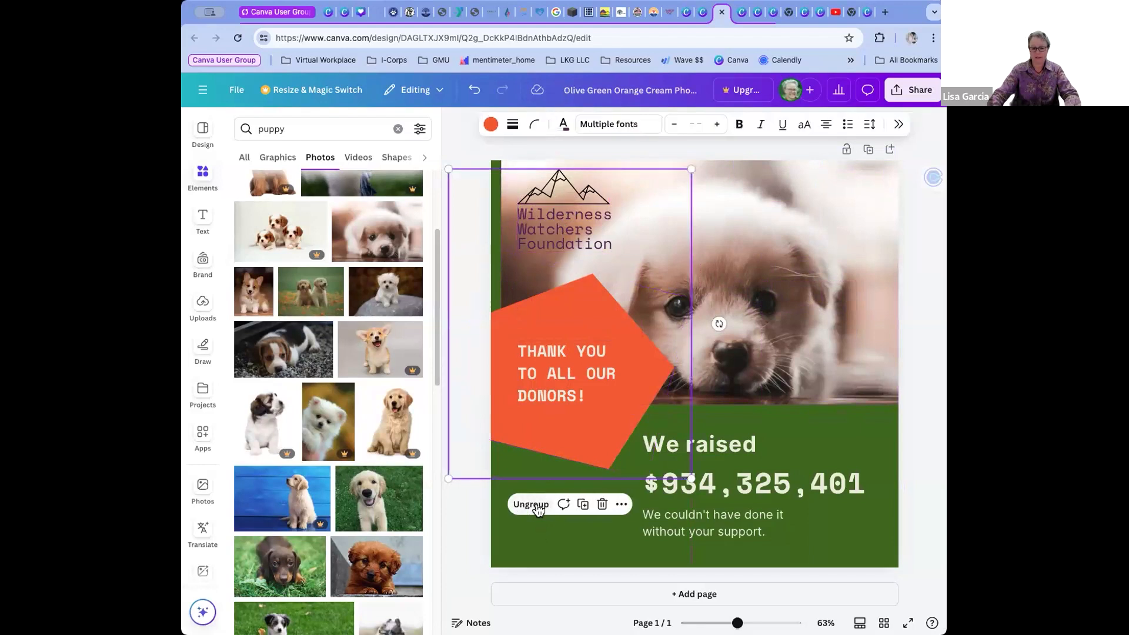
left_click_drag(548, 258, 580, 257)
left_click_drag(623, 329, 615, 333)
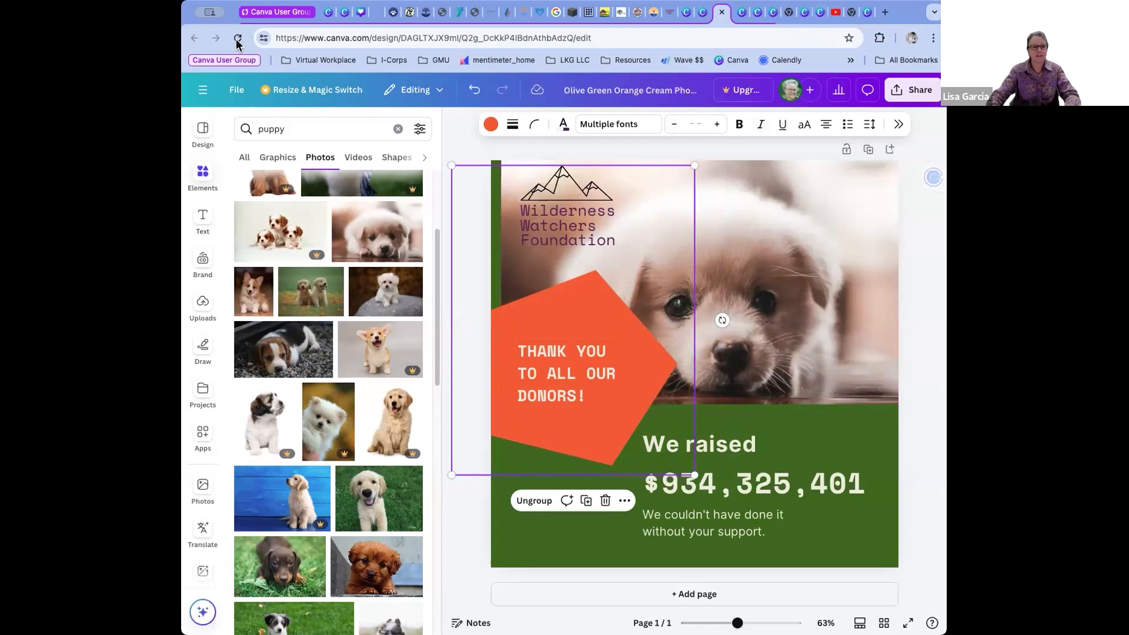
Switch to the Canva home page, search templates for "zoom events virtual backgrounds" and browse the templates offered.
left_click(322, 13)
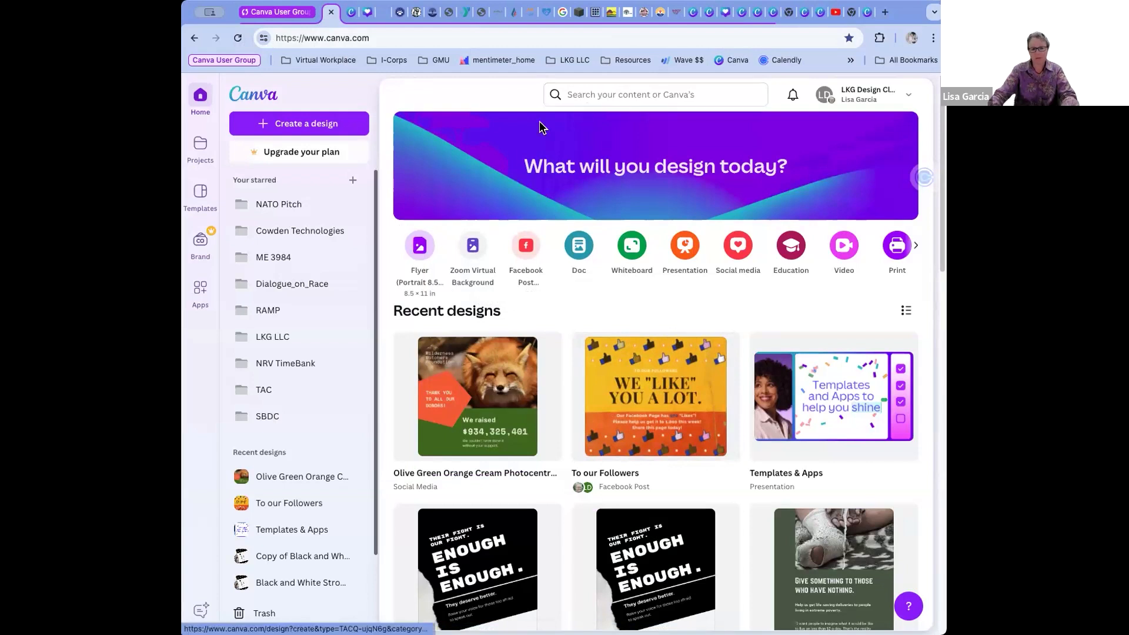
left_click(592, 96)
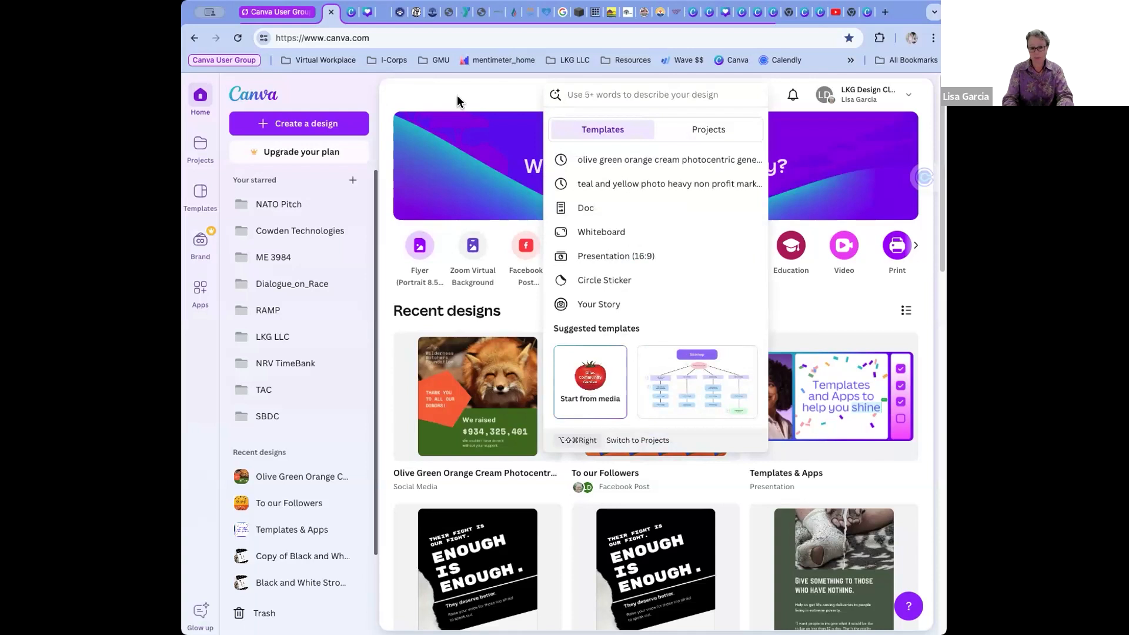
type("Z")
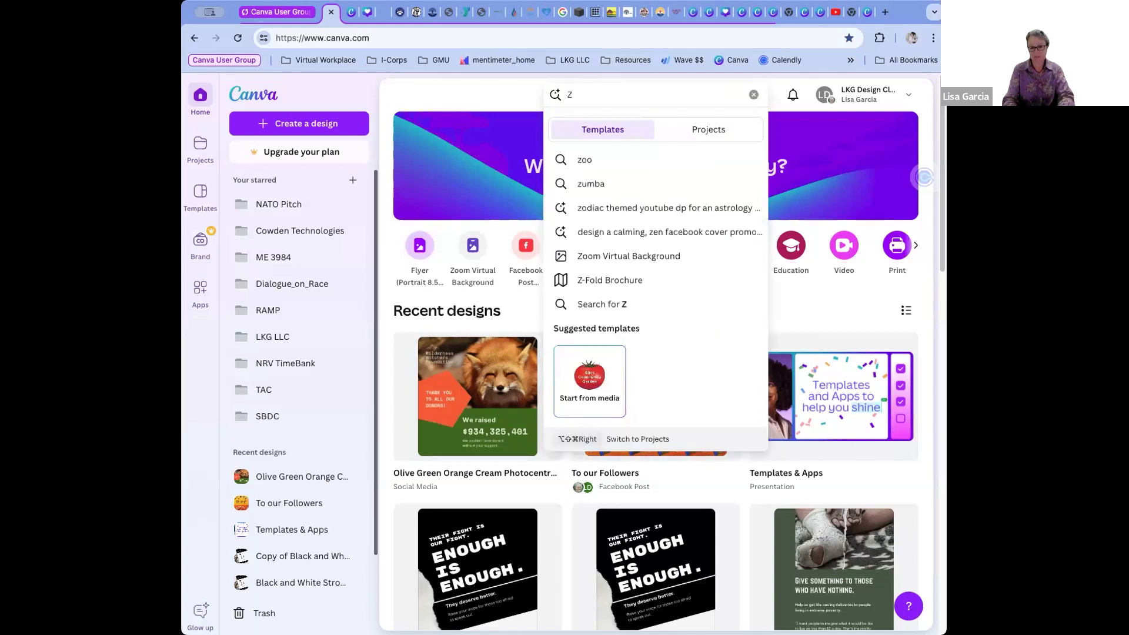
type("oom ")
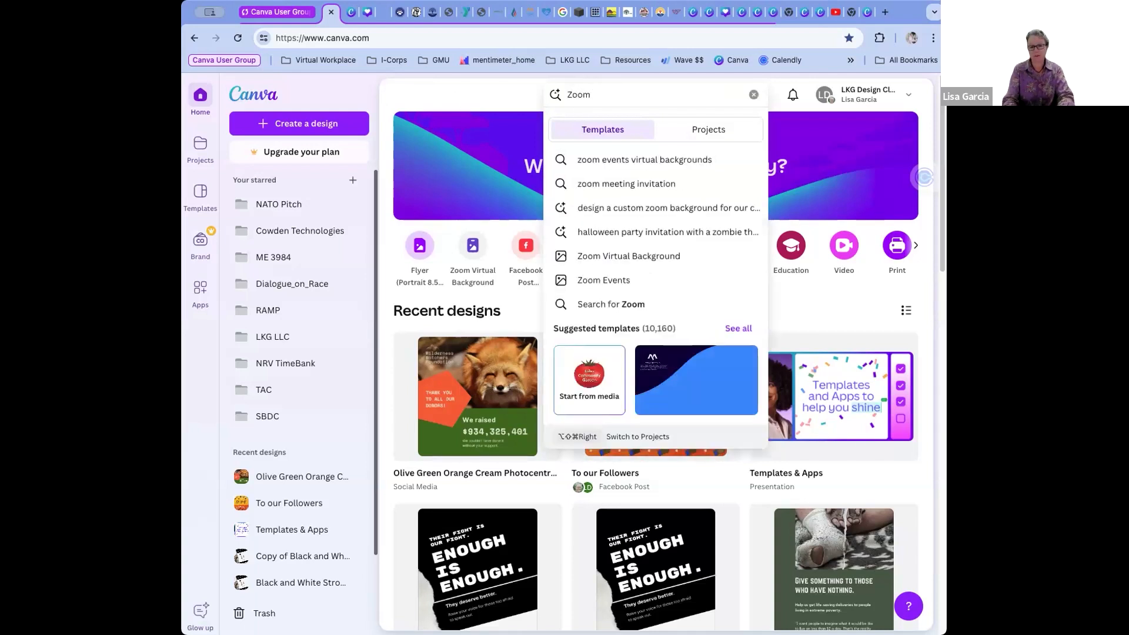
type("b")
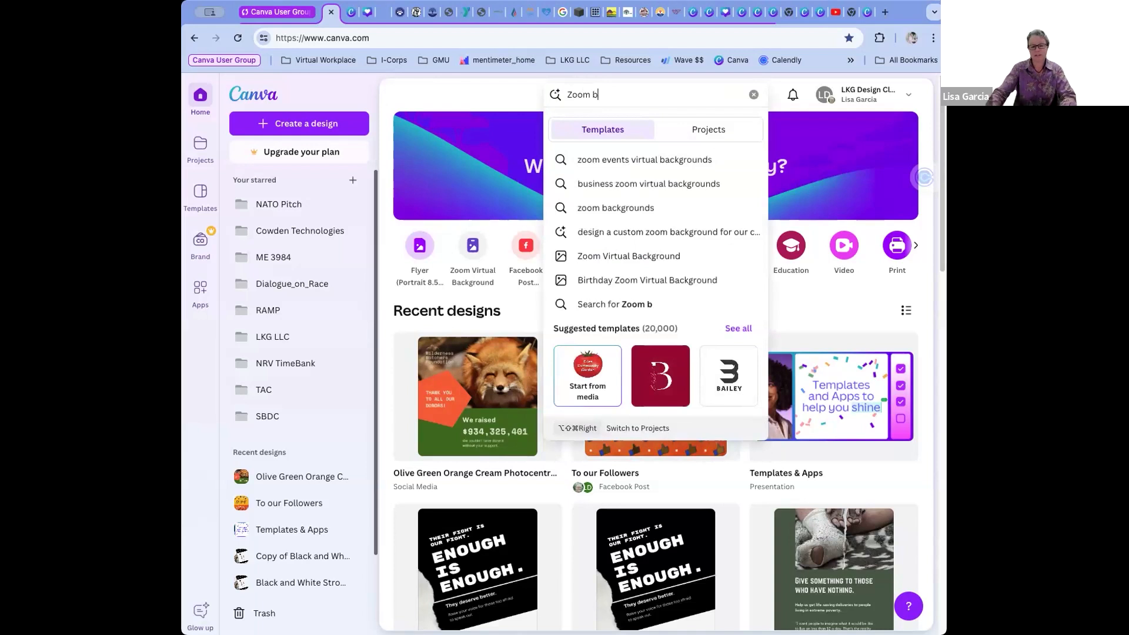
left_click(594, 164)
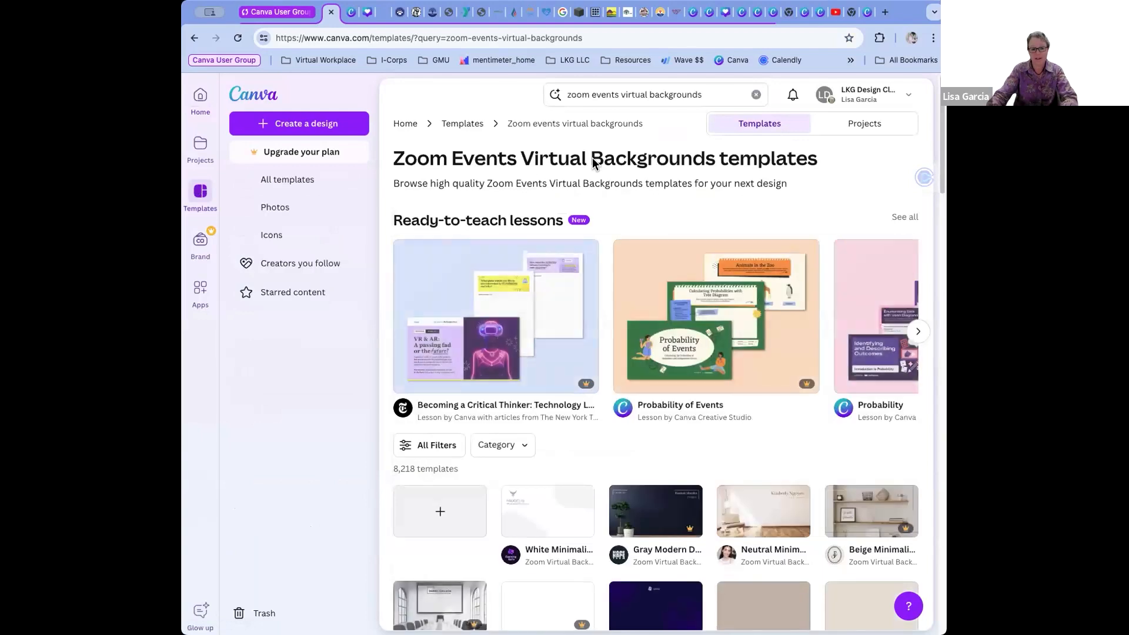
scroll(602, 301, "down", 5)
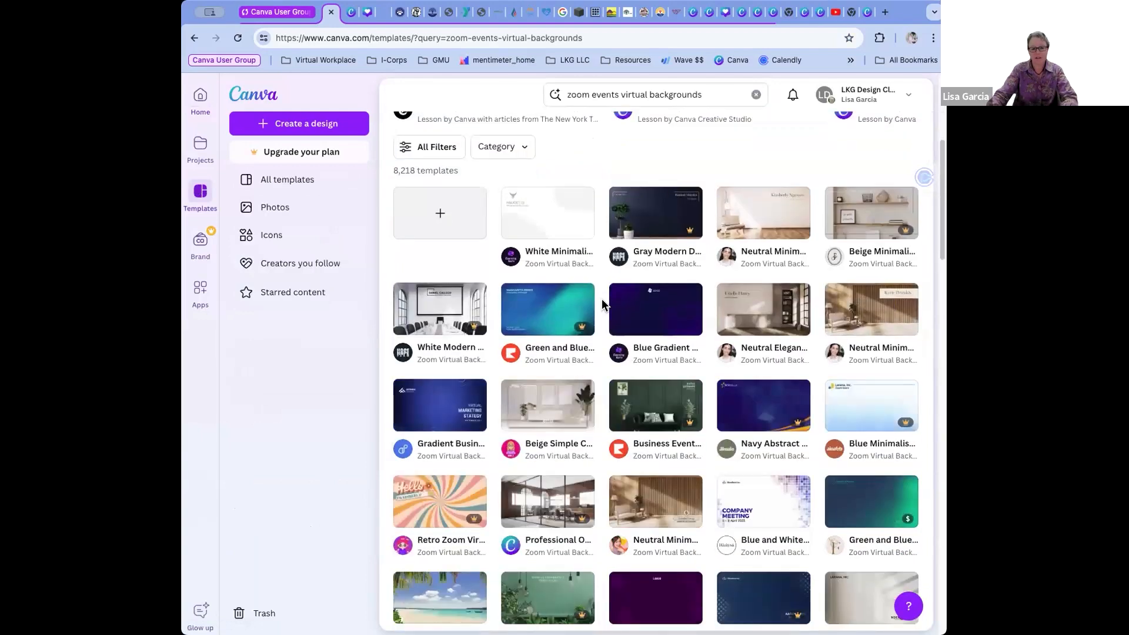
Open the Neutral Minimalist Elegant Interior Zoom Virtual Background template for customizing.
scroll(601, 298, "down", 1)
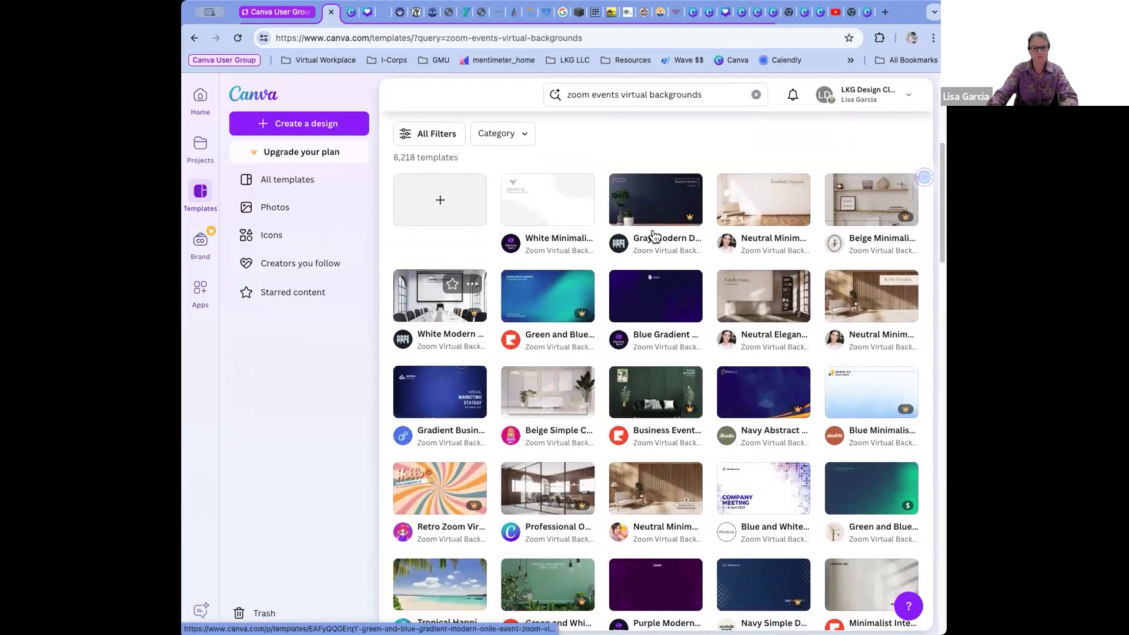
left_click(739, 333)
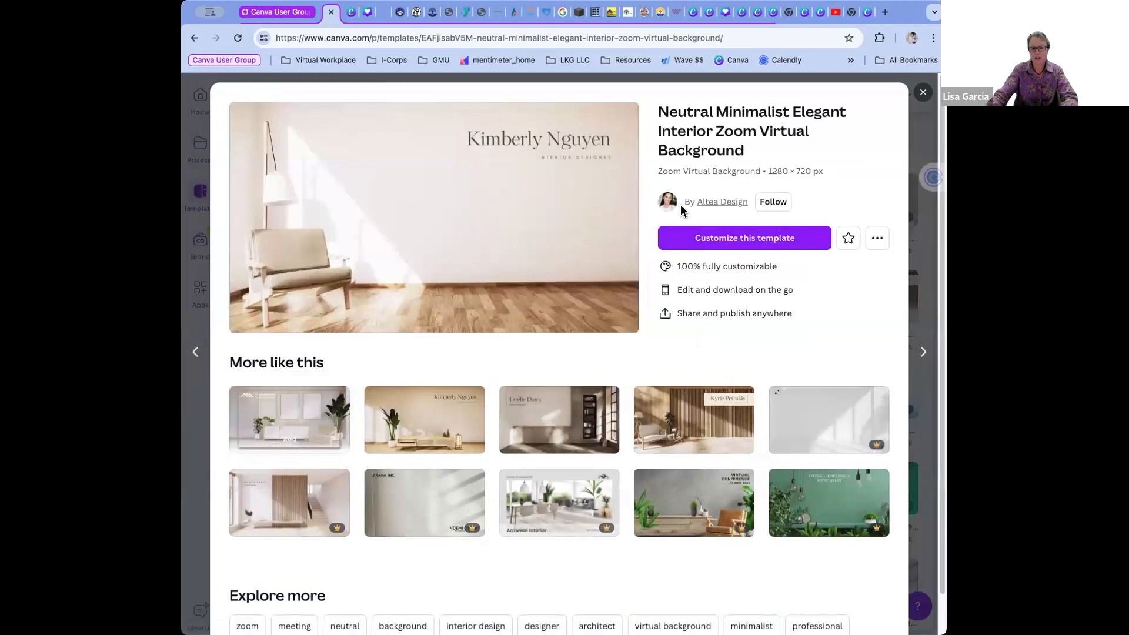
left_click(700, 237)
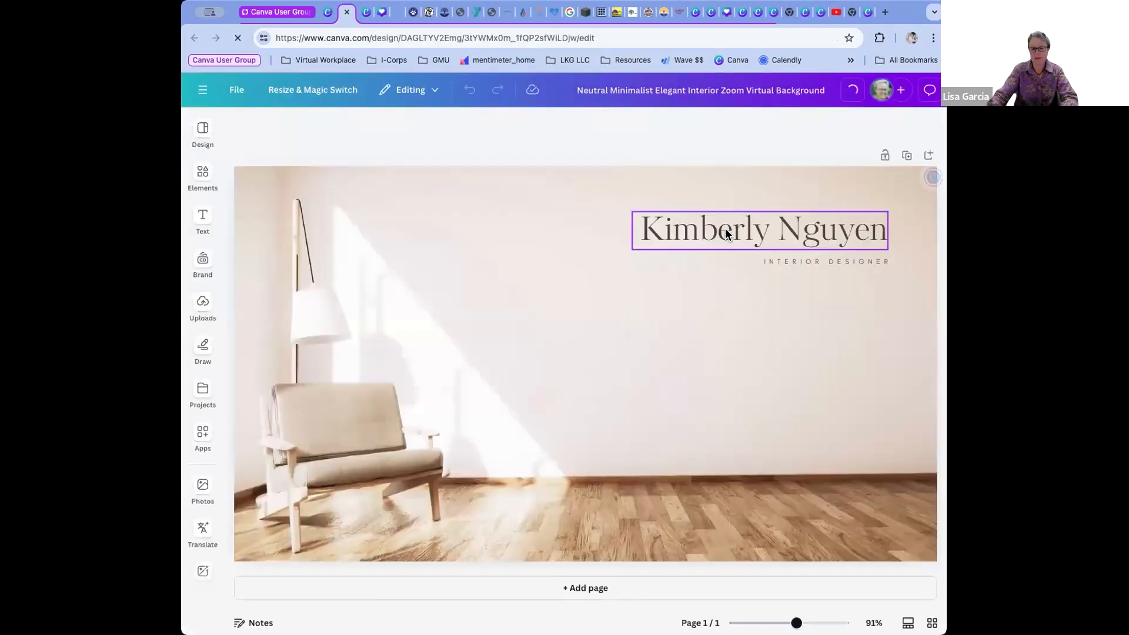
Replace the large sample name on the wall with the presenter's full name.
left_click(725, 229)
double_click(725, 228)
left_click(727, 229)
double_click(727, 229)
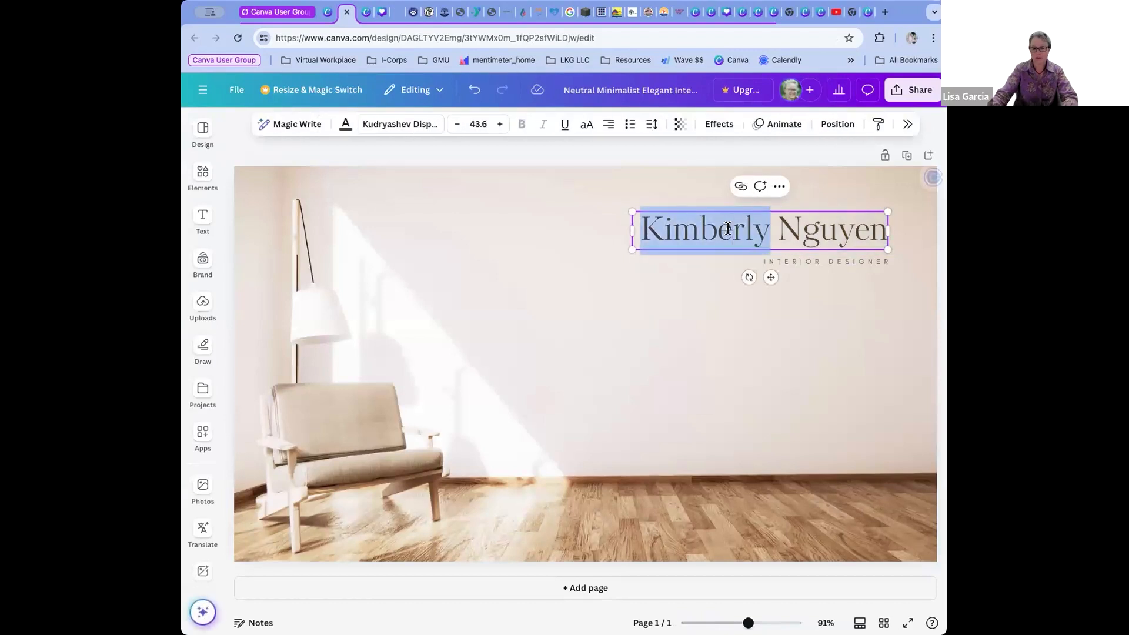
left_click(792, 232)
double_click(791, 232)
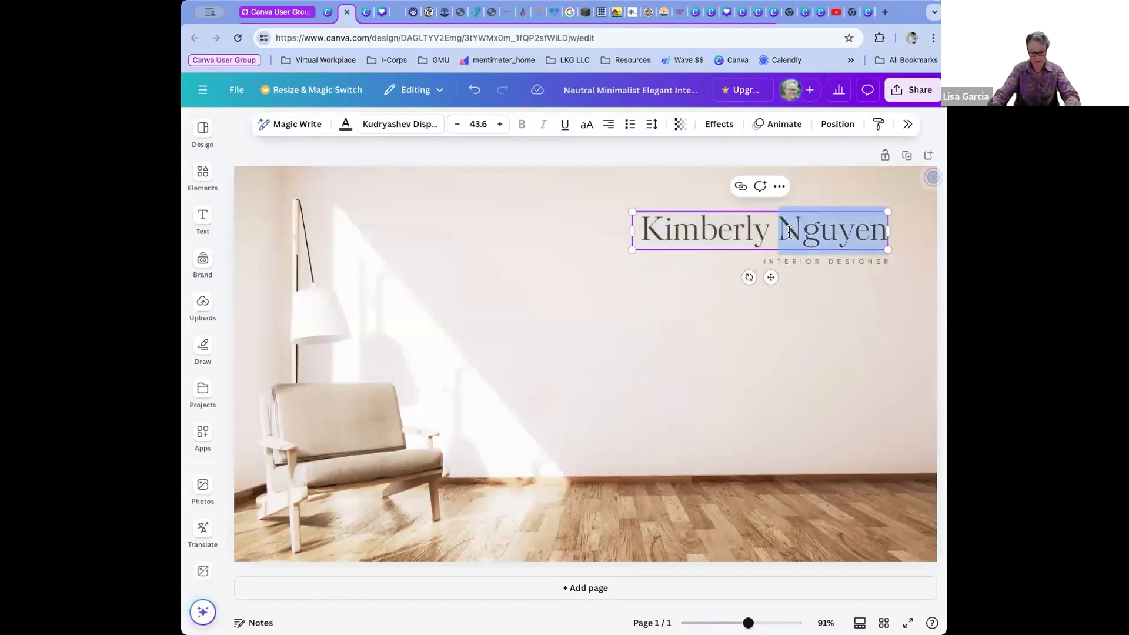
triple_click(788, 231)
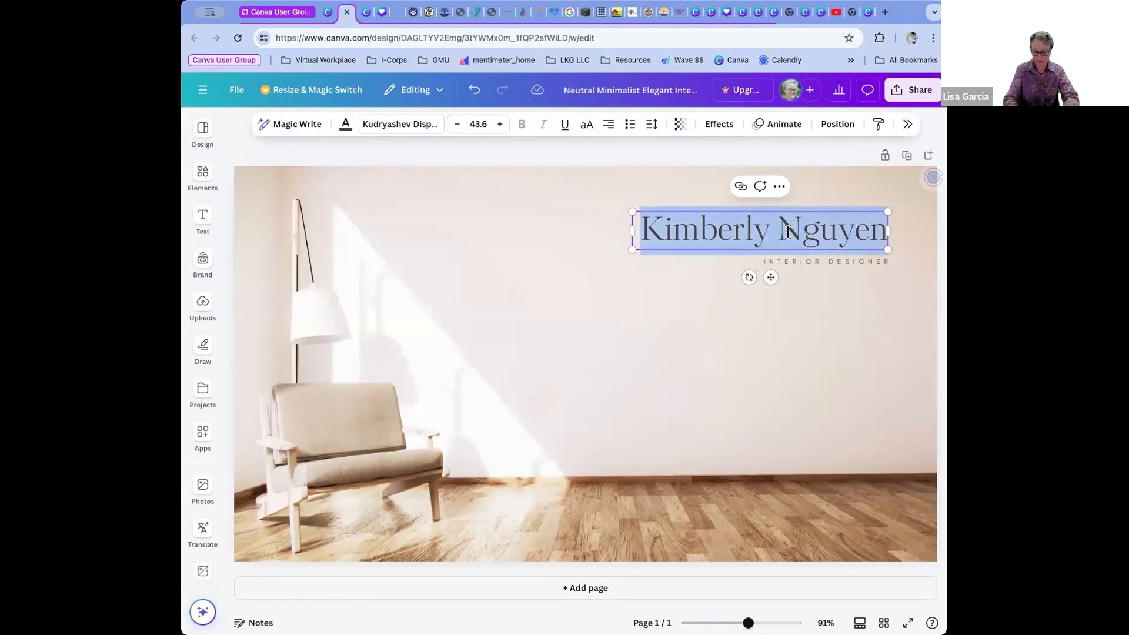
type("Lisa K. G")
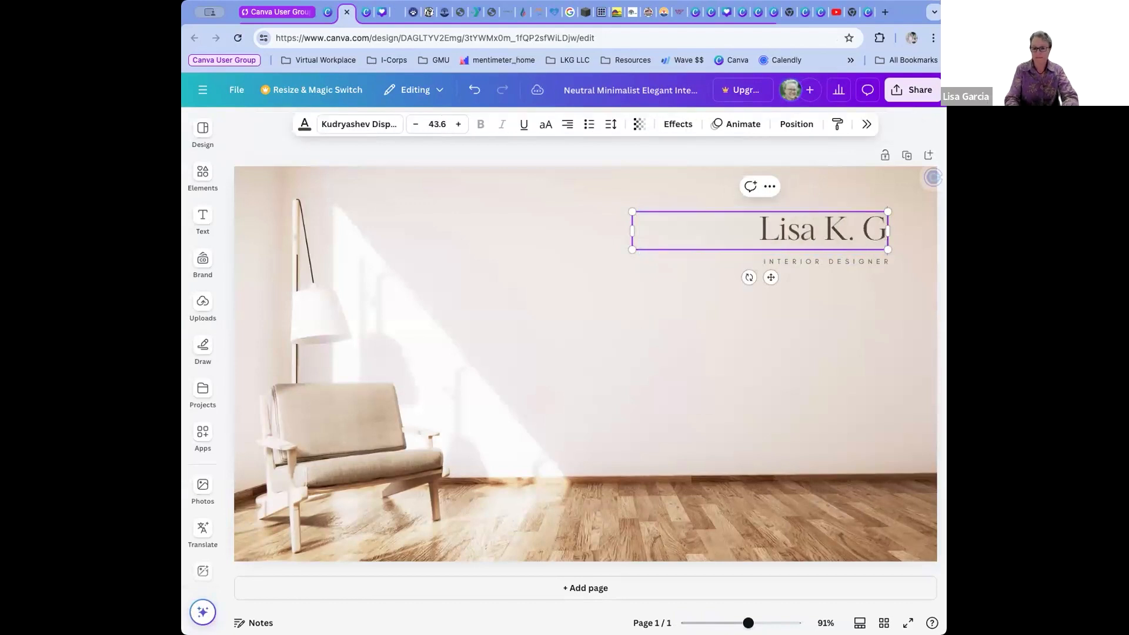
type("arcia")
Replace the INTERIOR DESIGNER subtitle under the name with "LKG, LLC".
left_click(789, 260)
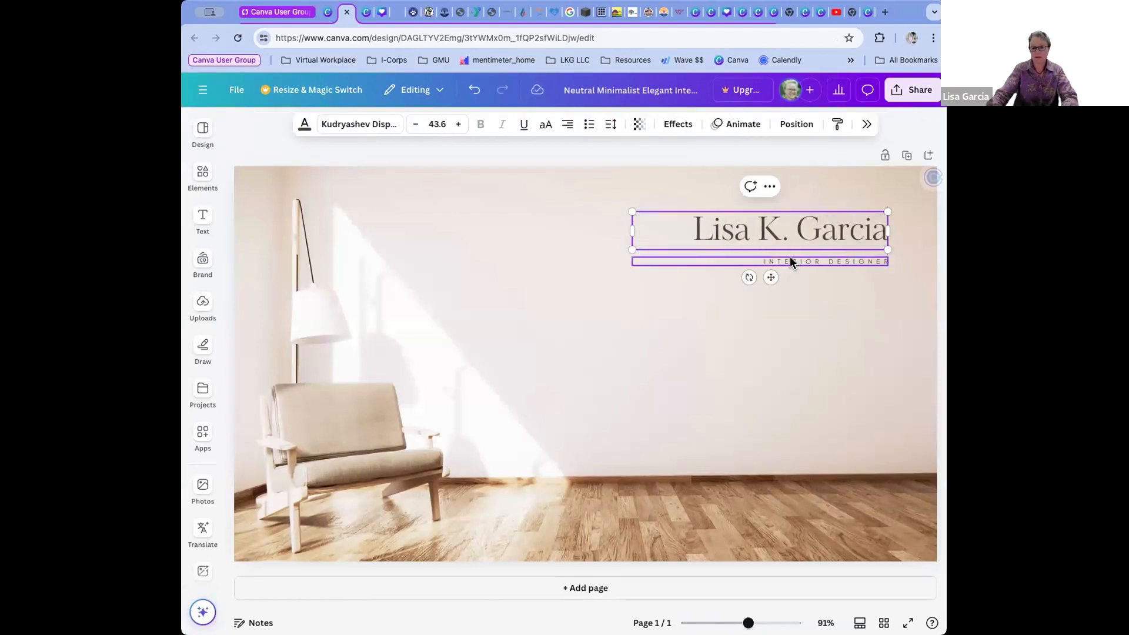
double_click(789, 259)
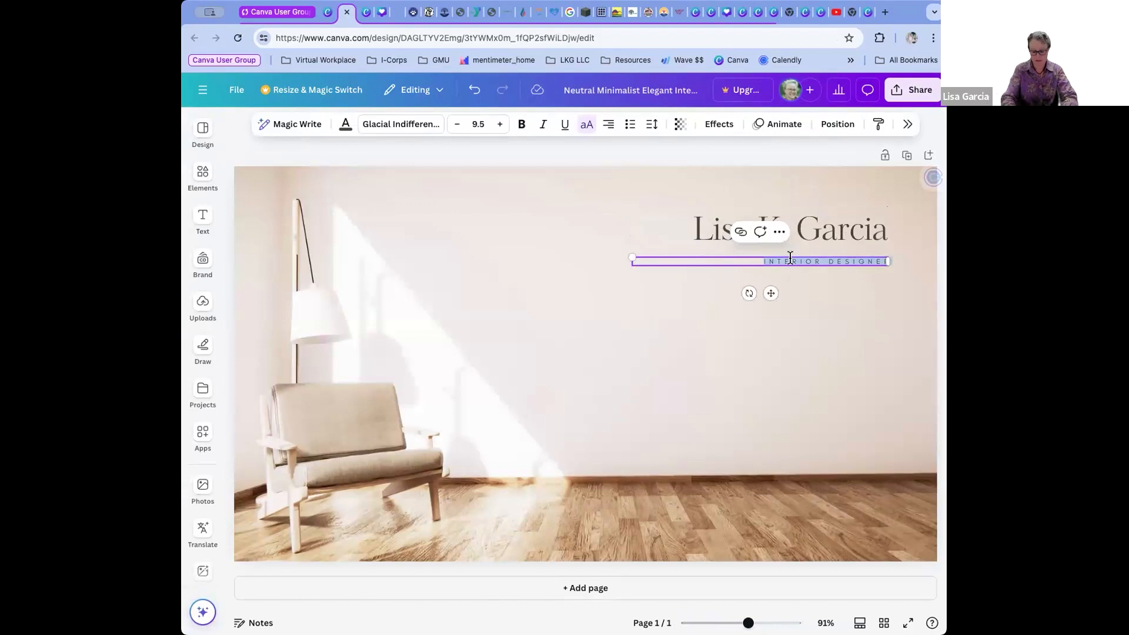
type("LKG, LLC")
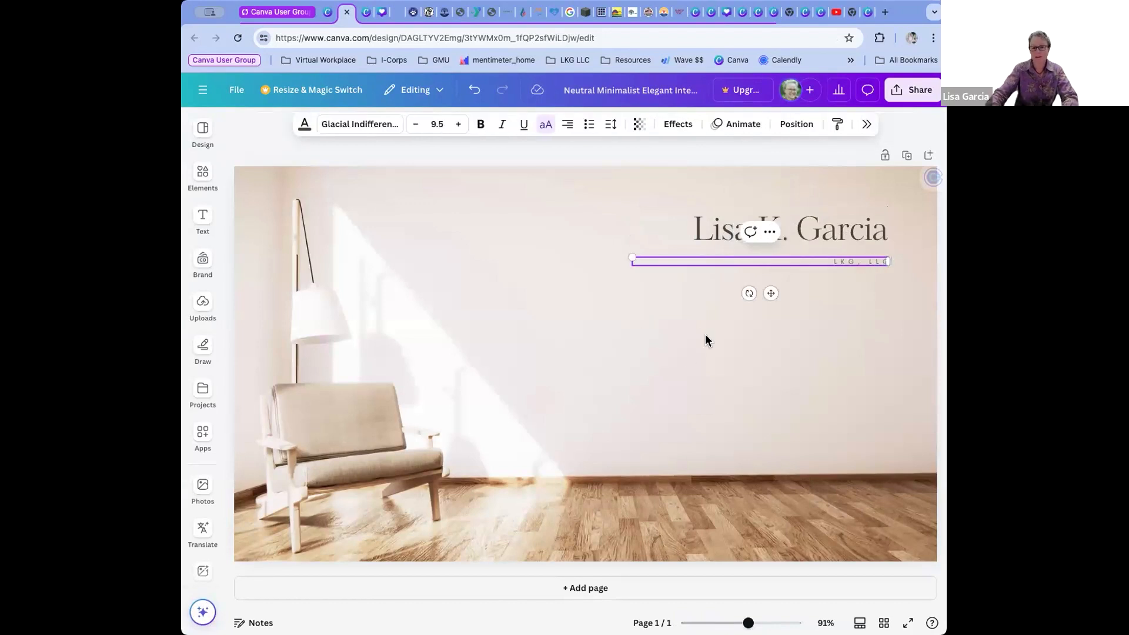
left_click(687, 360)
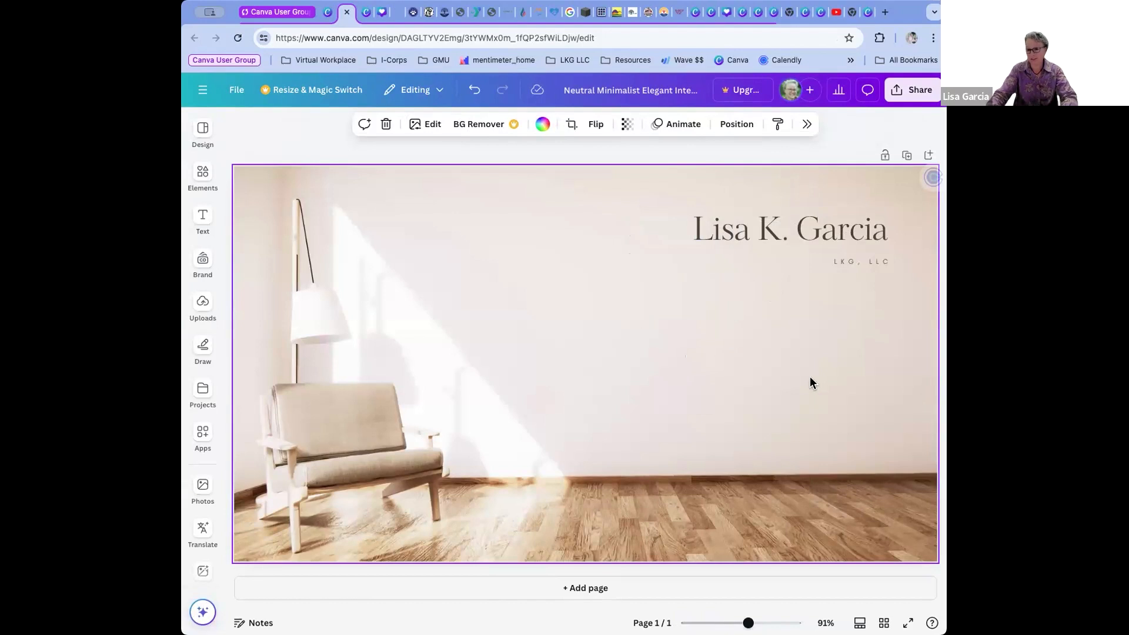
Create a public view link for the virtual background design and copy it.
left_click(912, 93)
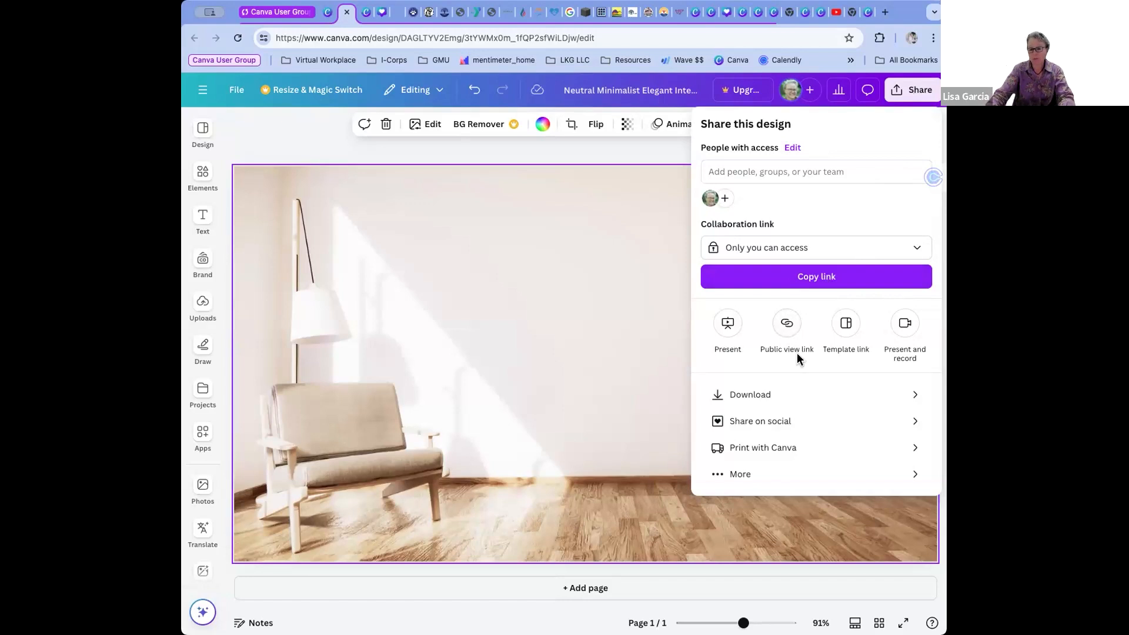
left_click(787, 330)
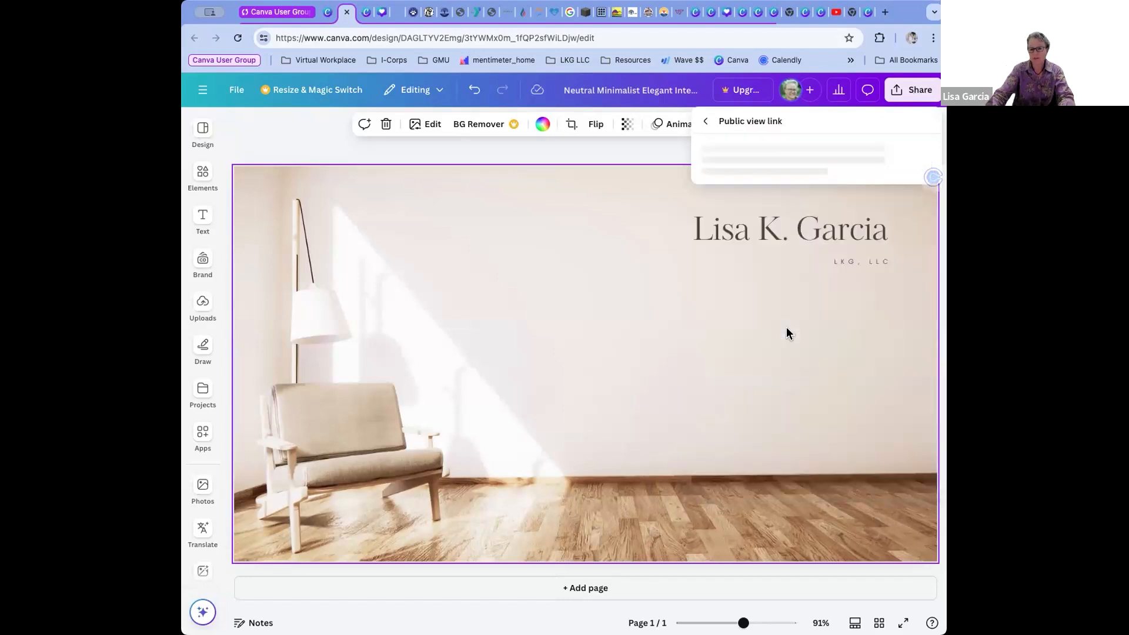
left_click(797, 363)
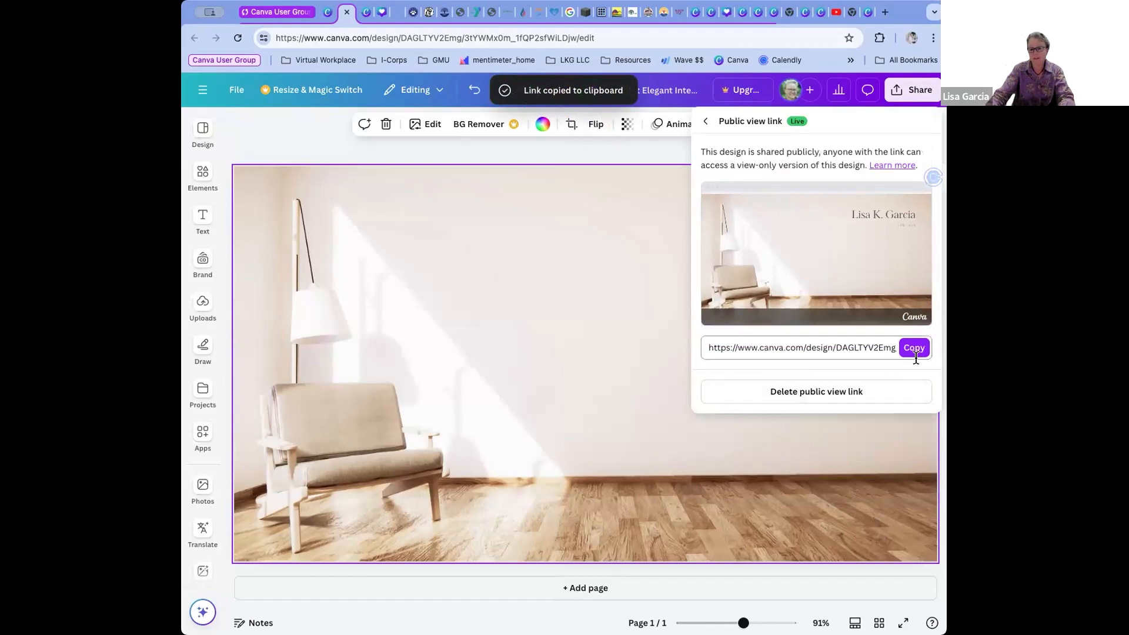
left_click(915, 350)
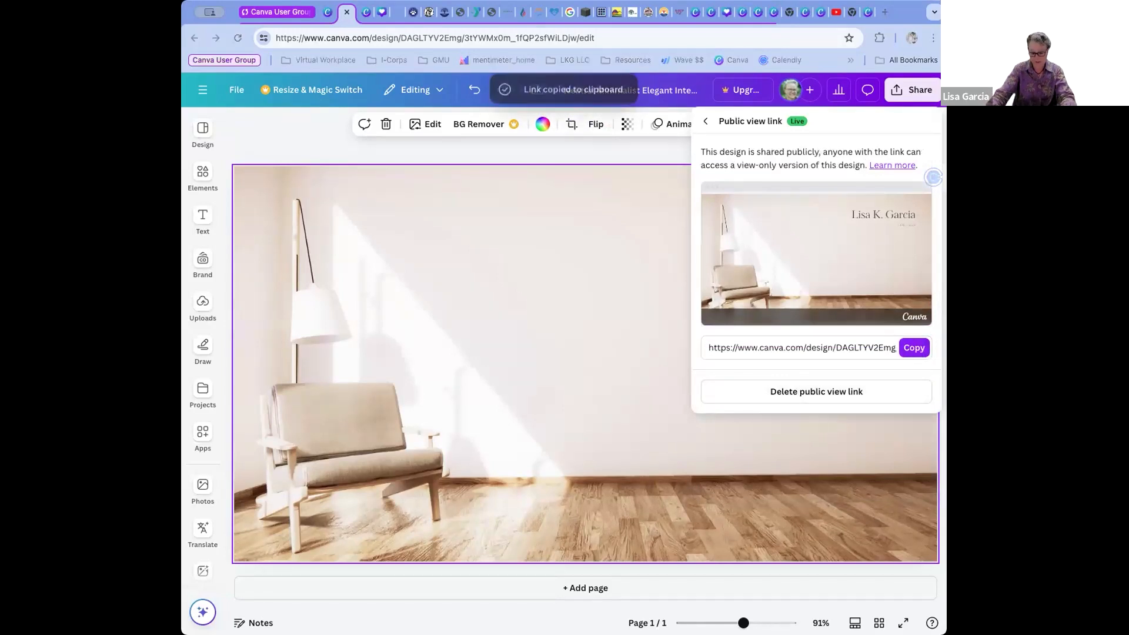
left_click(560, 361)
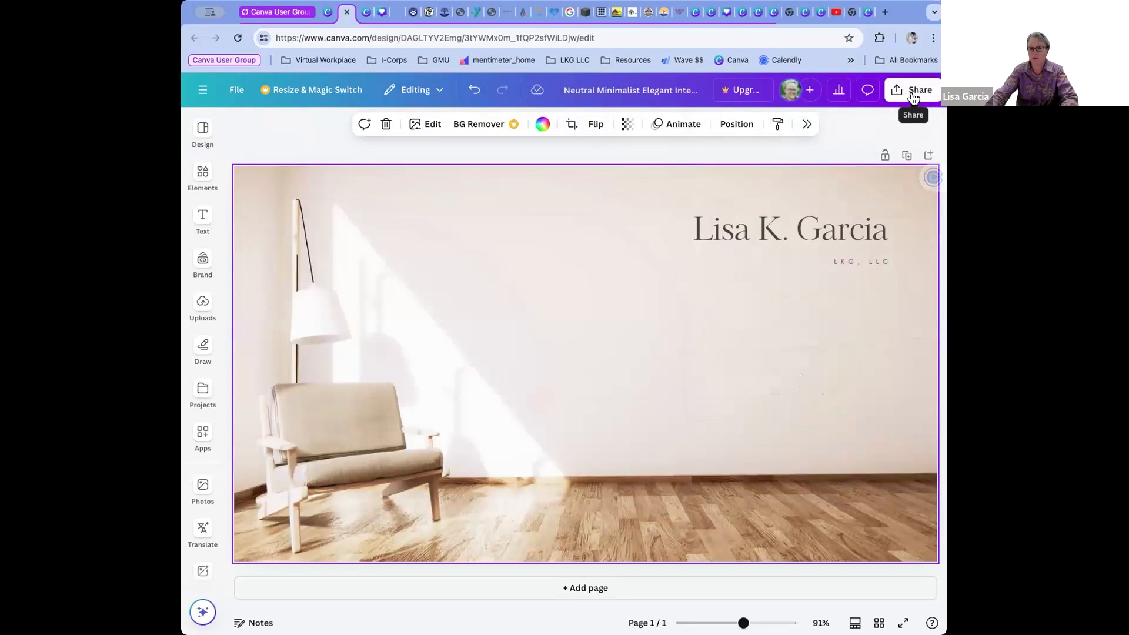
Download the virtual background design as a PNG file.
left_click(912, 94)
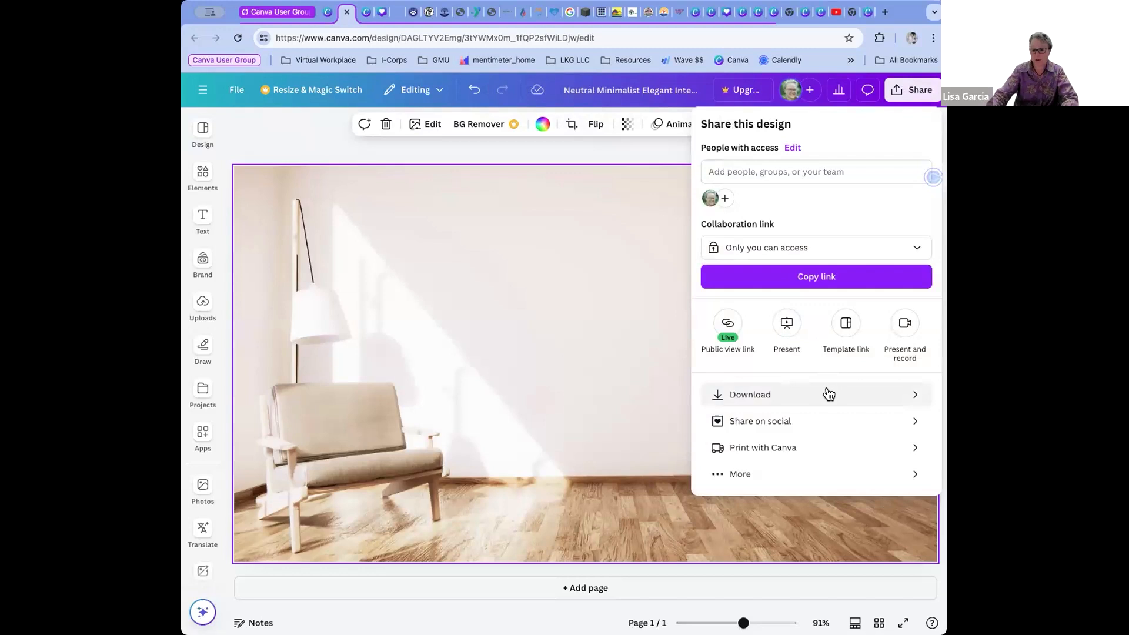
left_click(748, 395)
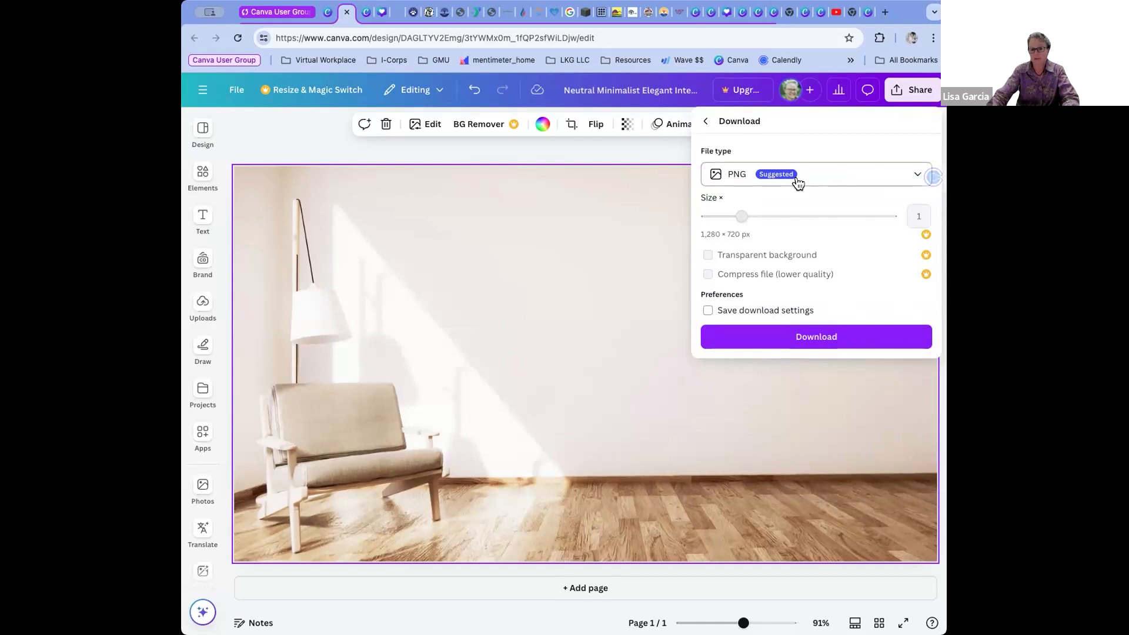
left_click(844, 182)
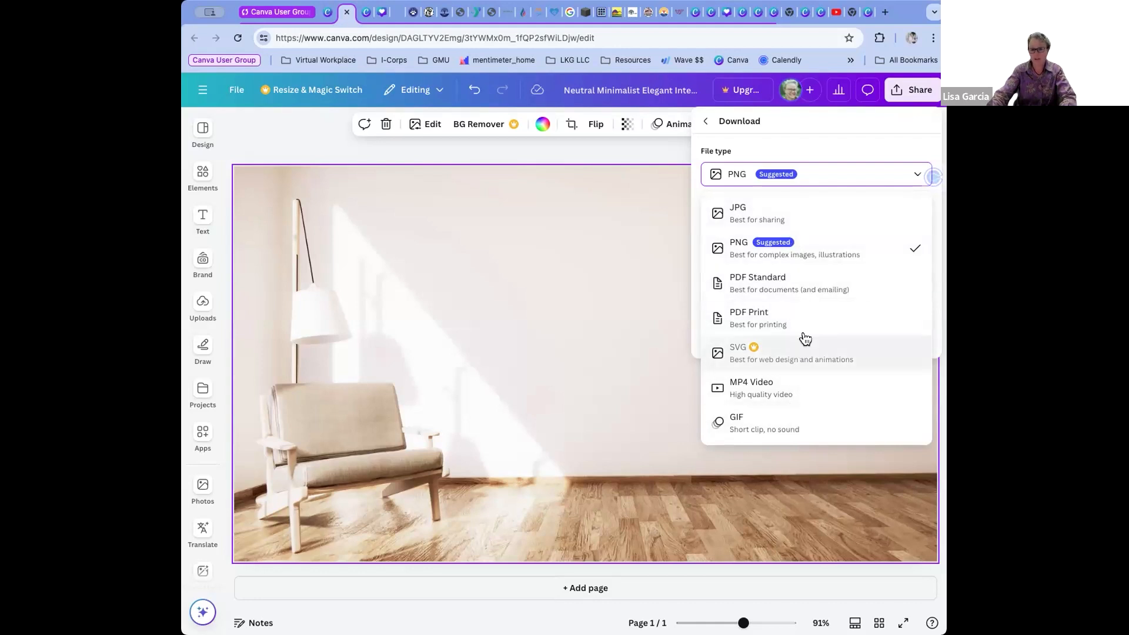
left_click(791, 251)
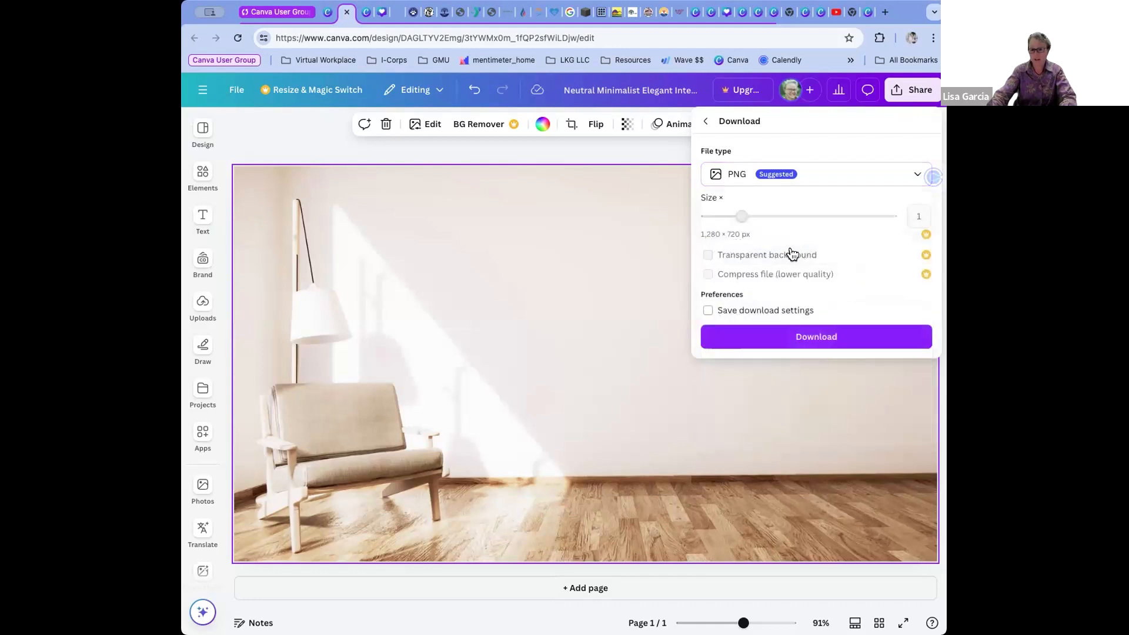
left_click(829, 340)
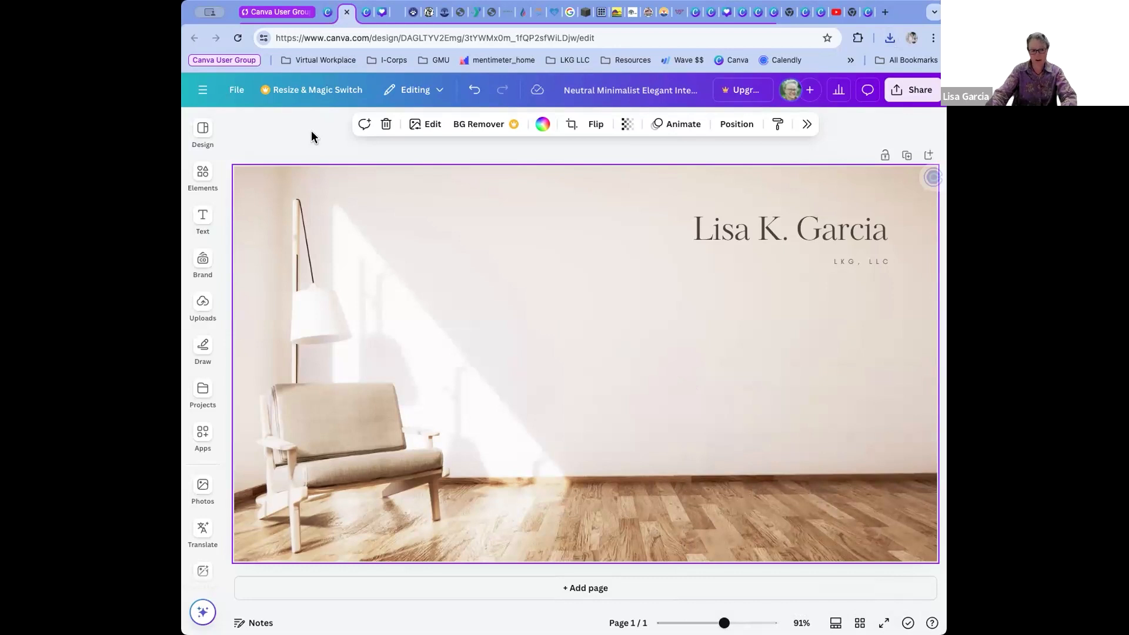
Choose LinkedIn Post (1200 × 1200 px) as the resize format for the virtual background design.
left_click(312, 88)
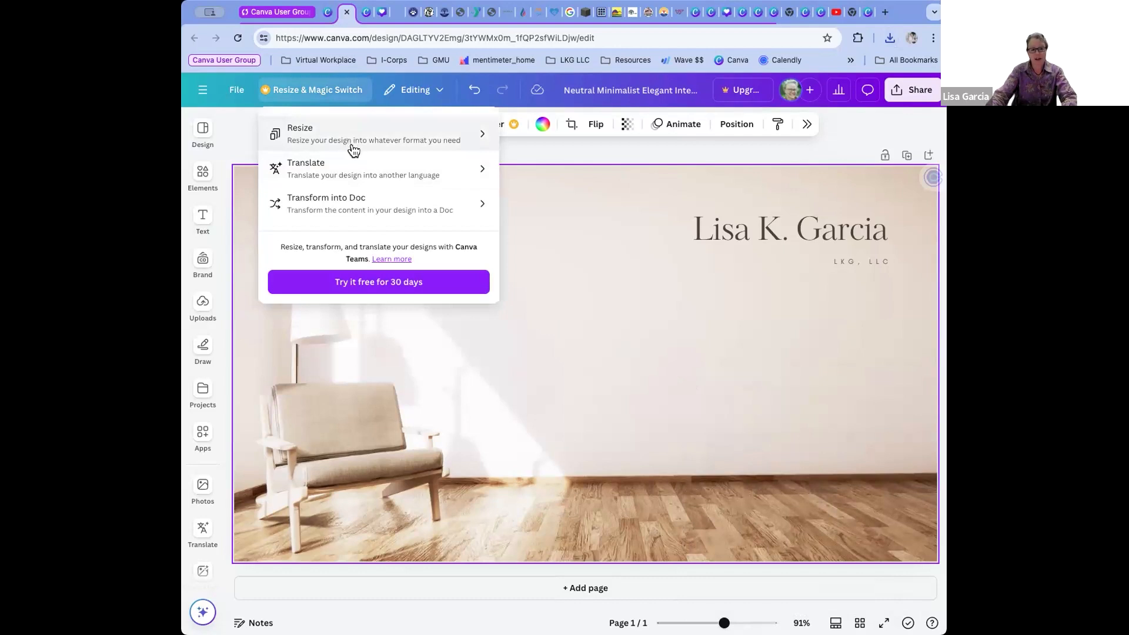
left_click(646, 320)
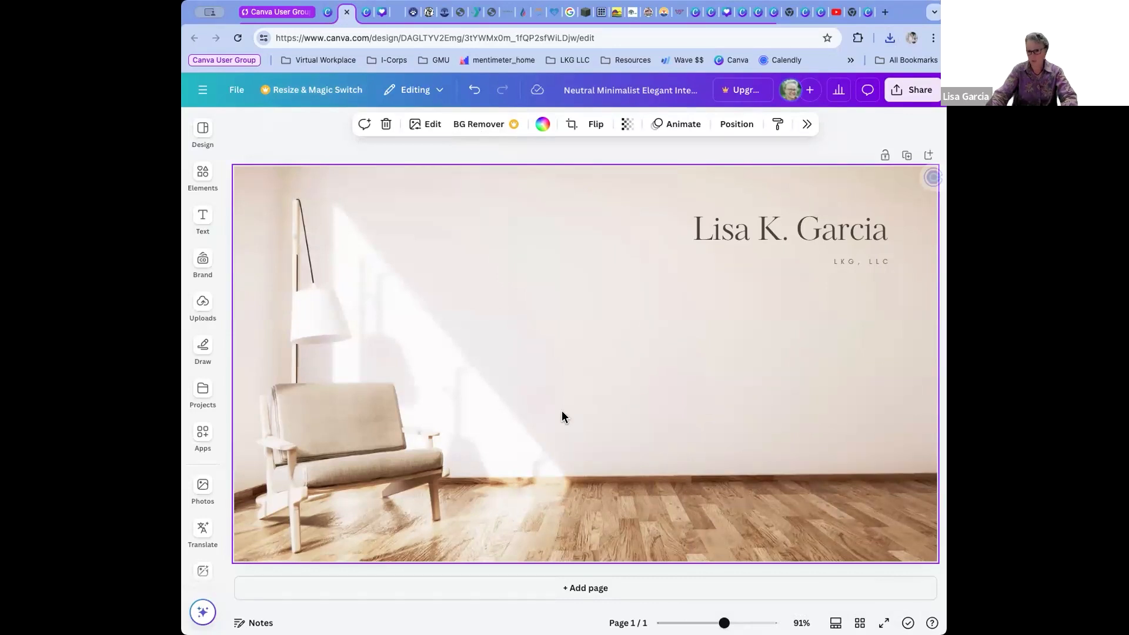
left_click(314, 91)
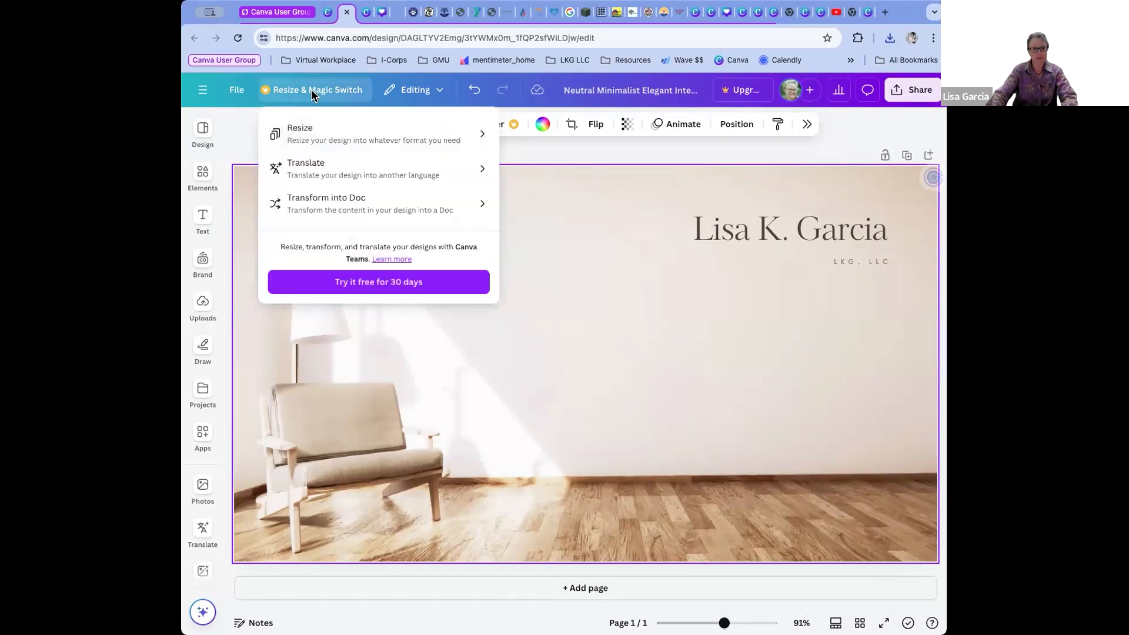
left_click(317, 141)
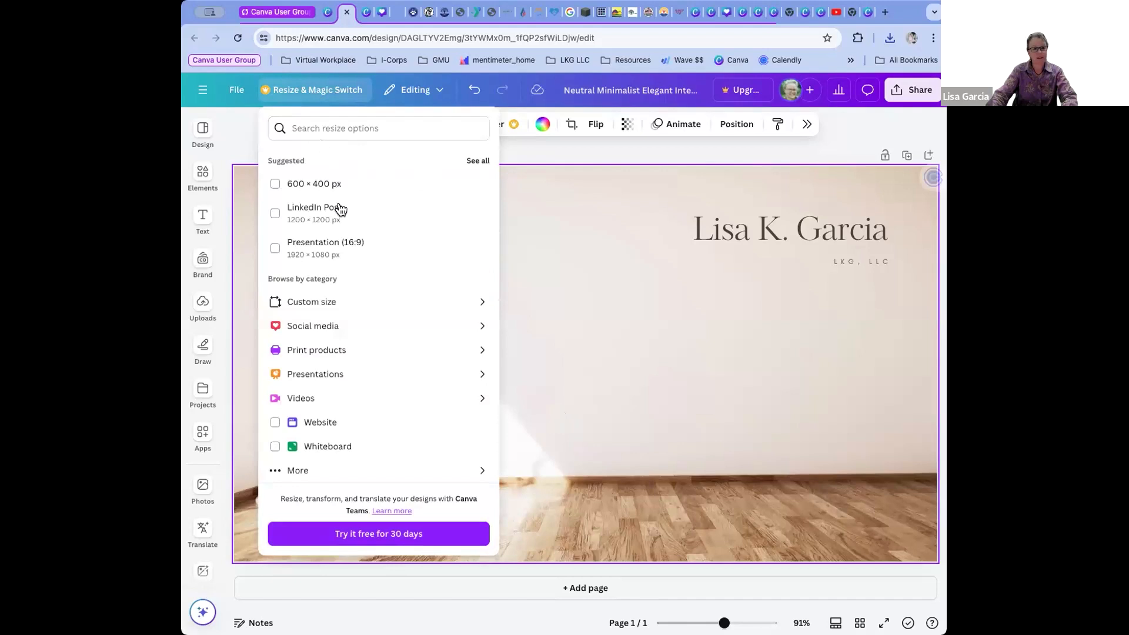
left_click(330, 221)
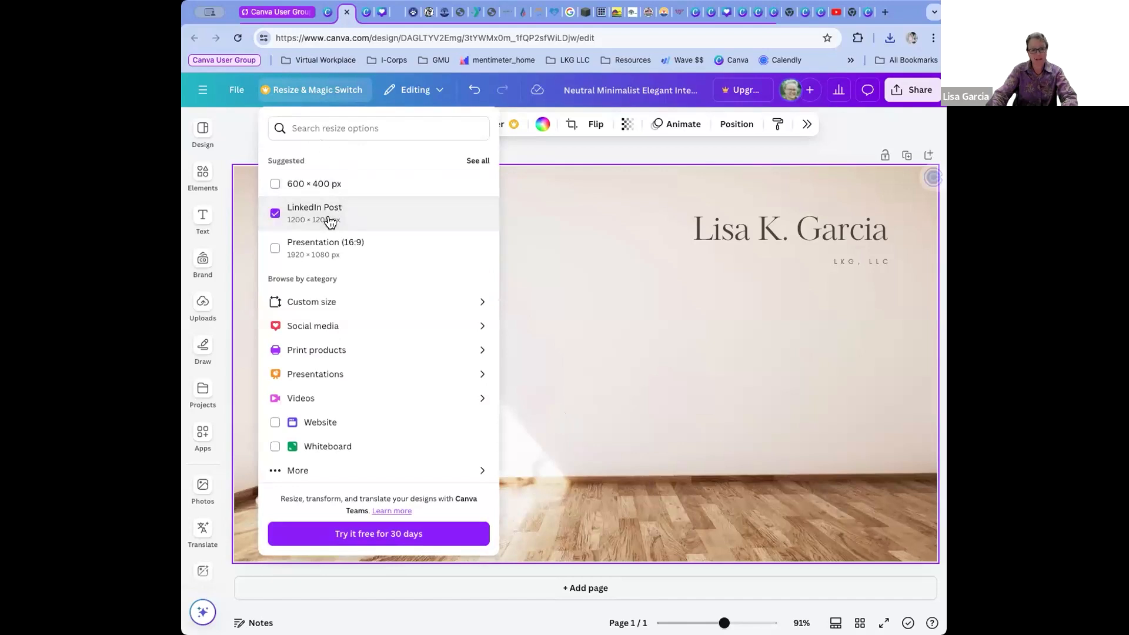
Begin the 30-day free Canva Teams trial with monthly billing and PayPal as the payment method.
left_click(405, 534)
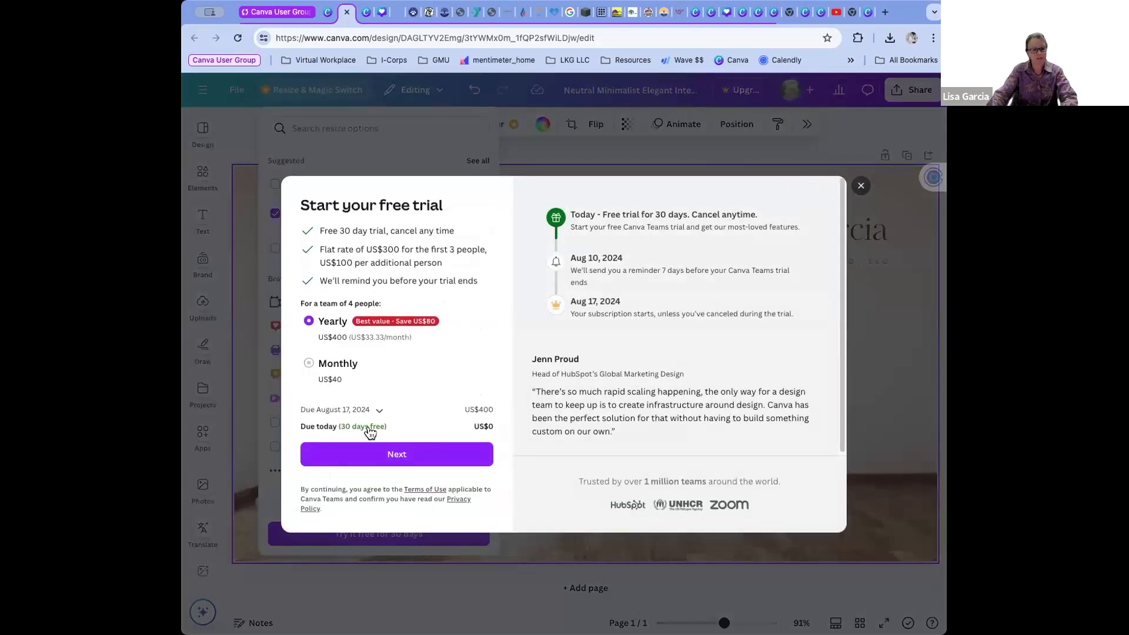
left_click(309, 362)
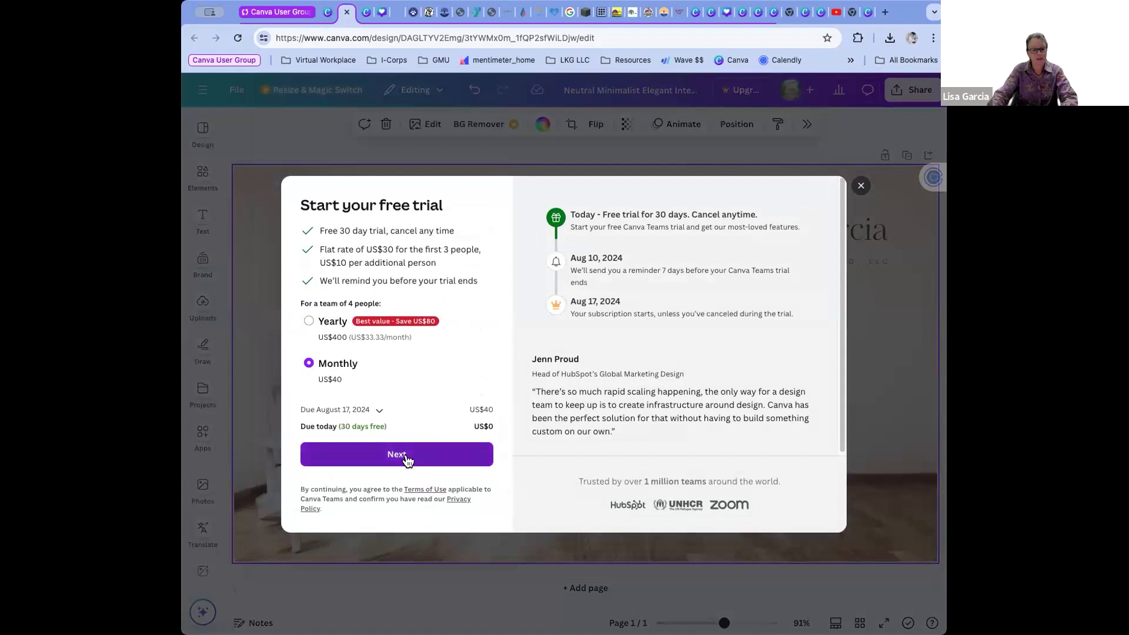
left_click(407, 460)
left_click(321, 366)
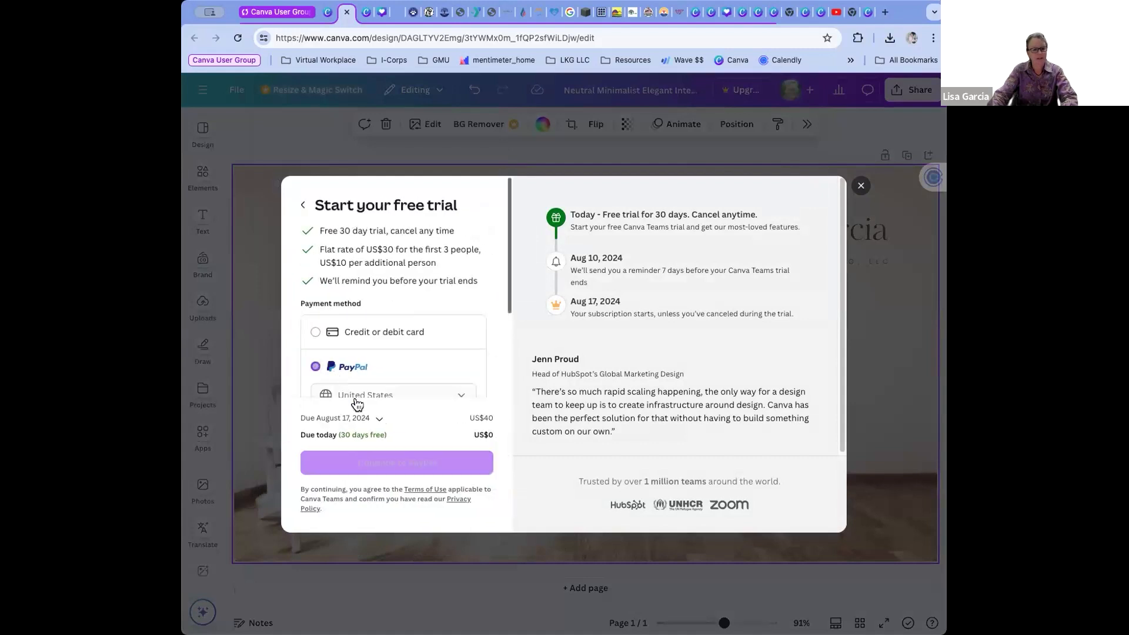
Enter the billing ZIP code for the trial and continue to PayPal.
left_click(394, 459)
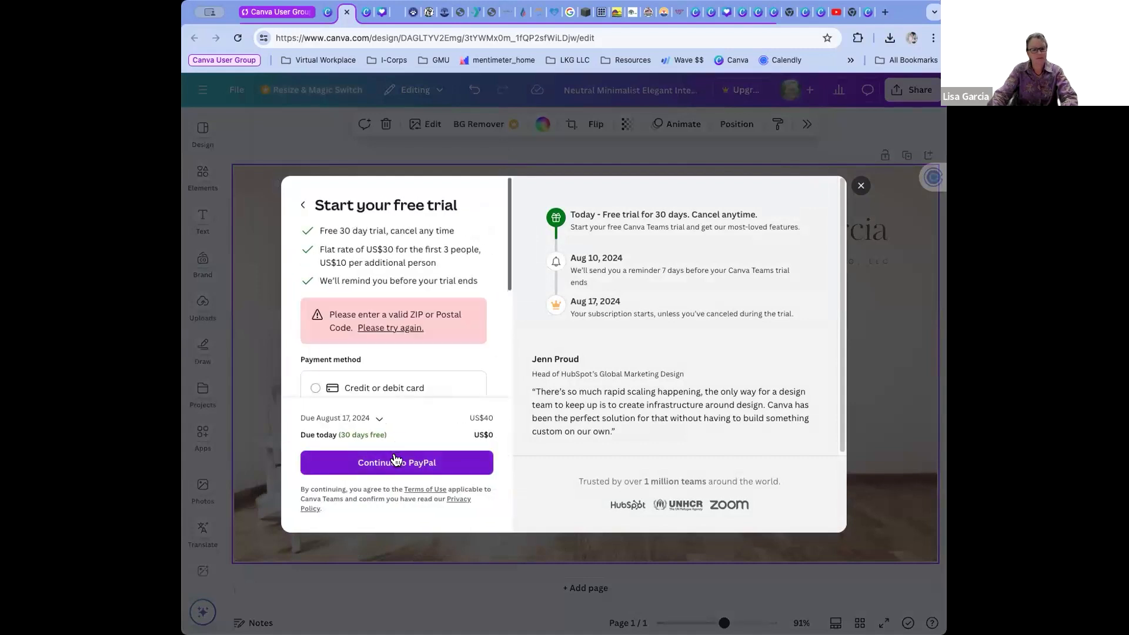
scroll(360, 372, "down", 3)
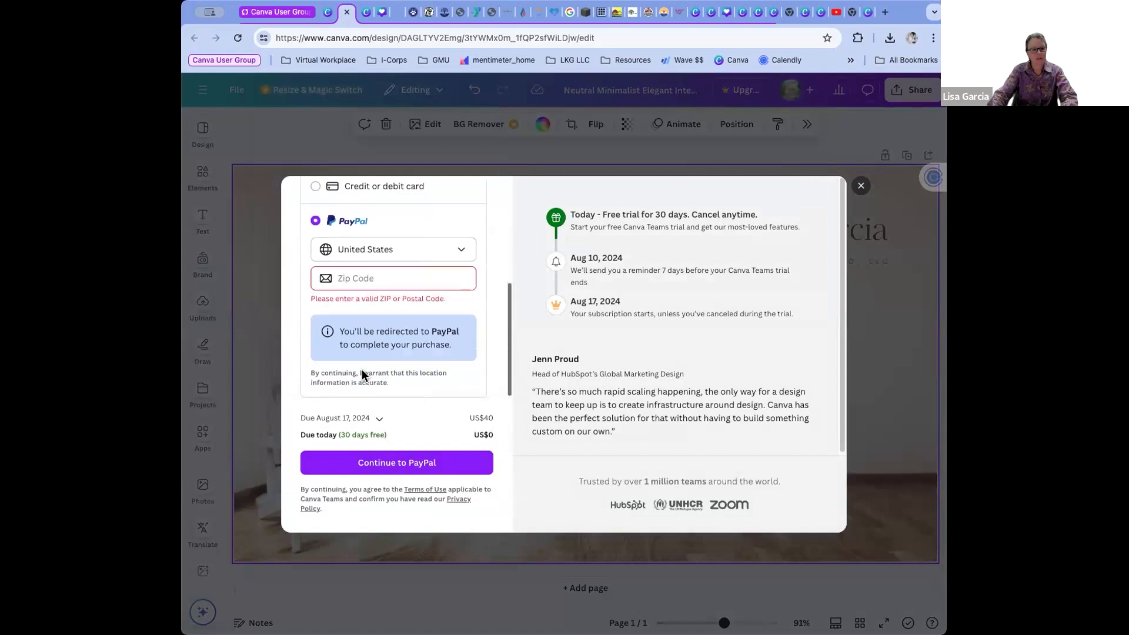
left_click(382, 285)
type("24")
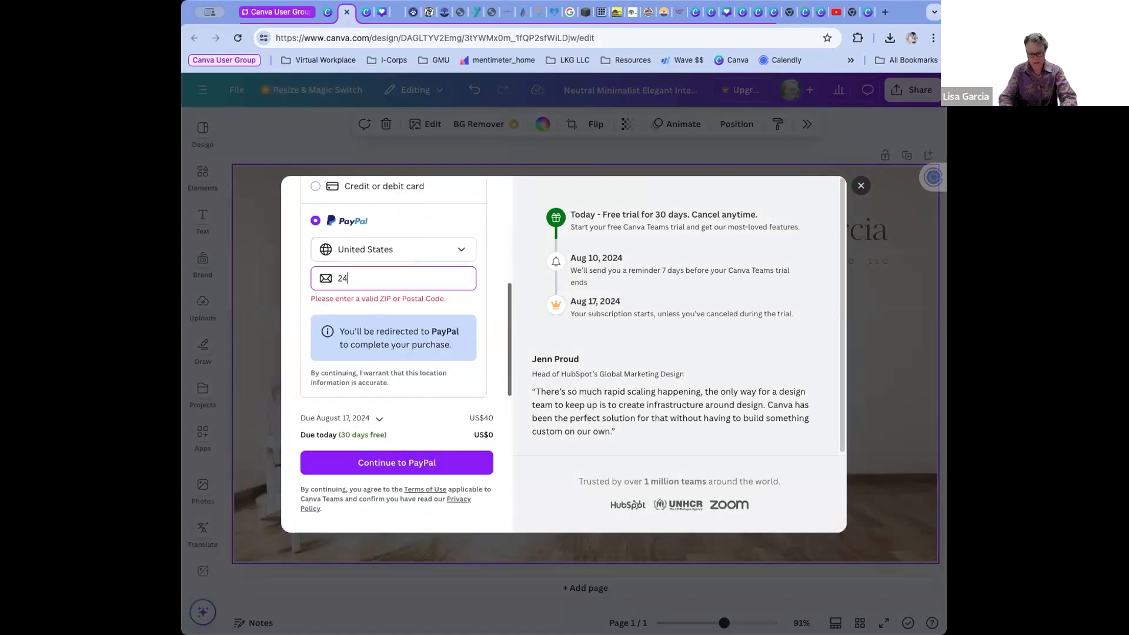
type("060")
left_click(368, 461)
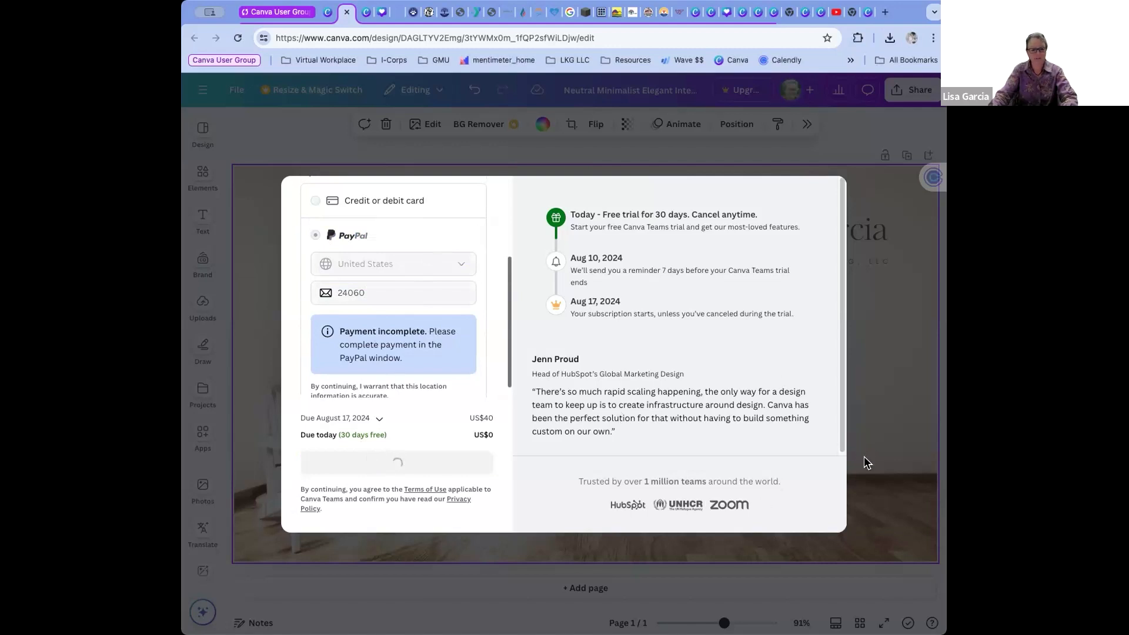
scroll(437, 345, "down", 1)
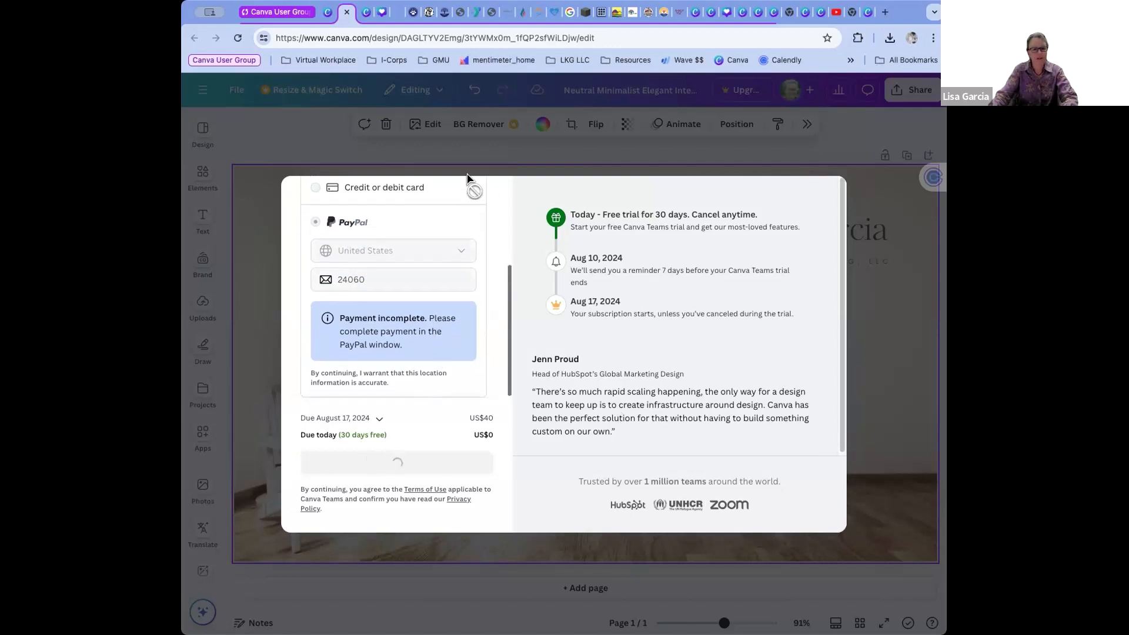
Switch to the "To our Followers" Facebook post and nudge the three selected text blocks on page 1 slightly upward.
left_click(369, 20)
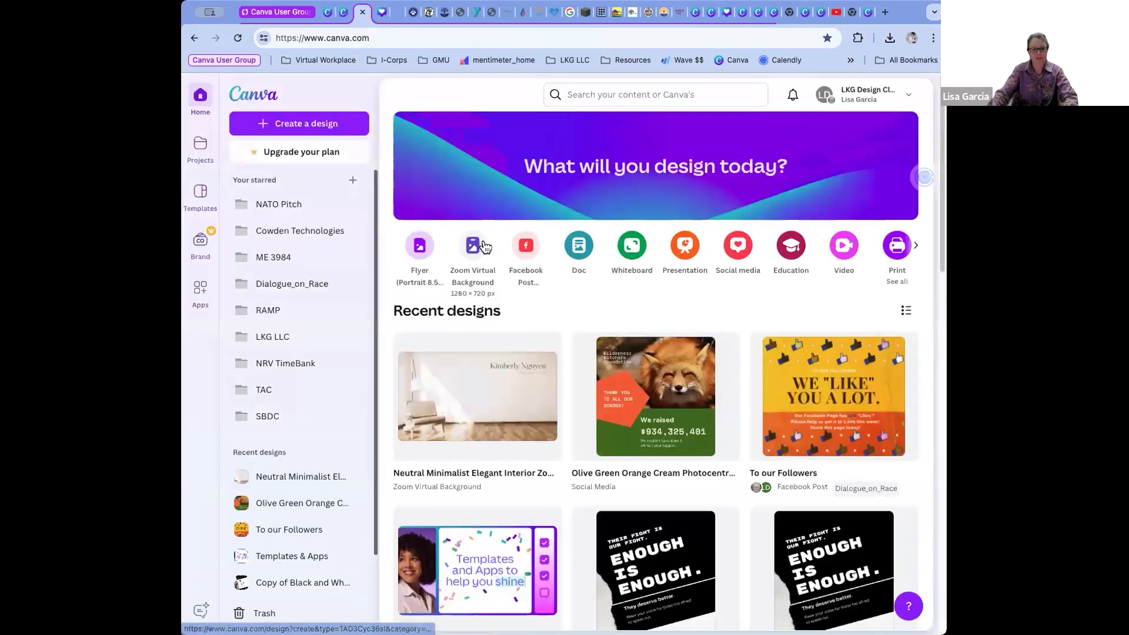
left_click(379, 12)
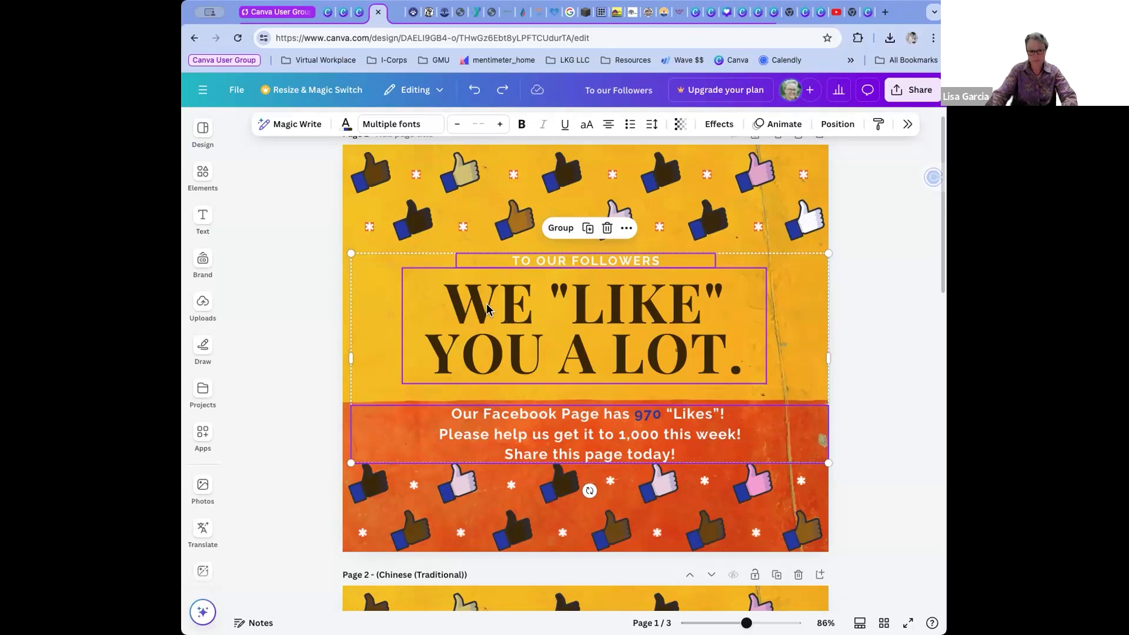
mouse_move(442, 288)
left_mouse_down()
mouse_move(473, 304)
mouse_move(418, 279)
mouse_move(436, 282)
left_mouse_up()
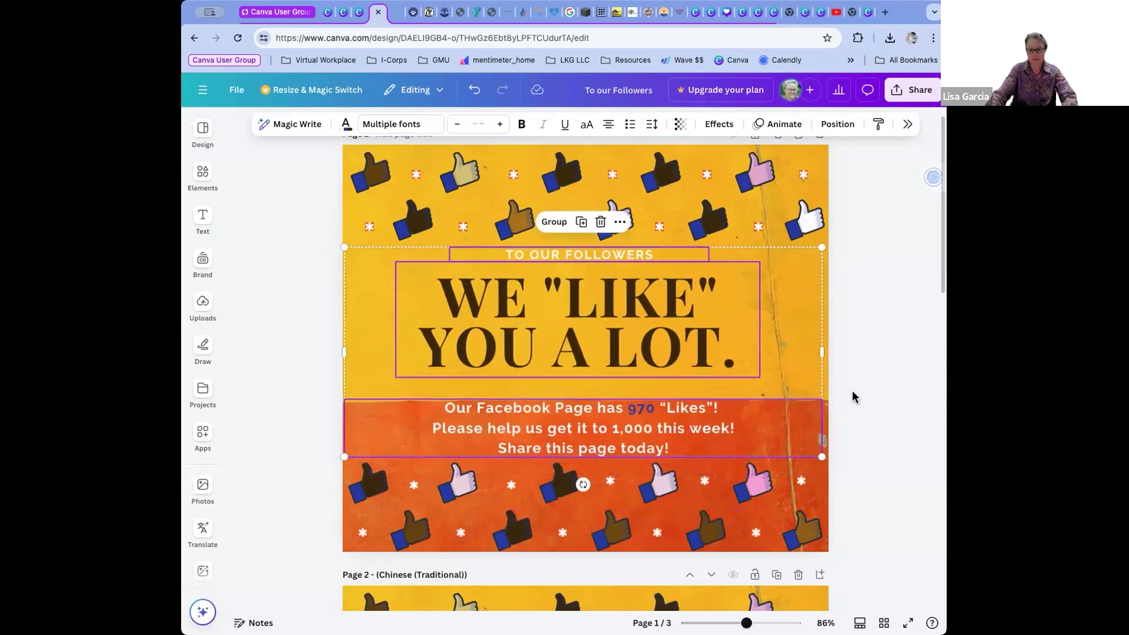
left_click_drag(750, 371, 756, 372)
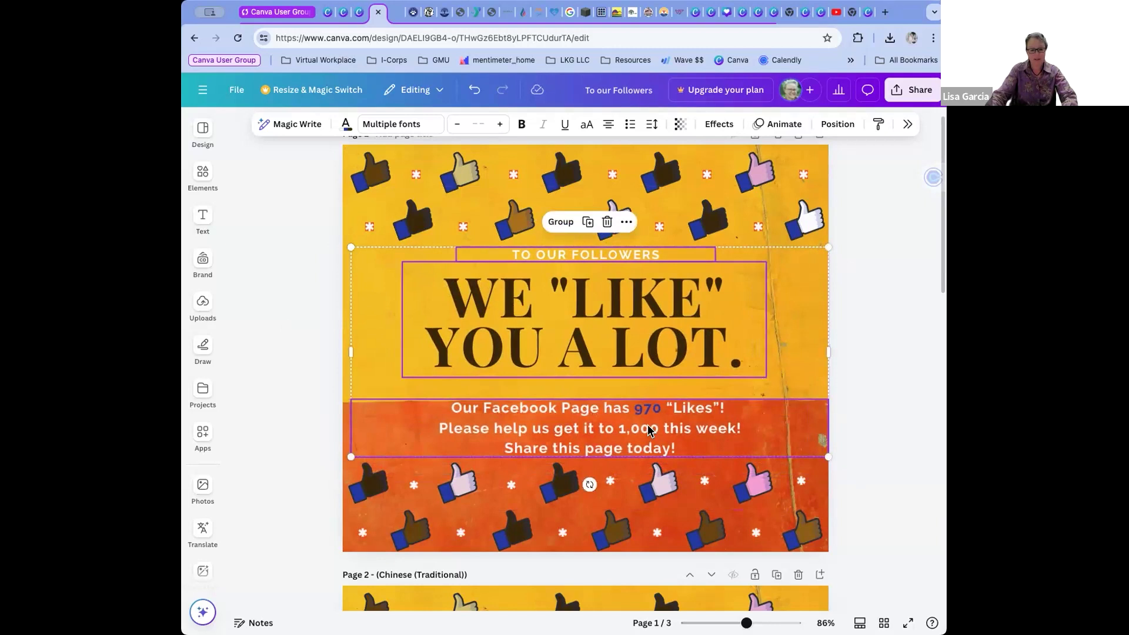
Examine the options available for the text and graphics on pages 1 and 2 of the followers post.
right_click(484, 283)
left_click(448, 315)
right_click(448, 315)
left_click(443, 314)
left_click(363, 528)
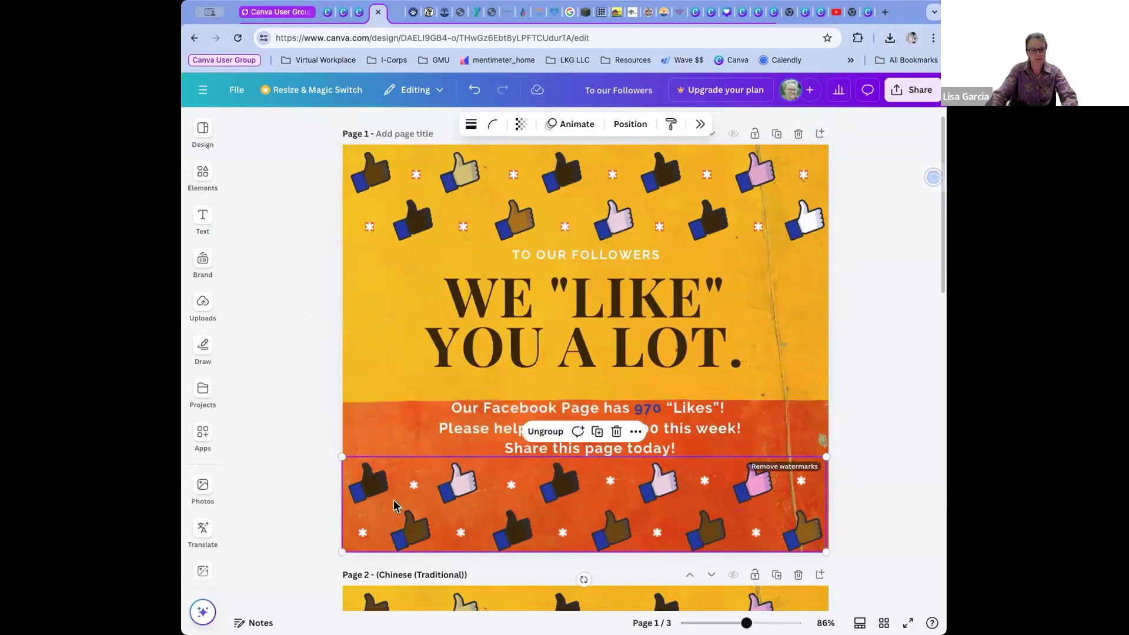
scroll(429, 491, "down", 6)
left_click(489, 472)
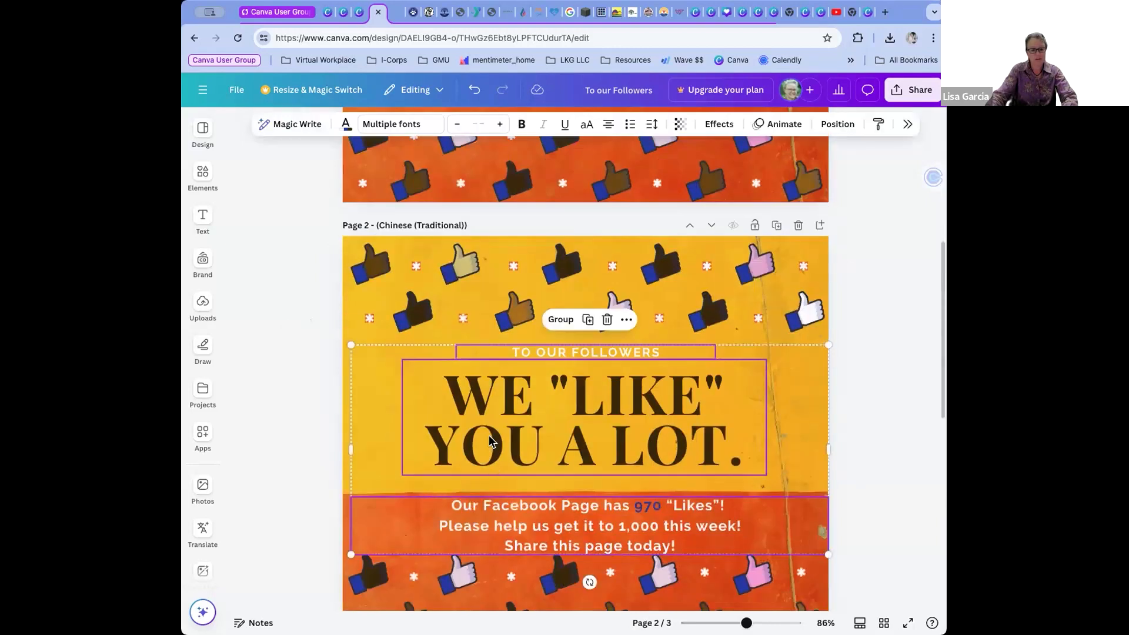
right_click(499, 408)
left_click(478, 401)
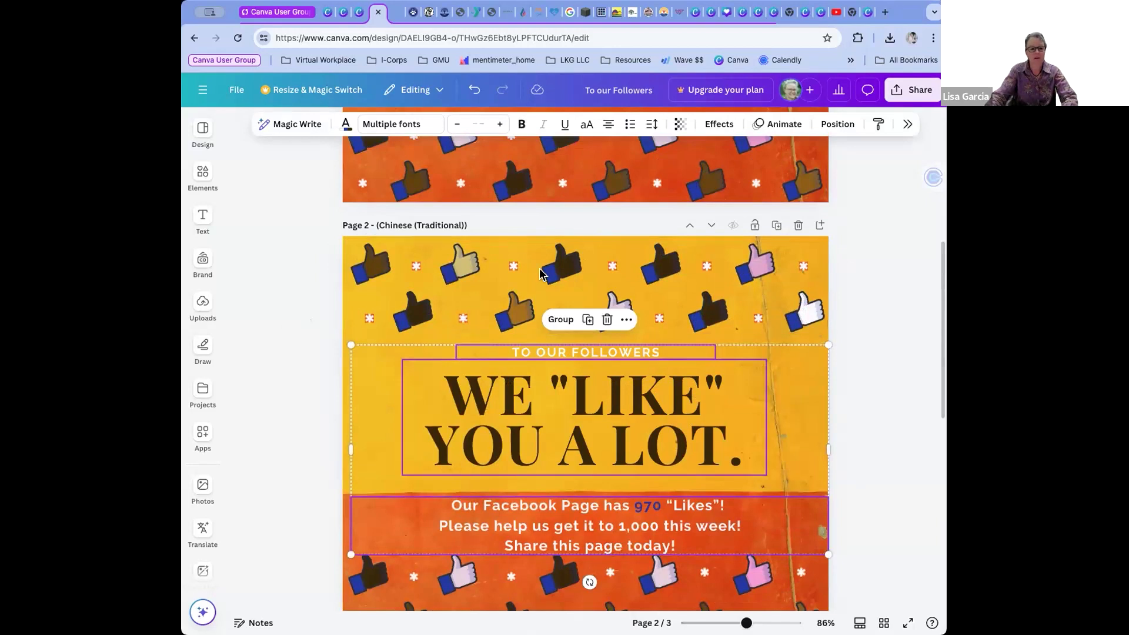
key("super+z")
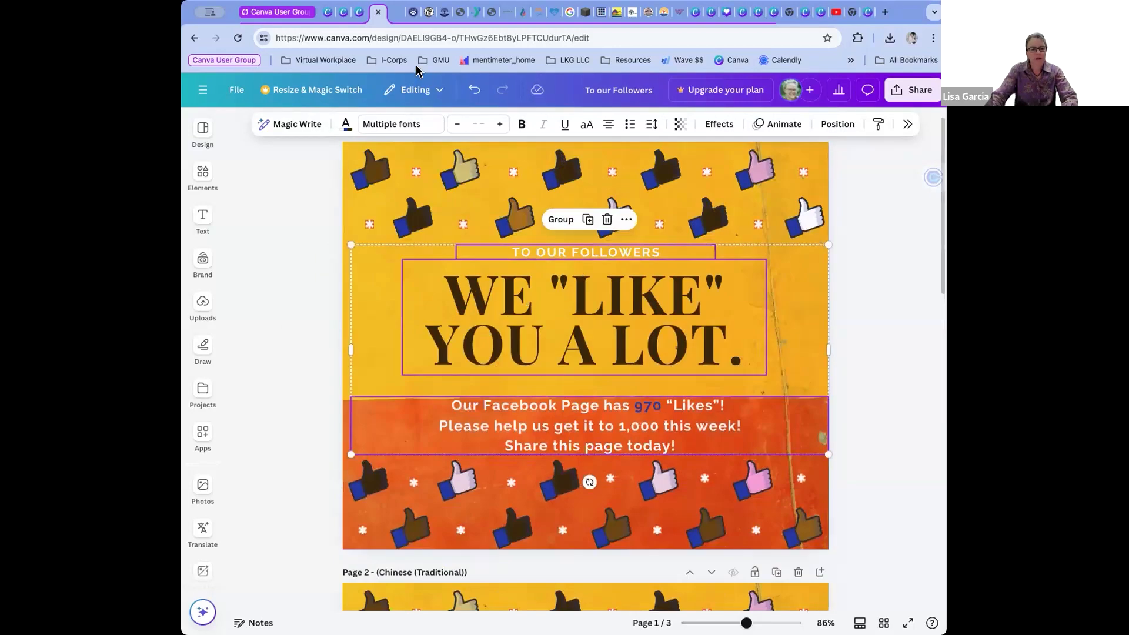
left_click(357, 18)
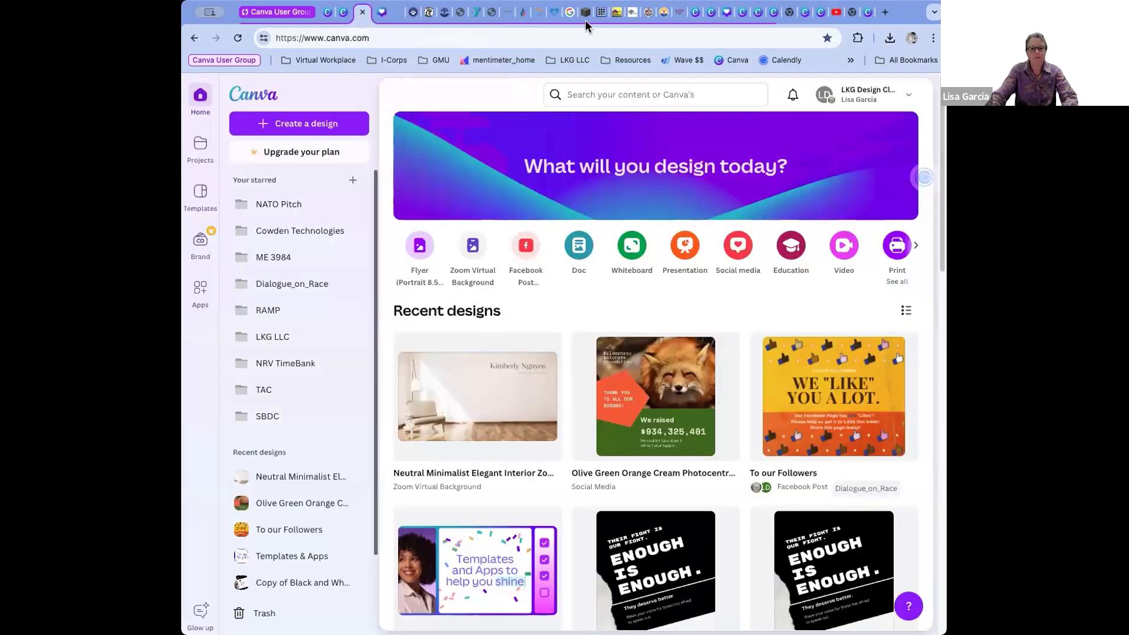
left_click(694, 17)
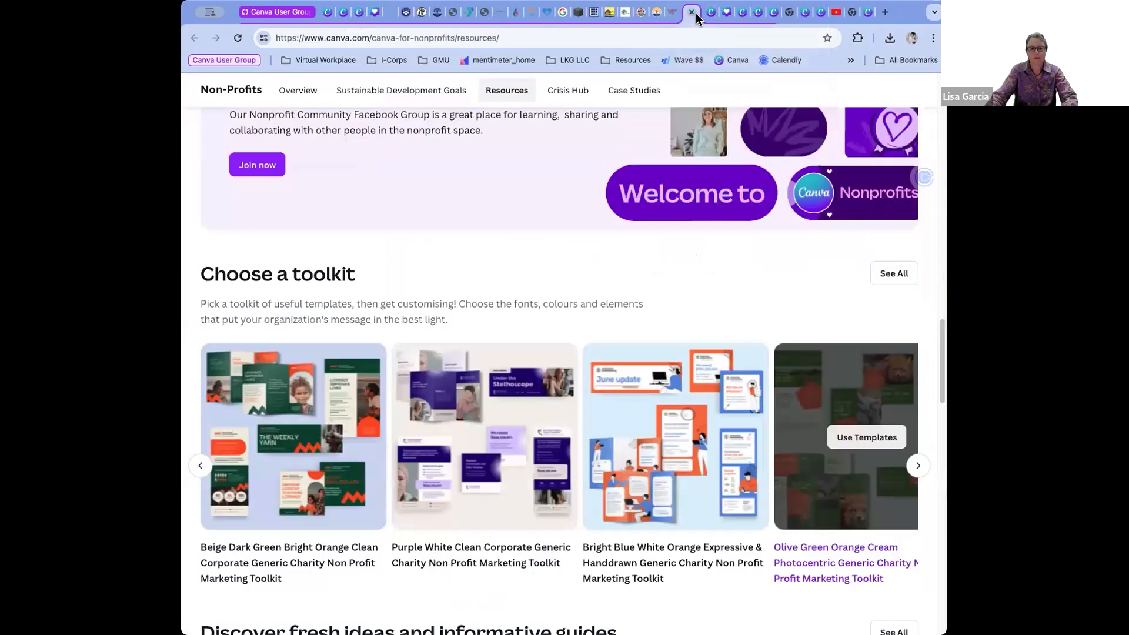
left_click(705, 18)
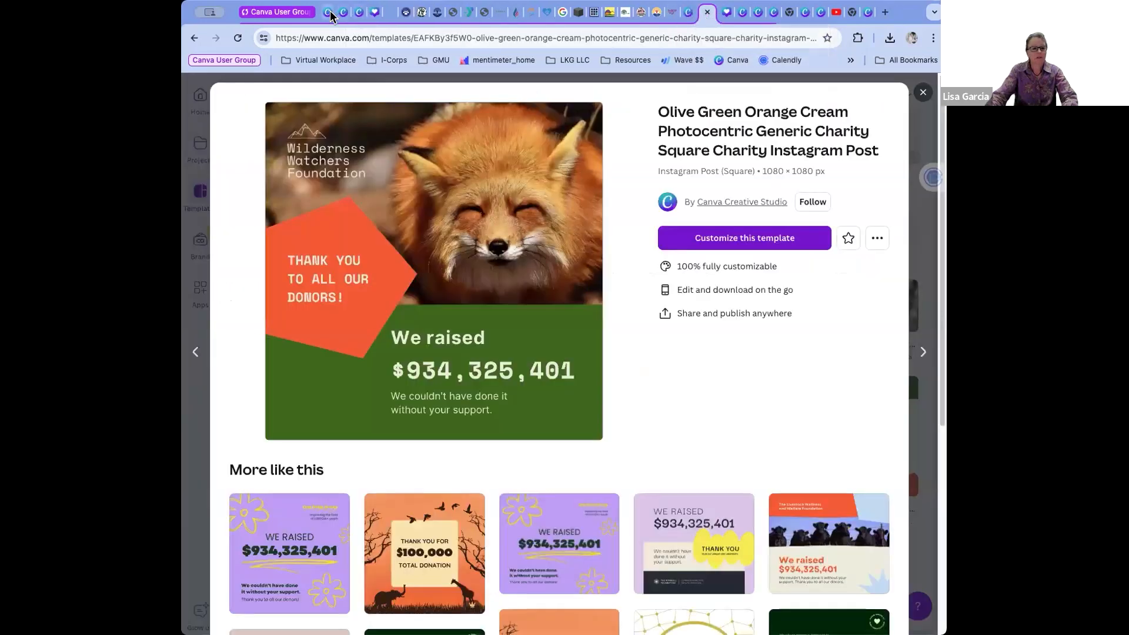
left_click(331, 14)
left_click(349, 15)
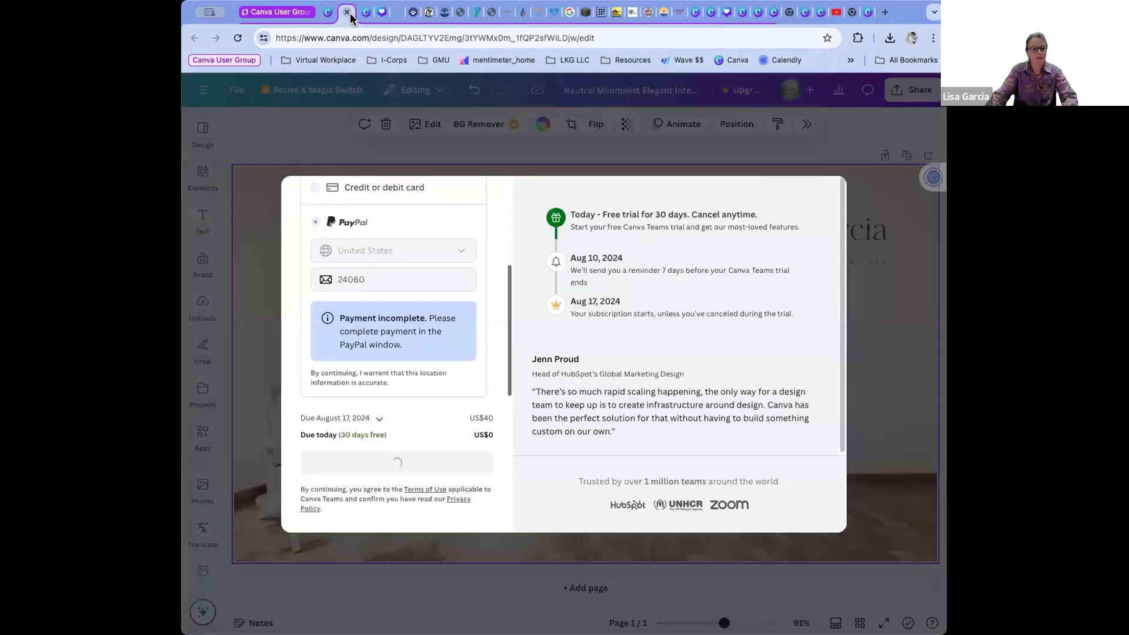
Open the "Enough is enough" banner from the recent designs and start a text translation for its headline.
left_click(365, 17)
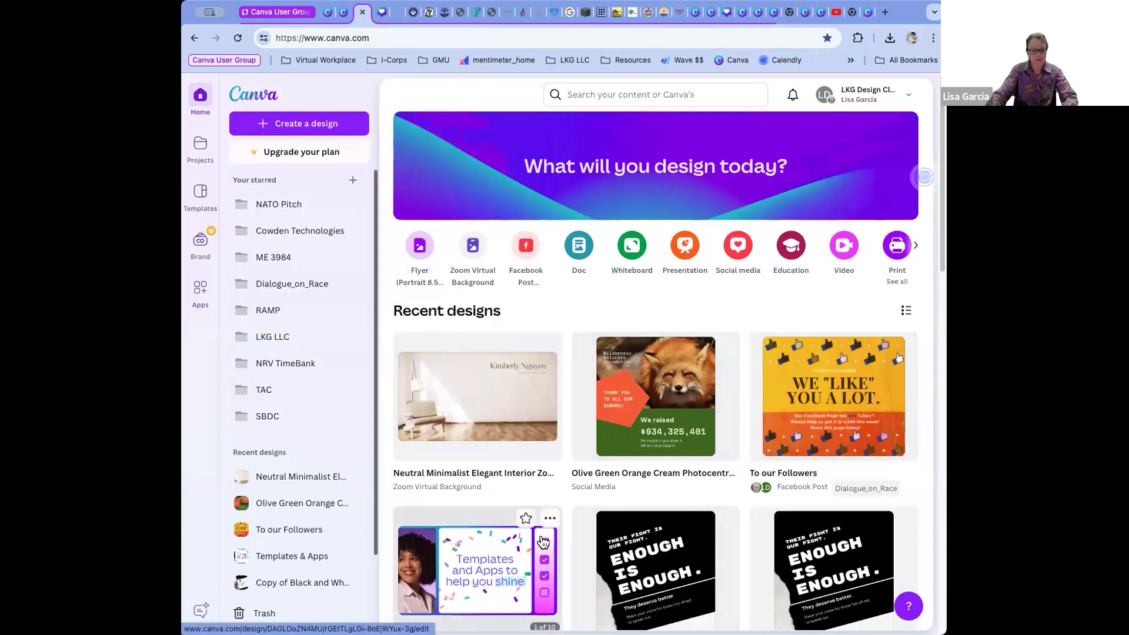
left_click(646, 540)
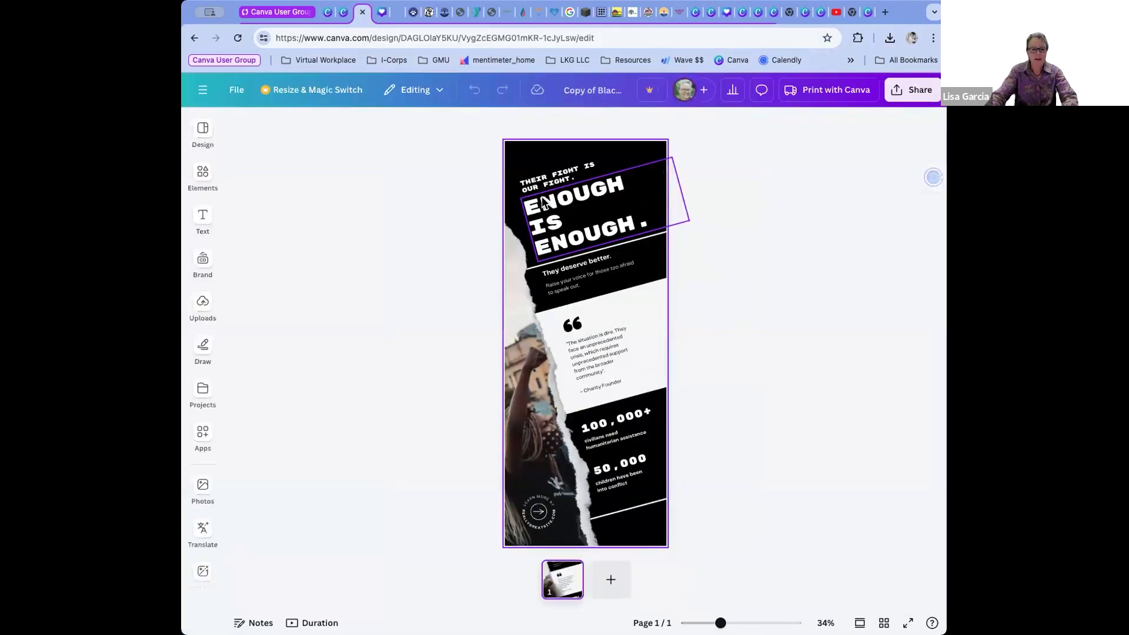
double_click(538, 205)
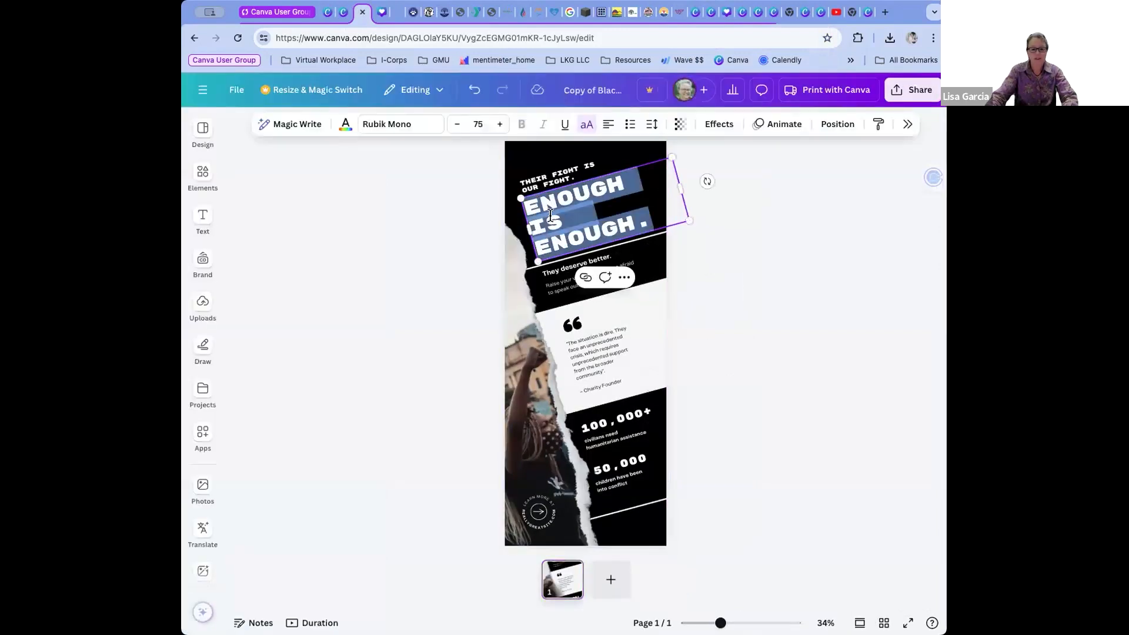
left_click(623, 279)
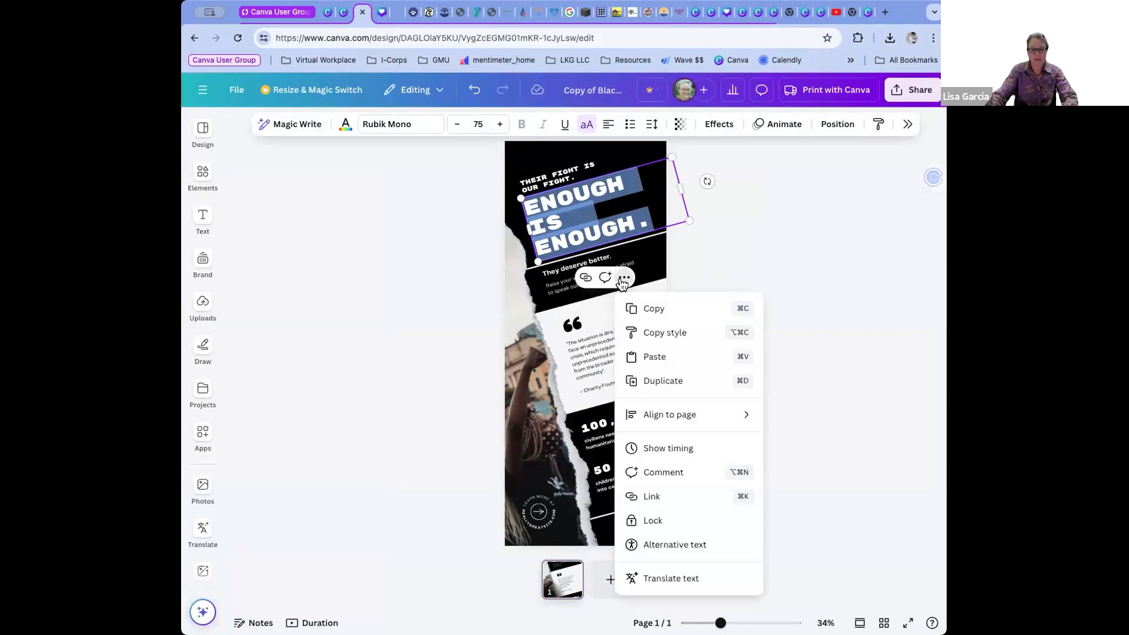
left_click(698, 587)
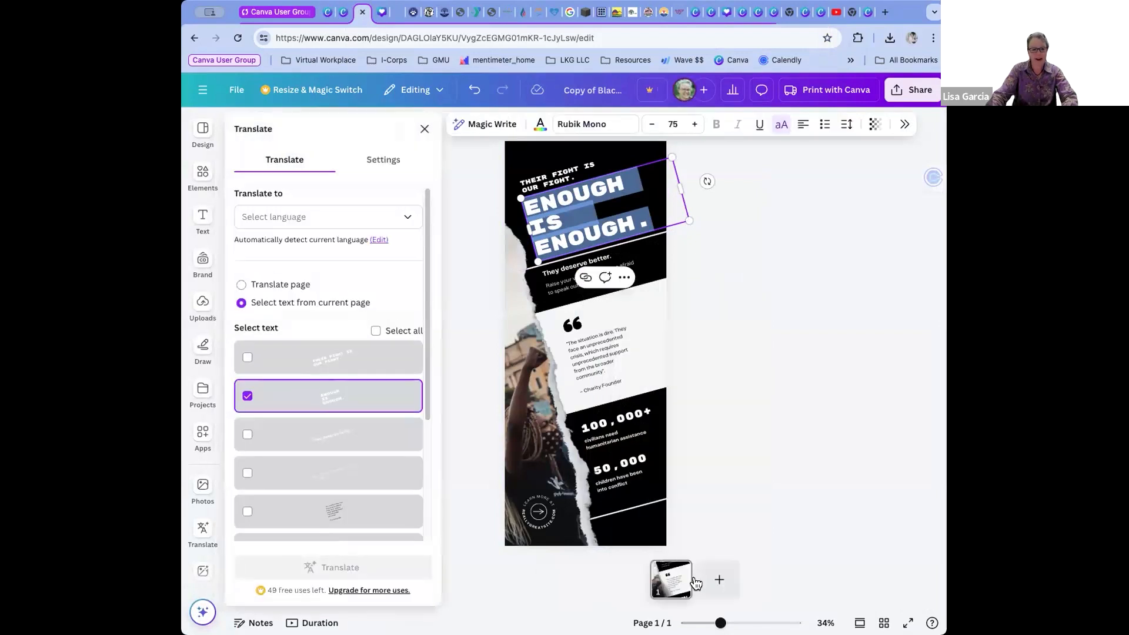
Set the translation language to Spanish with a Conversational tone of voice.
left_click(313, 221)
scroll(320, 347, "down", 15)
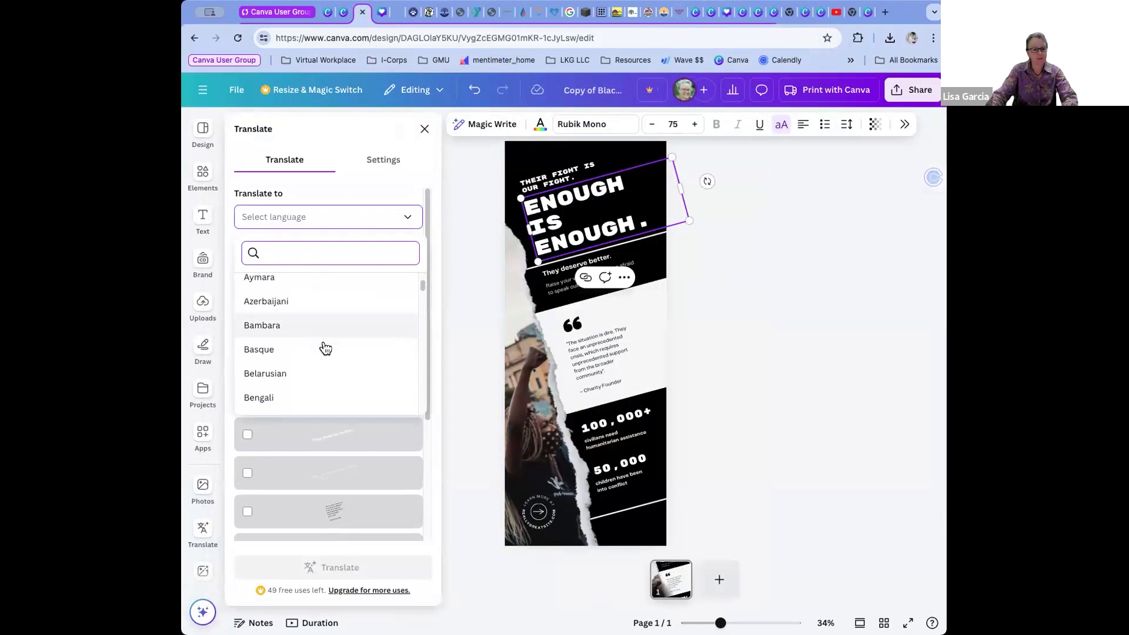
scroll(326, 349, "down", 20)
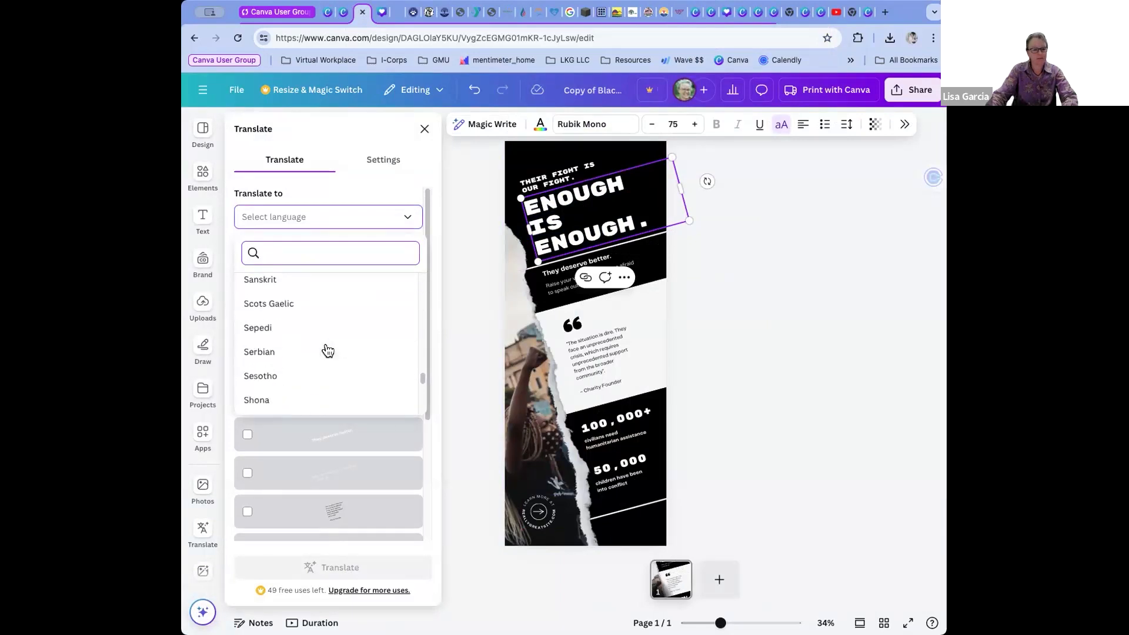
scroll(327, 350, "down", 3)
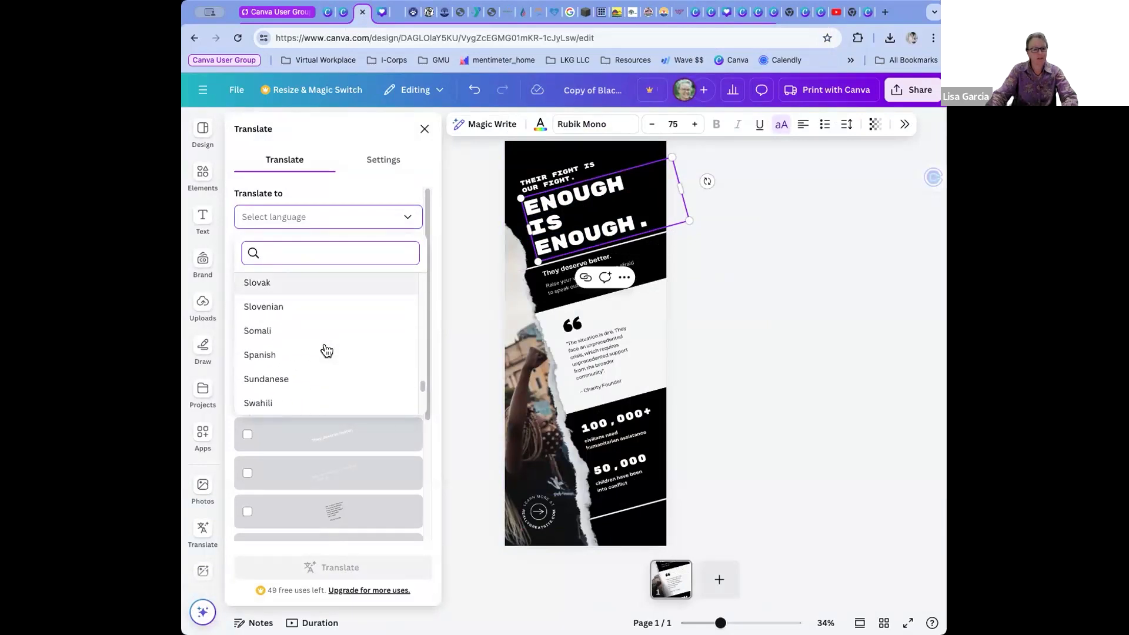
left_click(285, 355)
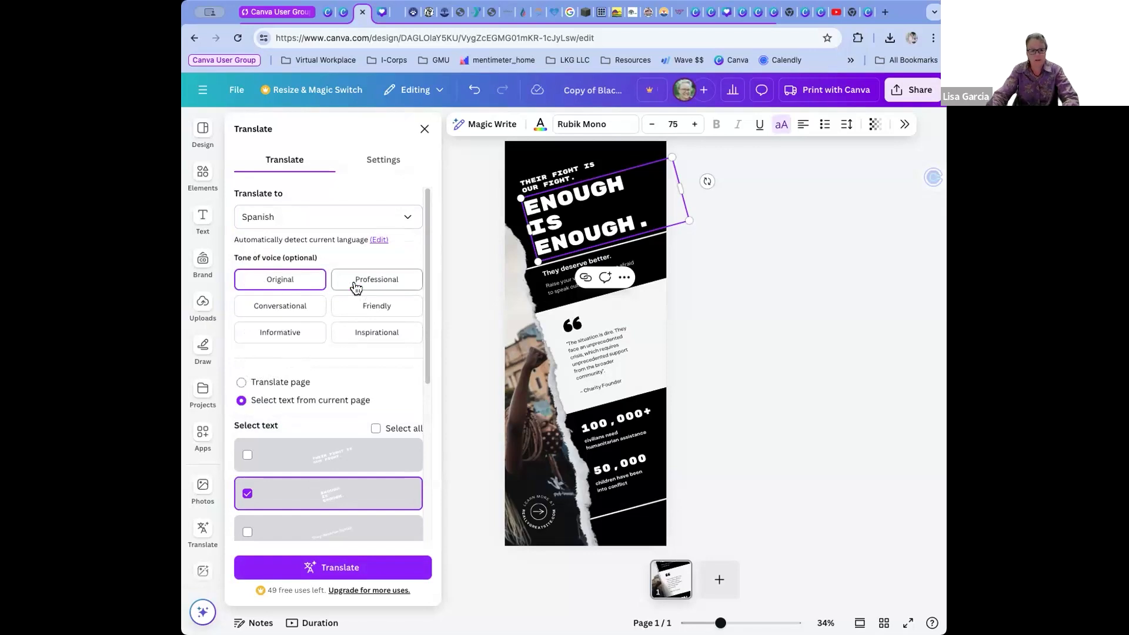
left_click(288, 312)
Include all text from the banner's current page and run the translation.
scroll(321, 395, "down", 3)
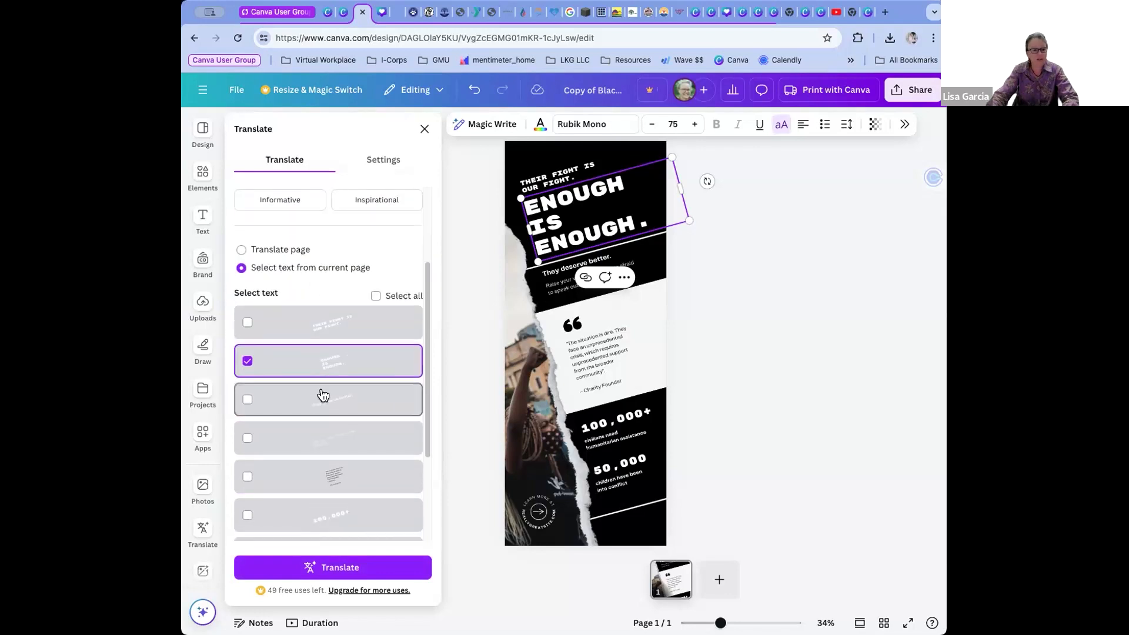
scroll(329, 477, "down", 1)
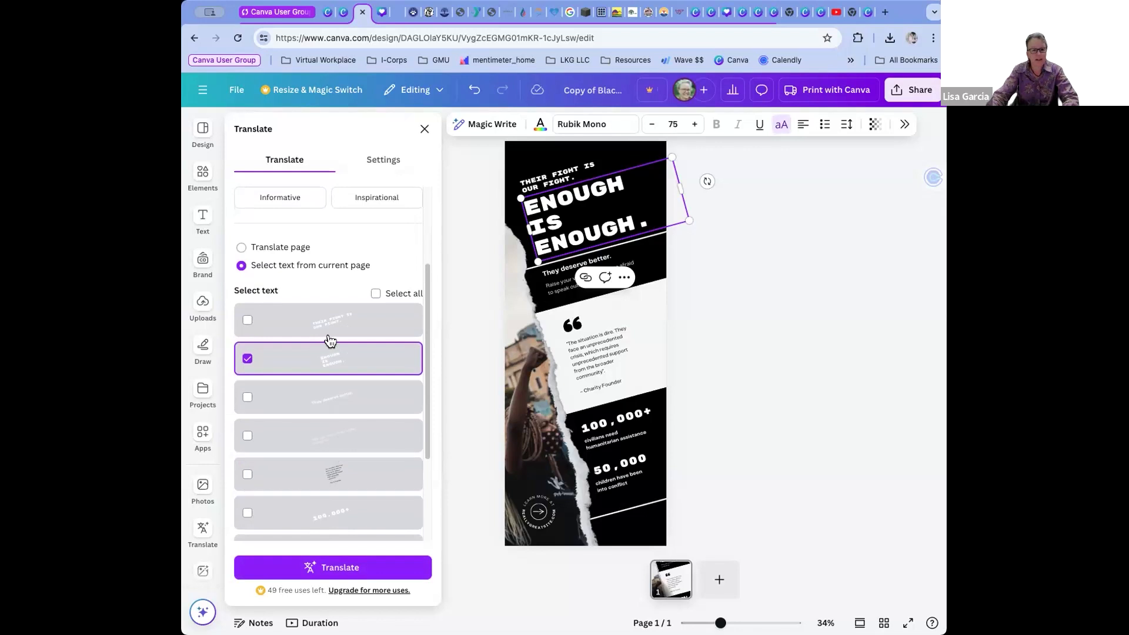
left_click(376, 295)
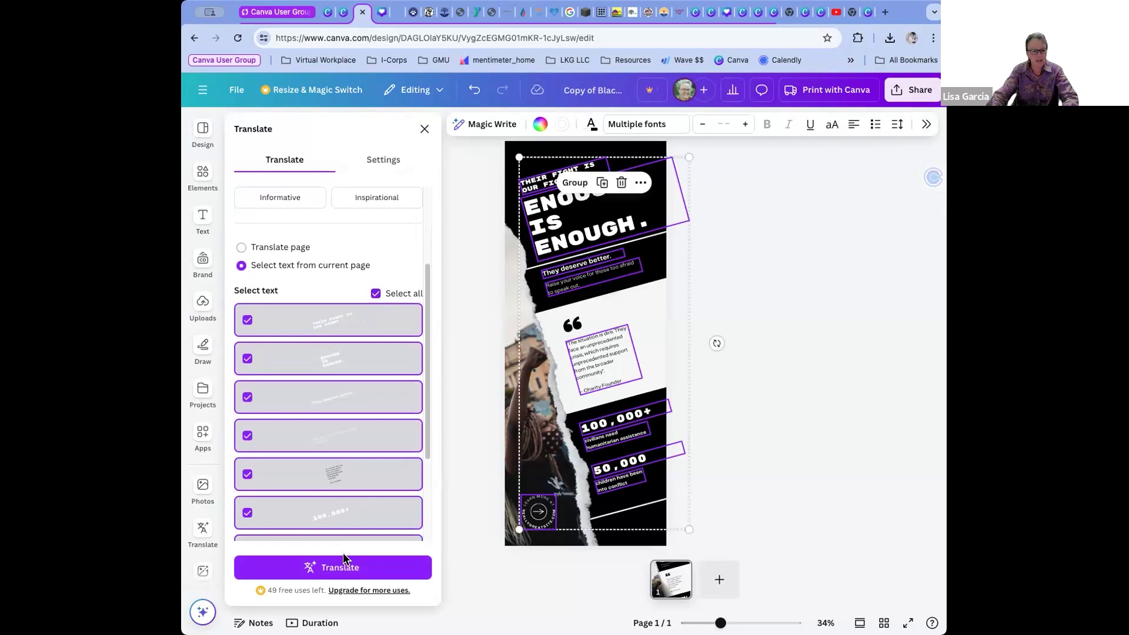
left_click(347, 569)
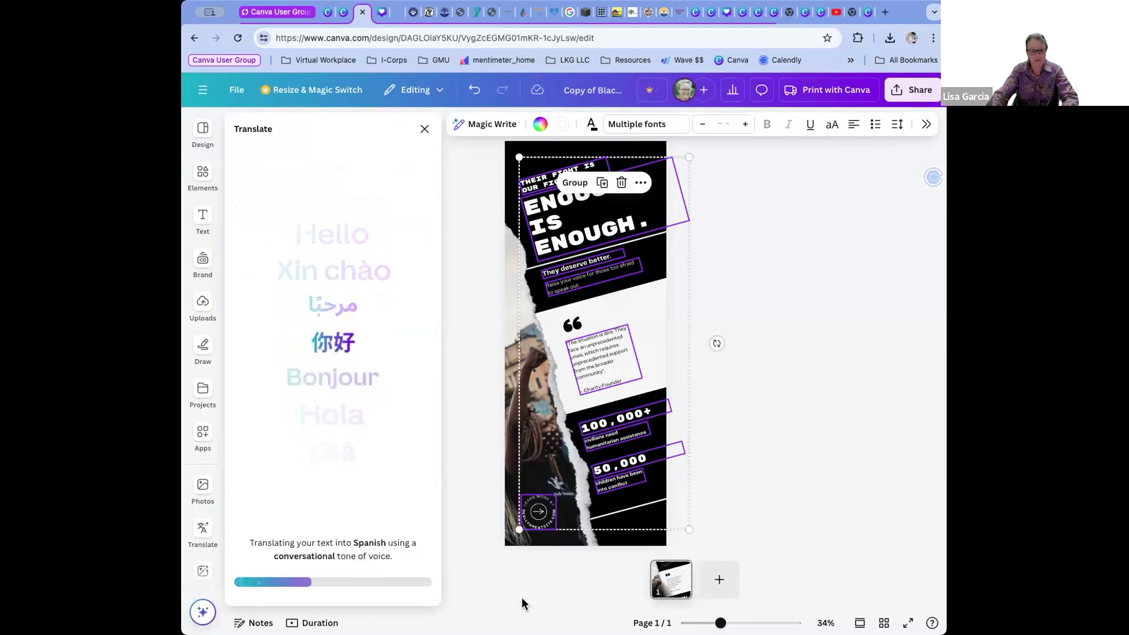
Shift all selected text on page 1 up and to the left, and undo both that move and the Spanish translation.
left_click(823, 469)
scroll(795, 486, "up", 2)
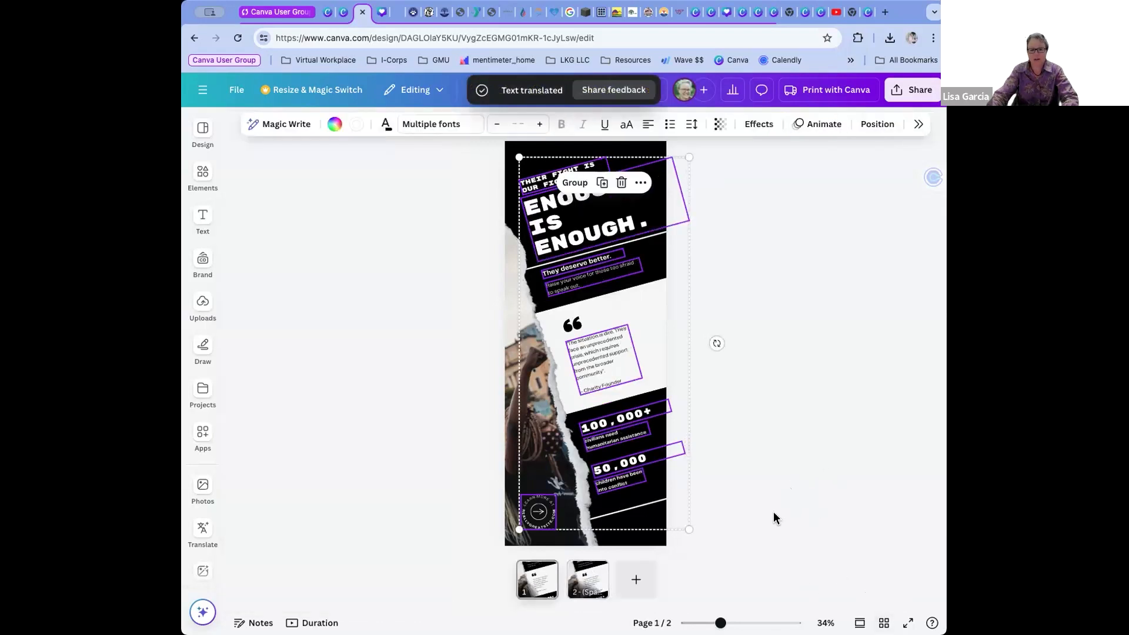
scroll(700, 478, "up", 5)
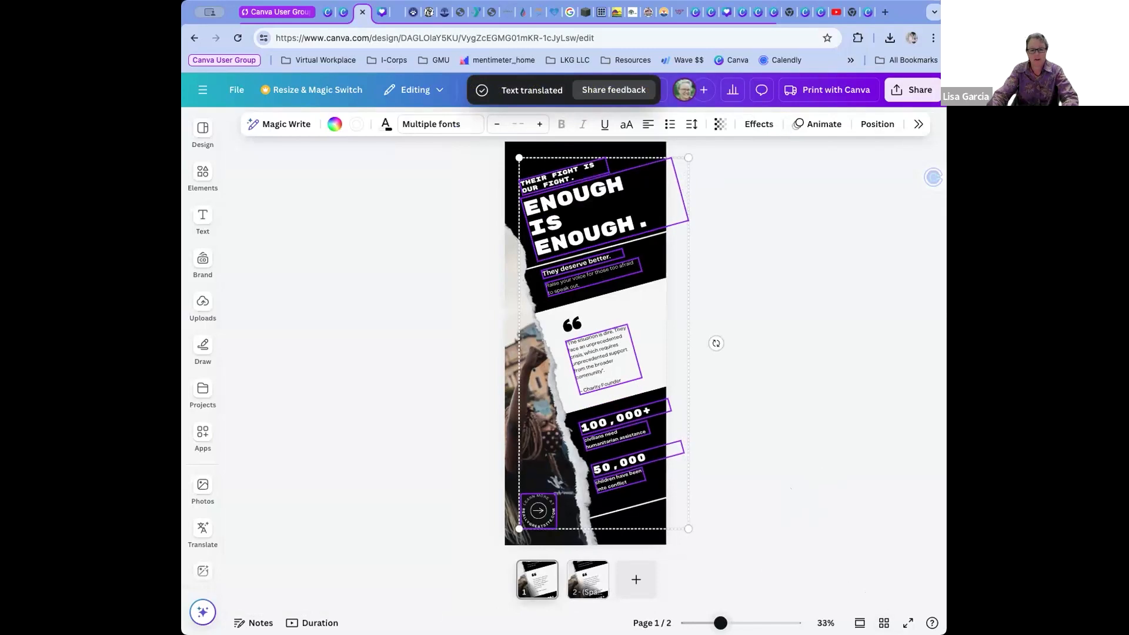
scroll(700, 478, "up", 6)
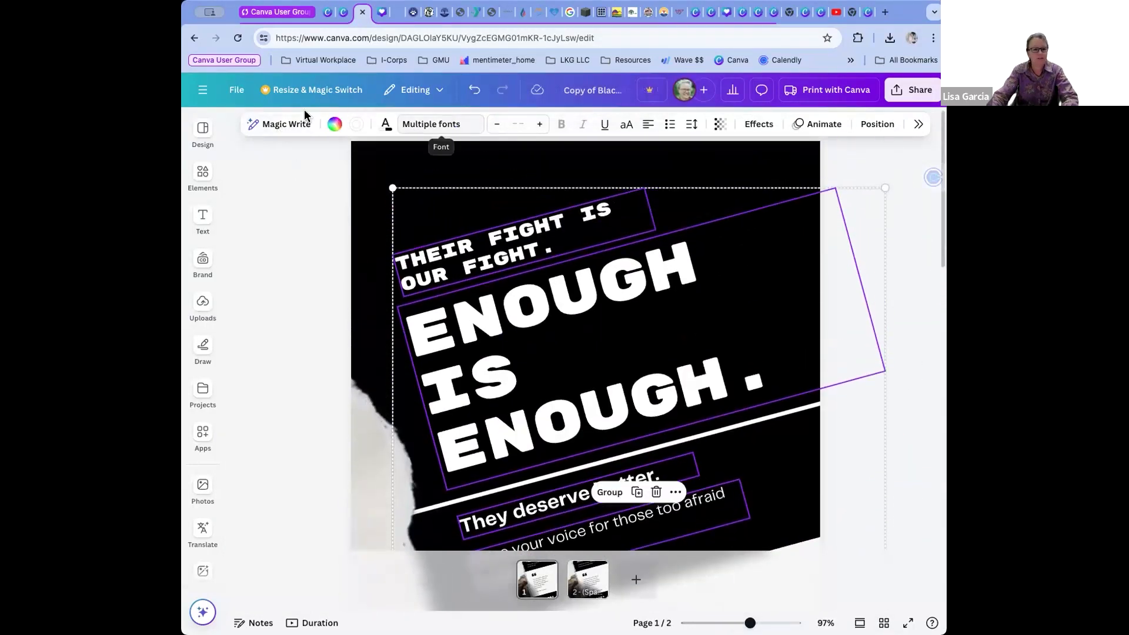
right_click(467, 317)
left_click(440, 313)
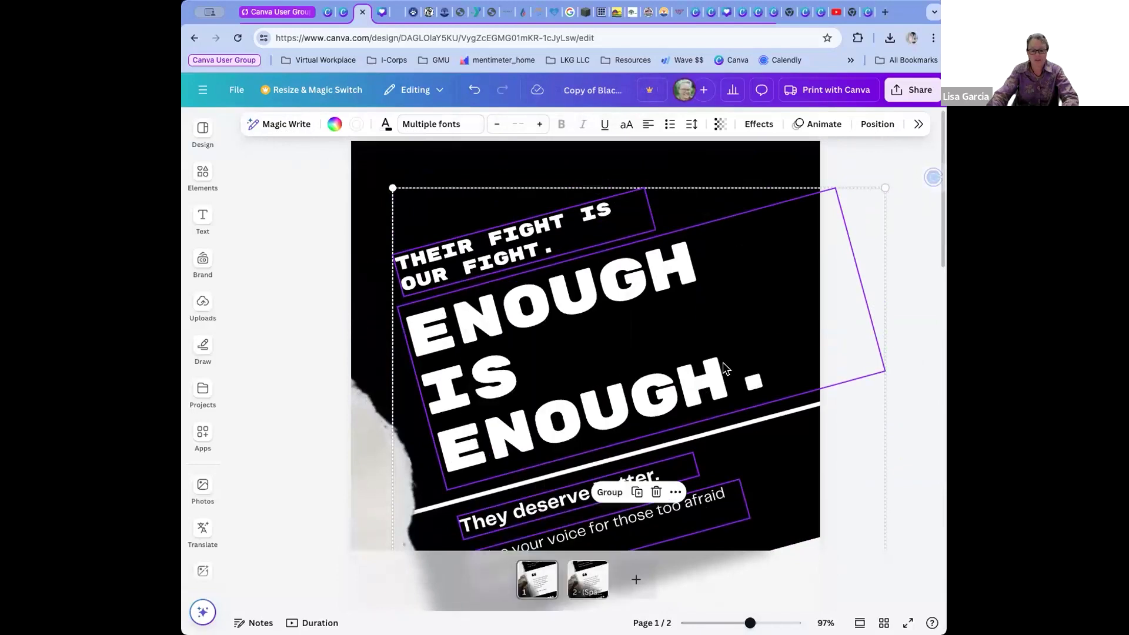
mouse_move(426, 323)
left_mouse_down()
mouse_move(568, 361)
mouse_move(384, 294)
mouse_move(395, 286)
mouse_move(406, 315)
left_mouse_up()
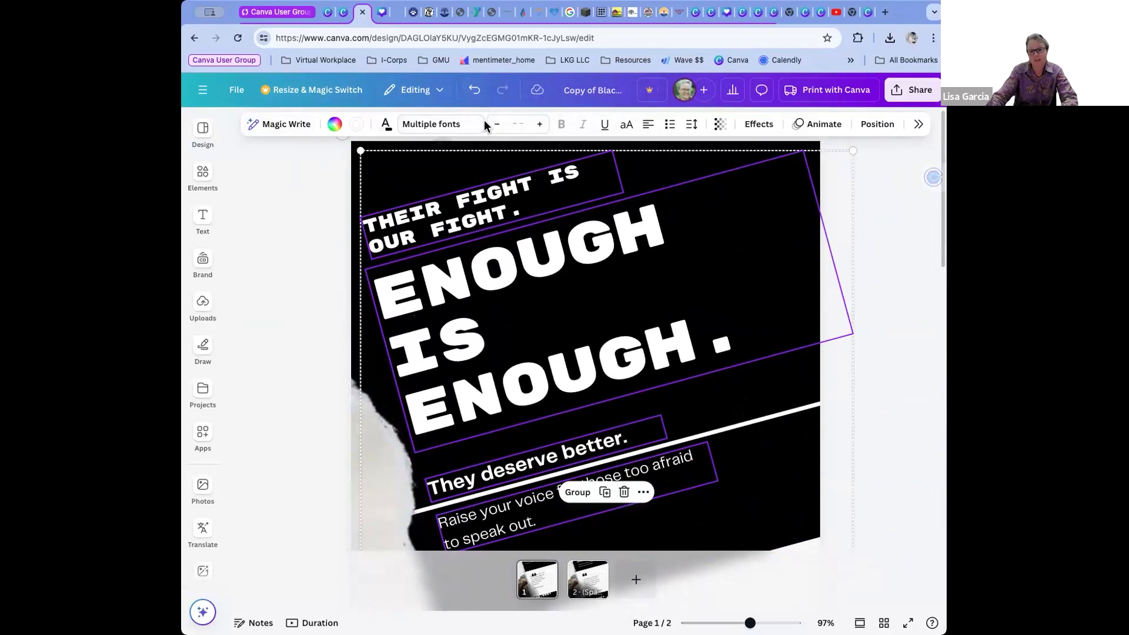
left_click(475, 92)
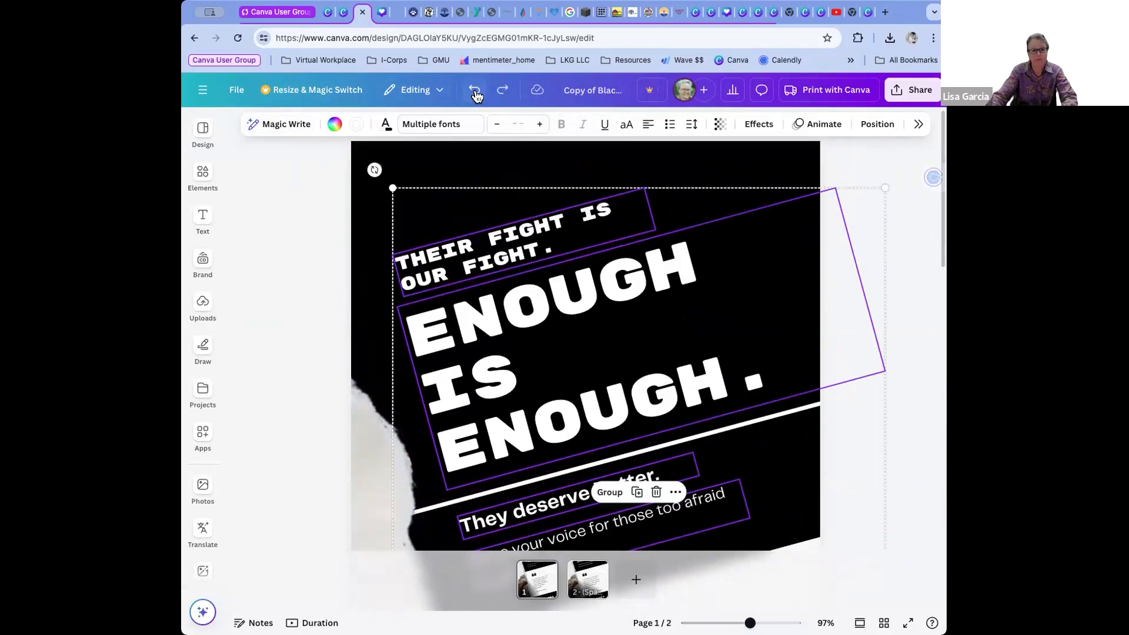
left_click(475, 92)
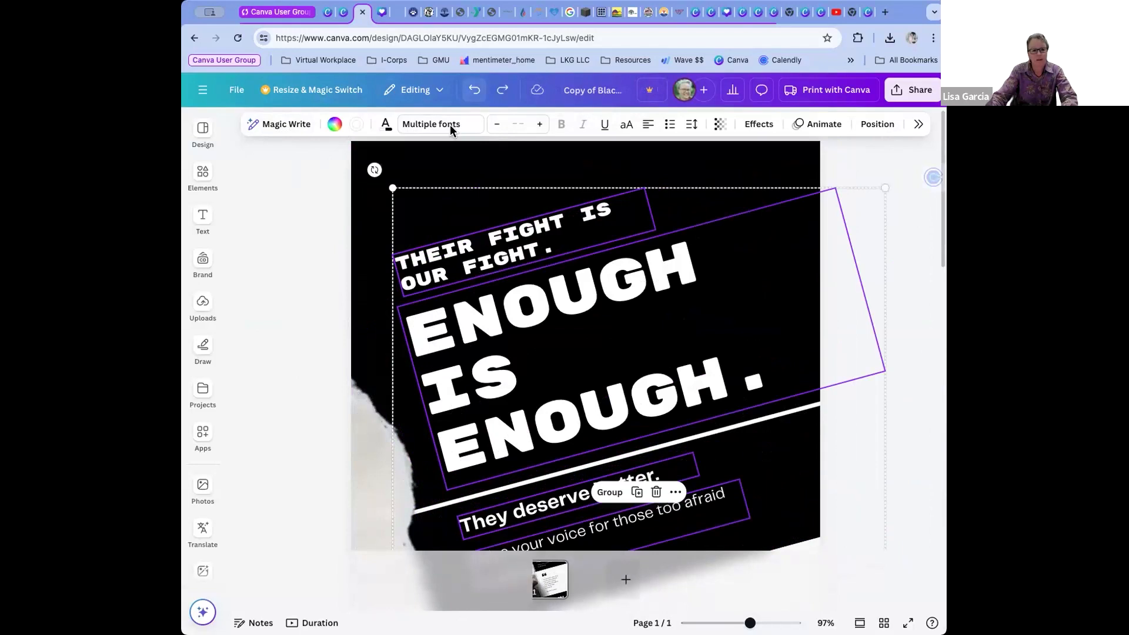
Move all selected banner text up and to the left, and switch to the Neutral Minimalist Elegant Interior Zoom Virtual Background template page.
left_click_drag(419, 234, 381, 189)
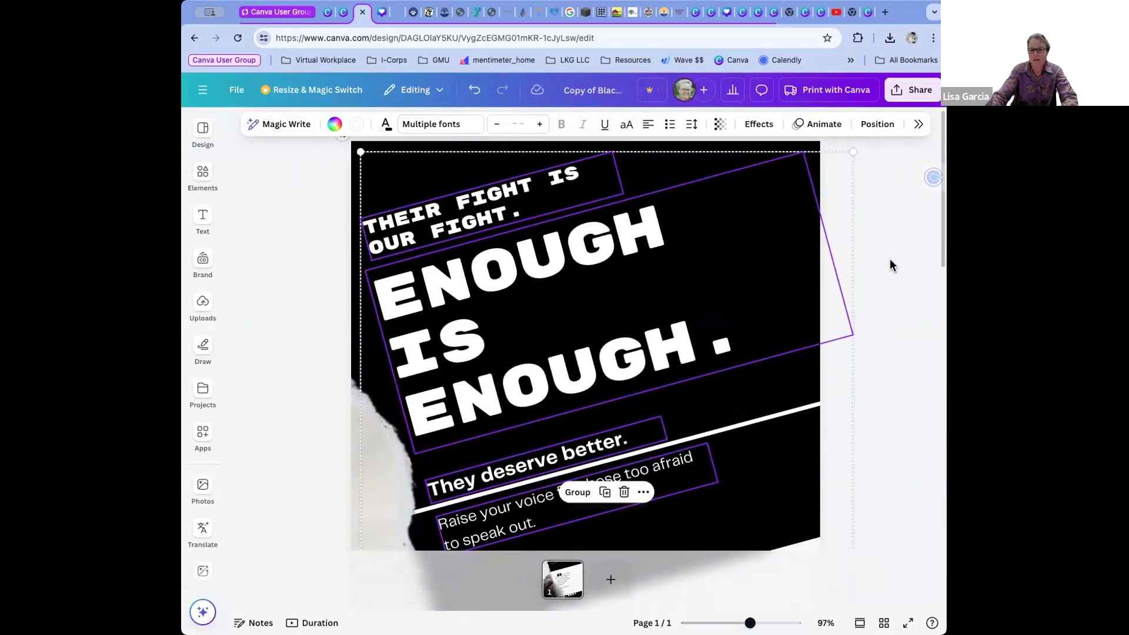
left_click_drag(750, 623, 708, 623)
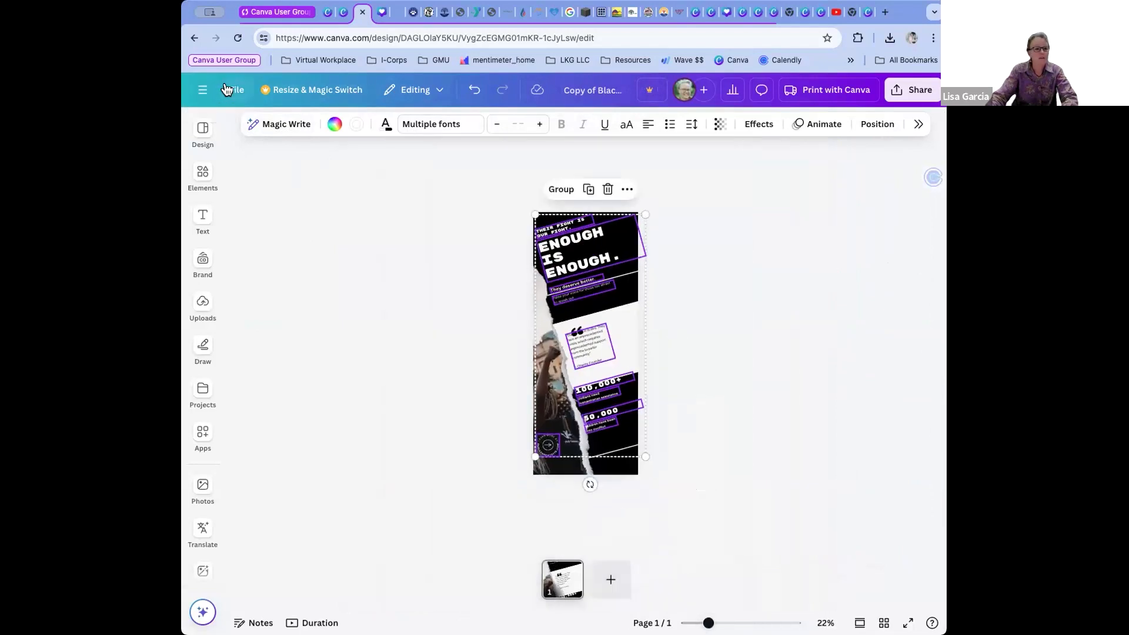
left_click(330, 14)
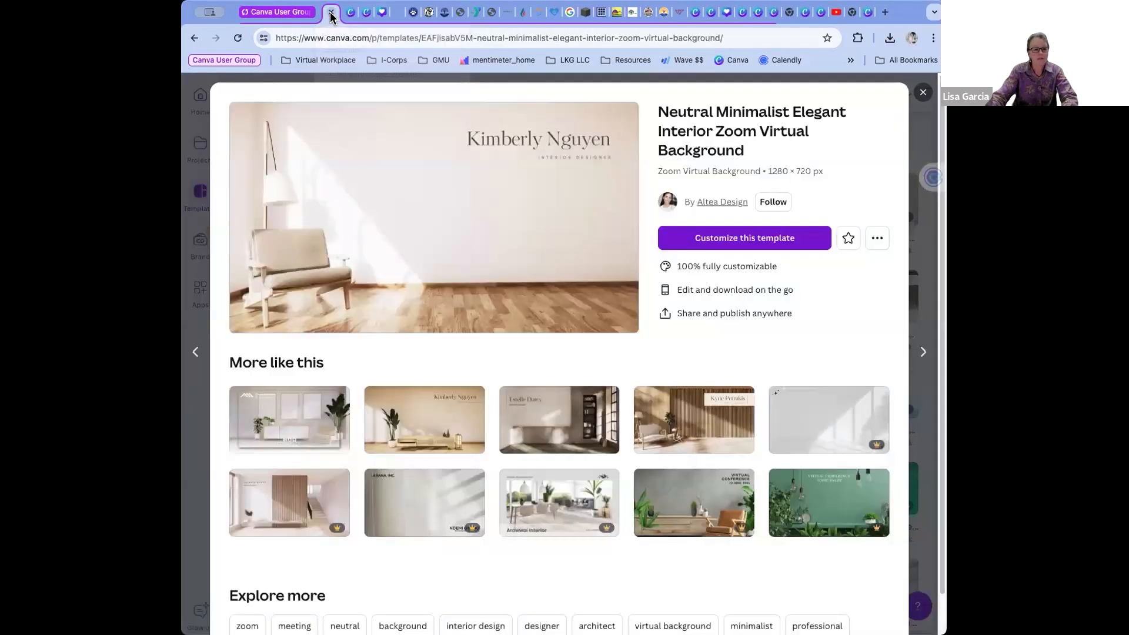
Leave the template preview and open the Giles Community Garden Flyer from the recent designs.
left_click(919, 92)
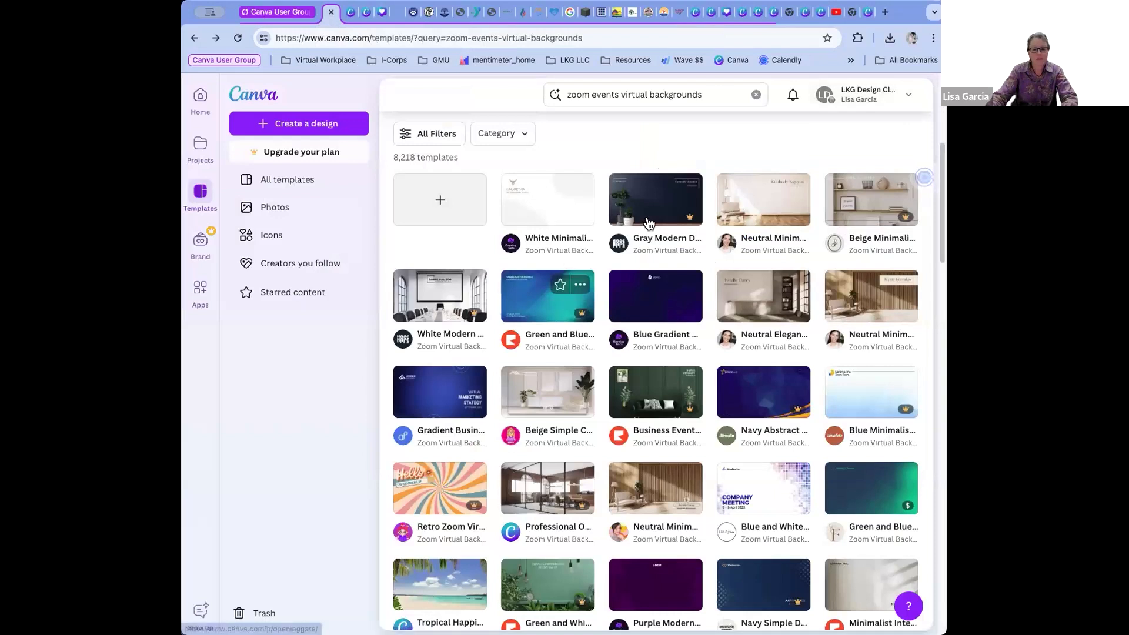
left_click(205, 106)
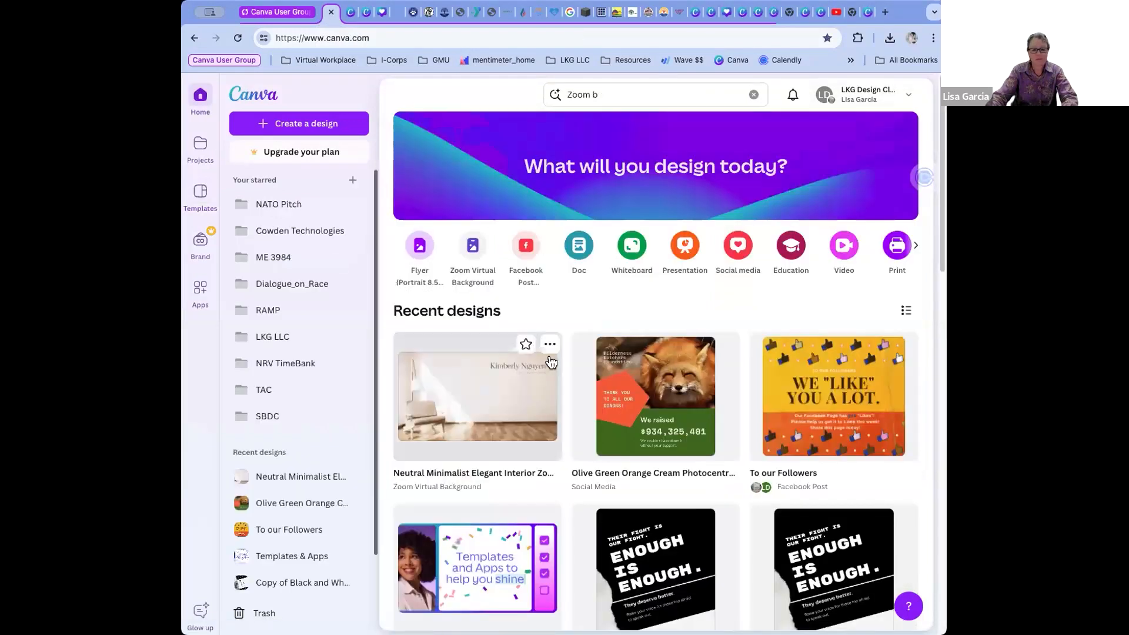
scroll(654, 504, "down", 3)
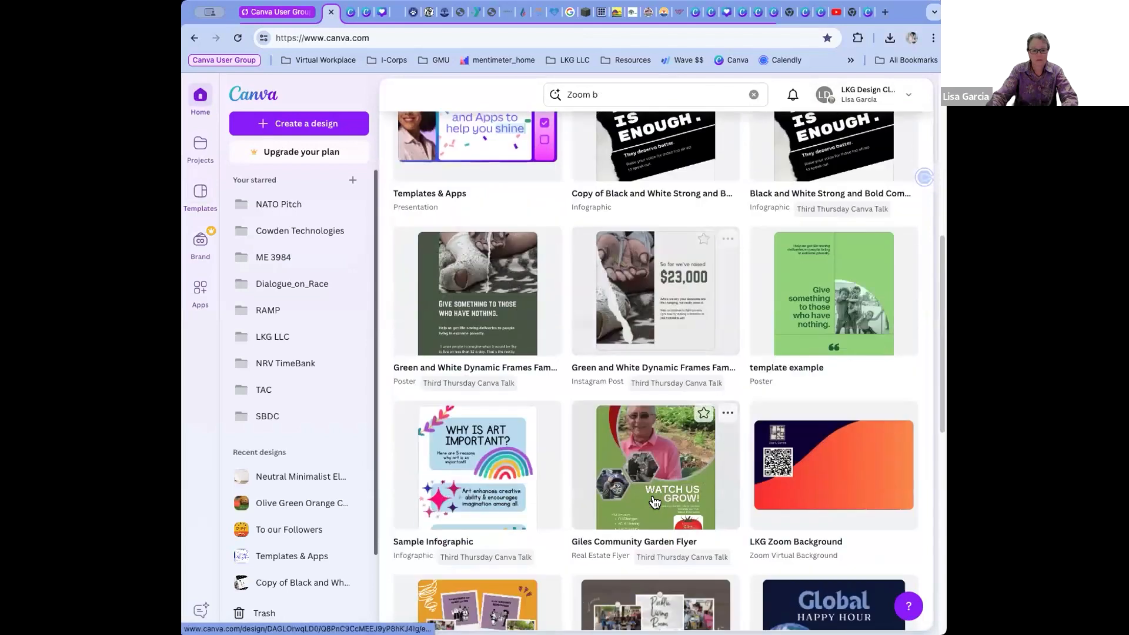
left_click(654, 488)
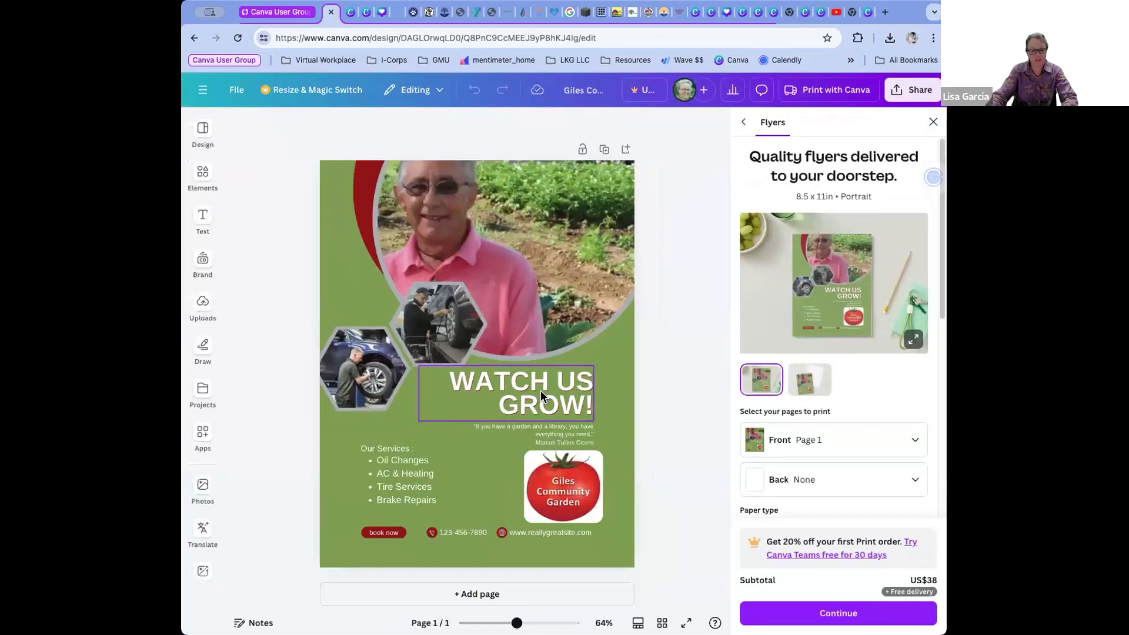
Dismiss the flyer print offer and open text translation for the "WATCH US GROW!" heading.
left_click(540, 390)
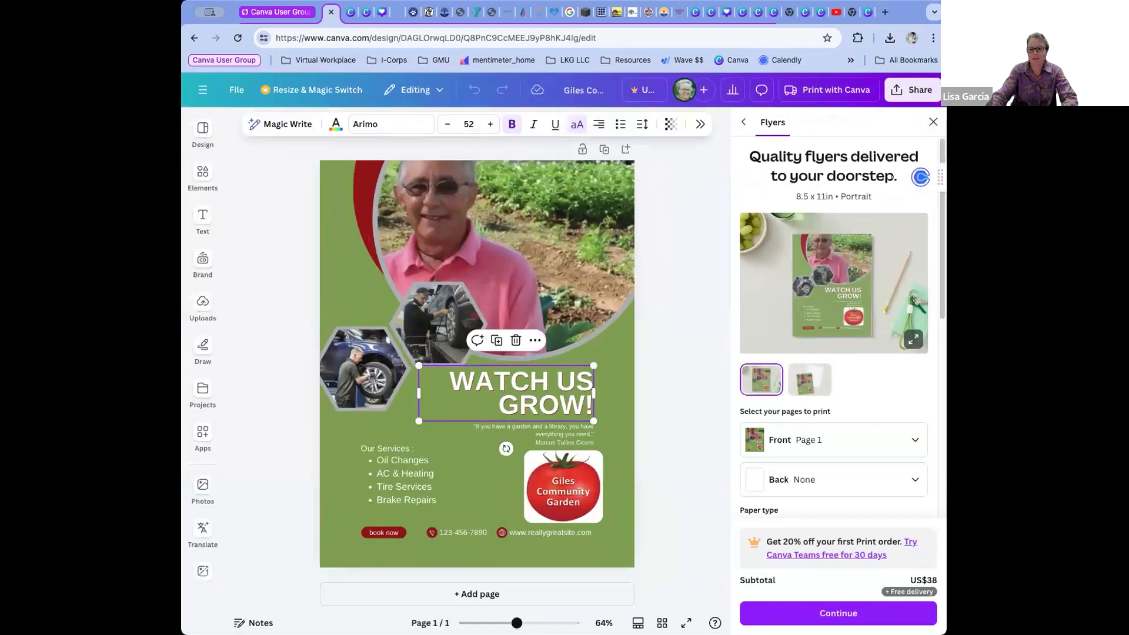
left_click(933, 122)
double_click(593, 388)
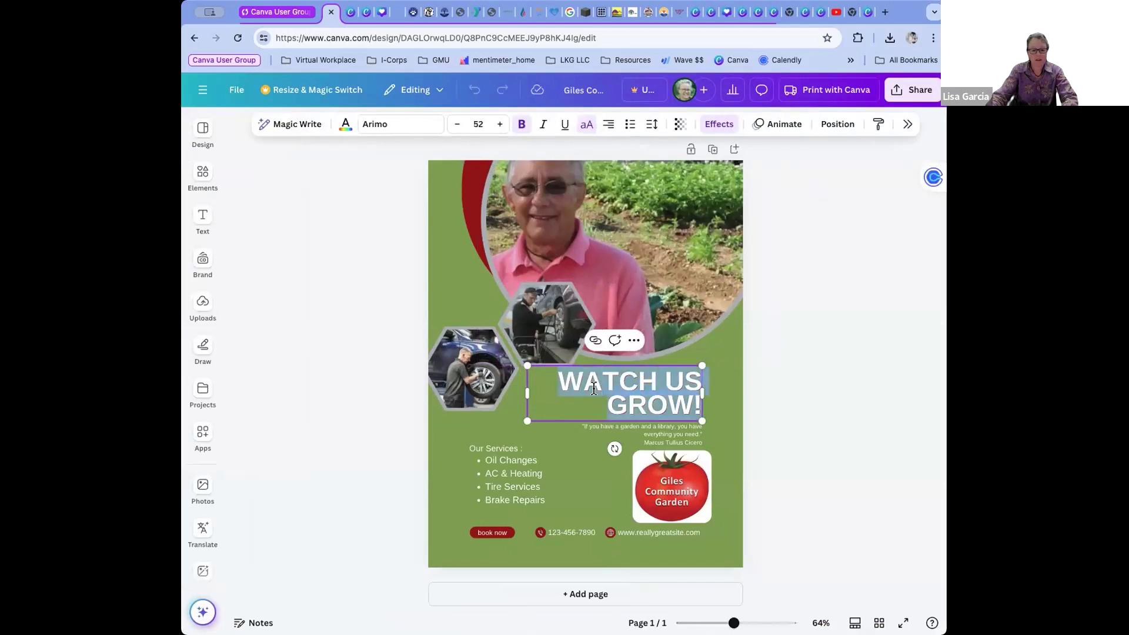
left_click(633, 341)
scroll(701, 588, "down", 2)
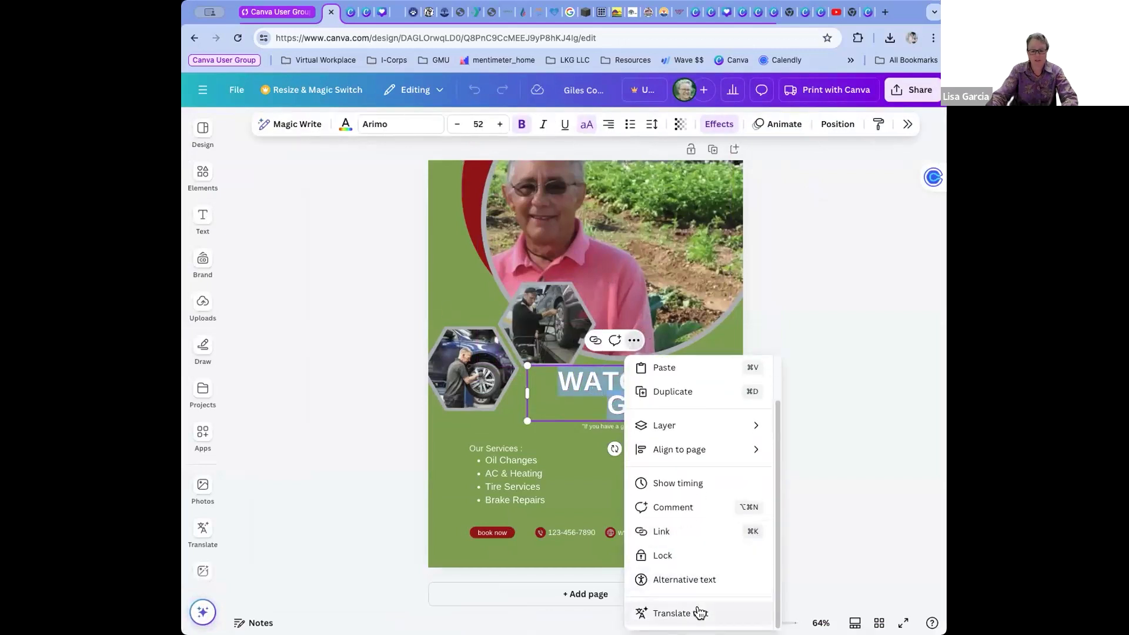
left_click(699, 613)
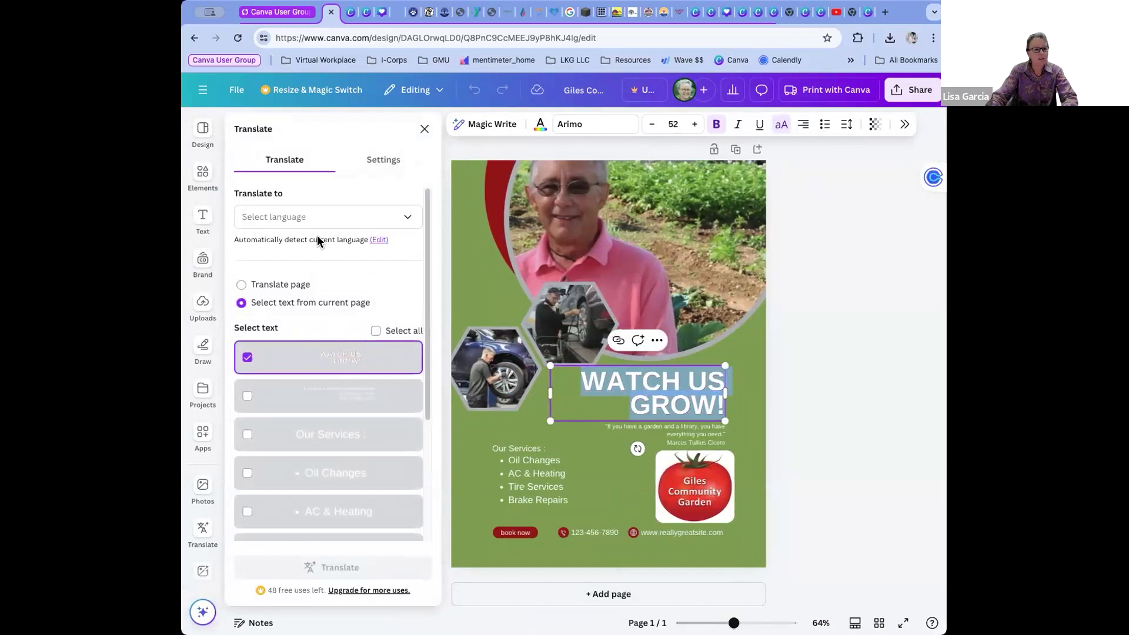
Translate only the selected heading into Spanish with the Original tone of voice, and deselect the resulting text.
left_click(322, 223)
type("s")
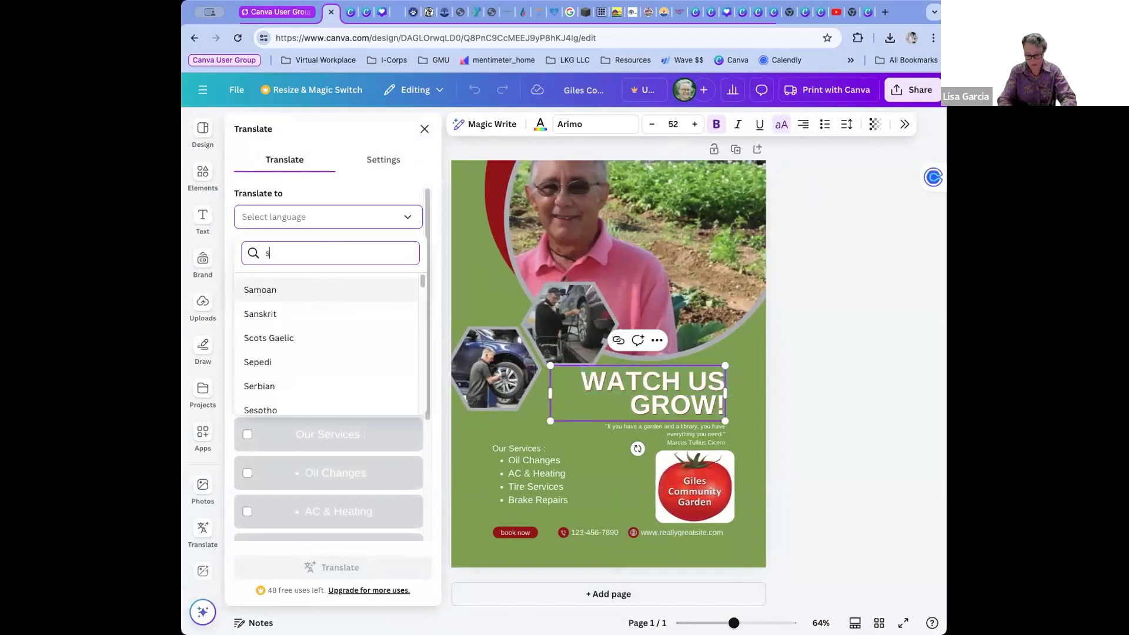
type("pani")
left_click(305, 291)
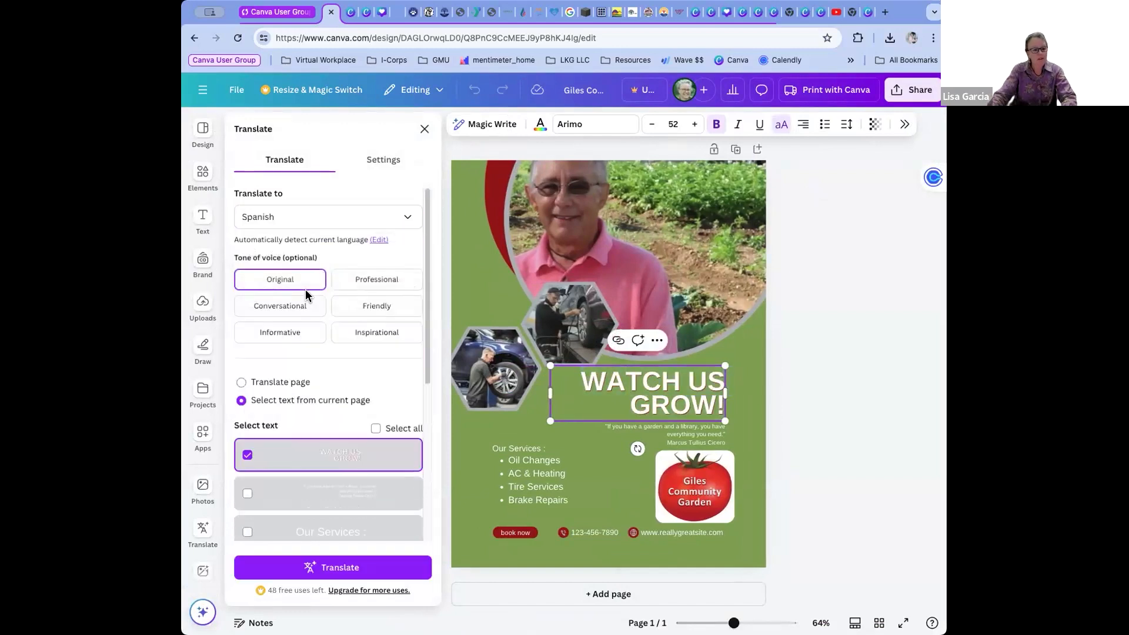
left_click(330, 575)
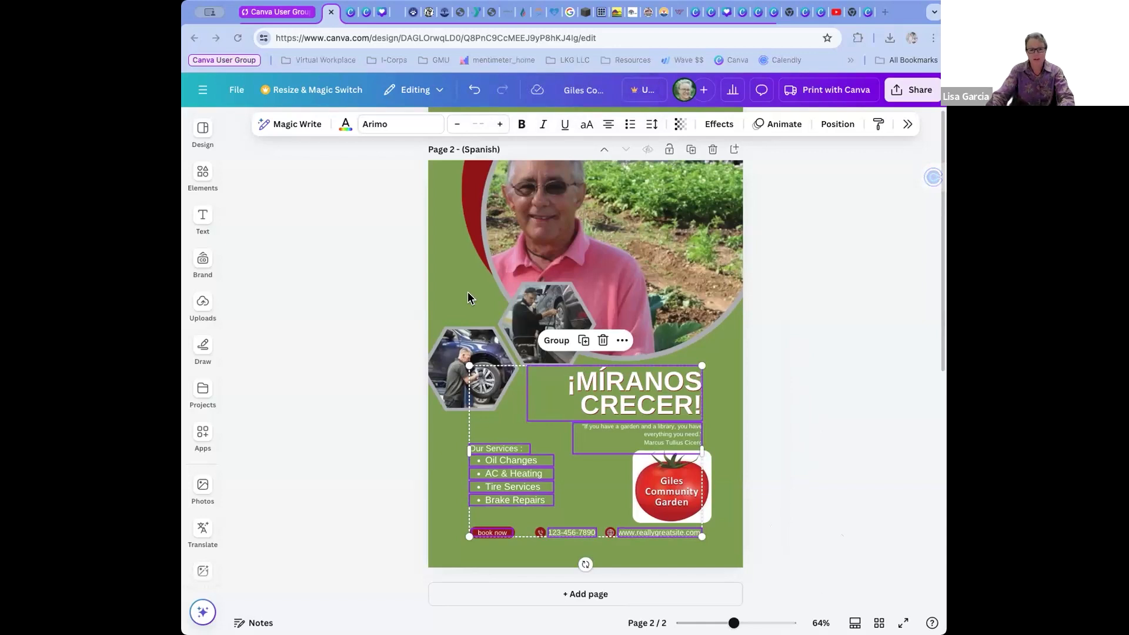
left_click(438, 269)
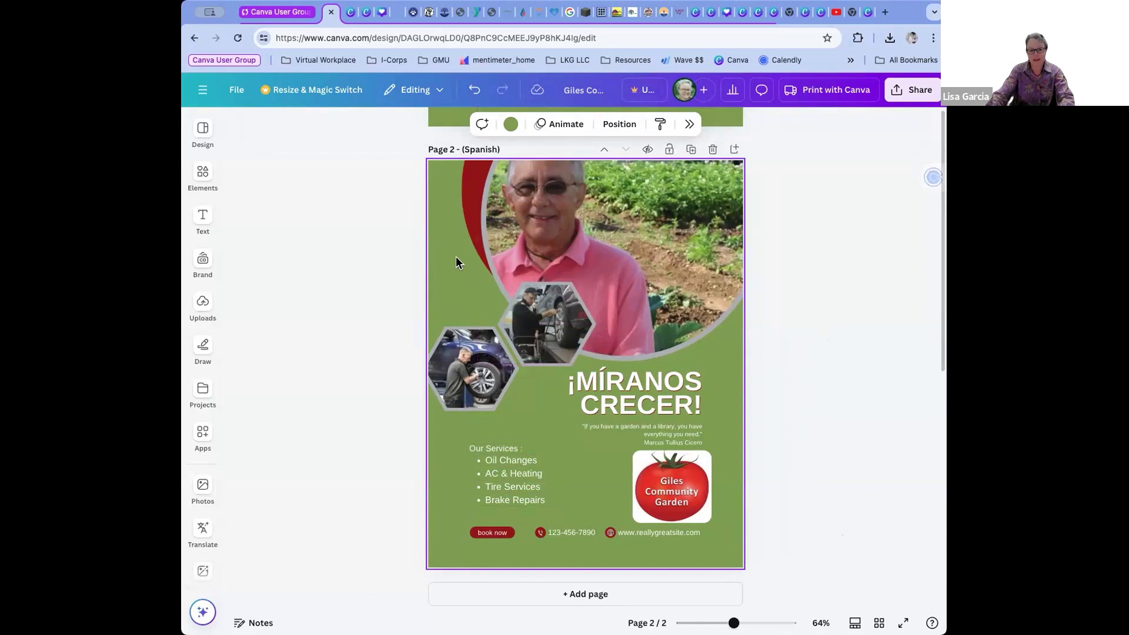
Recolor the red arc behind the portrait with the NRV TimeBank dark purple and replace that red throughout the design.
left_click(474, 196)
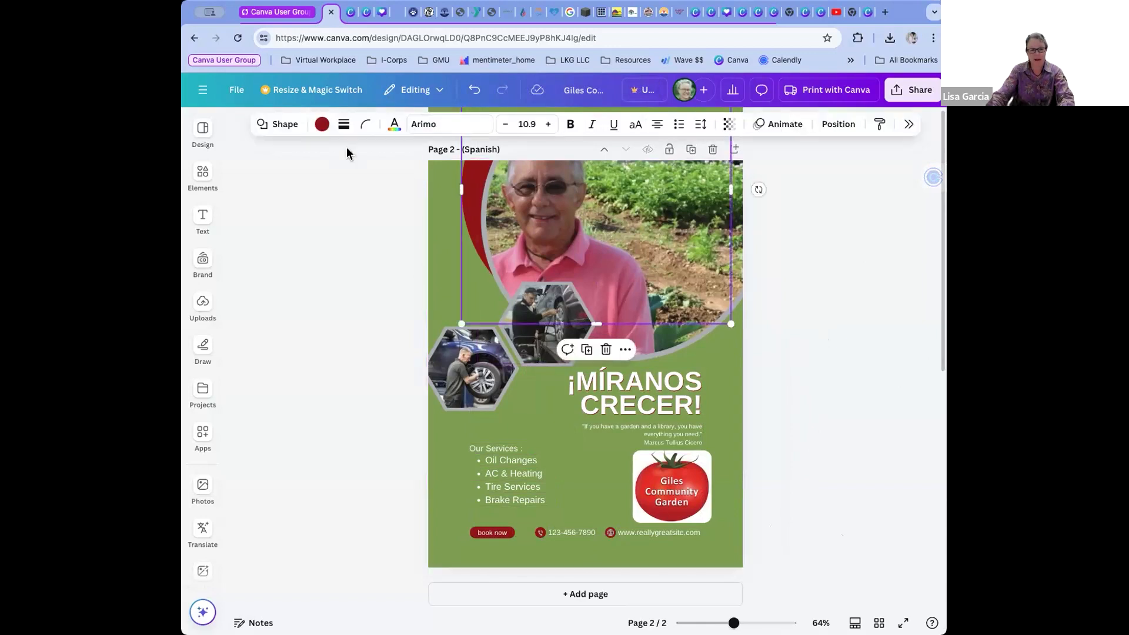
left_click(319, 131)
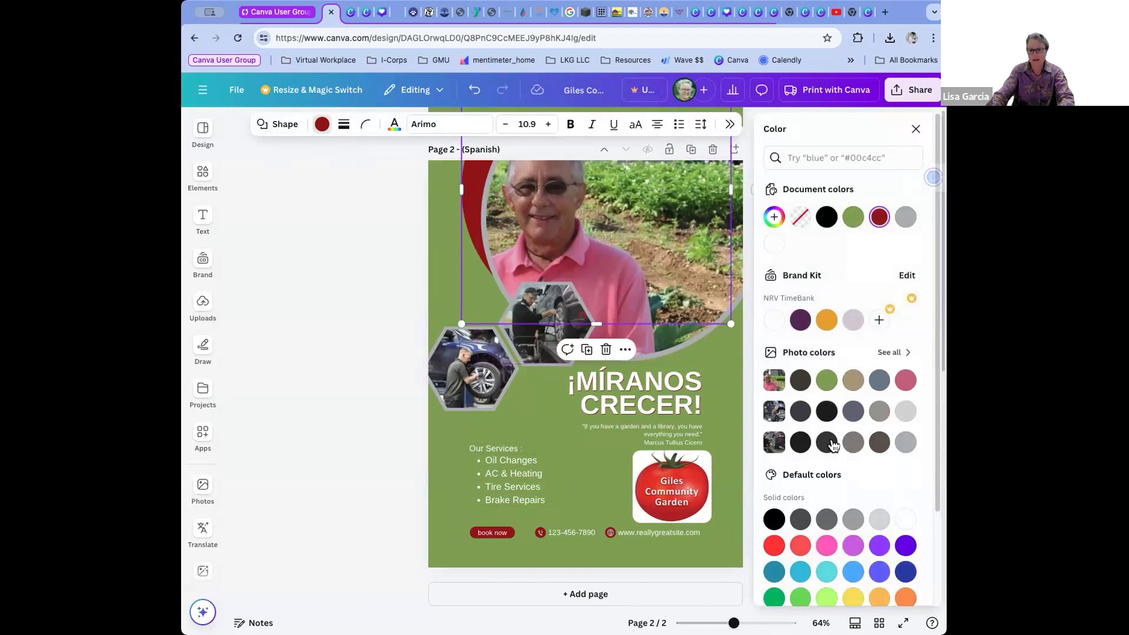
scroll(839, 532, "down", 2)
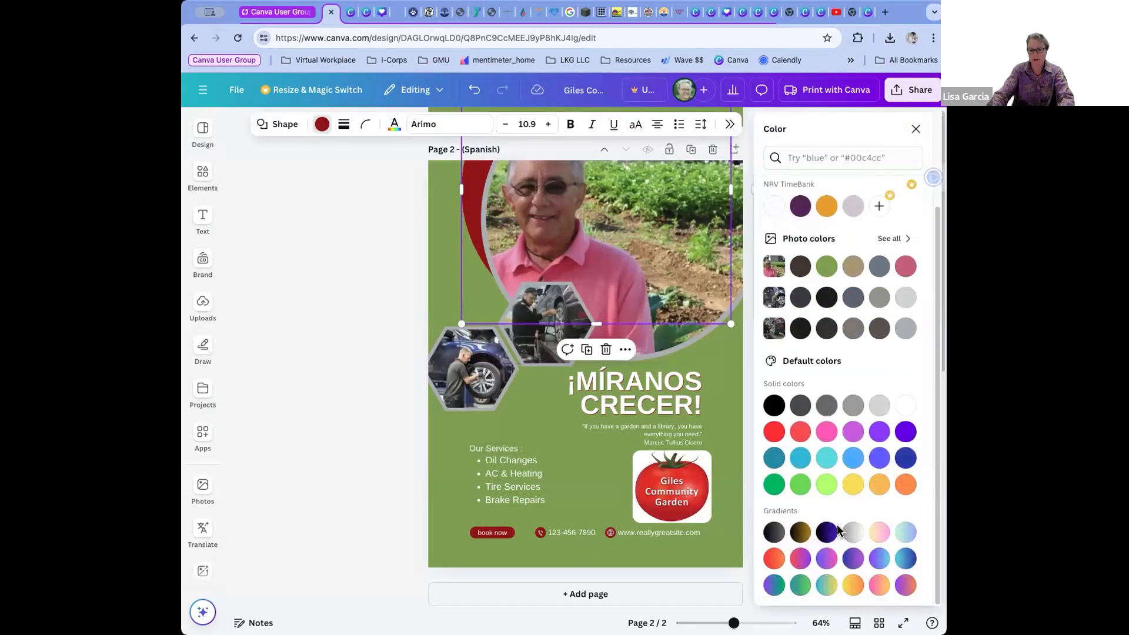
scroll(837, 529, "up", 2)
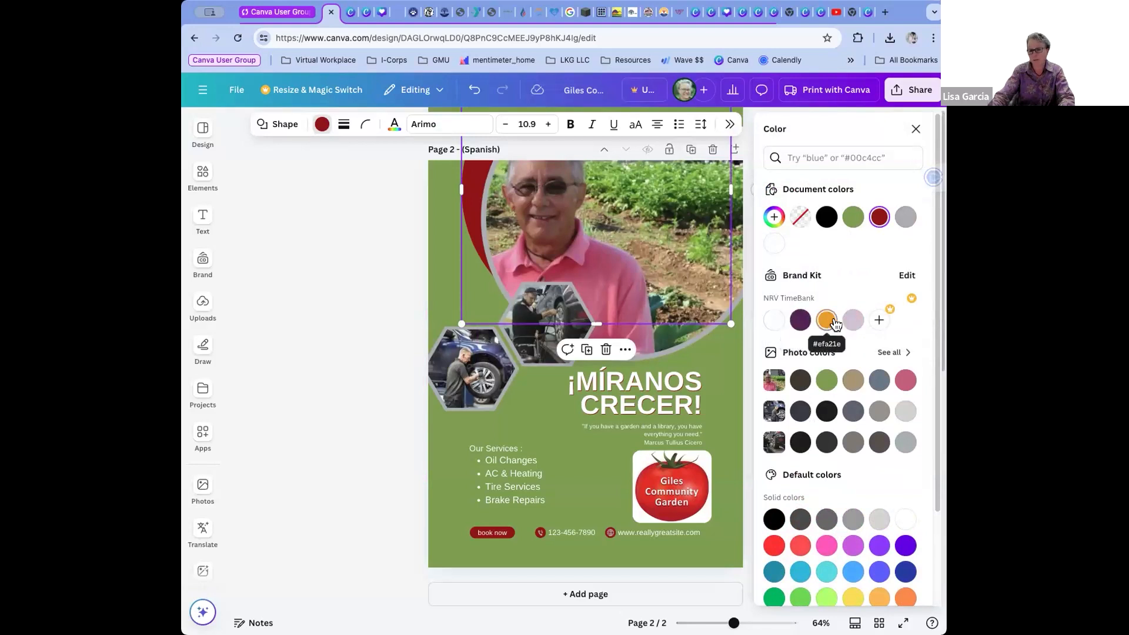
left_click(803, 322)
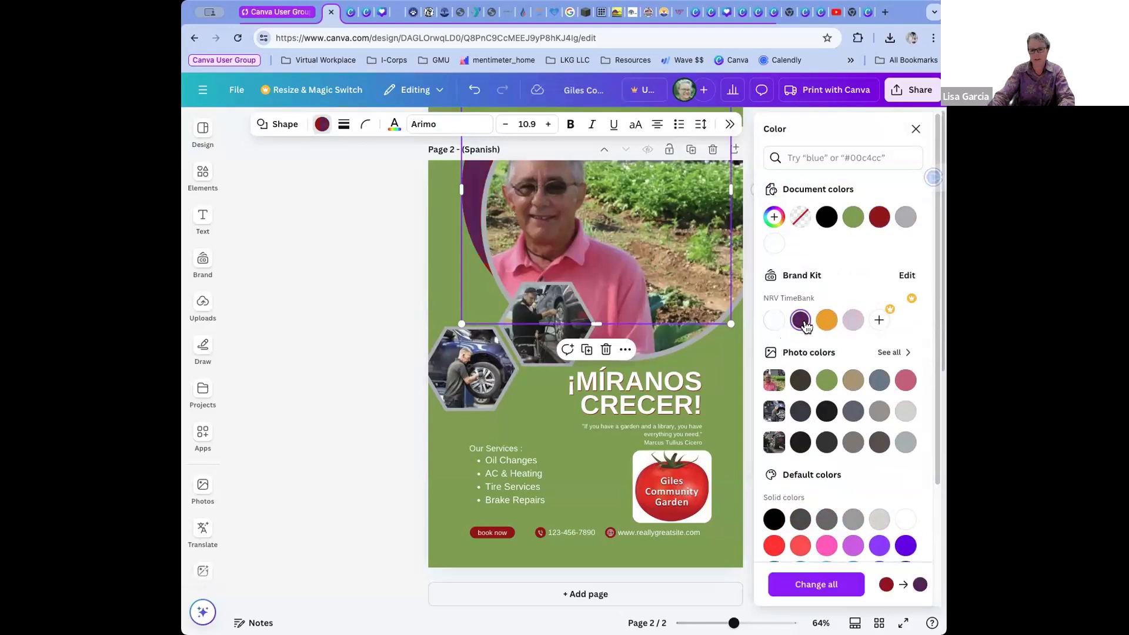
left_click(850, 588)
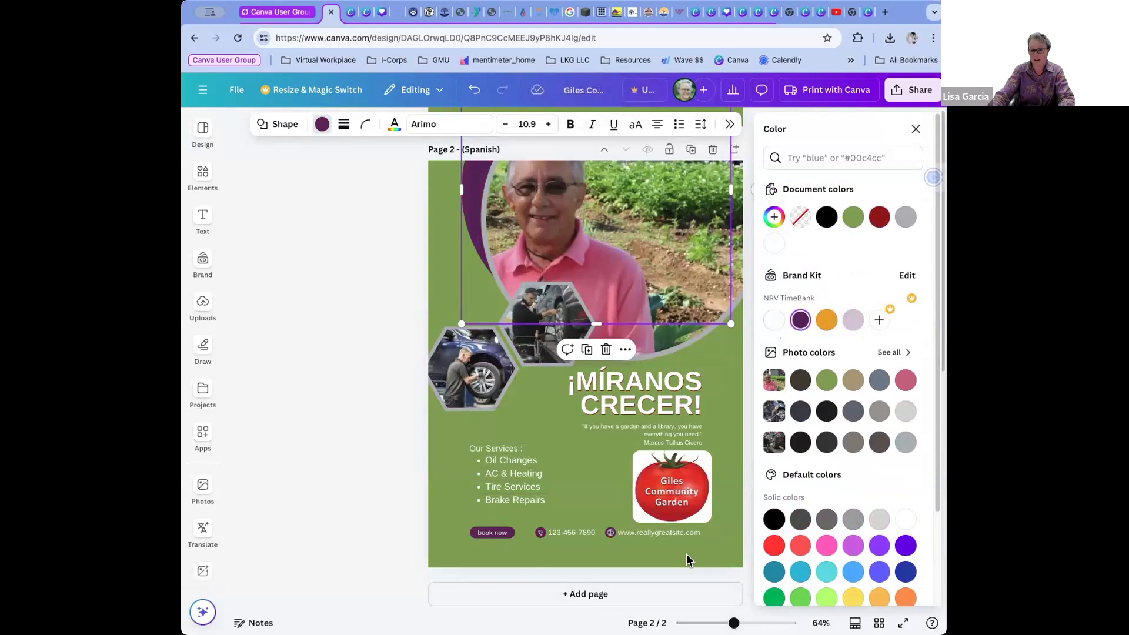
Set the Spanish page's background to the NRV TimeBank orange #efa21e and replace the green throughout the design.
left_click(441, 246)
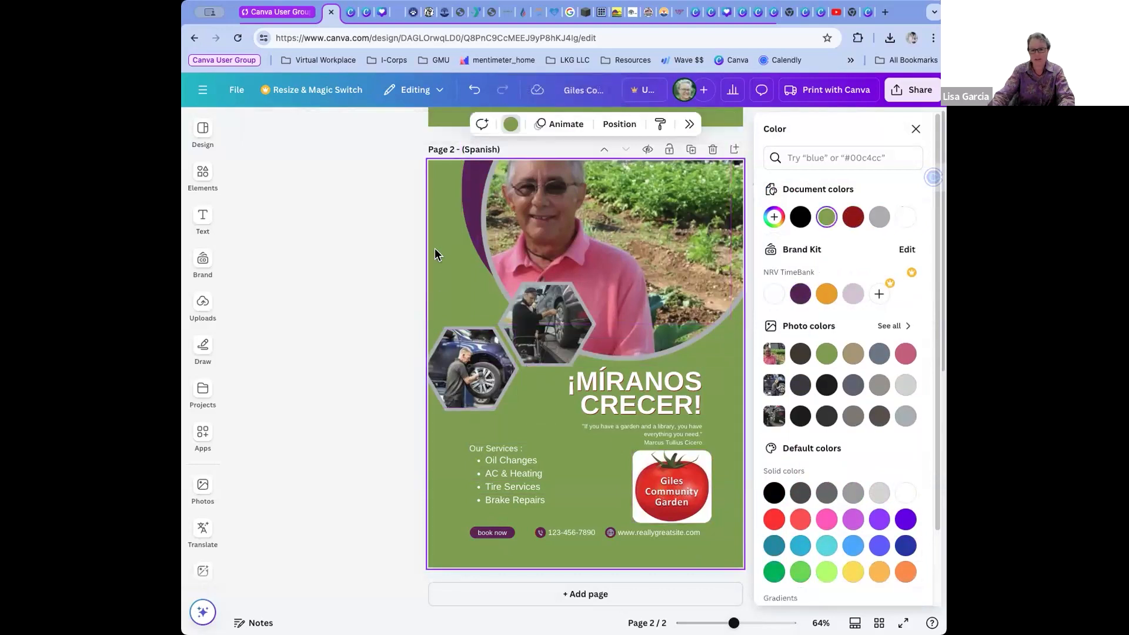
left_click(509, 125)
left_click(509, 125)
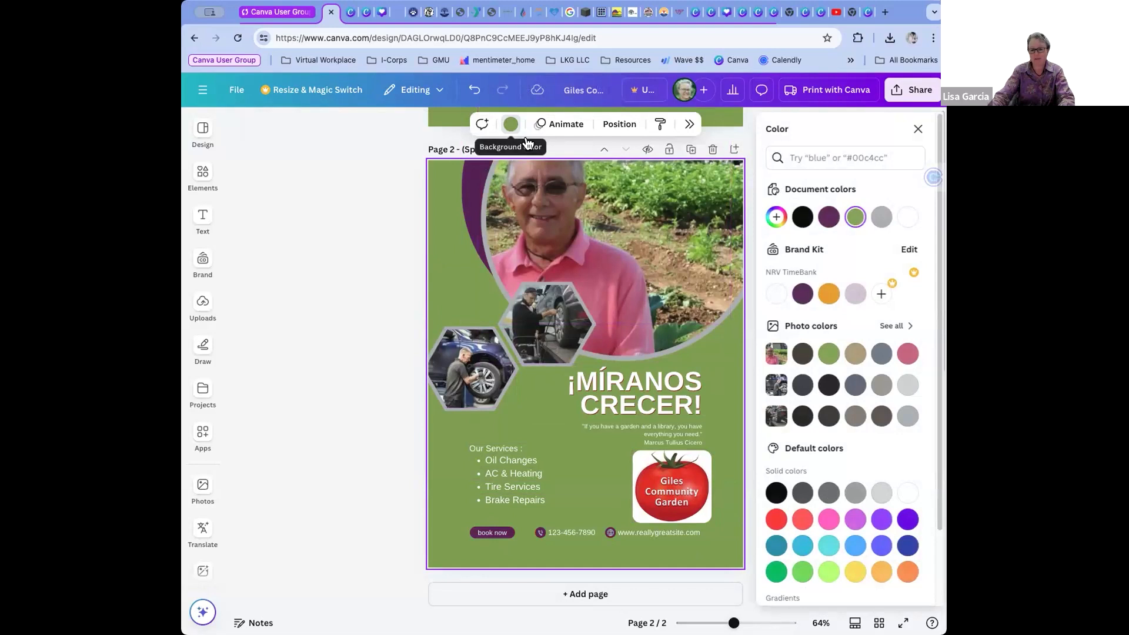
left_click(823, 293)
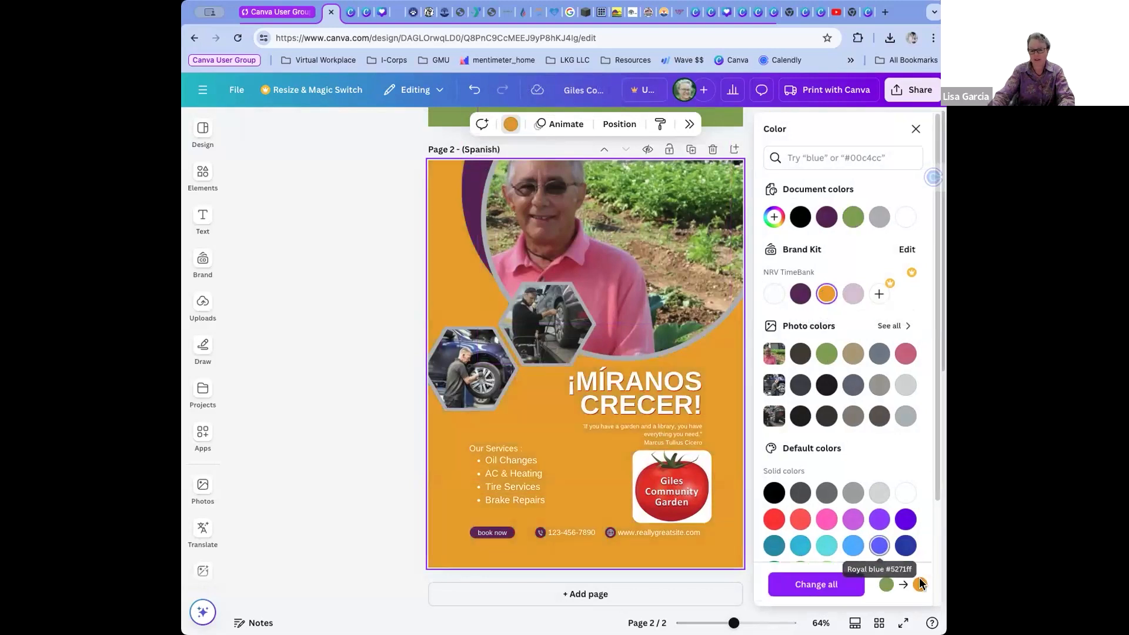
left_click(829, 584)
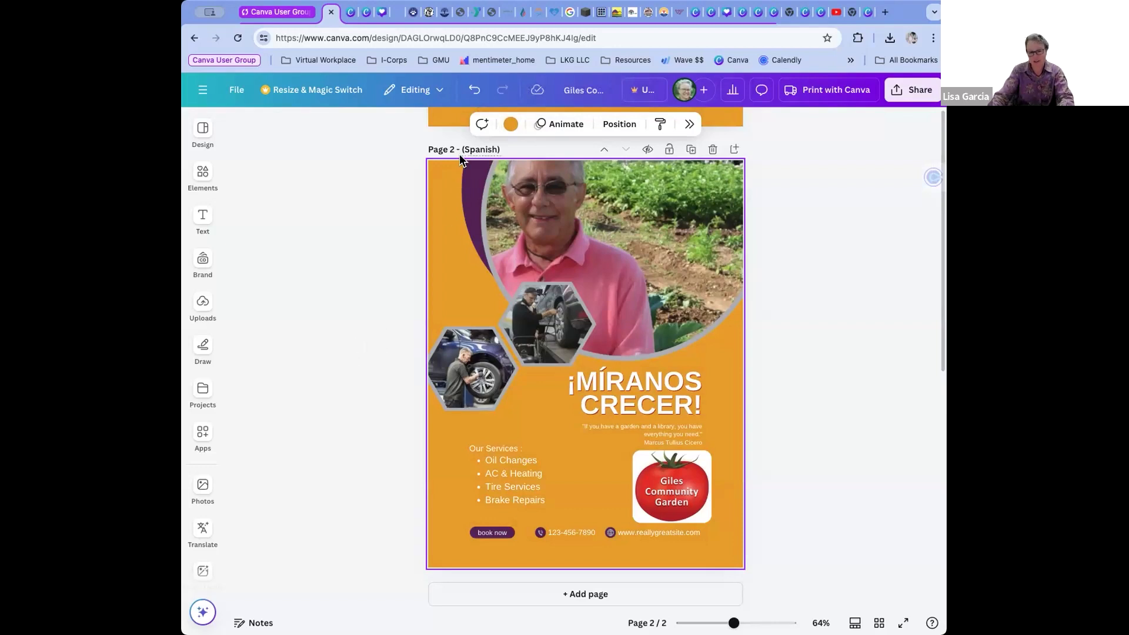
Undo the orange background and purple shape color changes across the flyer.
left_click(473, 91)
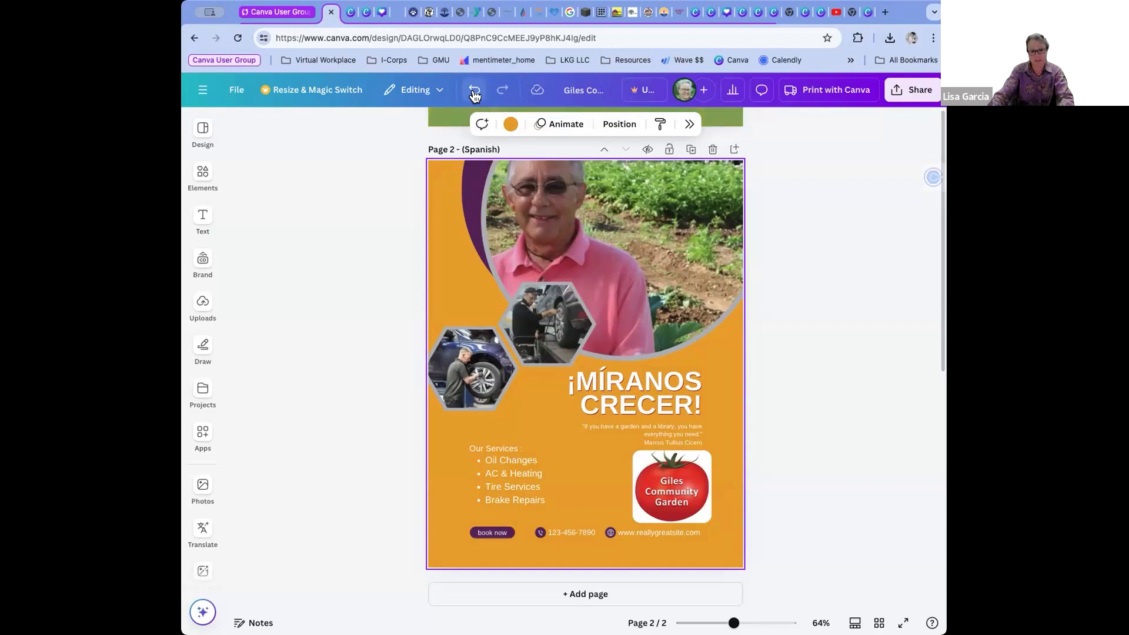
left_click(474, 91)
left_click(474, 91)
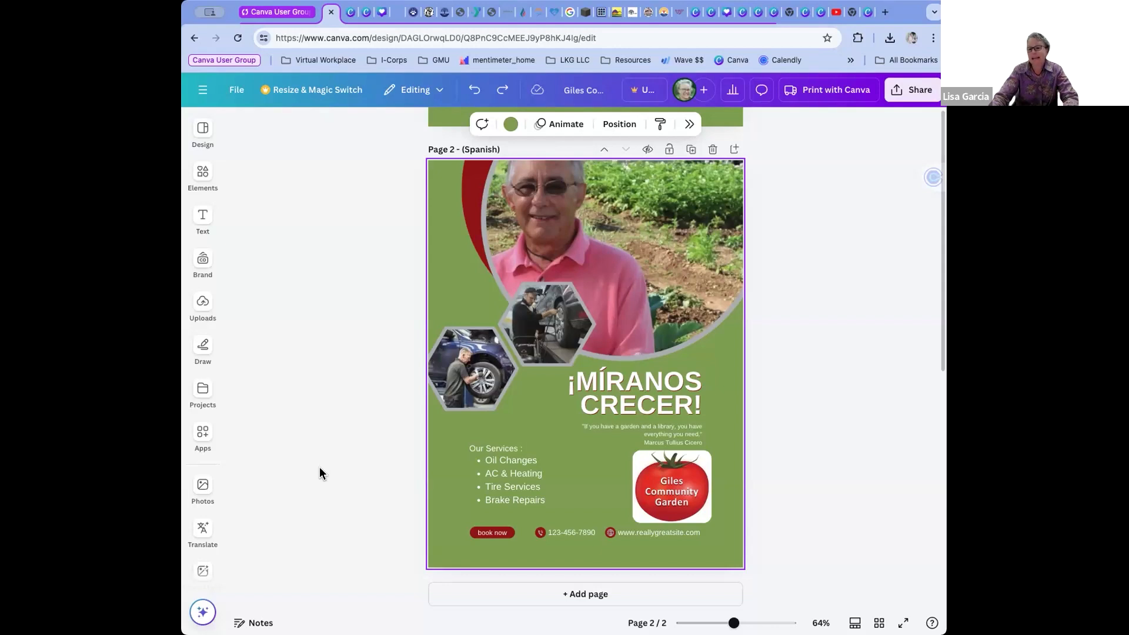
left_click(202, 486)
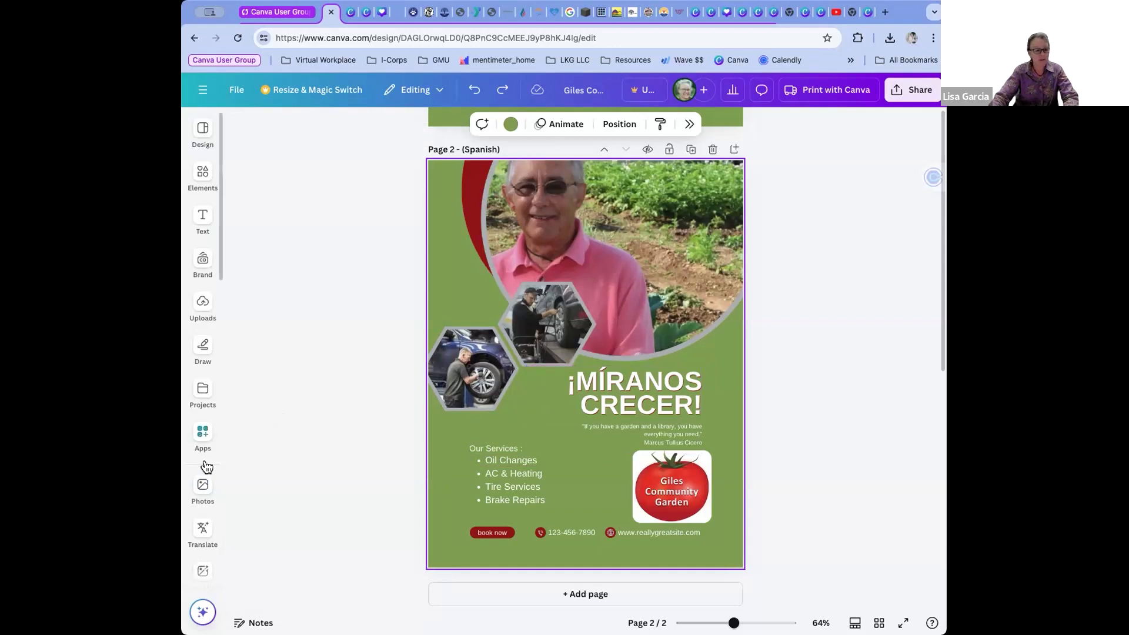
scroll(196, 511, "down", 10)
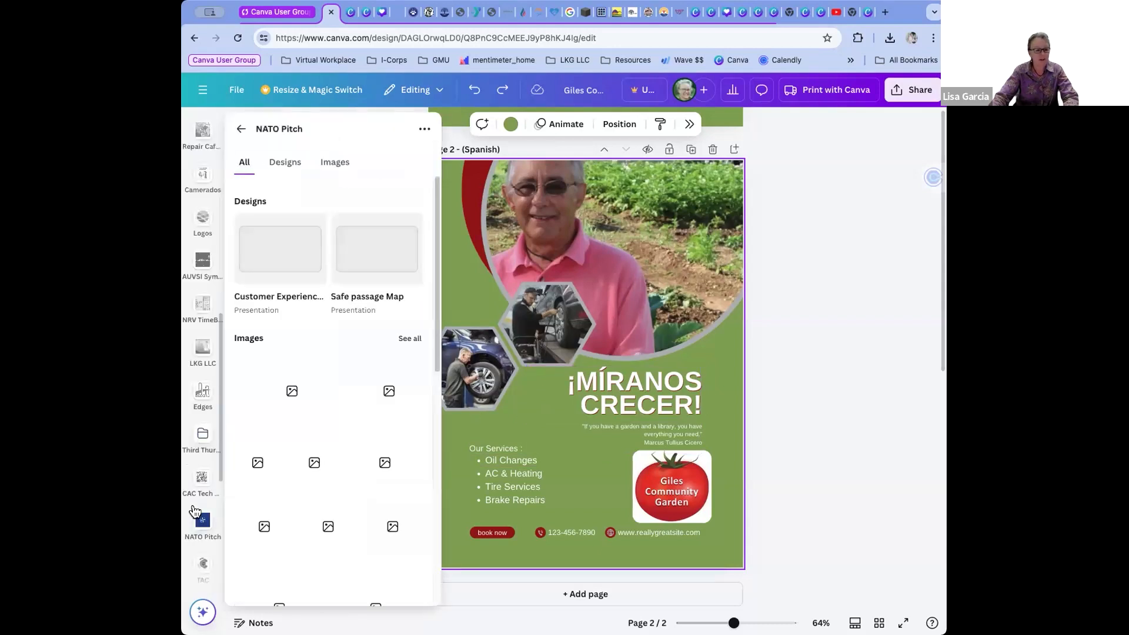
scroll(197, 373, "up", 2)
scroll(197, 373, "up", 5)
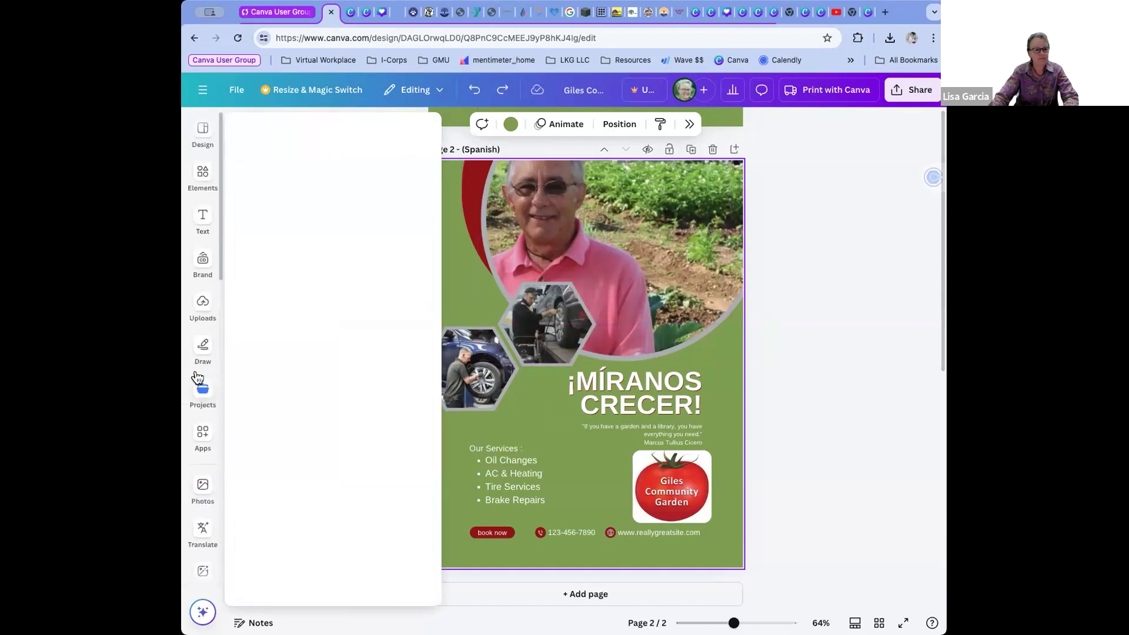
left_click(196, 300)
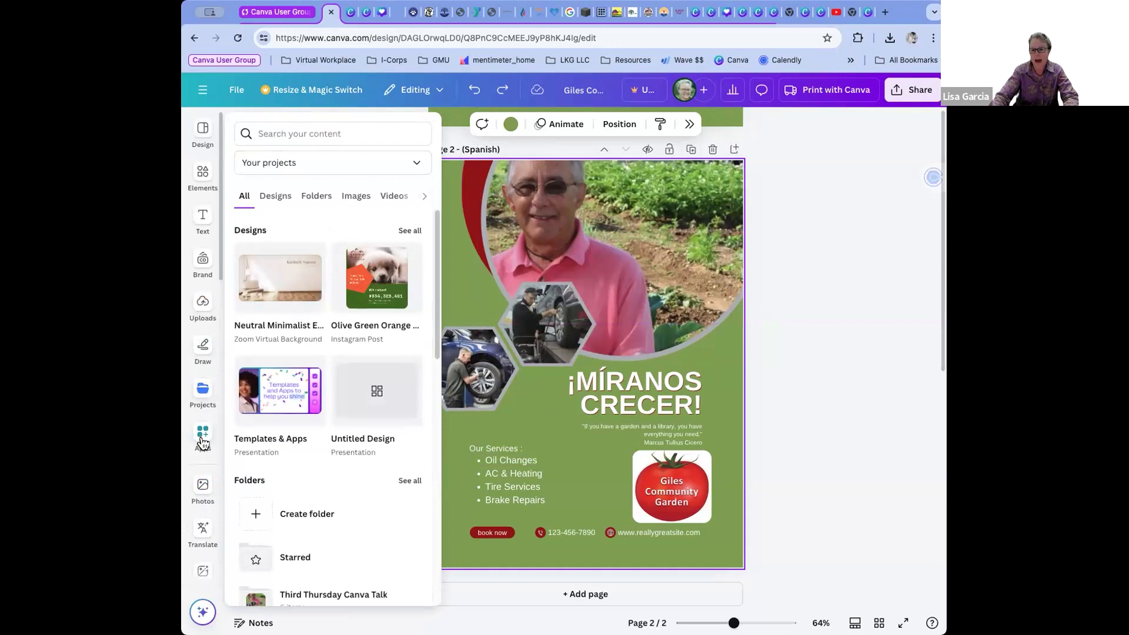
Browse the Canva apps and open the QR Code app from the popular ones.
left_click(203, 440)
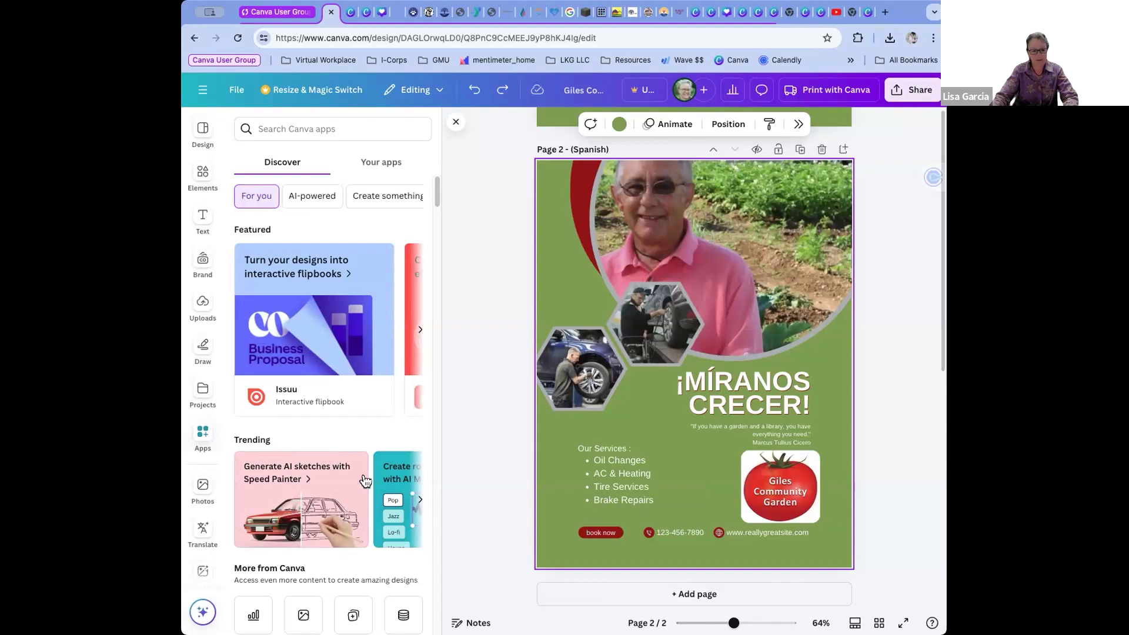
scroll(363, 478, "down", 3)
scroll(364, 478, "down", 2)
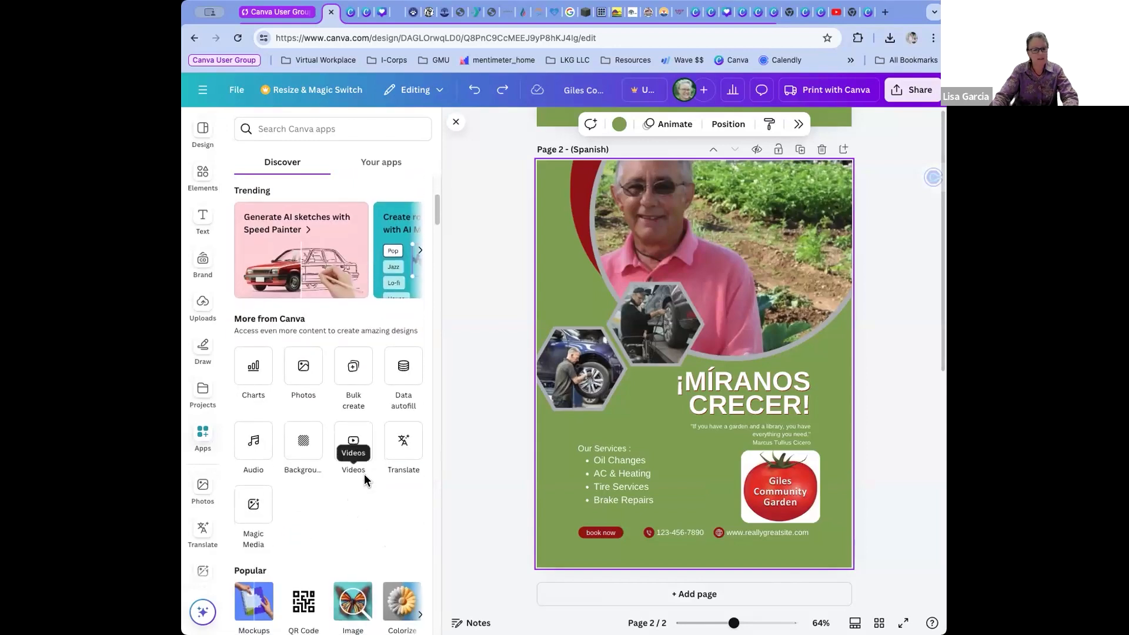
scroll(365, 474, "down", 2)
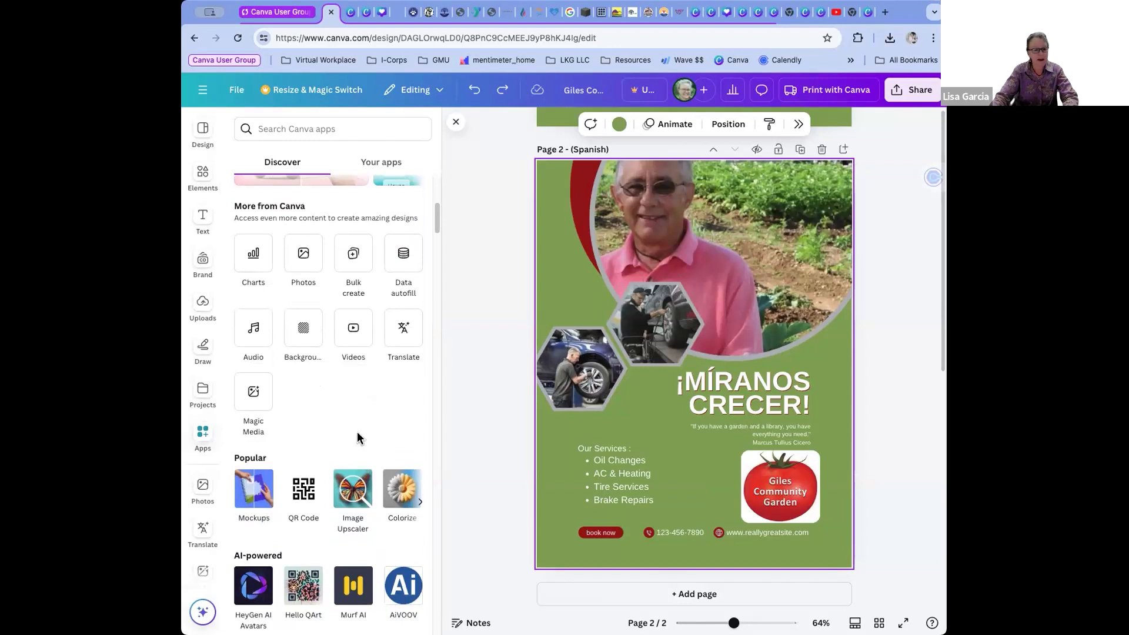
scroll(357, 430, "down", 2)
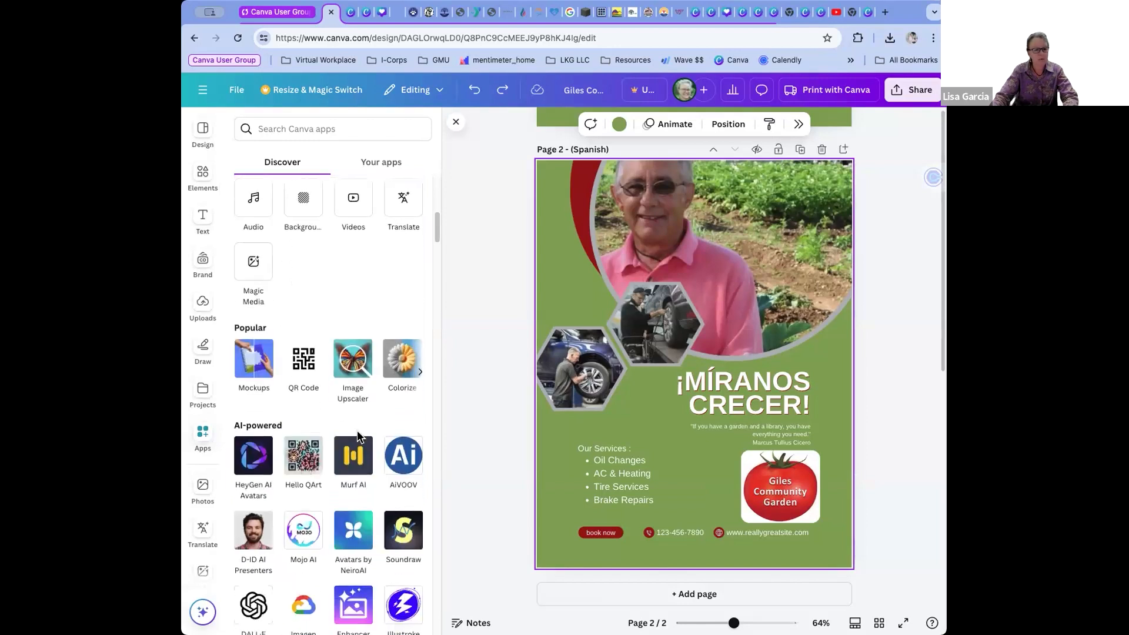
left_click(302, 370)
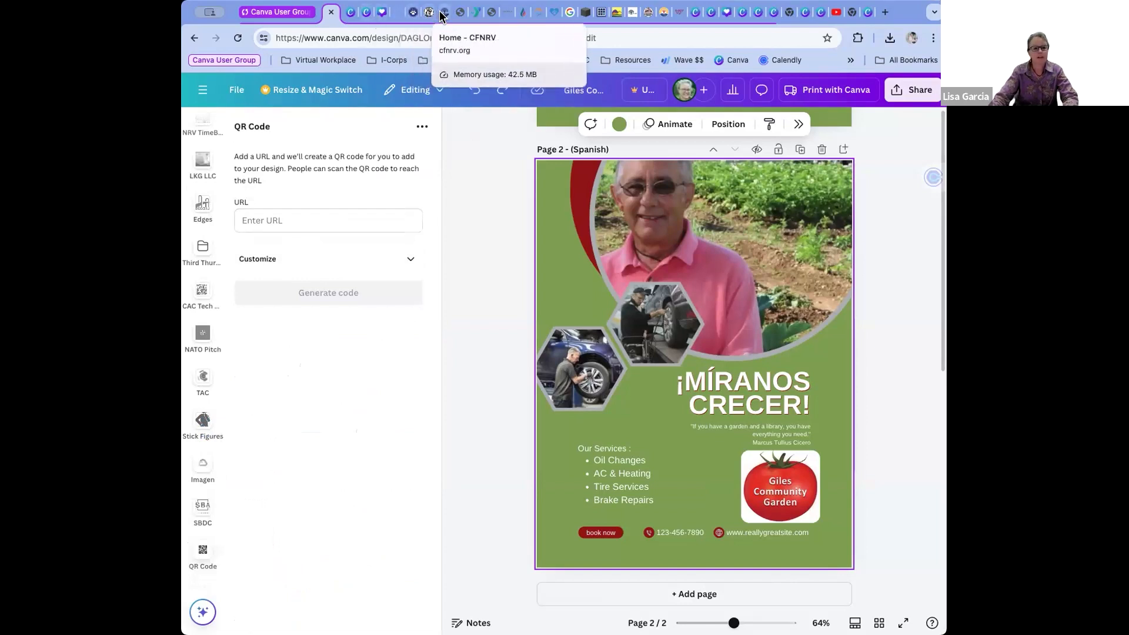
left_click(504, 17)
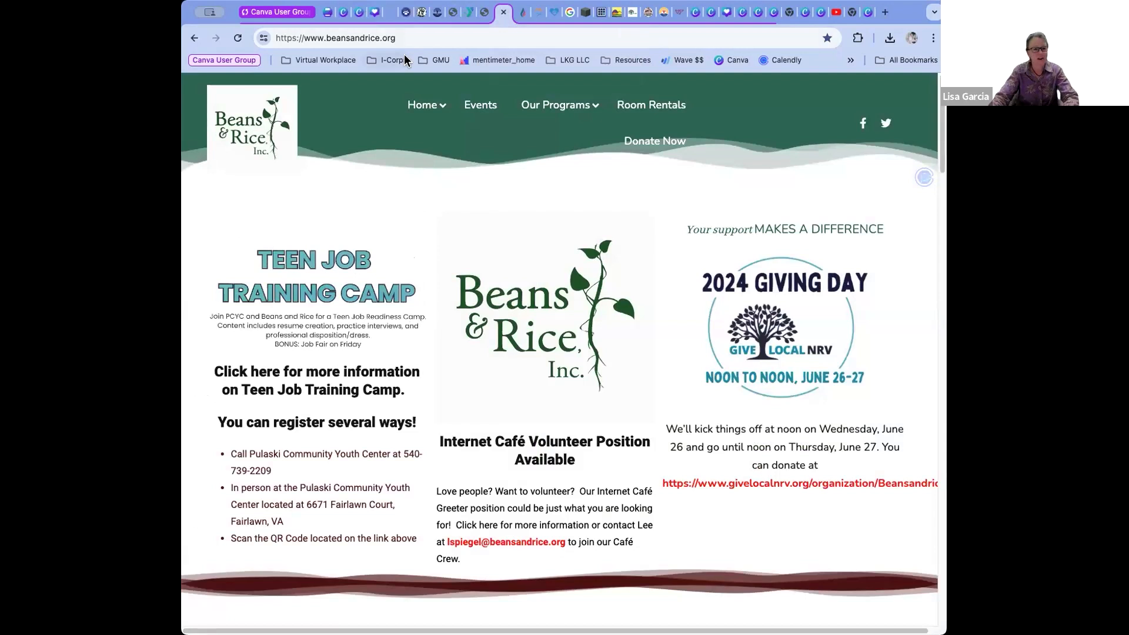
left_click(451, 36)
key("super+c")
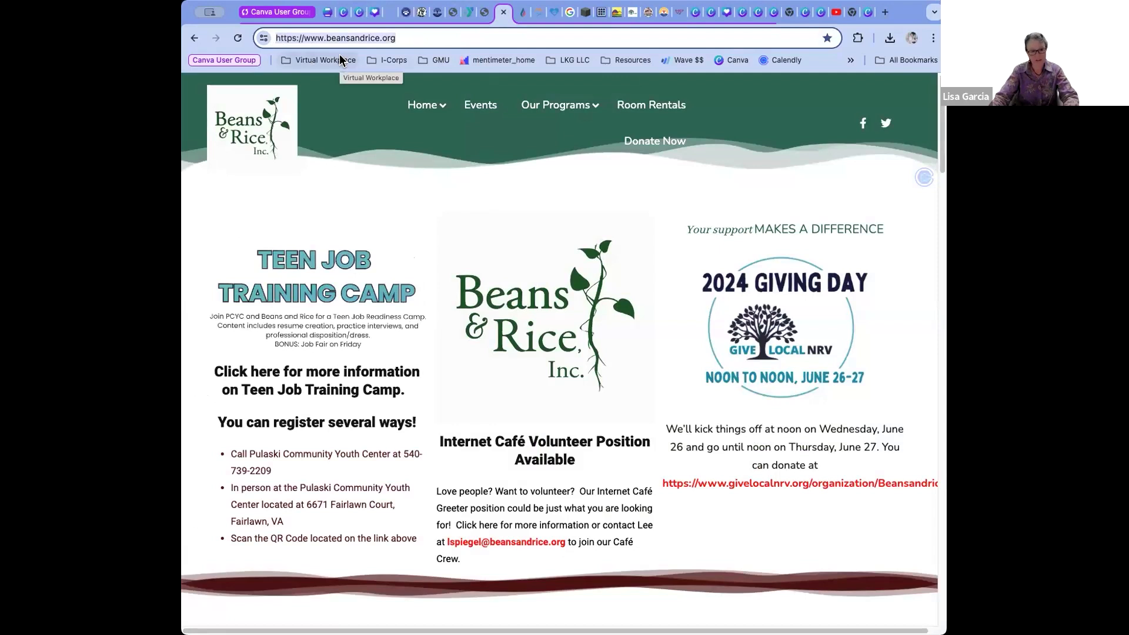
Close the leftover Zoom background, infographic and To our Followers designs and return to the Giles Community Garden flyer.
left_click(343, 13)
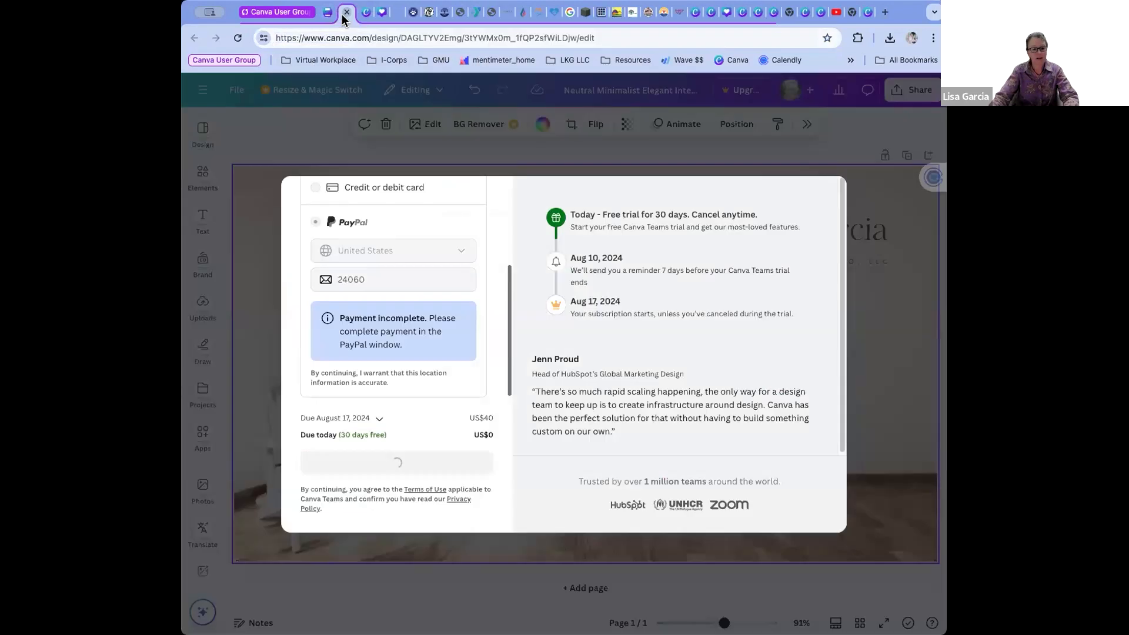
left_click(346, 12)
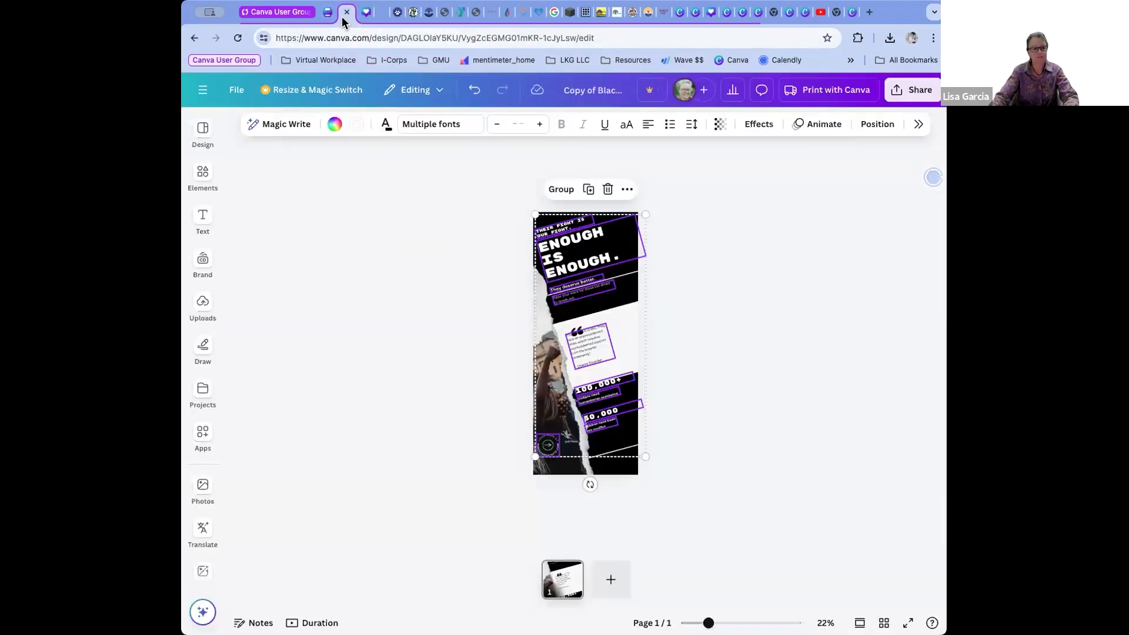
left_click(345, 16)
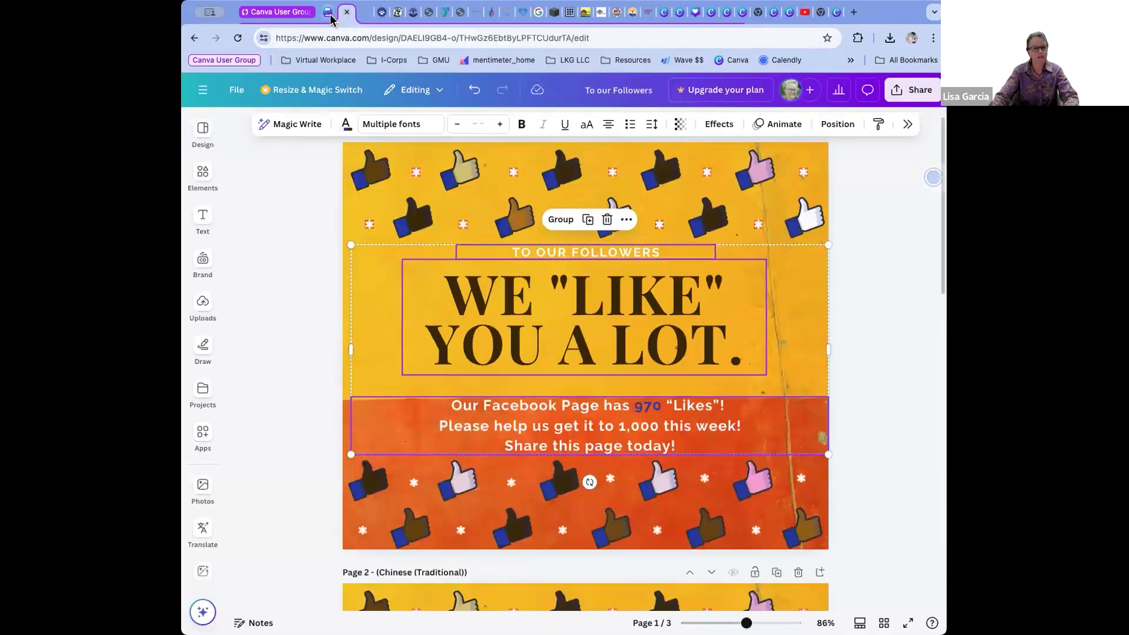
left_click(346, 13)
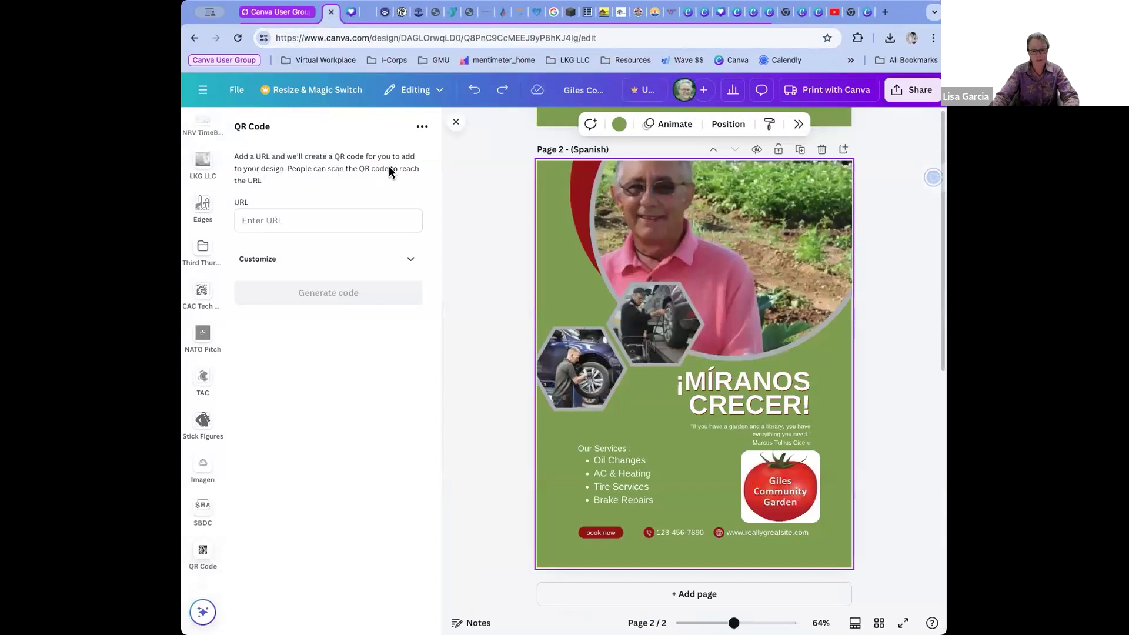
left_click(306, 219)
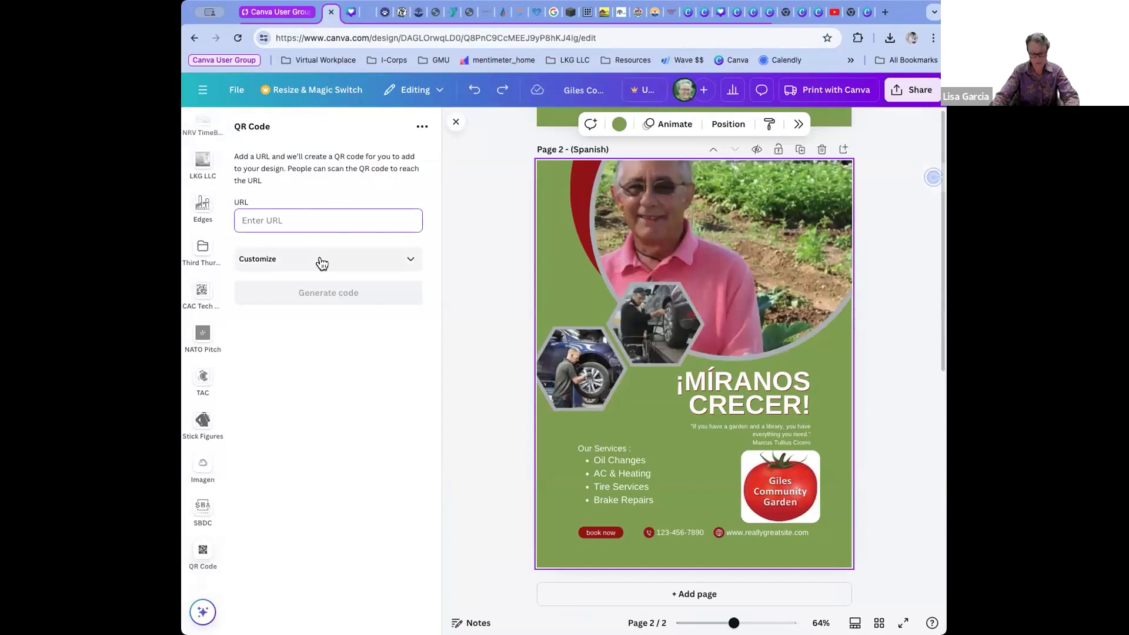
key("super+v")
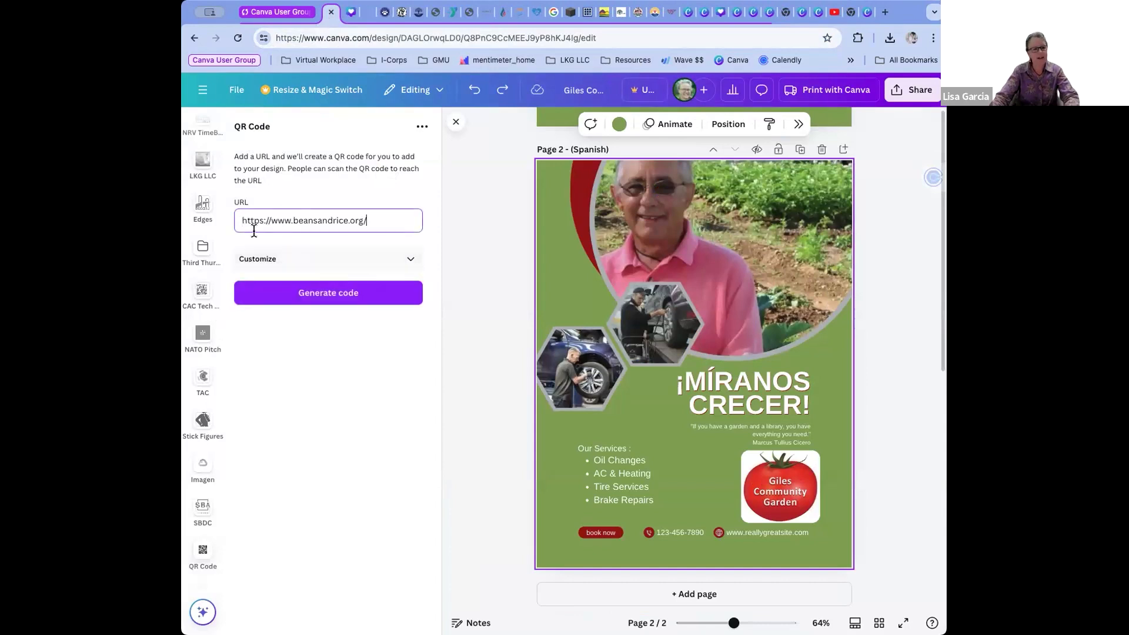
left_click(360, 294)
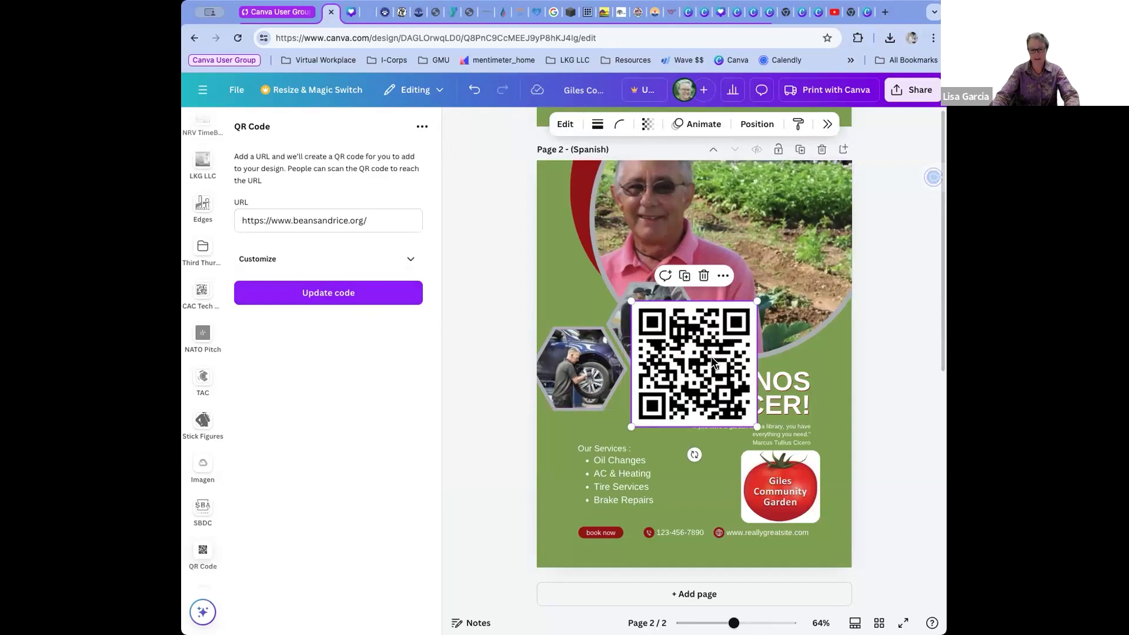
Move the QR code to the upper-right corner of the Spanish page's garden photo and shrink it to fit there.
left_click_drag(711, 356, 765, 202)
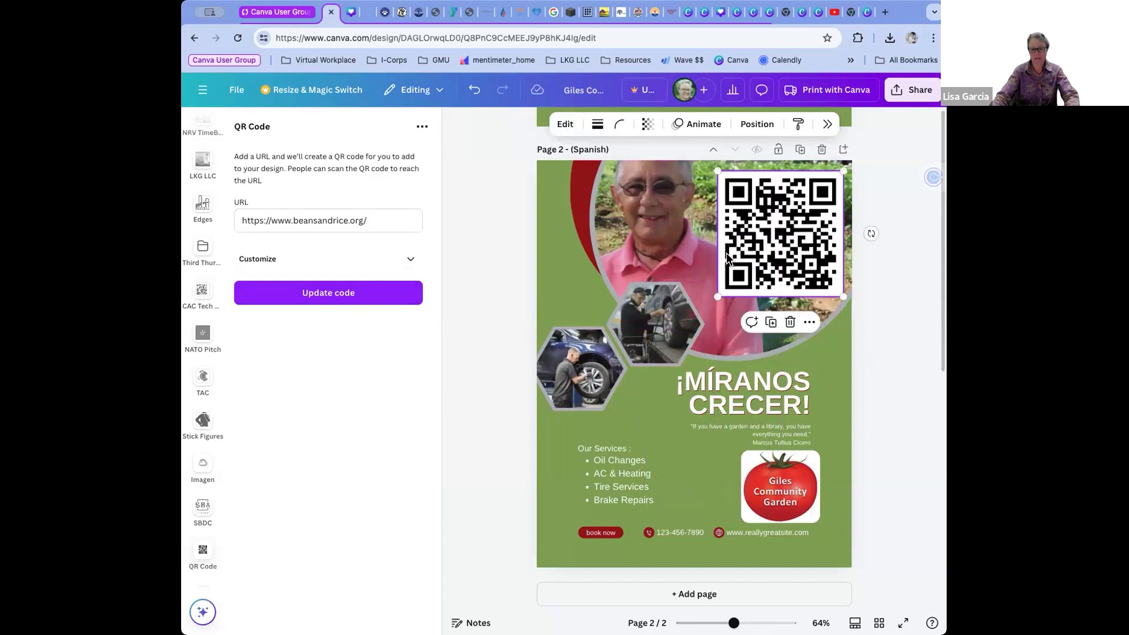
left_click_drag(715, 296, 752, 264)
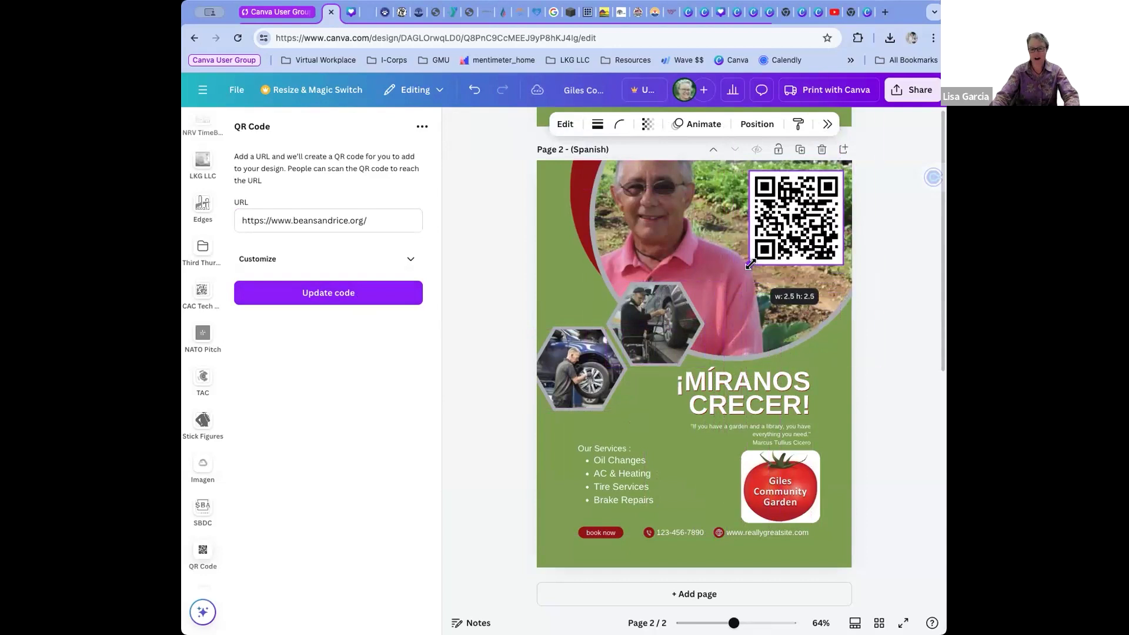
left_click_drag(788, 202, 787, 200)
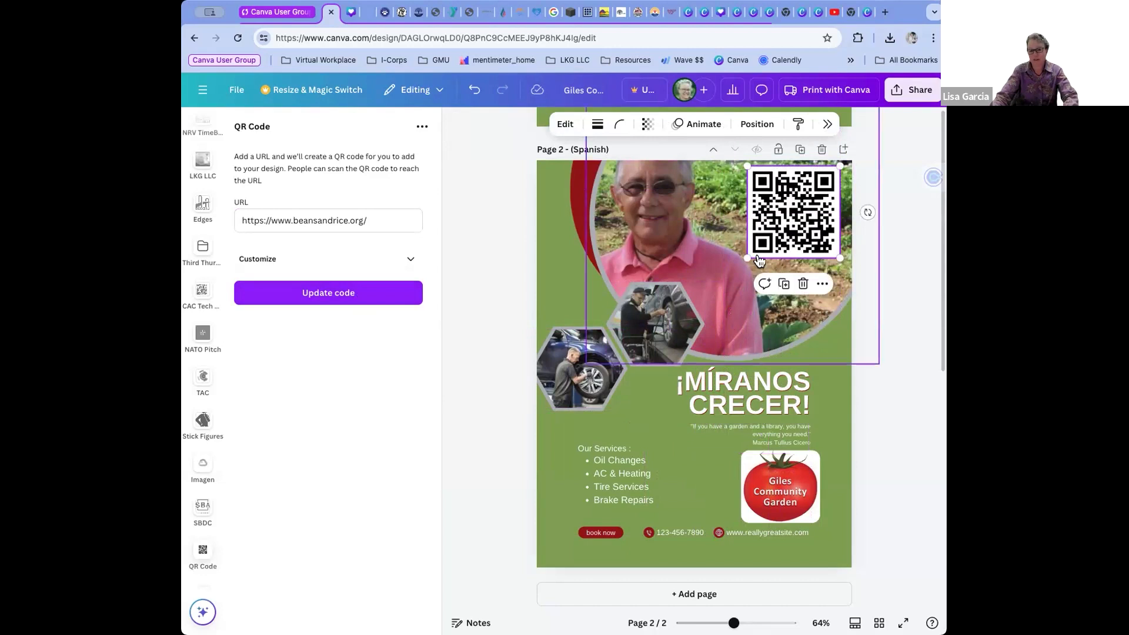
left_click_drag(747, 259, 763, 236)
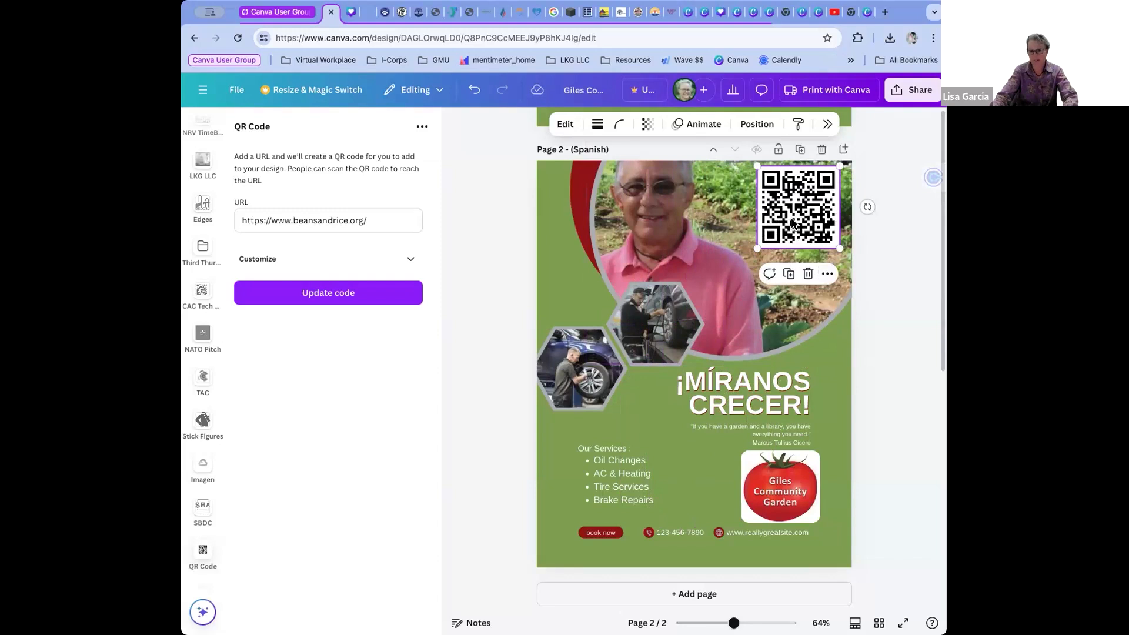
Return to the main editing tools and show the design templates for the flyer.
scroll(206, 347, "up", 1)
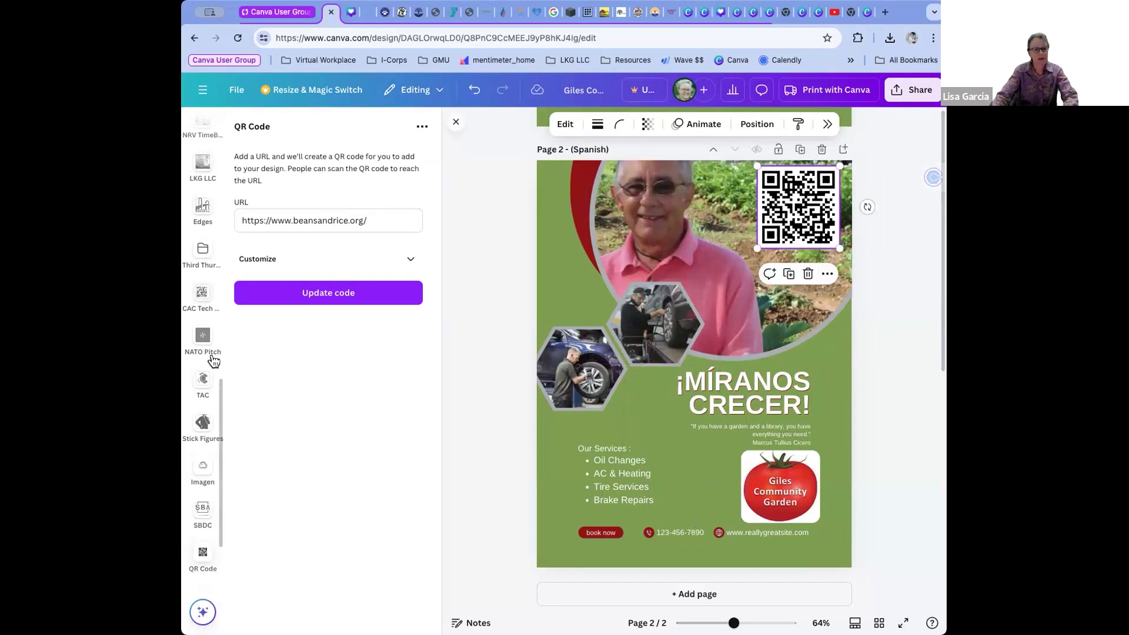
left_click_drag(221, 438, 220, 105)
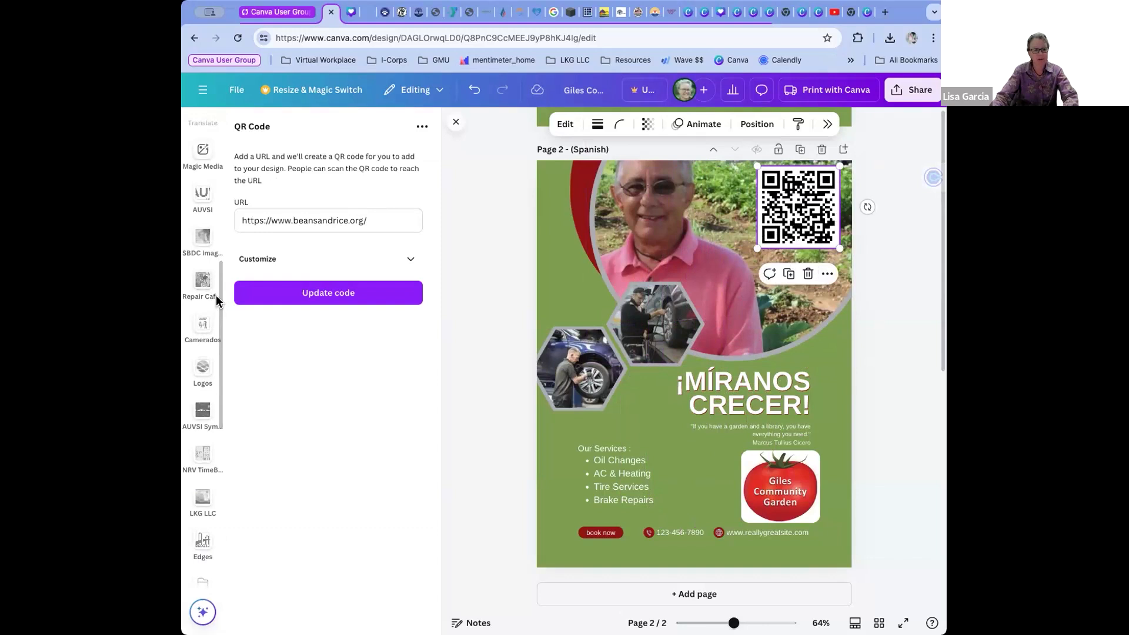
scroll(209, 164, "up", 5)
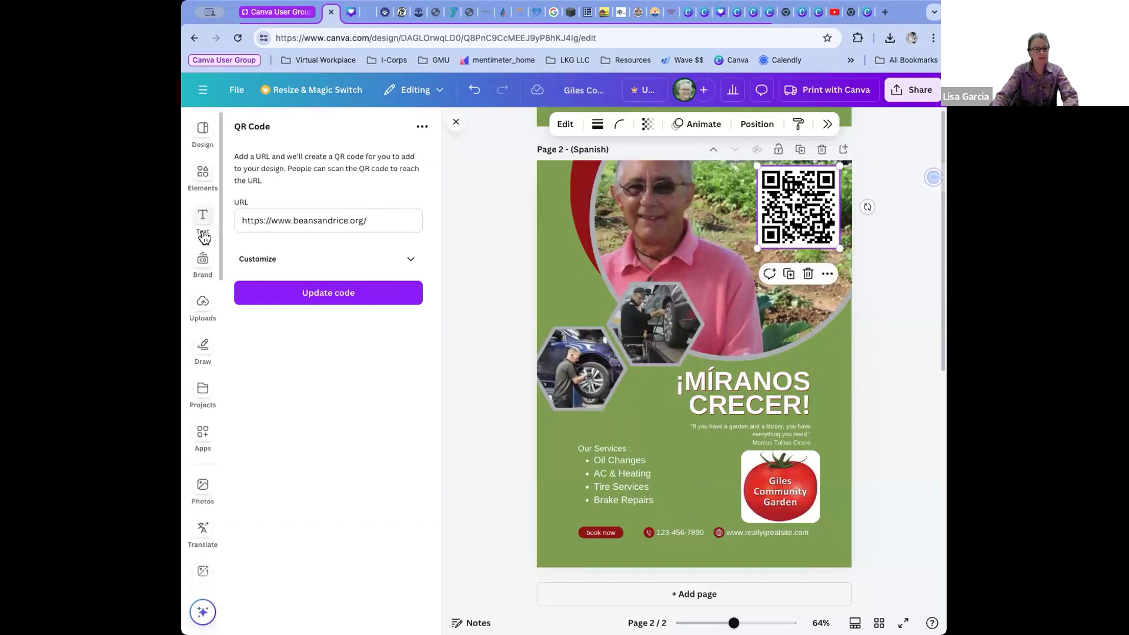
left_click(202, 134)
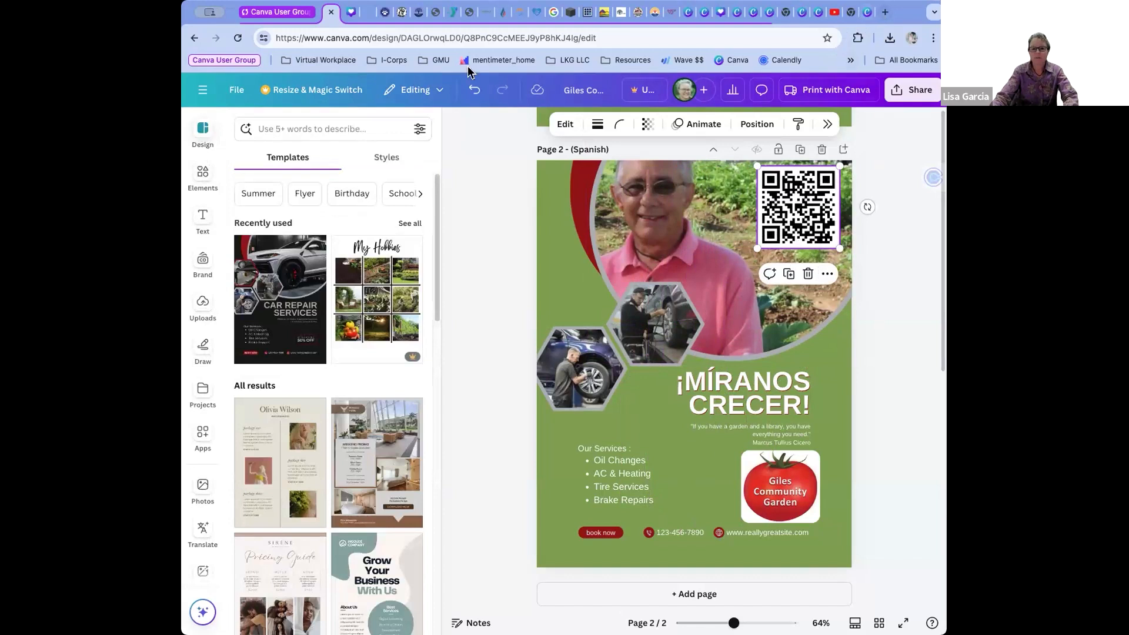
Open the Canva home page separately, search the design types for QR Code and create a QR Code Business Card (Landscape), 3.5 × 2 in.
left_click(867, 11)
left_click(731, 60)
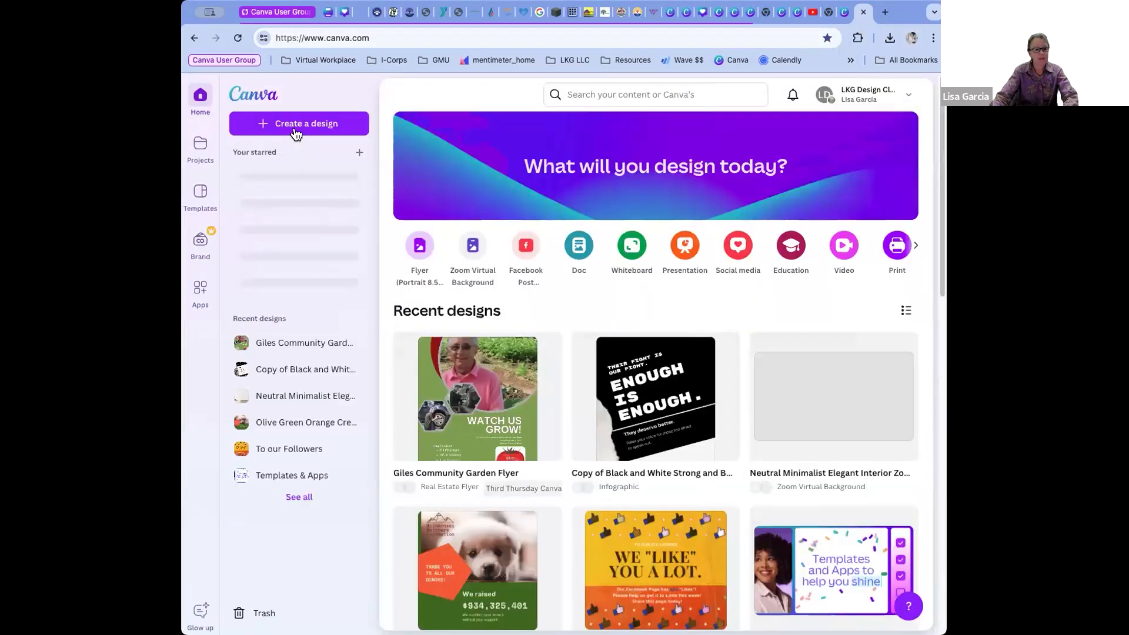
left_click(295, 125)
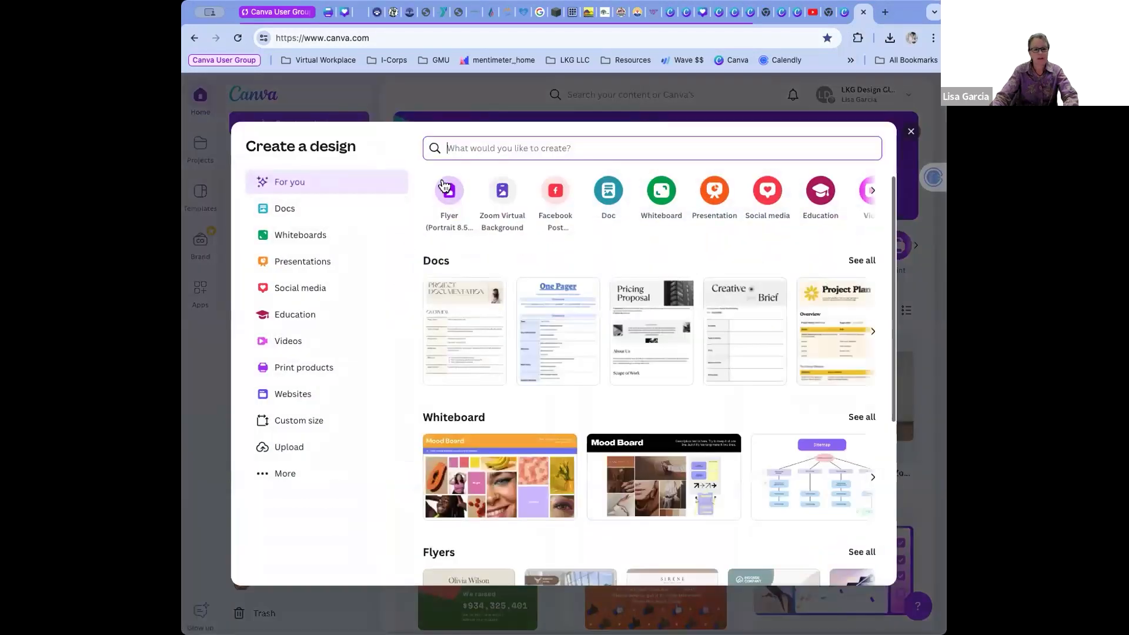
type("Q")
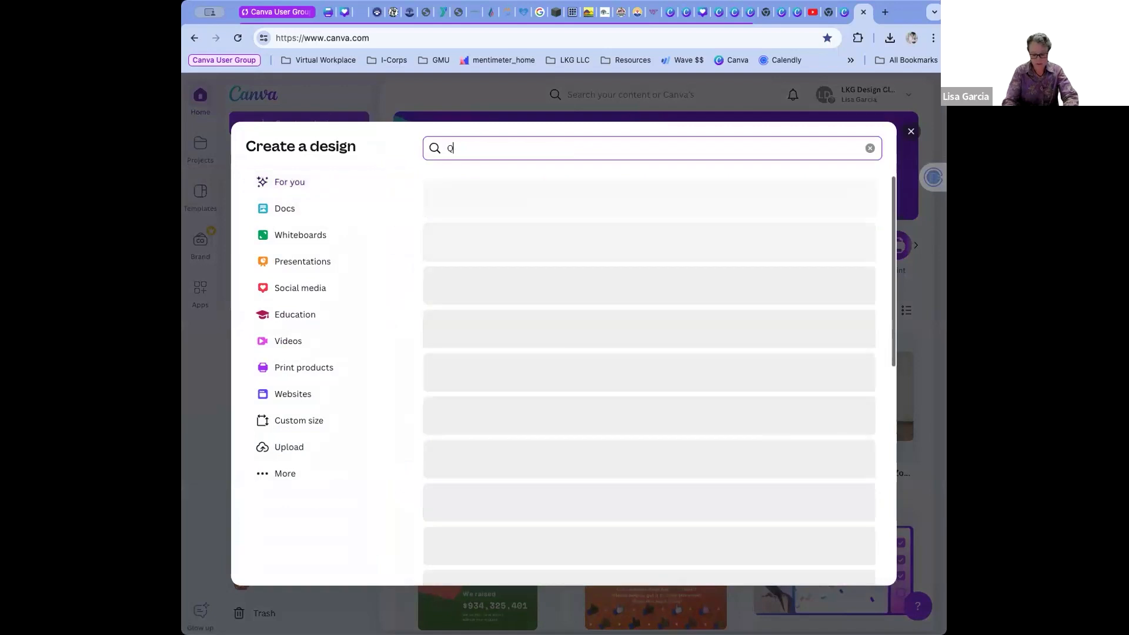
type("R Code")
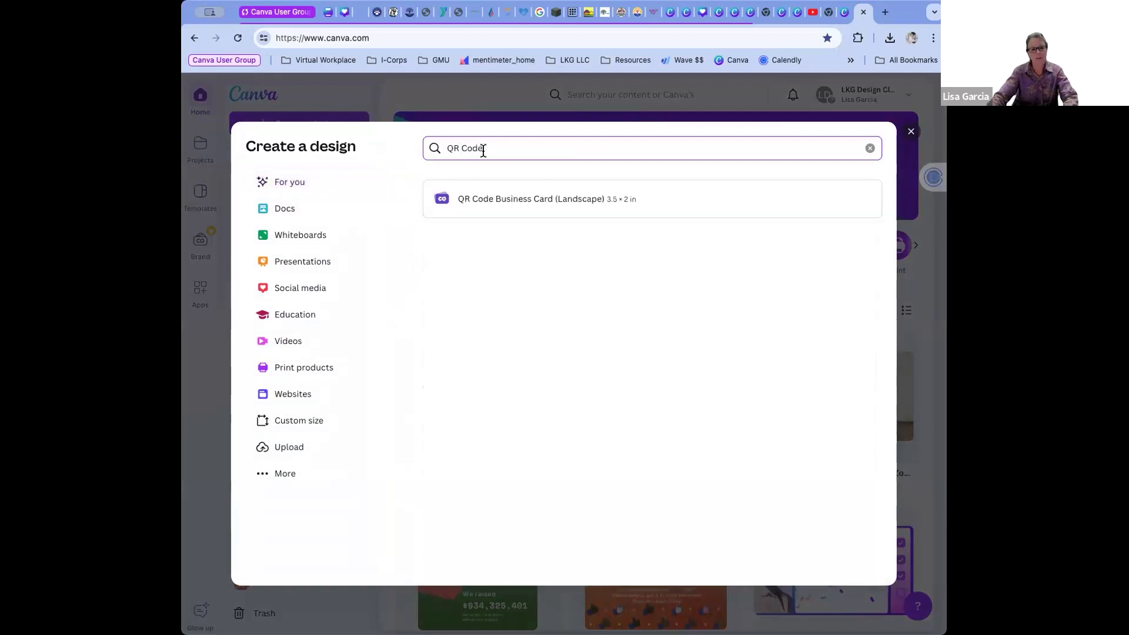
left_click(489, 197)
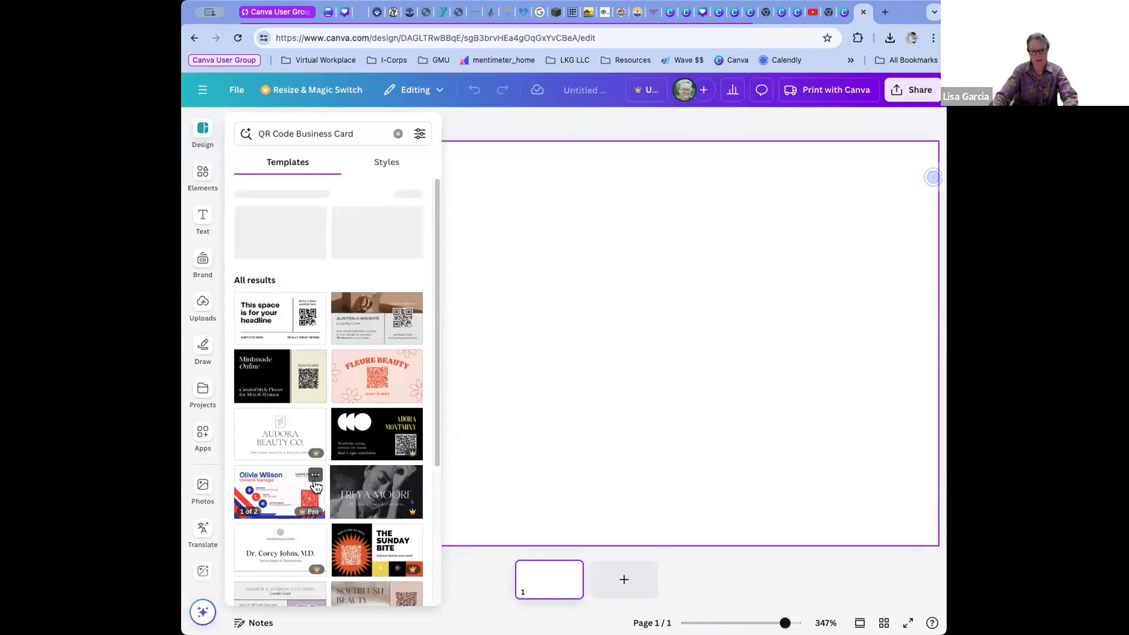
Browse the QR Code Business Card templates, apply the first page of the Beauty & Retail Loyalty Card and select its Loyalty Card text.
scroll(317, 485, "down", 1)
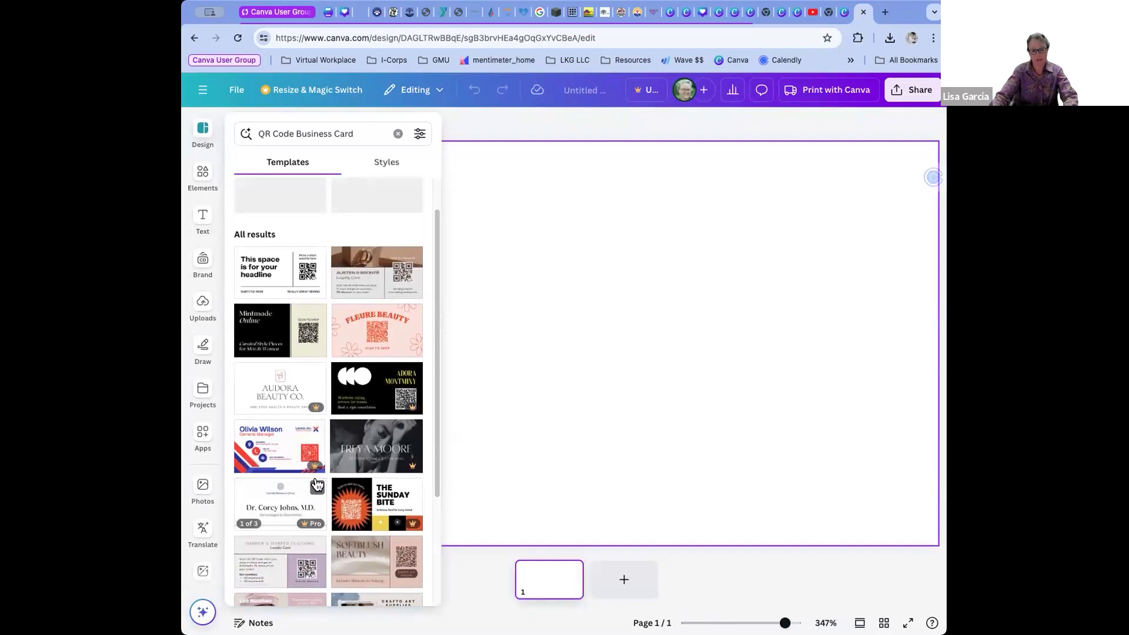
scroll(316, 485, "down", 1)
scroll(316, 483, "down", 1)
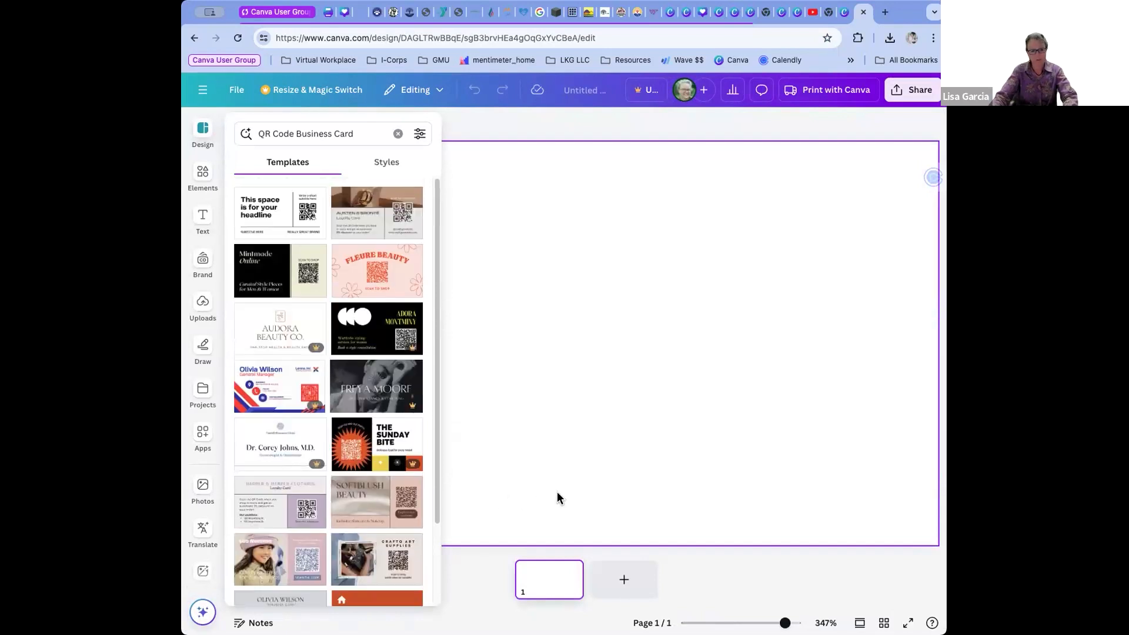
scroll(414, 500, "down", 3)
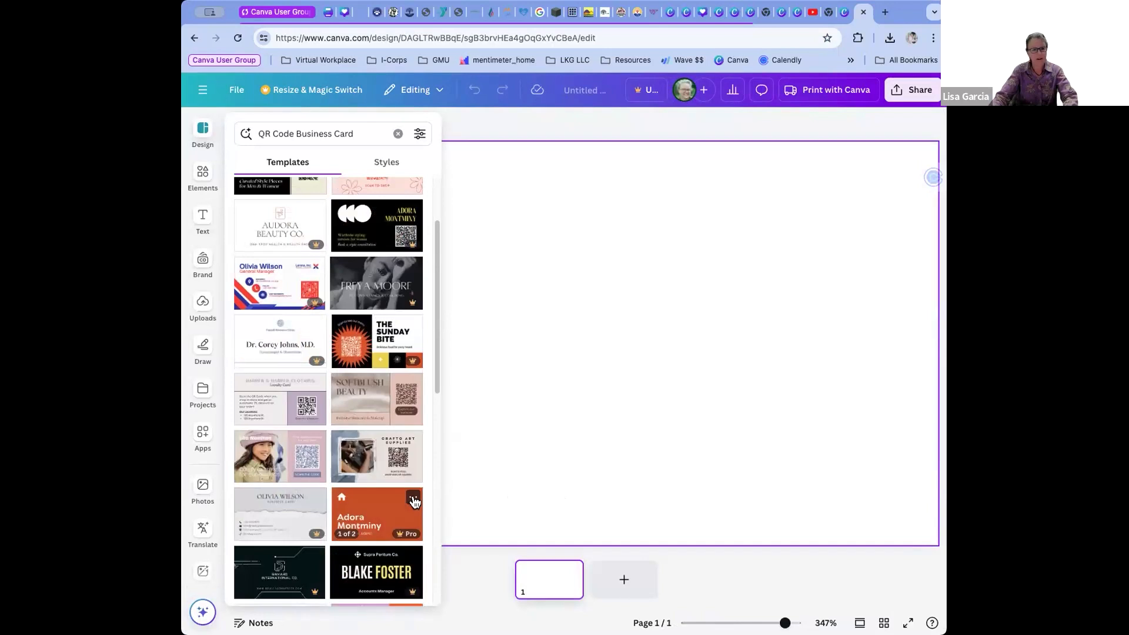
scroll(415, 499, "up", 3)
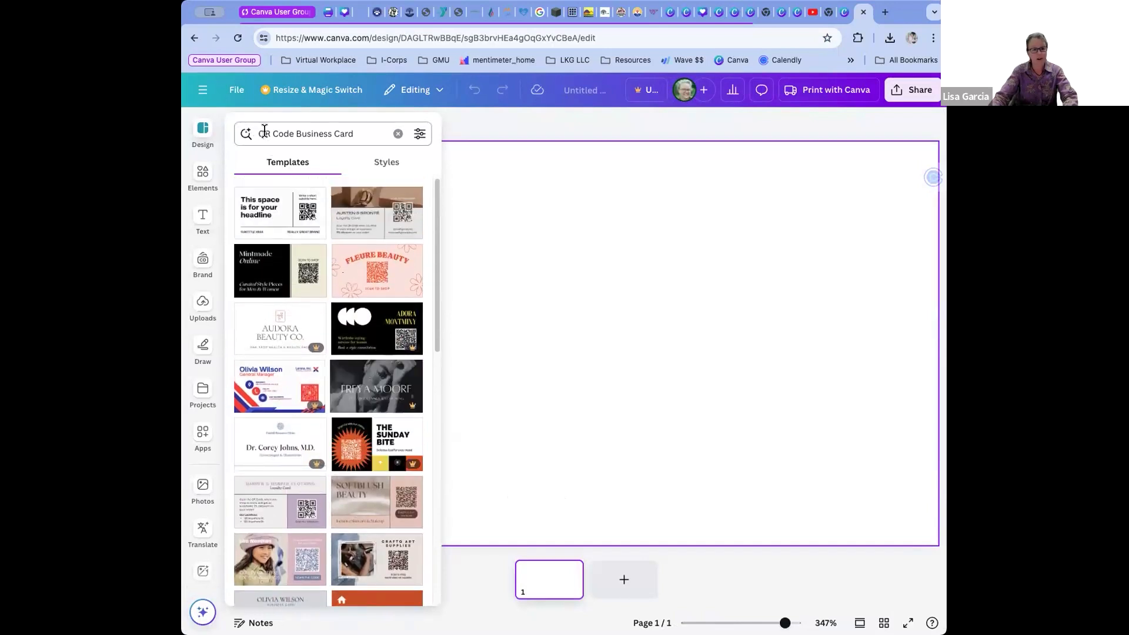
left_click(363, 207)
left_click(290, 277)
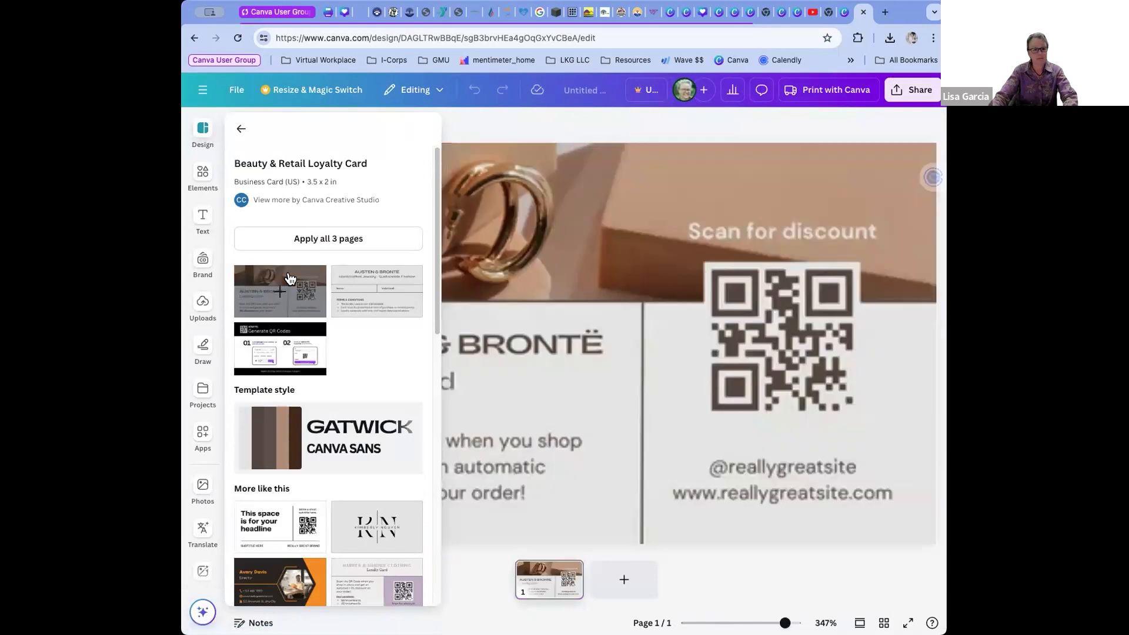
left_click(520, 390)
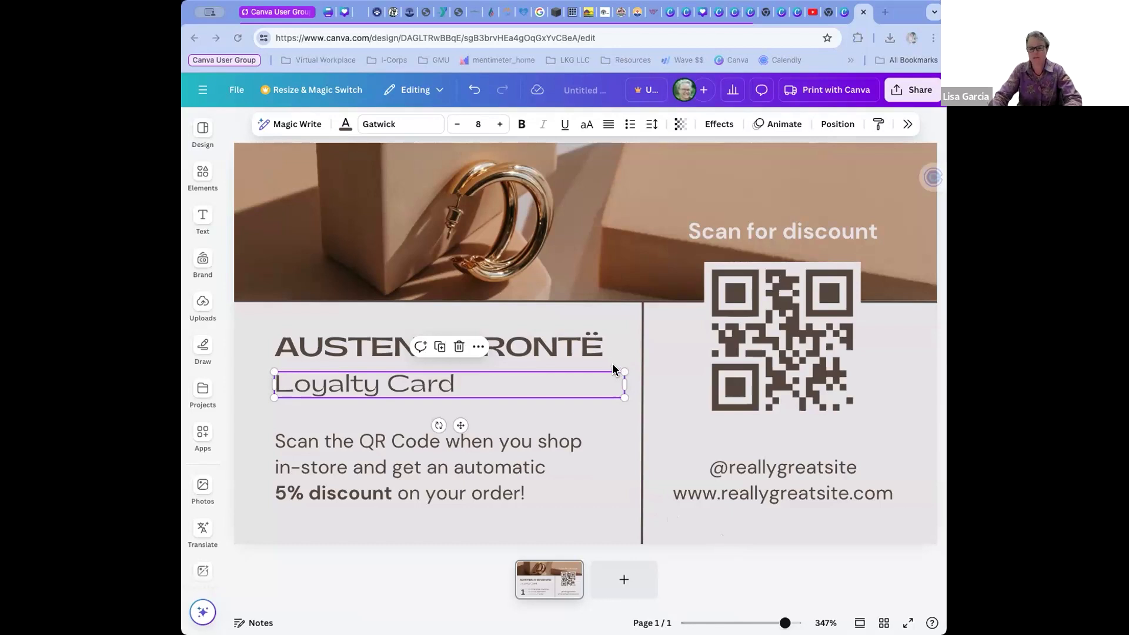
Create a sharing group named Canva Cohort from the card's people-with-access settings.
left_click(705, 93)
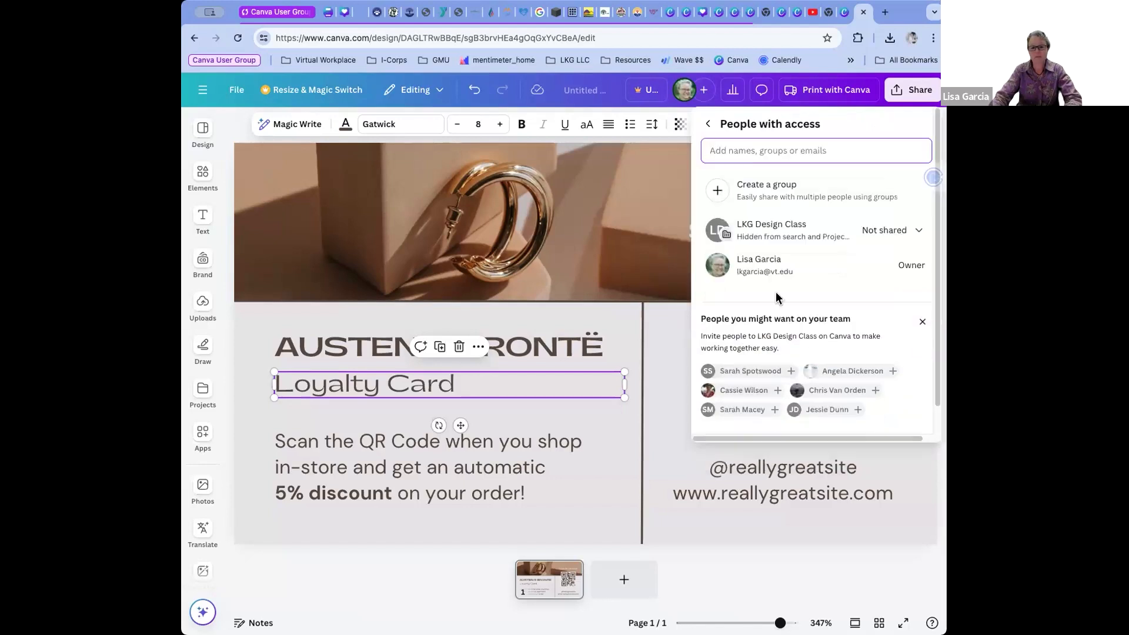
mouse_move(780, 246)
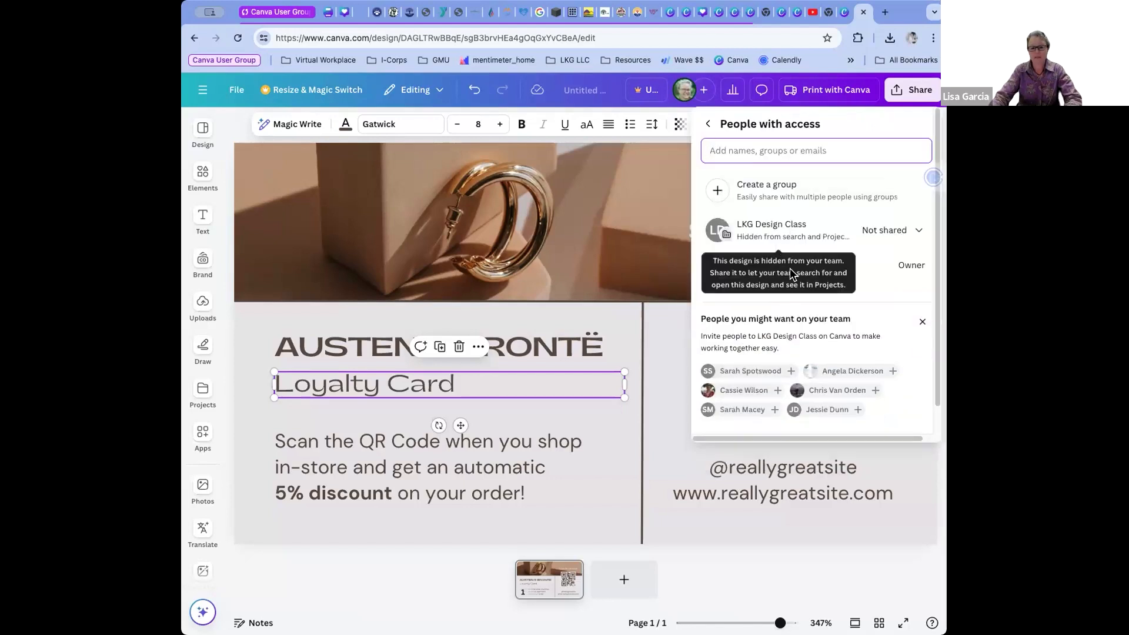
left_click(801, 183)
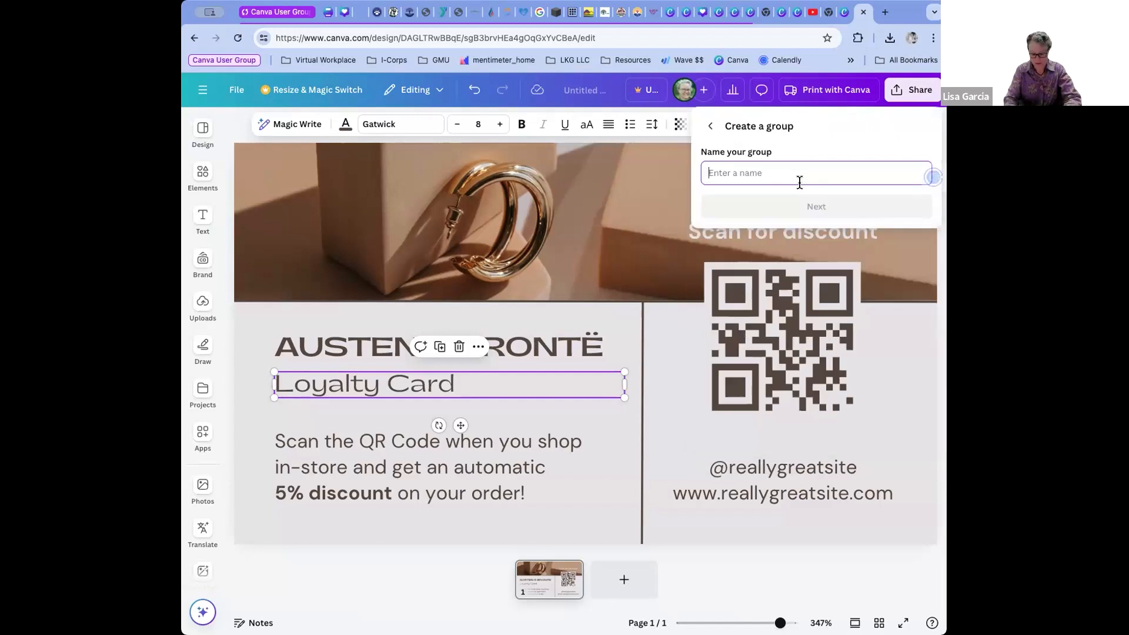
type("Canva Ca")
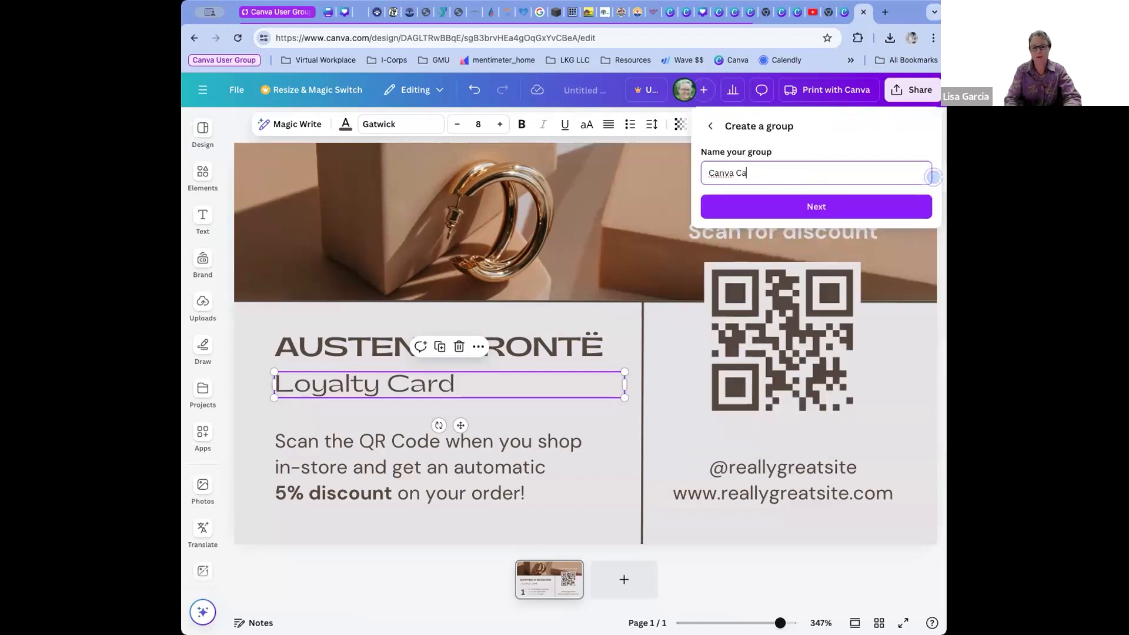
key("BackSpace")
type("ohort")
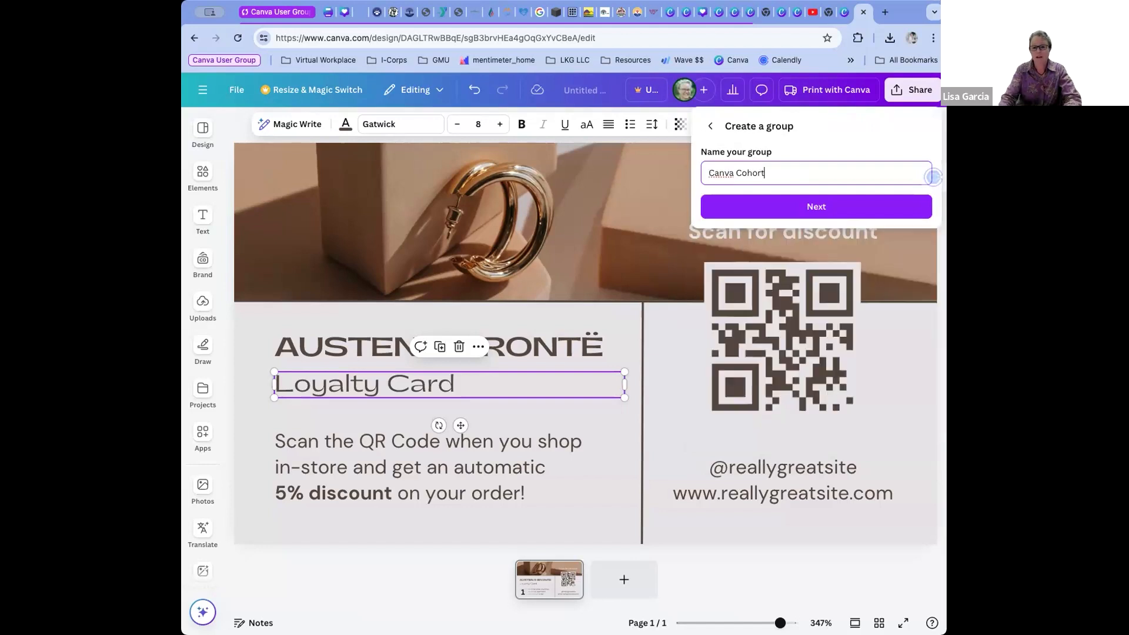
left_click(864, 208)
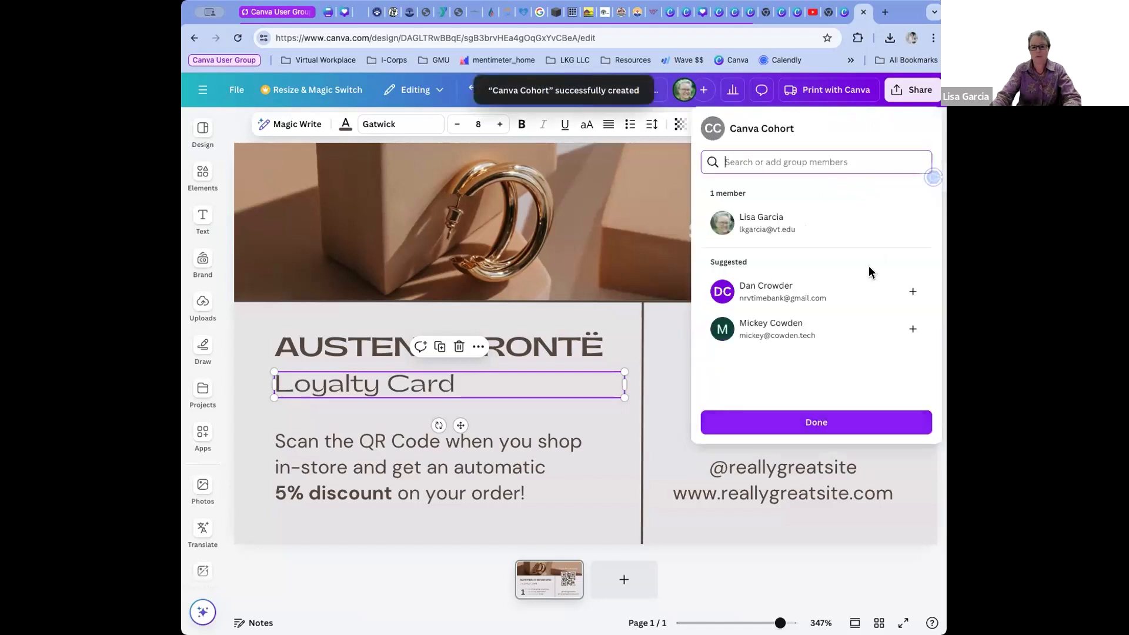
Leave the group setup, return to the sharing options and set the card's collaboration link to Anyone with the link.
left_click(703, 90)
left_click(704, 91)
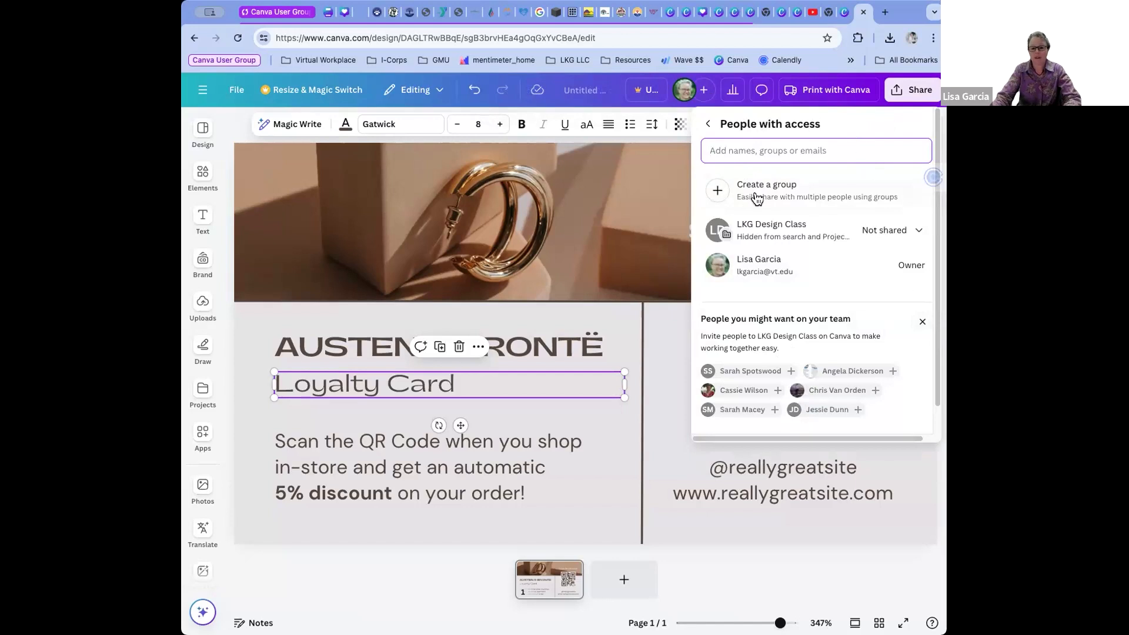
left_click(708, 125)
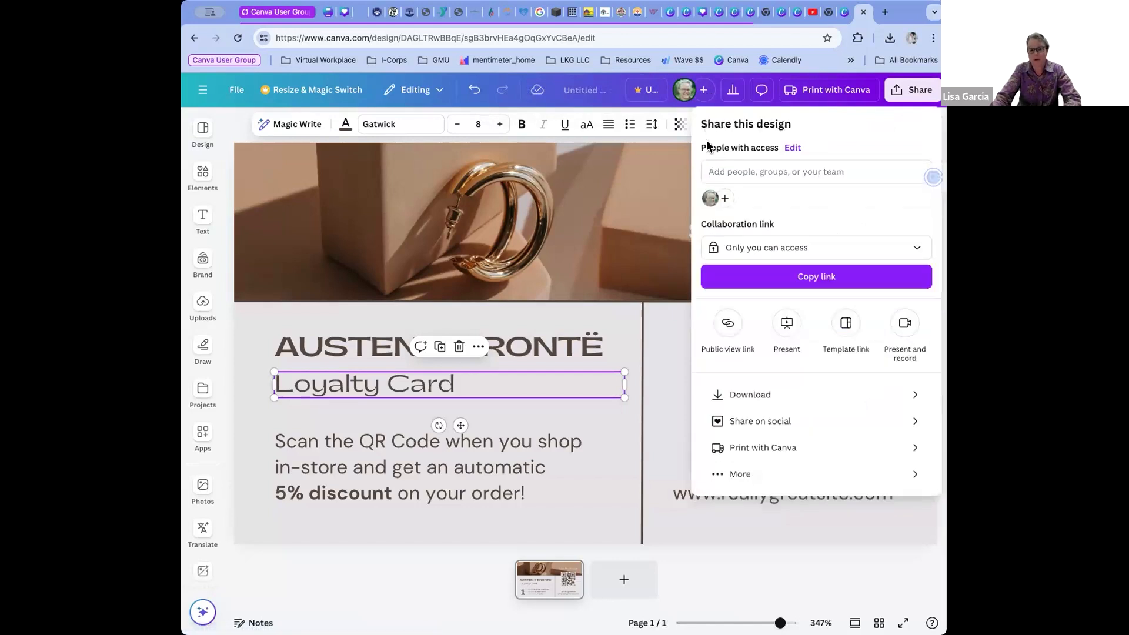
left_click(769, 252)
left_click(777, 328)
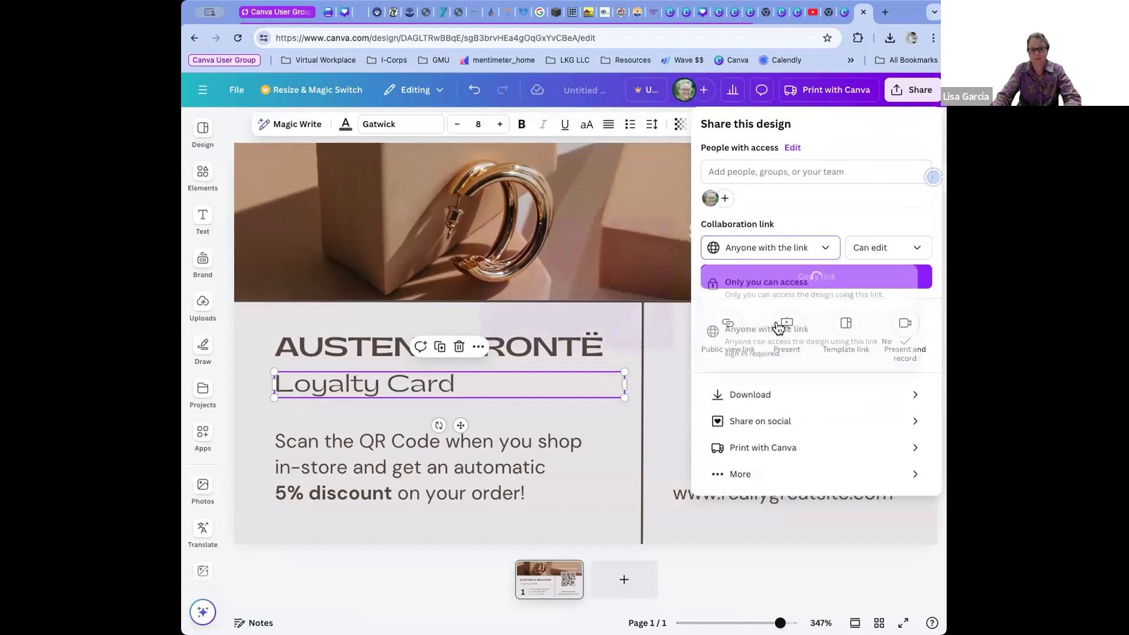
Copy the card's collaboration link, dismiss the Design with anyone tip and close the sharing options.
left_click(795, 281)
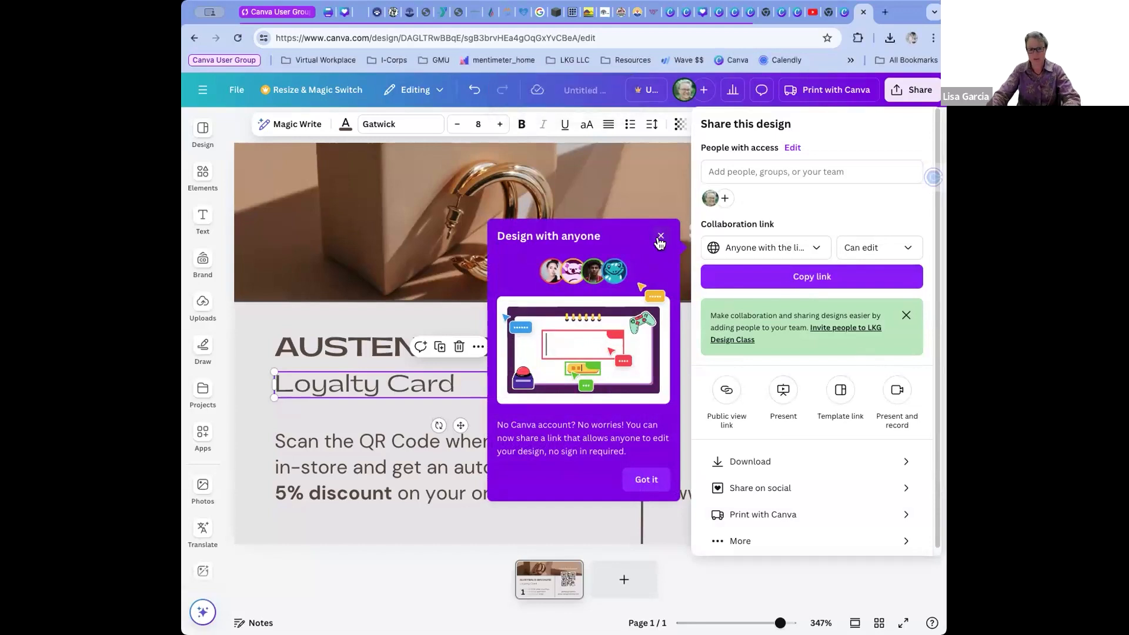
left_click(661, 238)
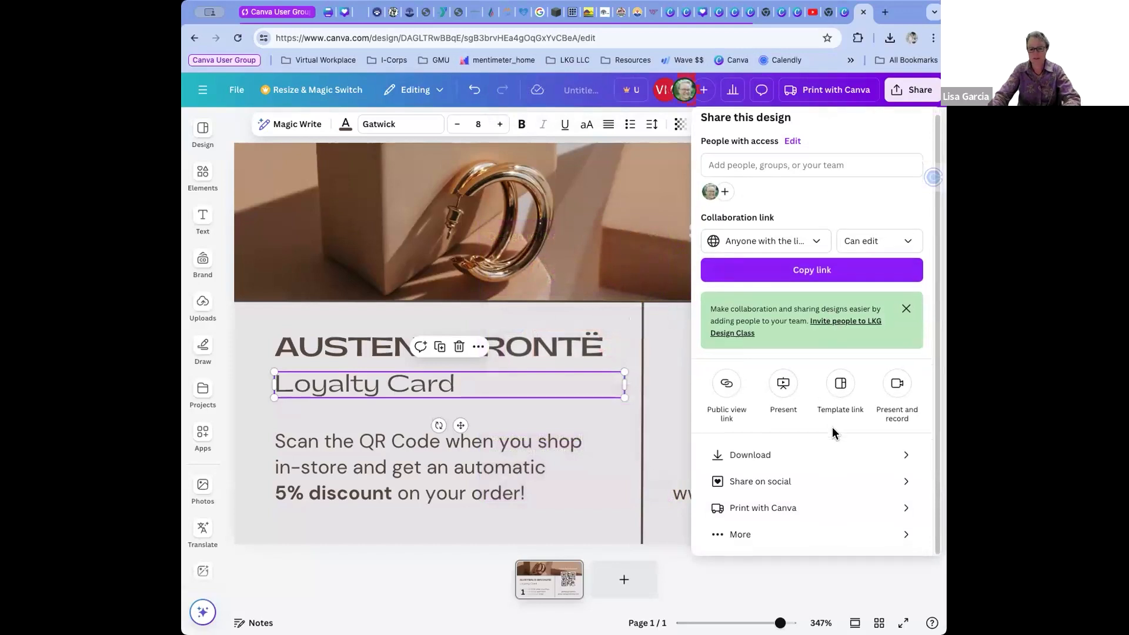
left_click(760, 583)
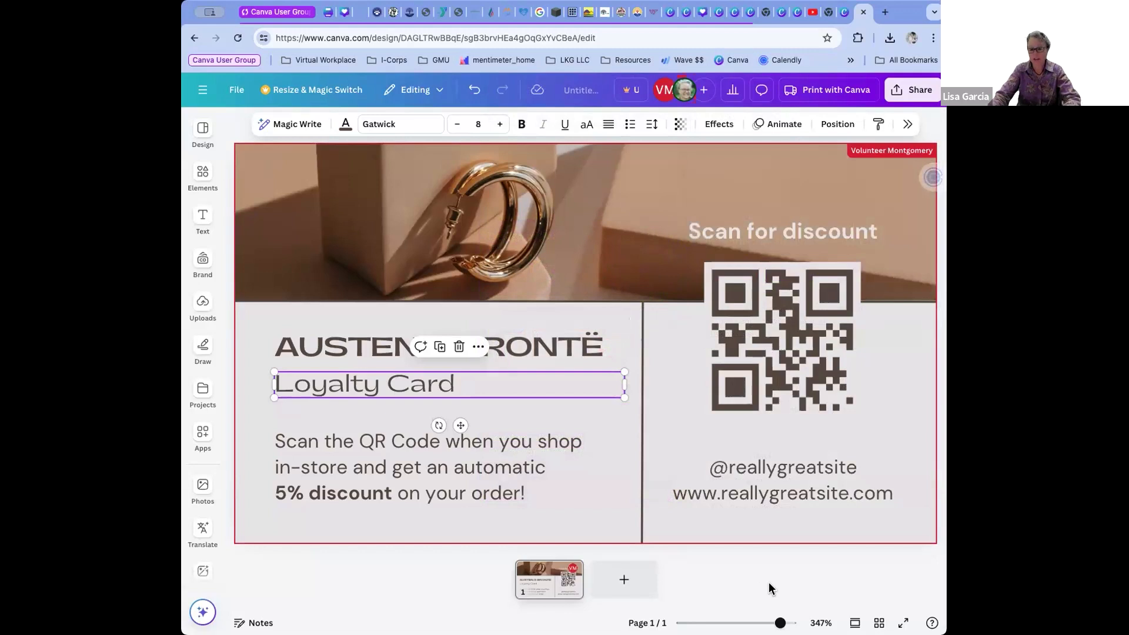
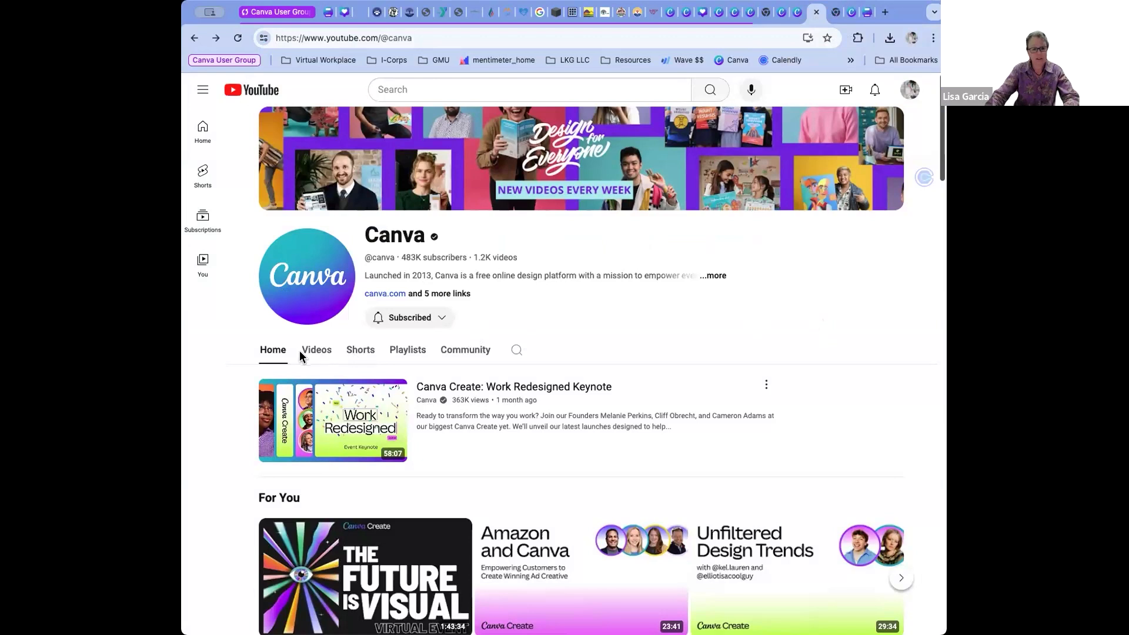
Look through the created playlists on Canva's YouTube channel.
left_click(412, 353)
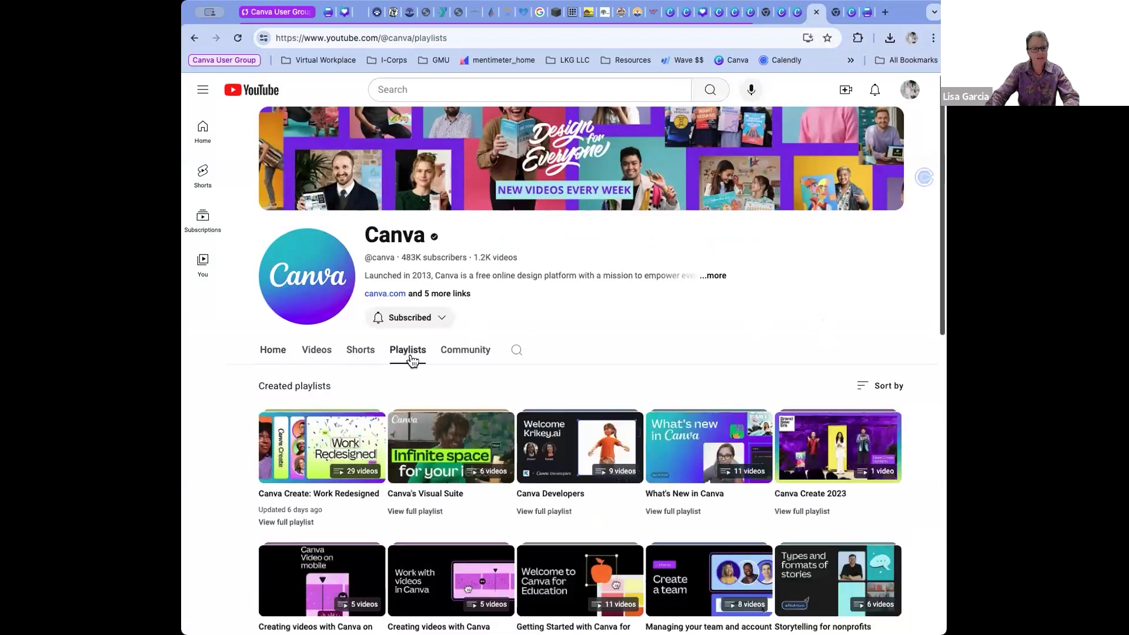
scroll(413, 361, "down", 2)
scroll(415, 362, "up", 3)
scroll(415, 362, "down", 6)
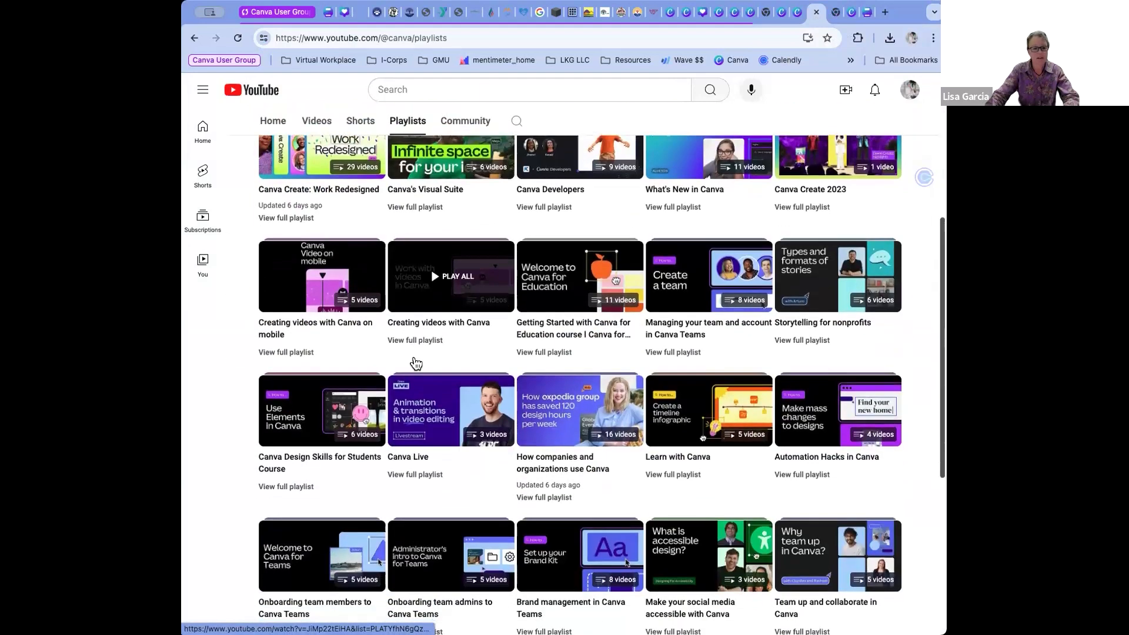
scroll(412, 361, "up", 5)
Search within Canva's YouTube channel for nonprofit.
left_click(514, 351)
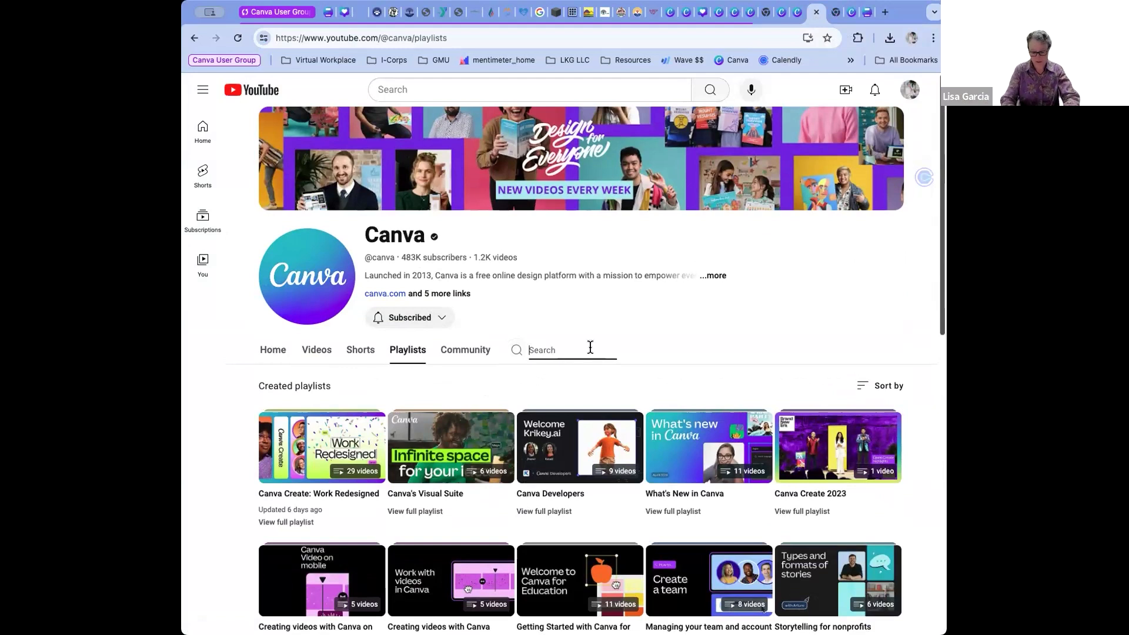
type("non")
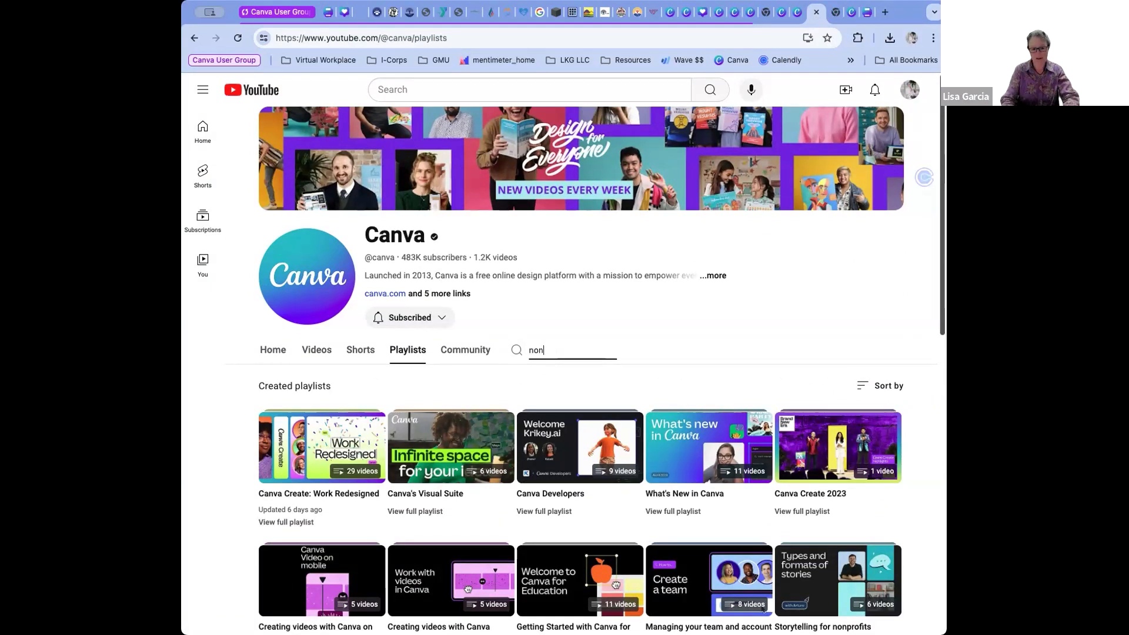
type("proft")
key("Return")
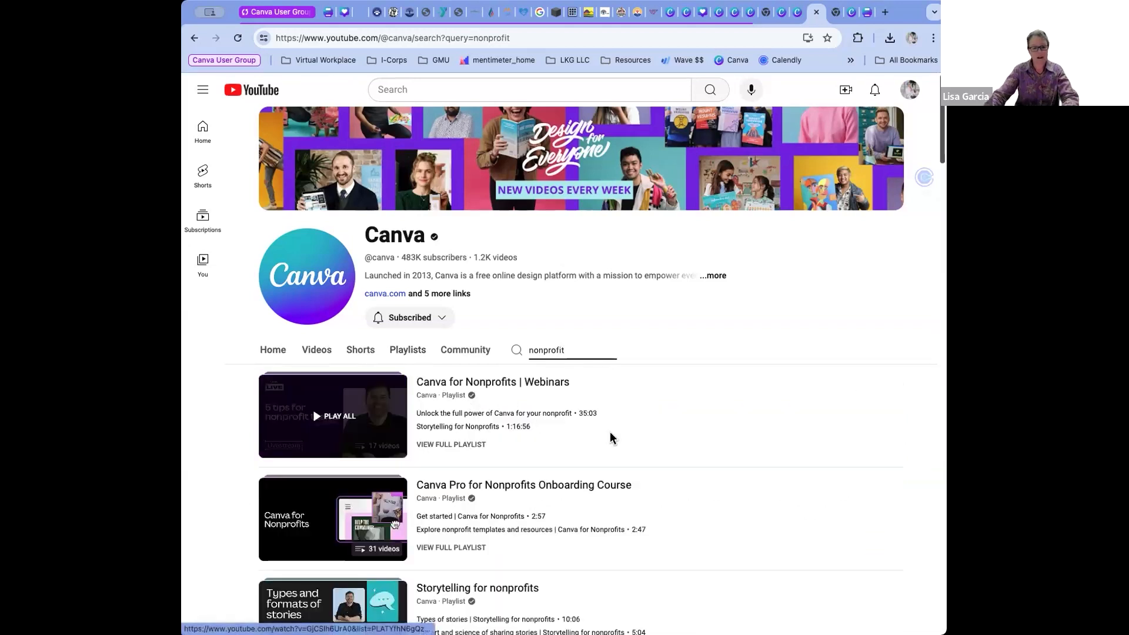
Open the full Canva for Nonprofits | Webinars playlist from the search results and copy its share link.
scroll(612, 438, "down", 3)
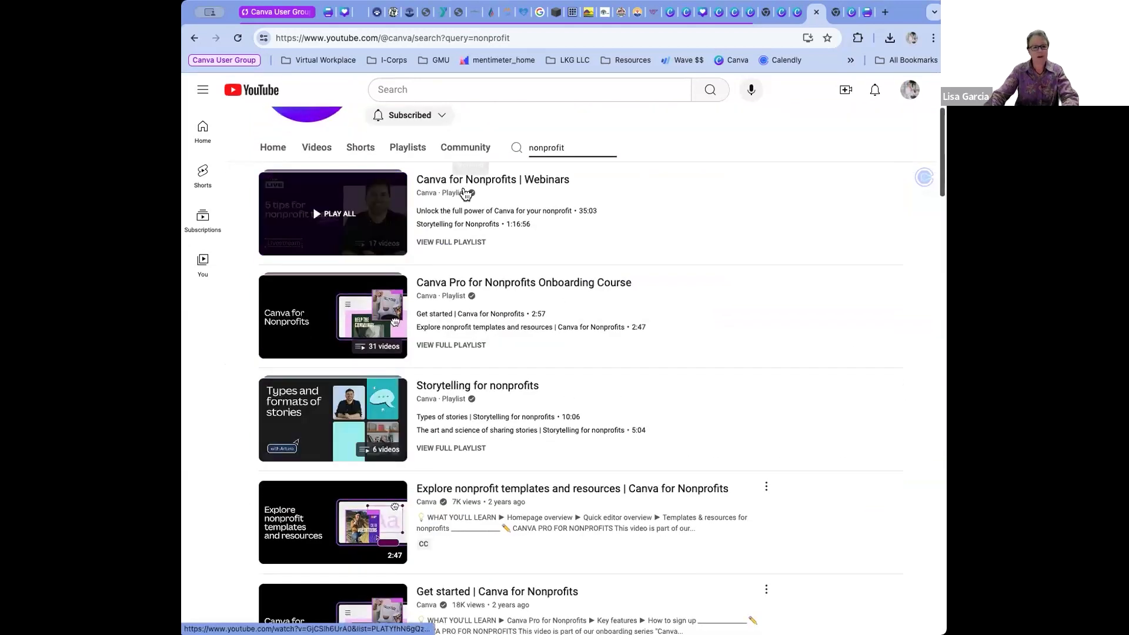
left_click(466, 184)
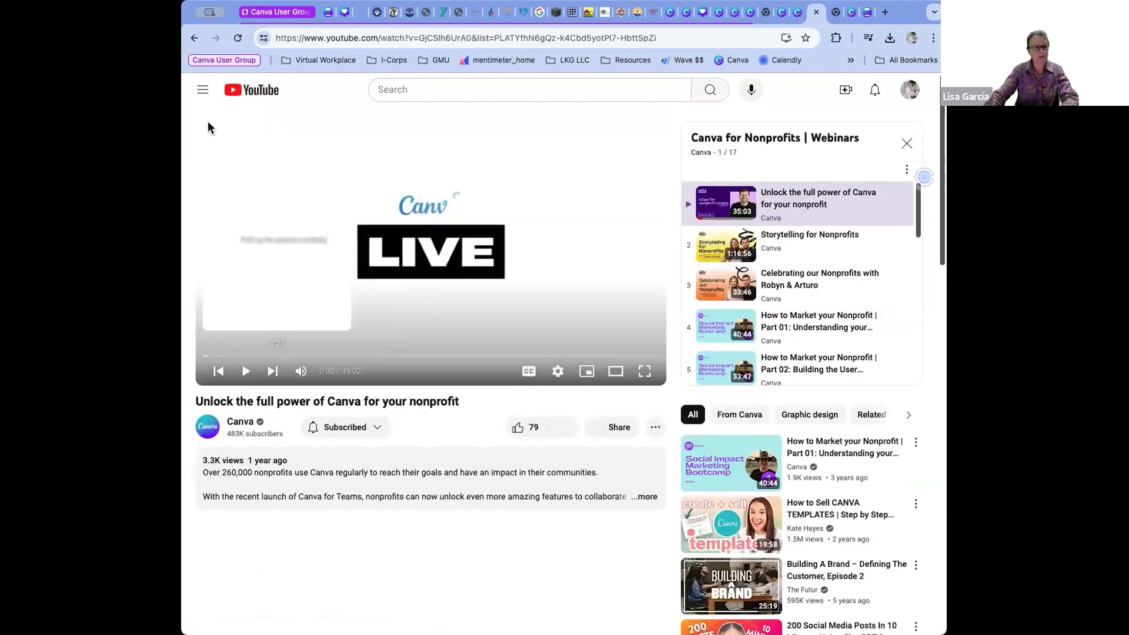
left_click(194, 39)
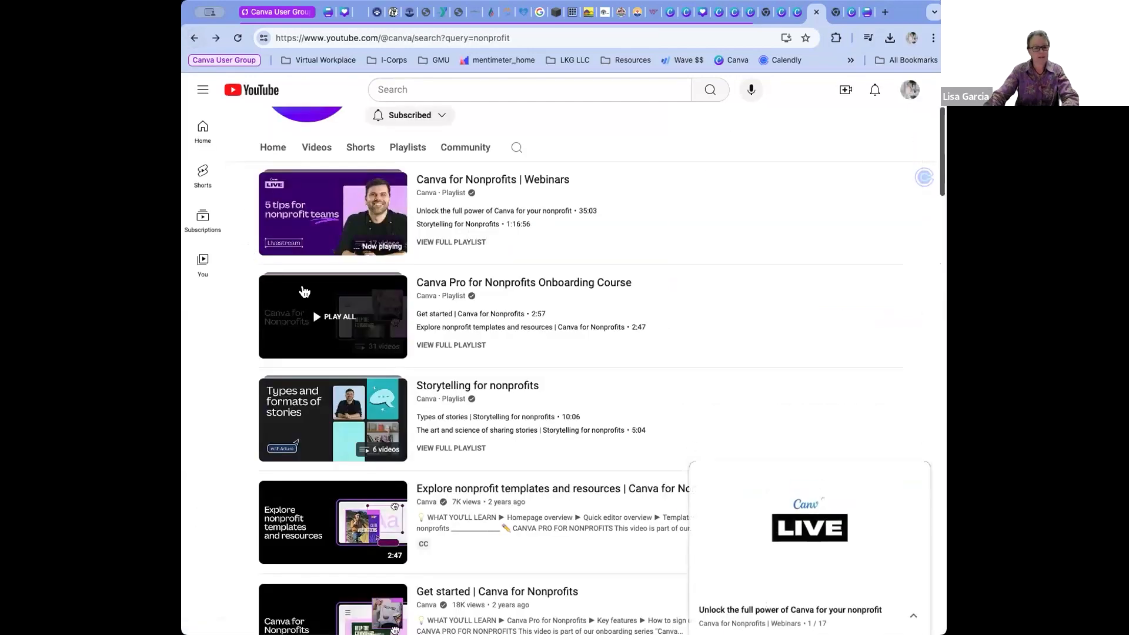
left_click(462, 243)
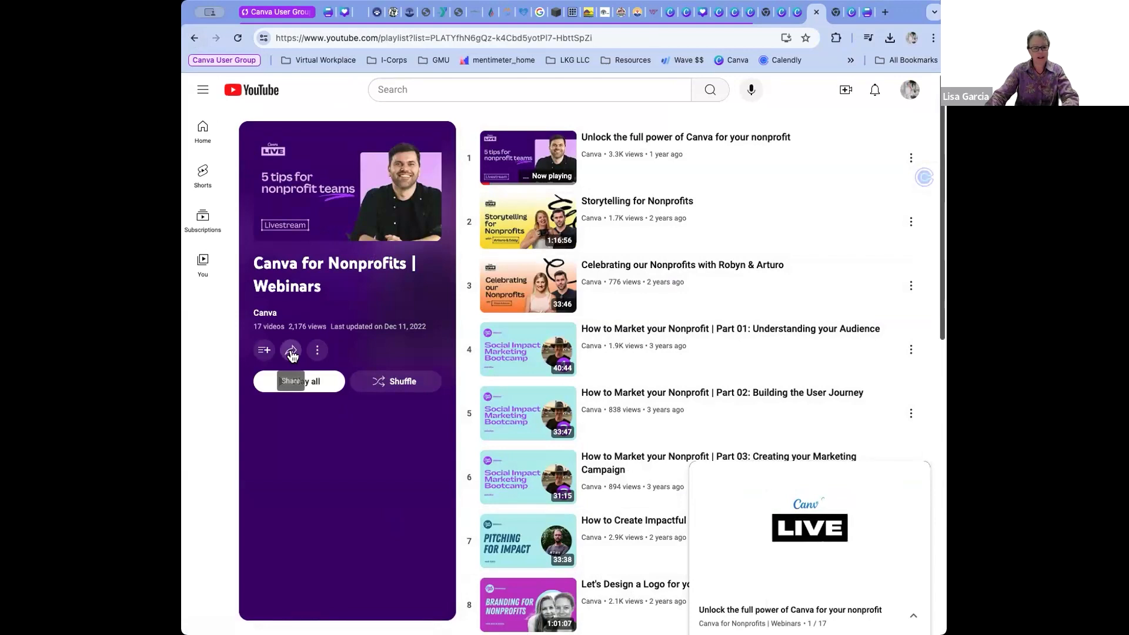
left_click(291, 351)
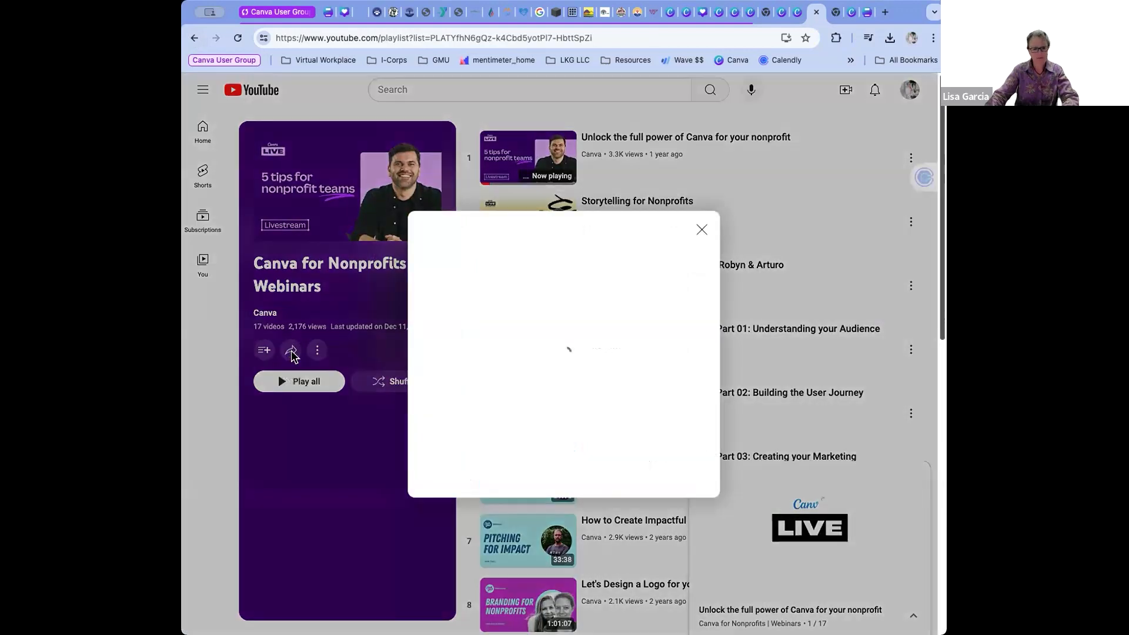
left_click(686, 403)
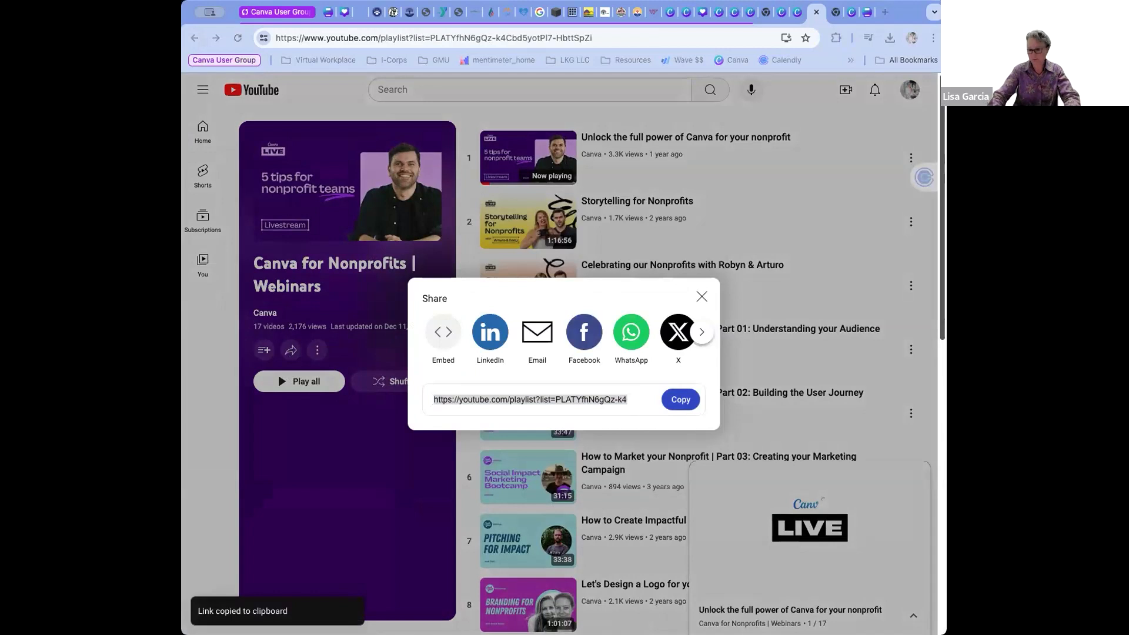
left_click(701, 296)
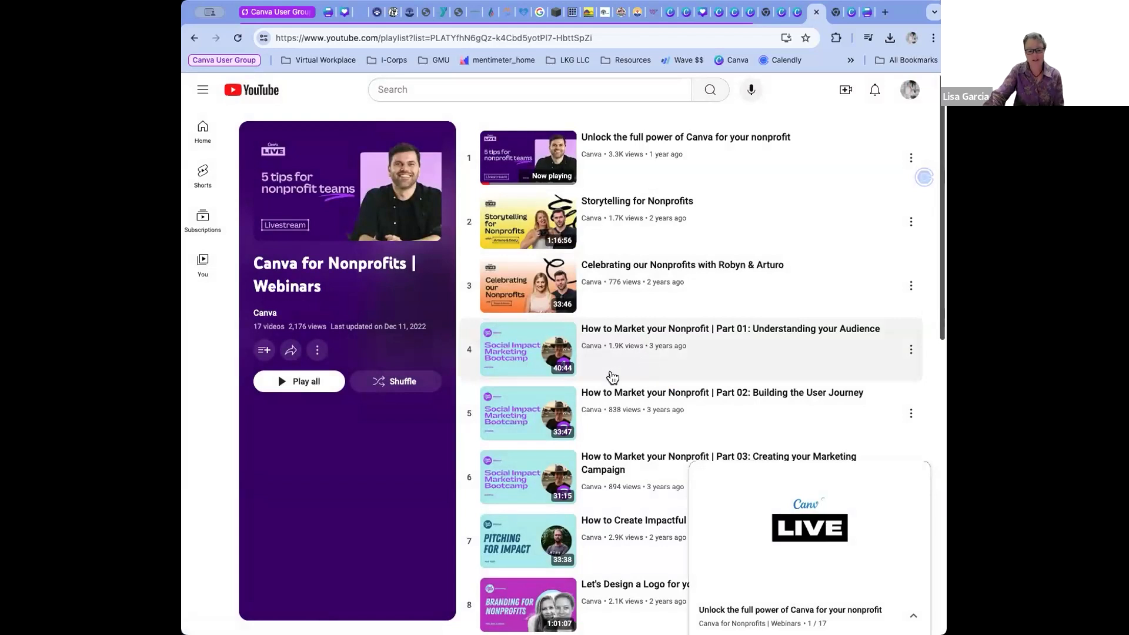
Look through the videos in the nonprofit webinars playlist and return to the channel's search results.
scroll(560, 413, "down", 3)
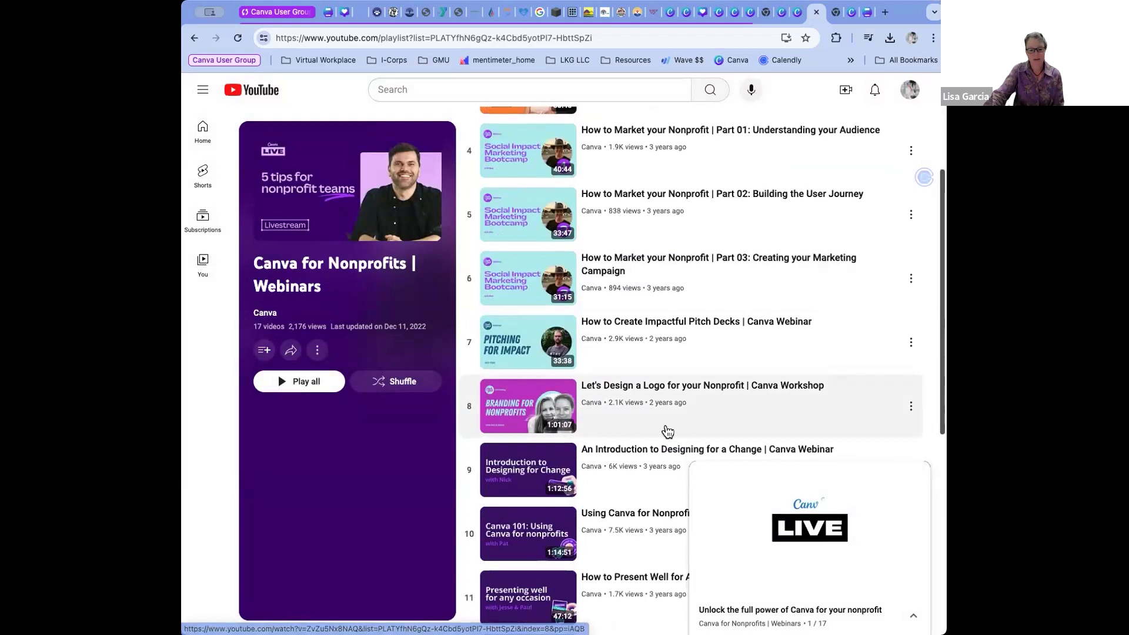
scroll(666, 430, "down", 2)
scroll(666, 429, "up", 5)
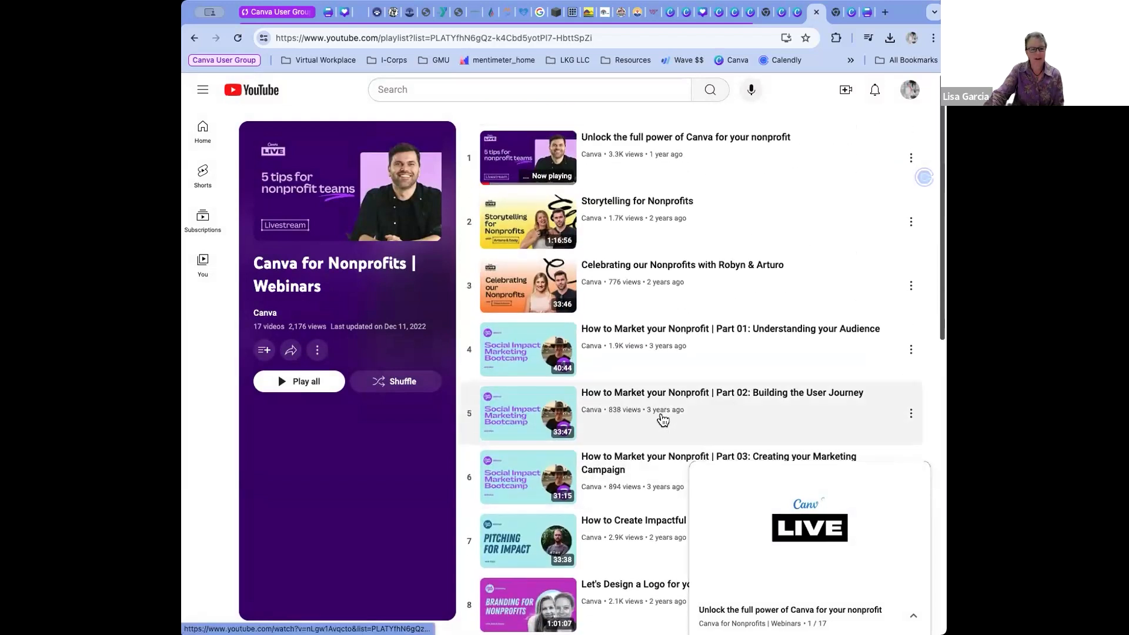
left_click(192, 38)
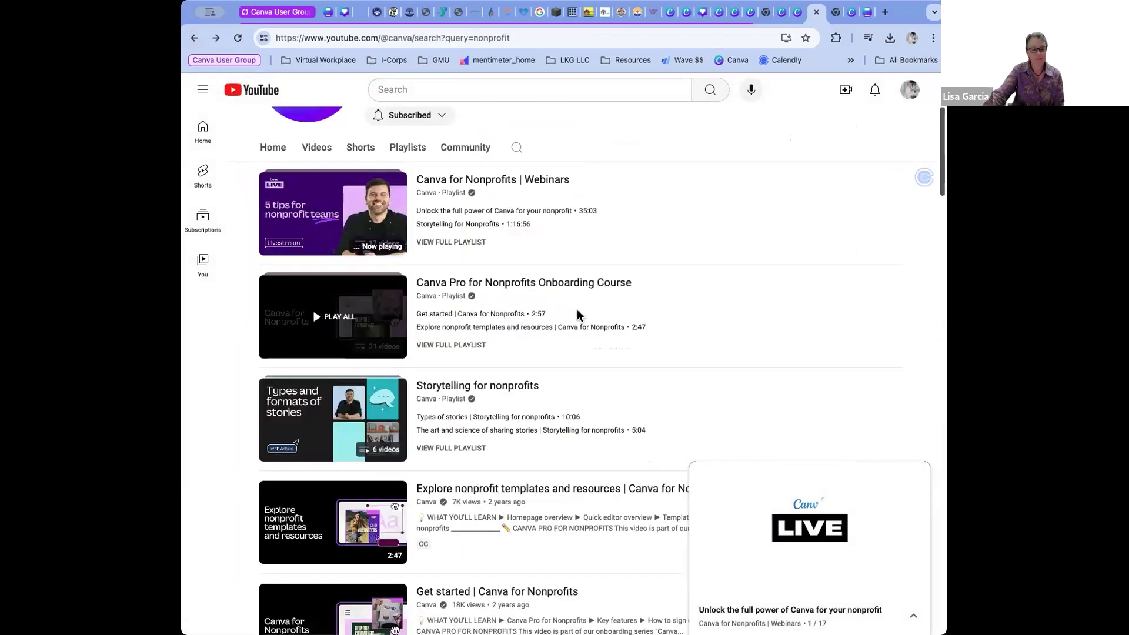
Open the full Storytelling for nonprofits playlist from the search results and copy its share link.
scroll(769, 372, "down", 1)
scroll(770, 370, "down", 3)
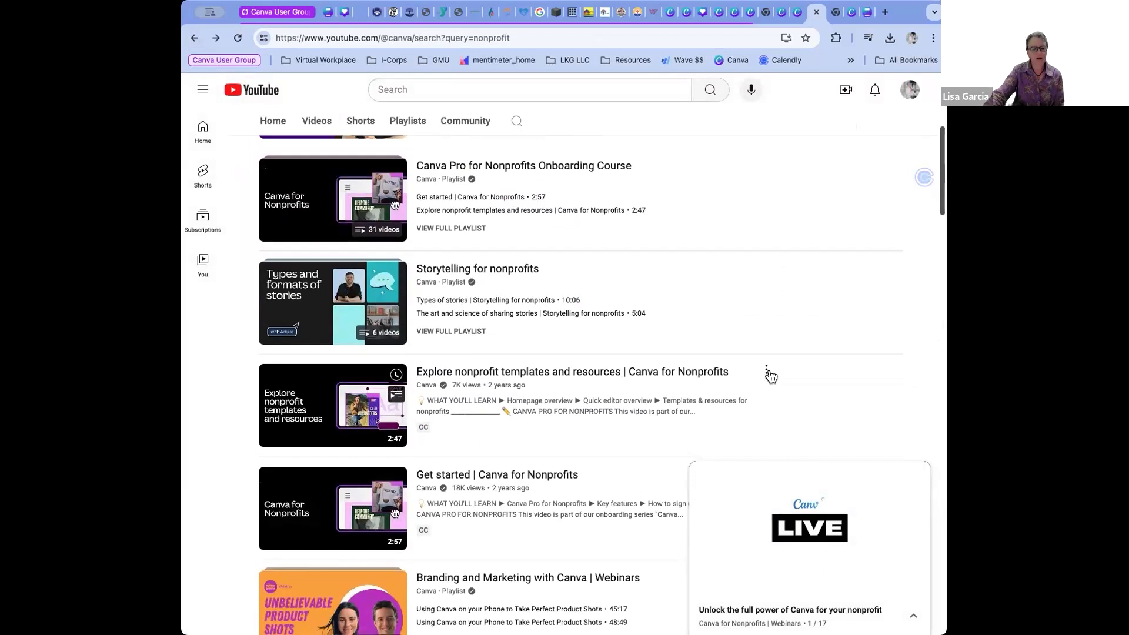
scroll(766, 376, "down", 2)
scroll(552, 312, "up", 1)
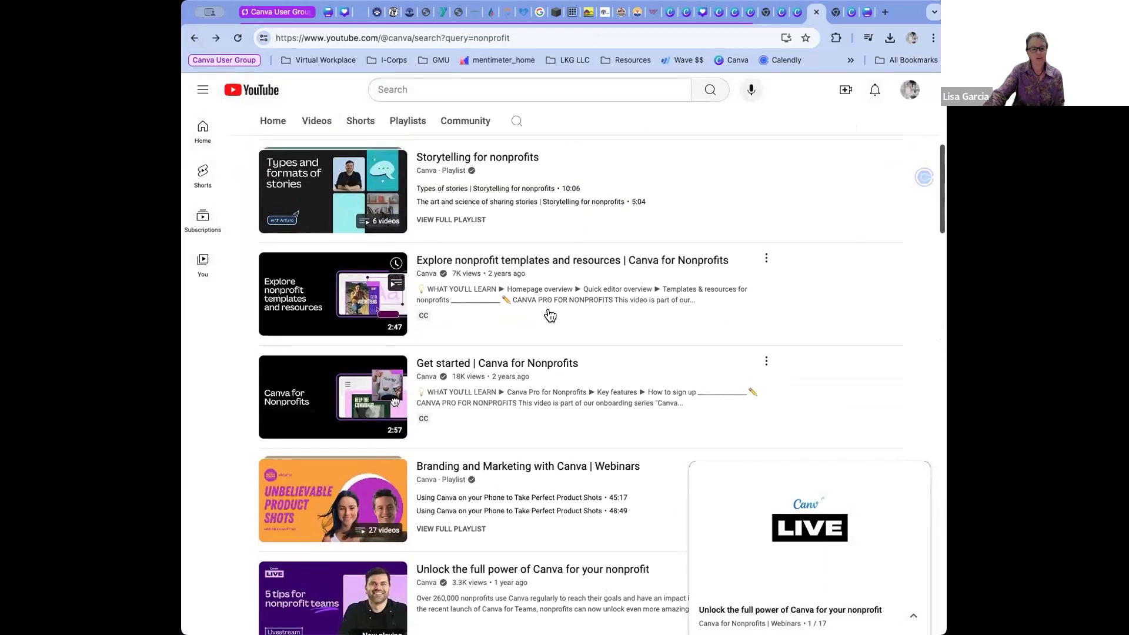
left_click(438, 243)
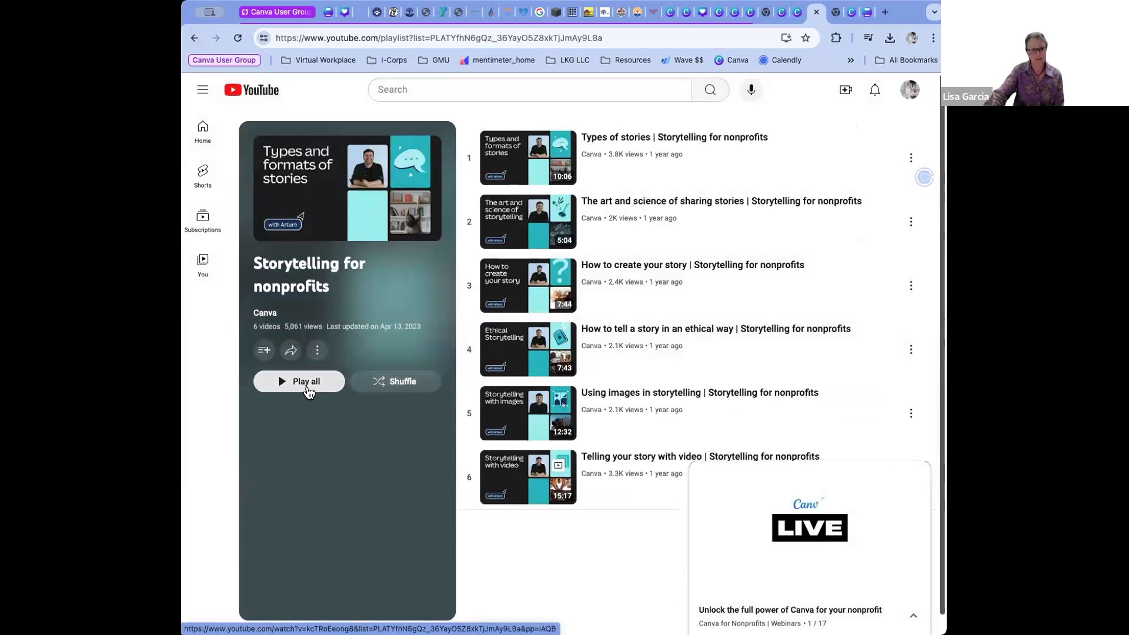
left_click(290, 351)
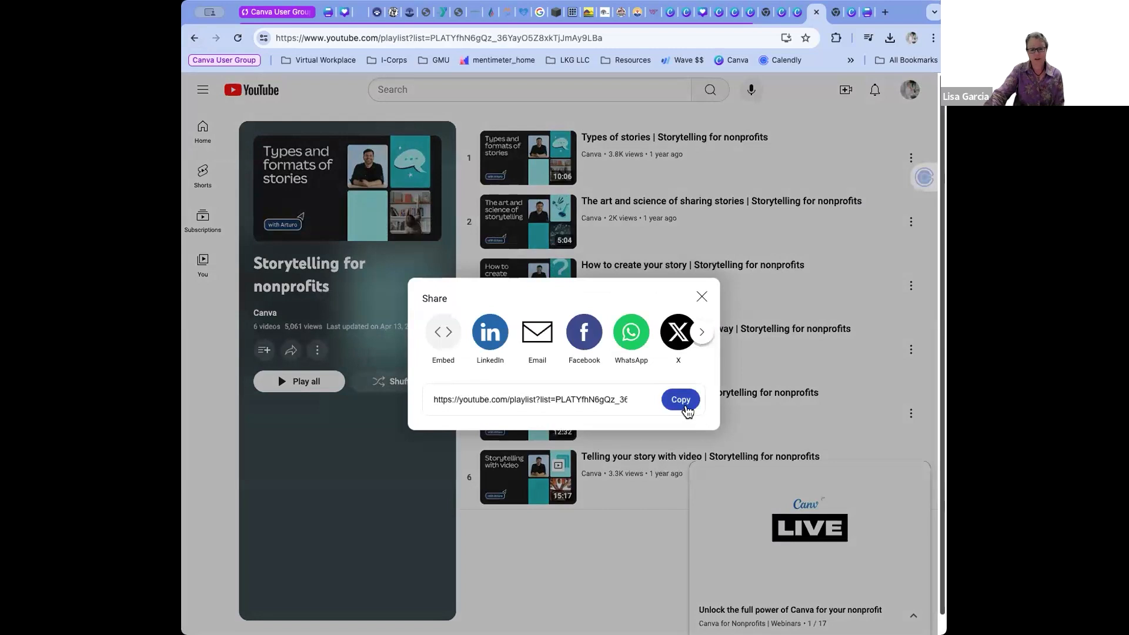
left_click(680, 399)
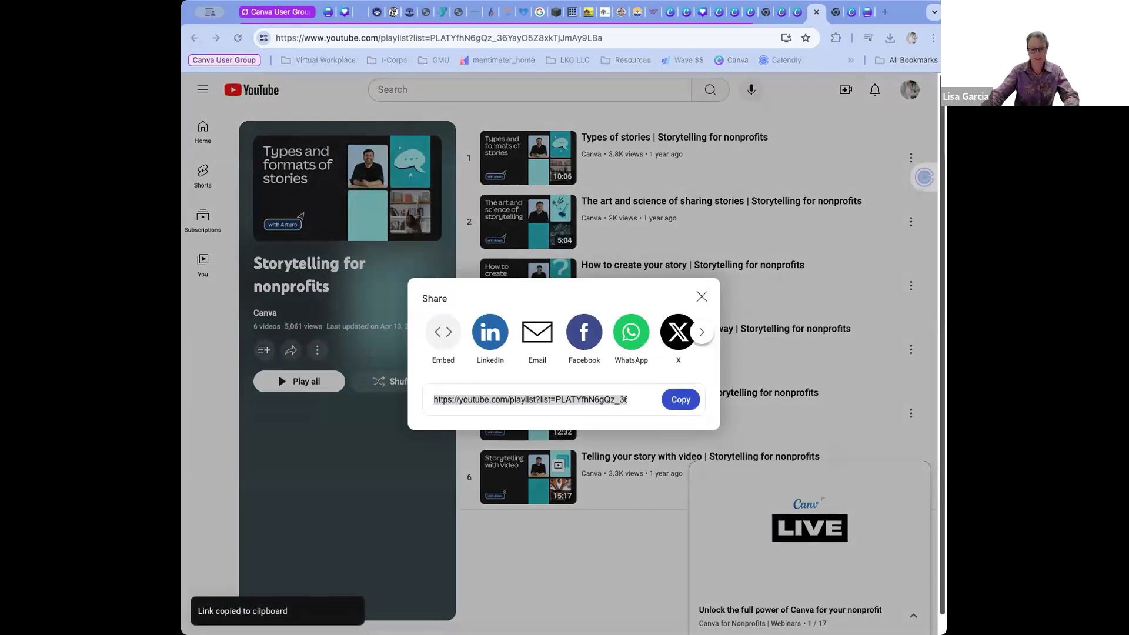
left_click(700, 301)
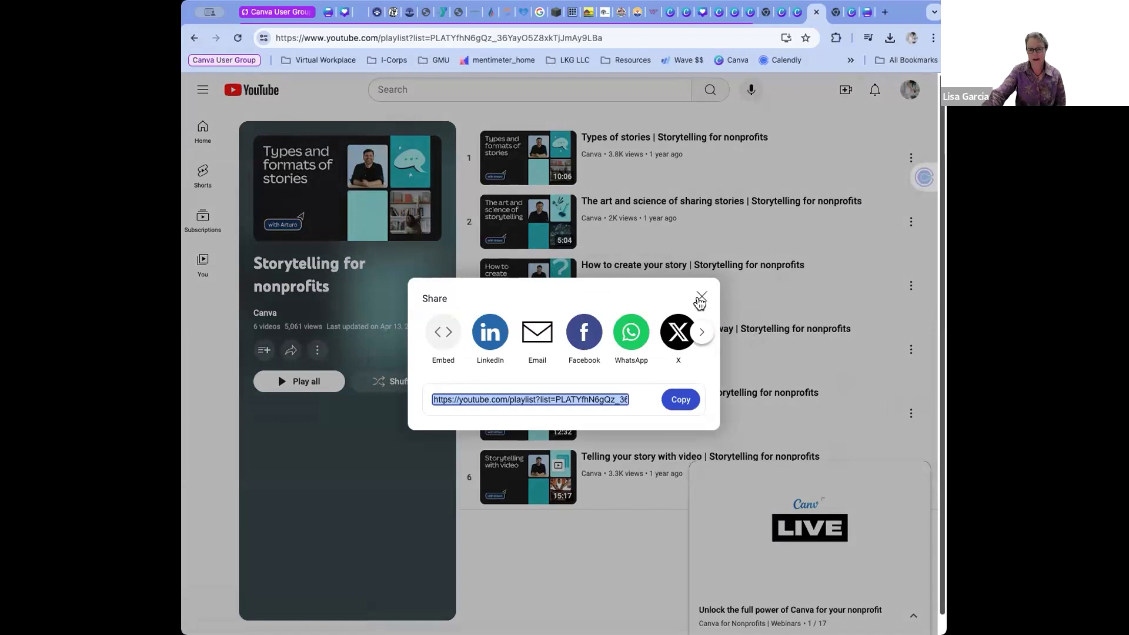
left_click(700, 299)
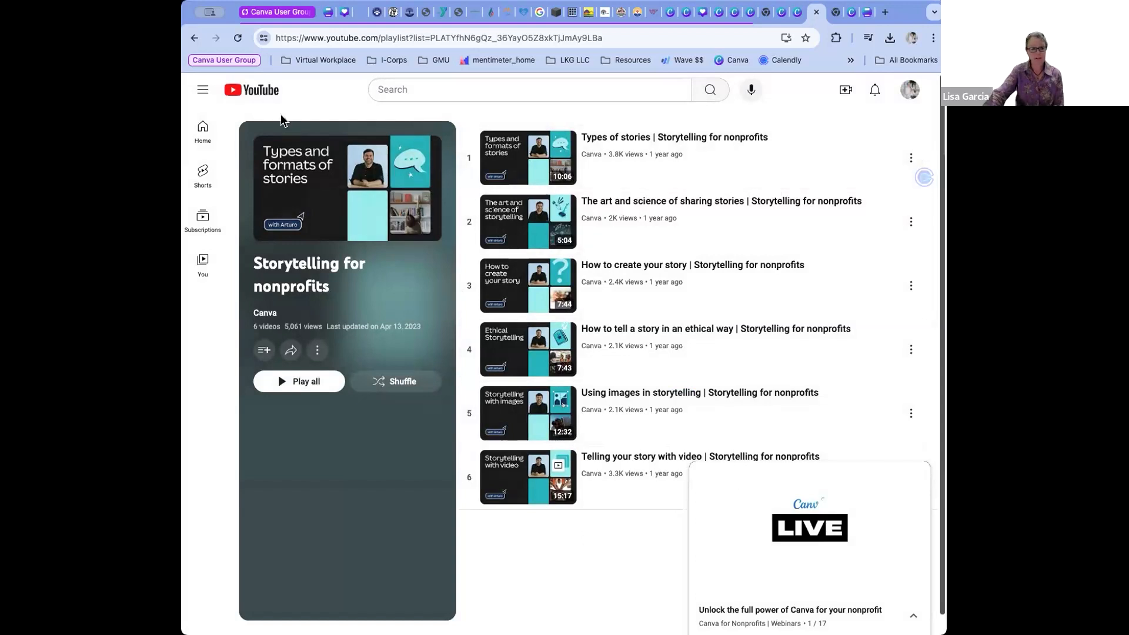
Go back to the channel's playlists and switch to the already open Canva for Nonprofits overview page.
left_click(196, 39)
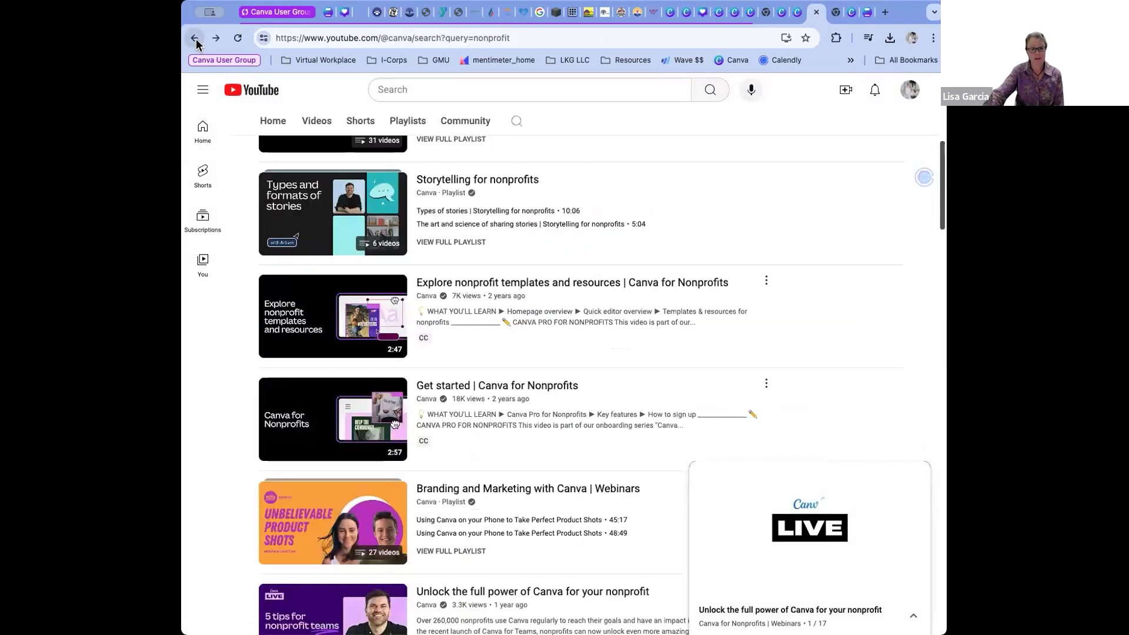
left_click(196, 39)
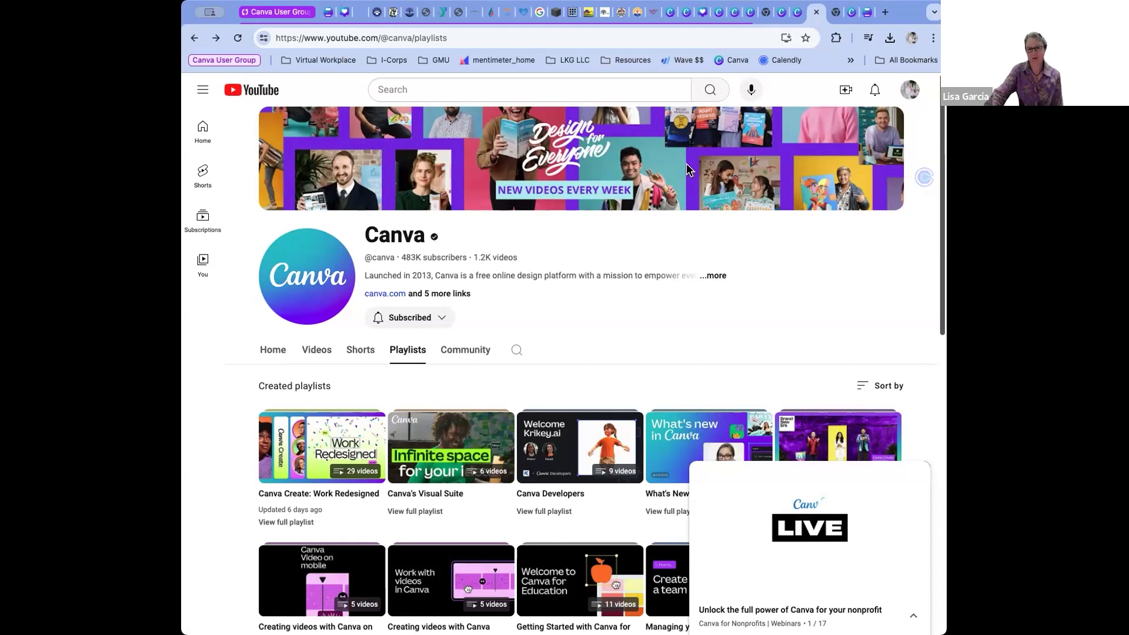
left_click(797, 13)
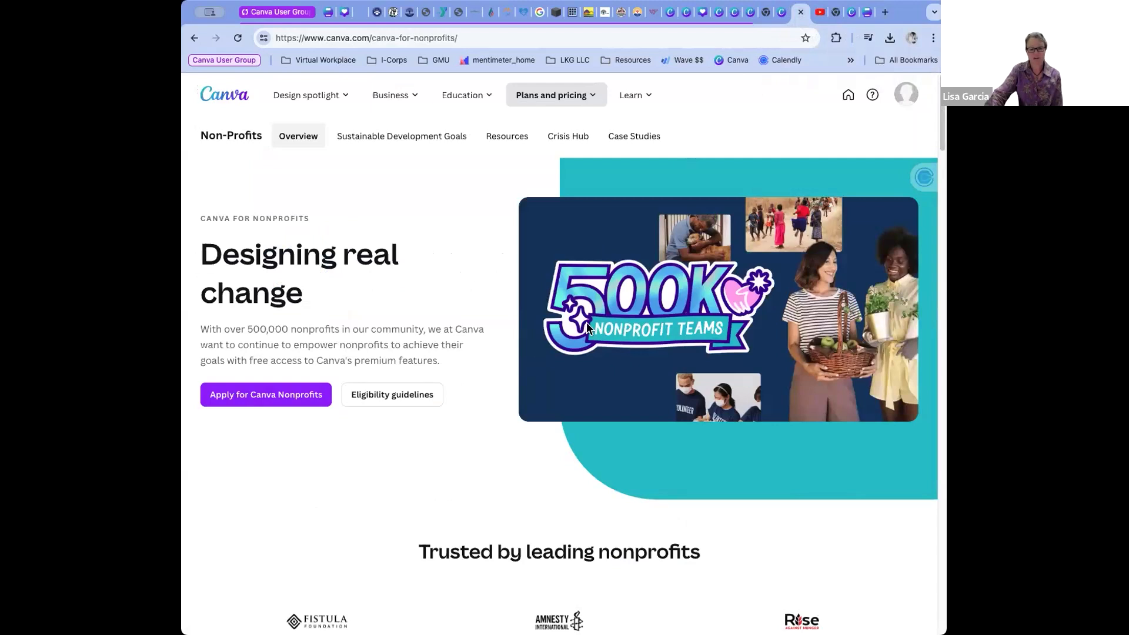
Switch to the Design School page, open the Canva for Beginners course, copy its web address and look over the first lesson's page.
left_click(783, 15)
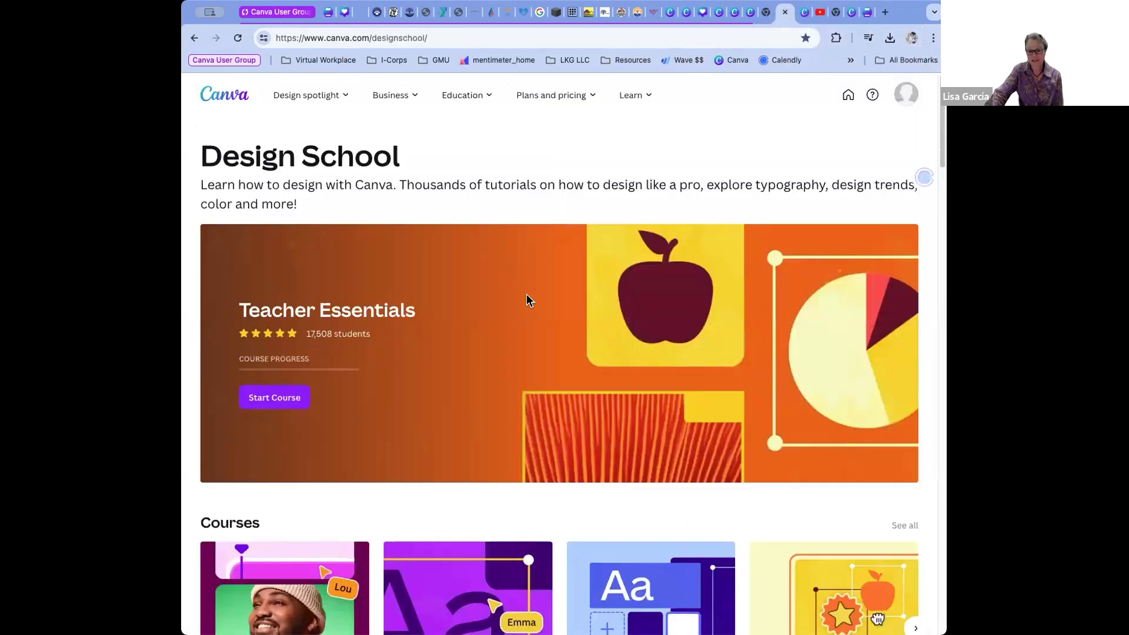
scroll(523, 312, "down", 5)
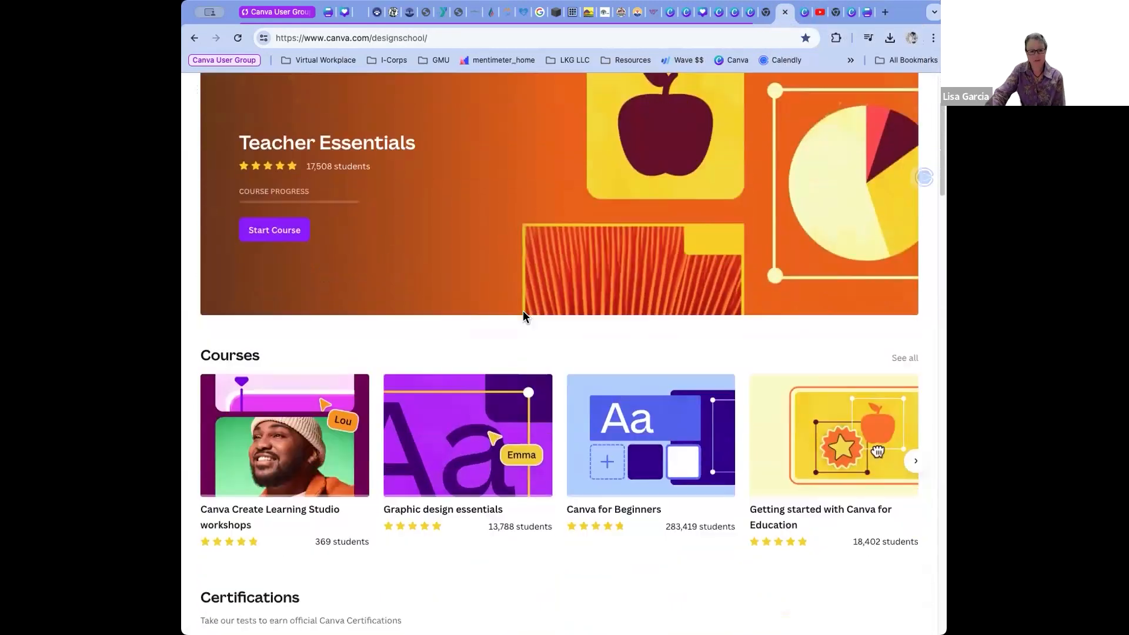
scroll(529, 320, "down", 2)
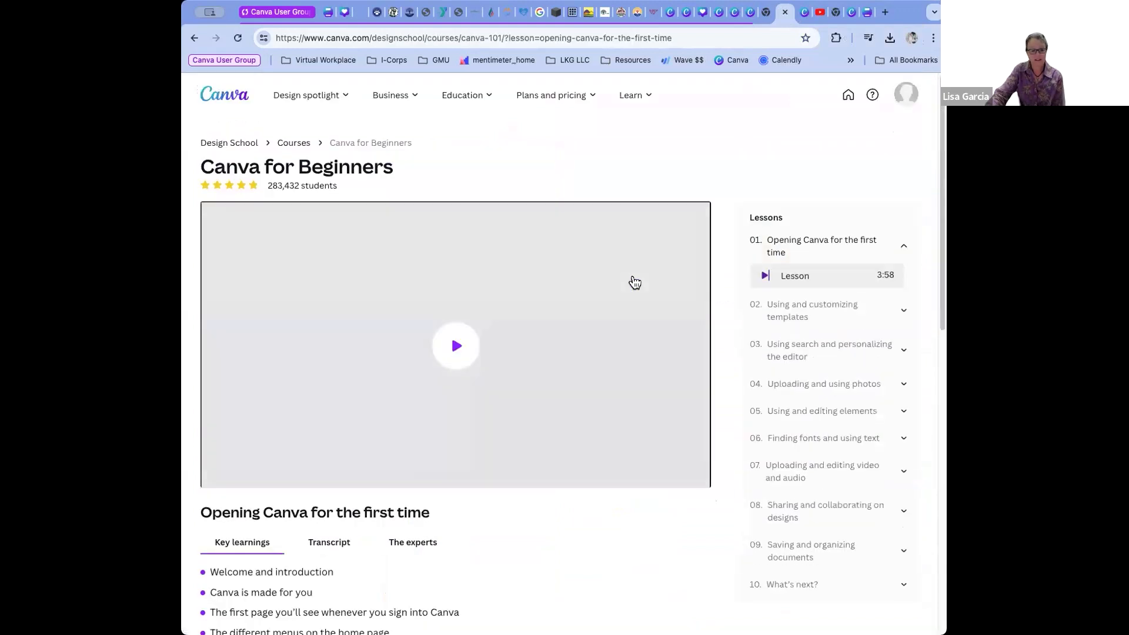
left_click(679, 39)
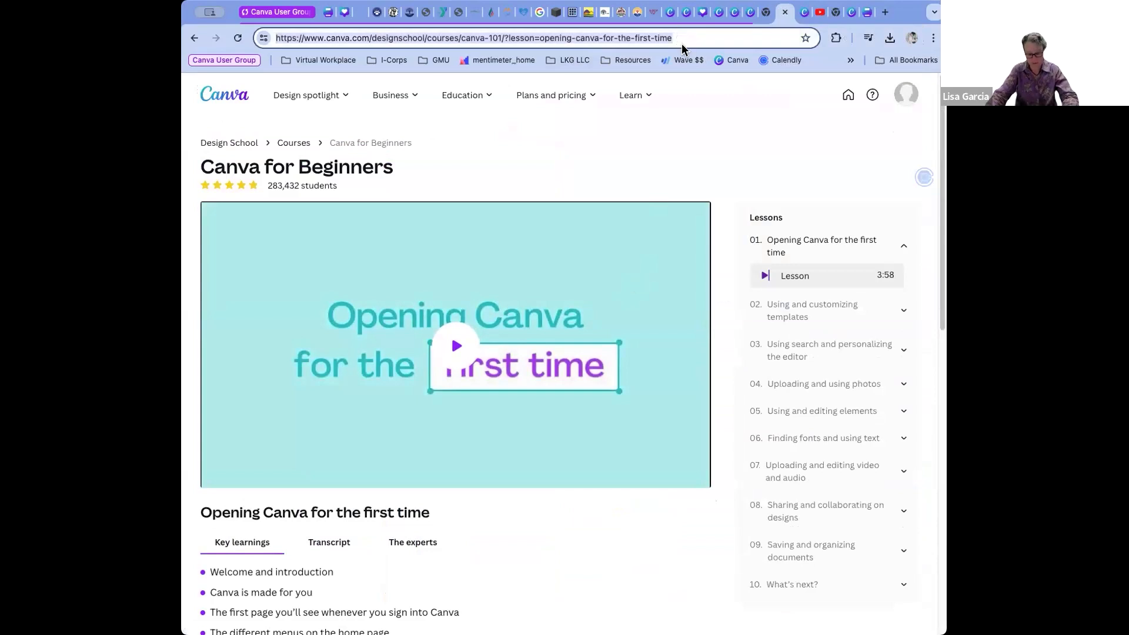
key("super+Tab")
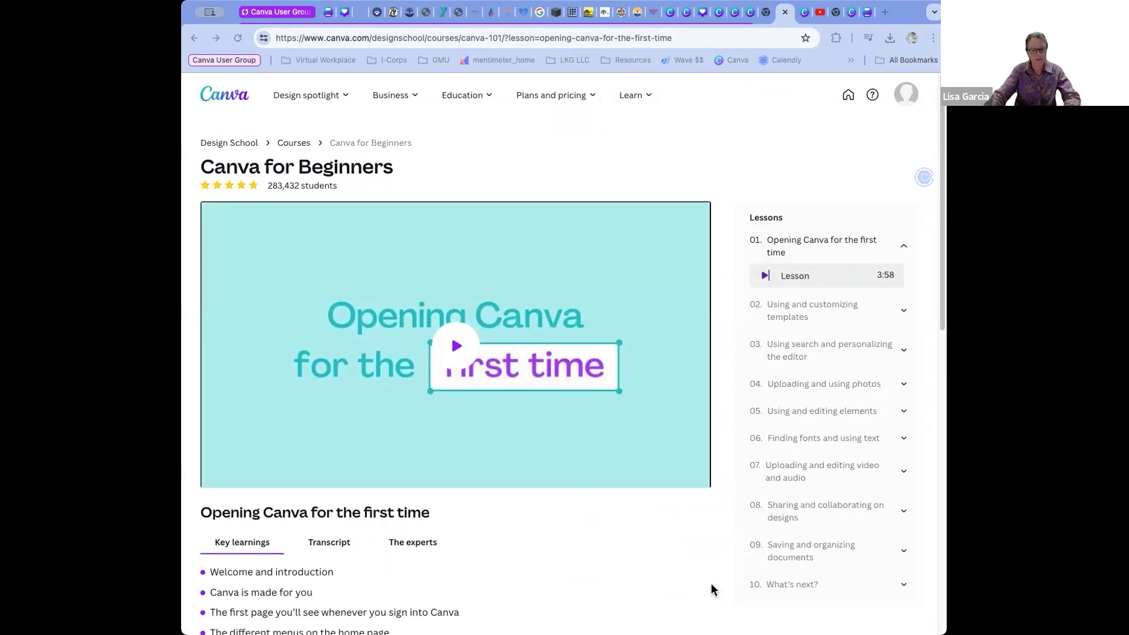
scroll(633, 564, "down", 3)
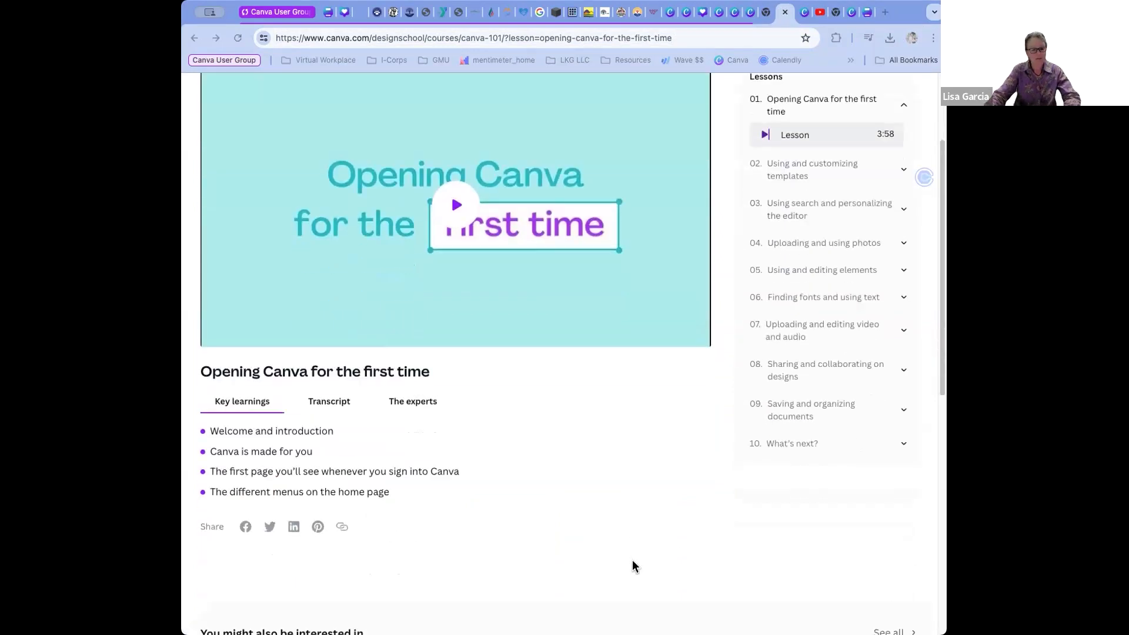
Close the blank browser page and go from the design translation help article to the Help Center home page.
scroll(632, 565, "up", 3)
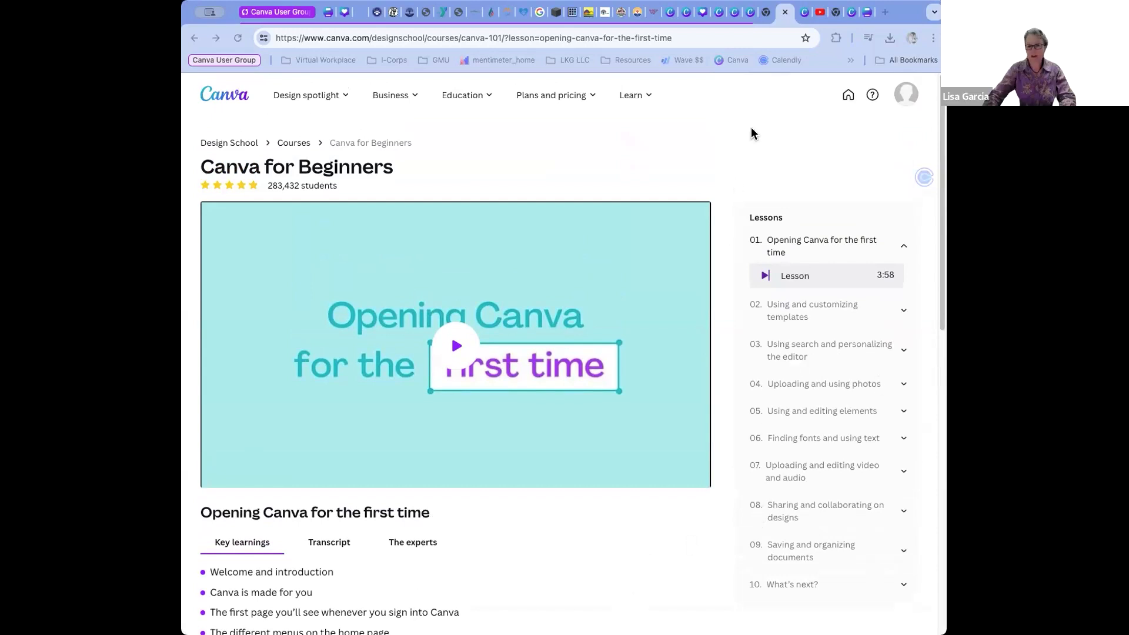
left_click(766, 13)
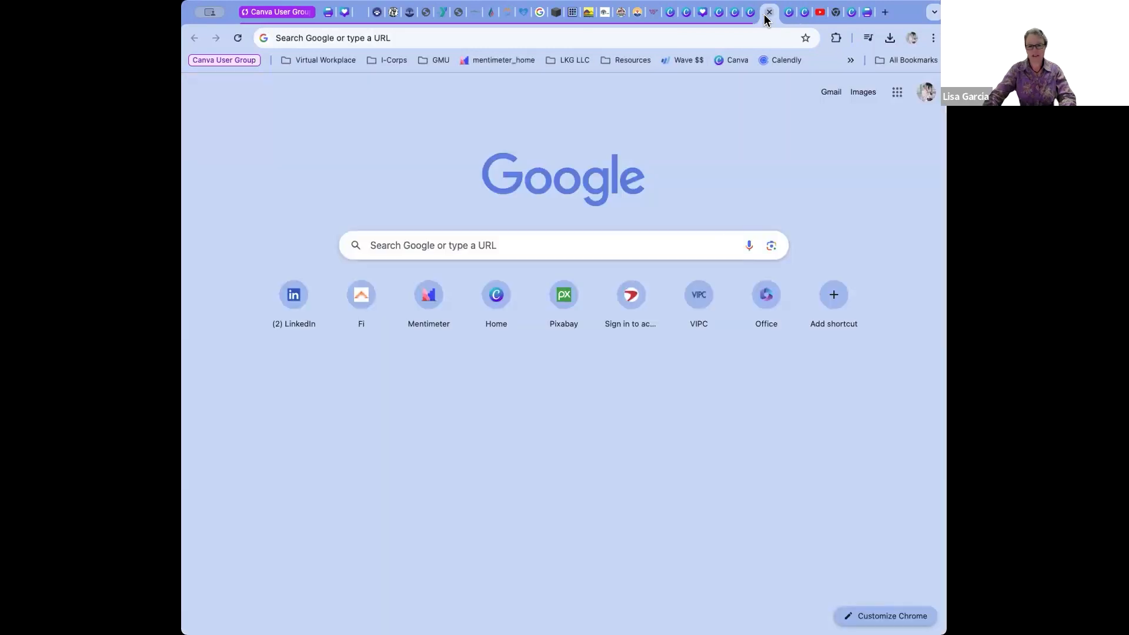
left_click(766, 12)
left_click(749, 13)
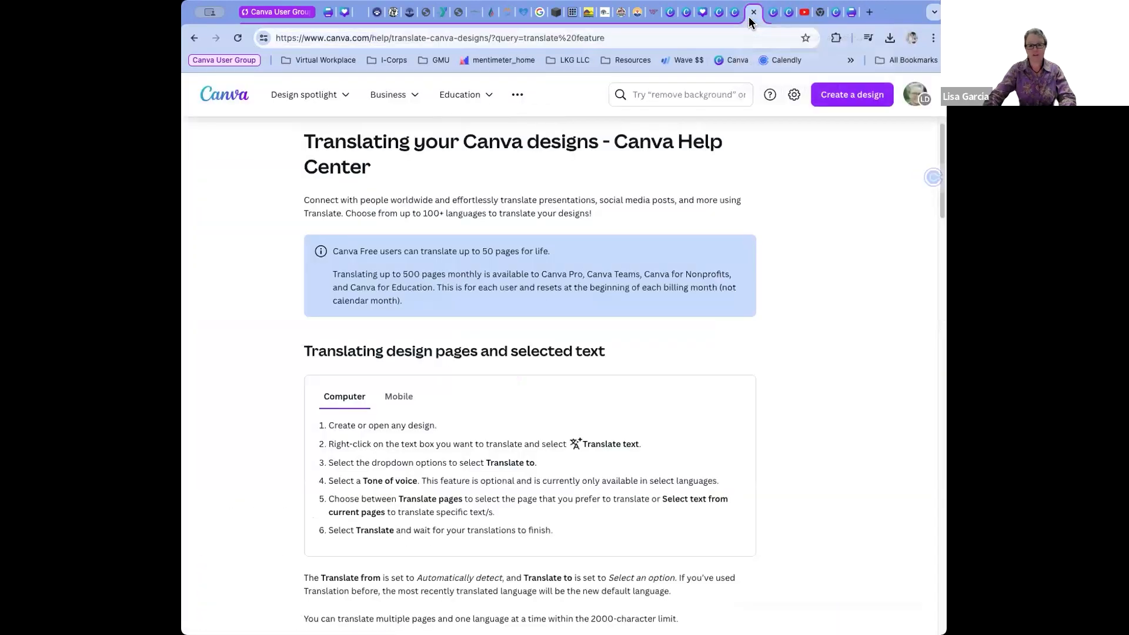
scroll(729, 260, "up", 1)
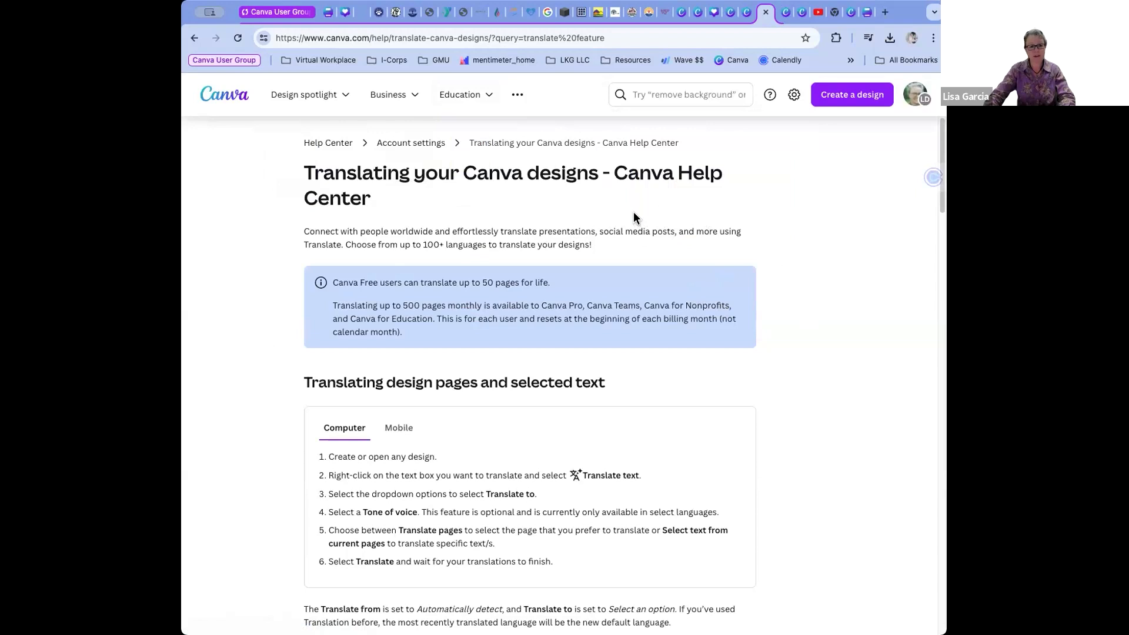
left_click(307, 144)
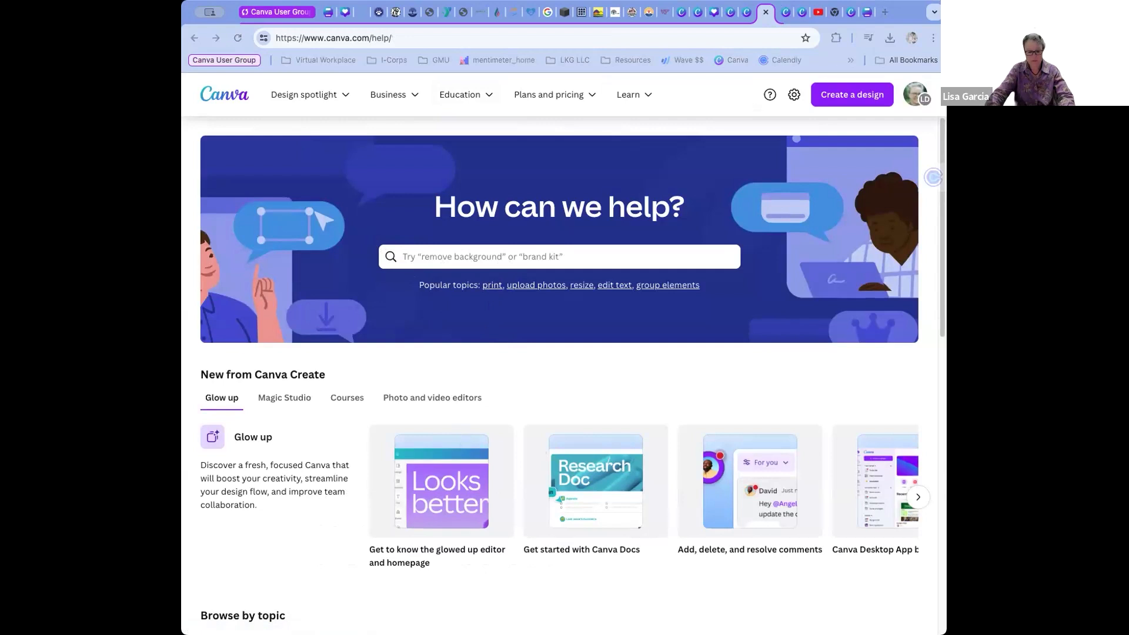
Search the Help Center for "editing photos" and open the Canva photo editor article.
left_click(506, 256)
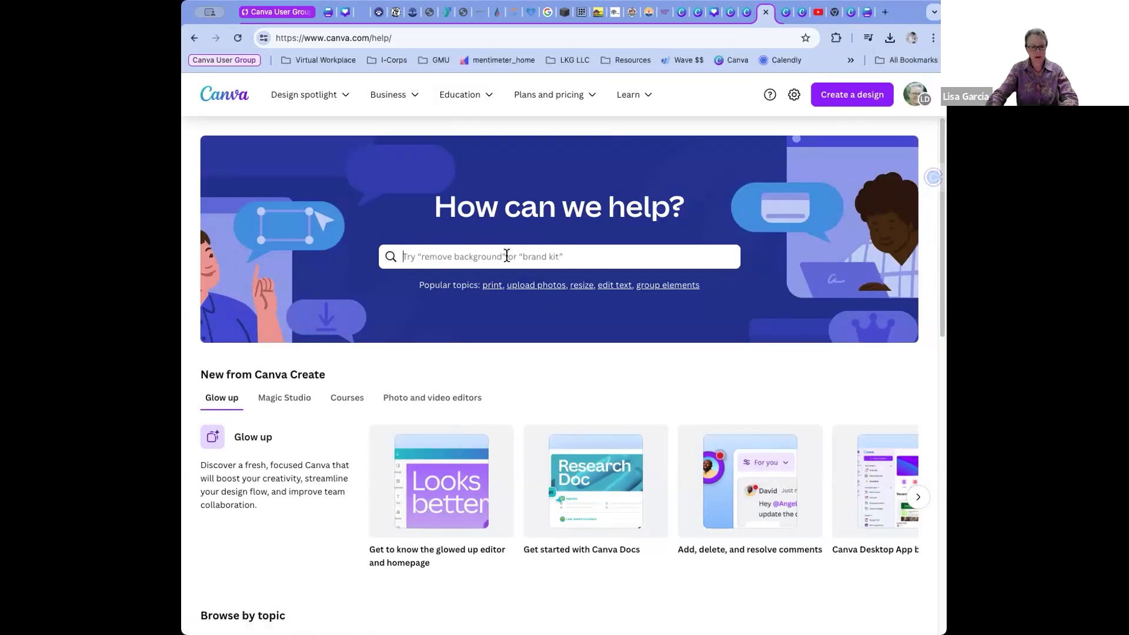
type("editing photos")
key("Return")
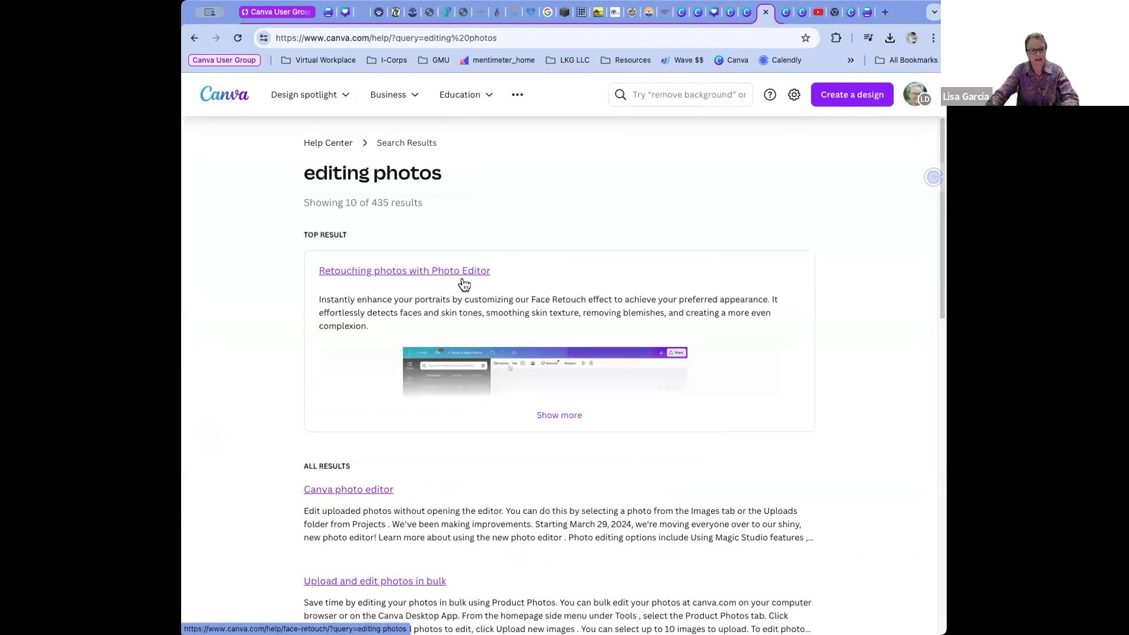
left_click(369, 489)
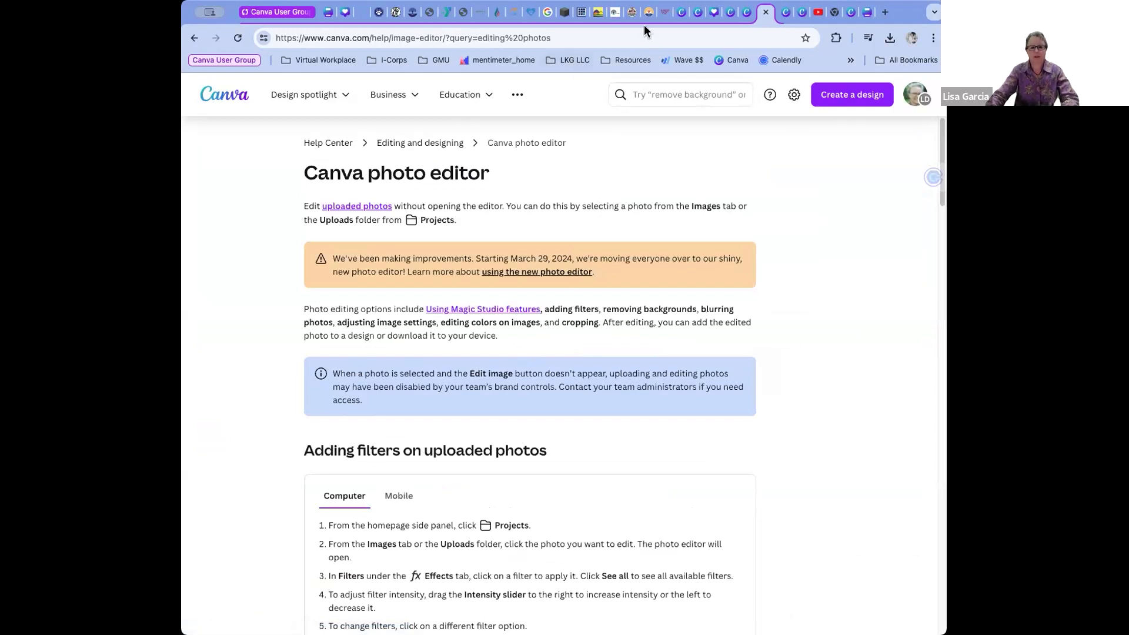
Return to the community garden flyer design, hide the templates and open the editing options for the Spanish page's main photo.
left_click(785, 21)
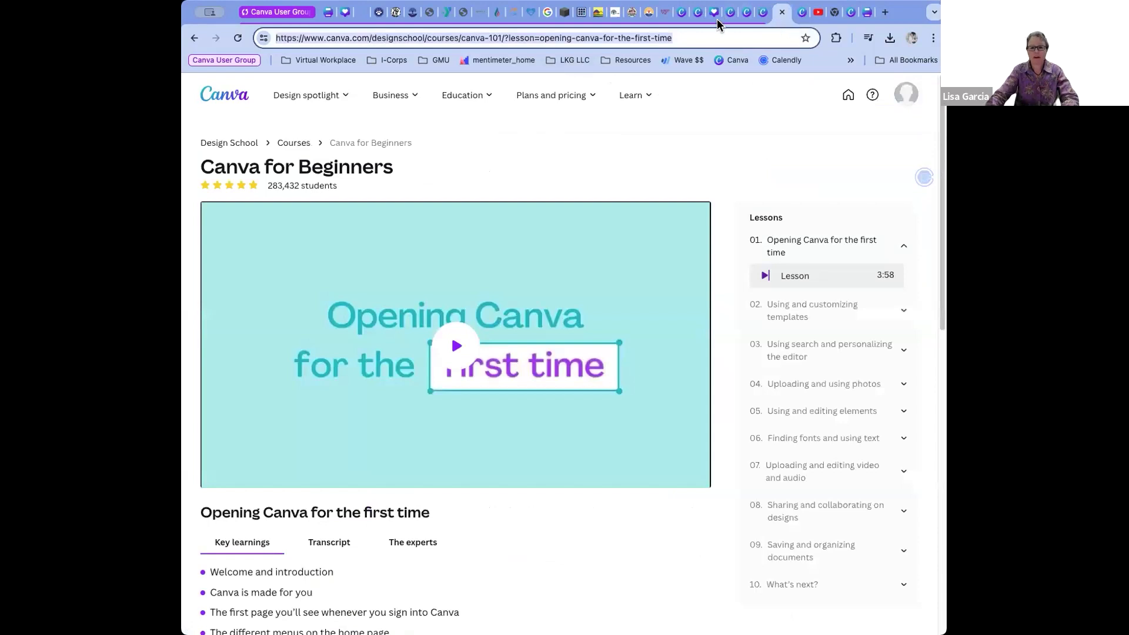
left_click(329, 15)
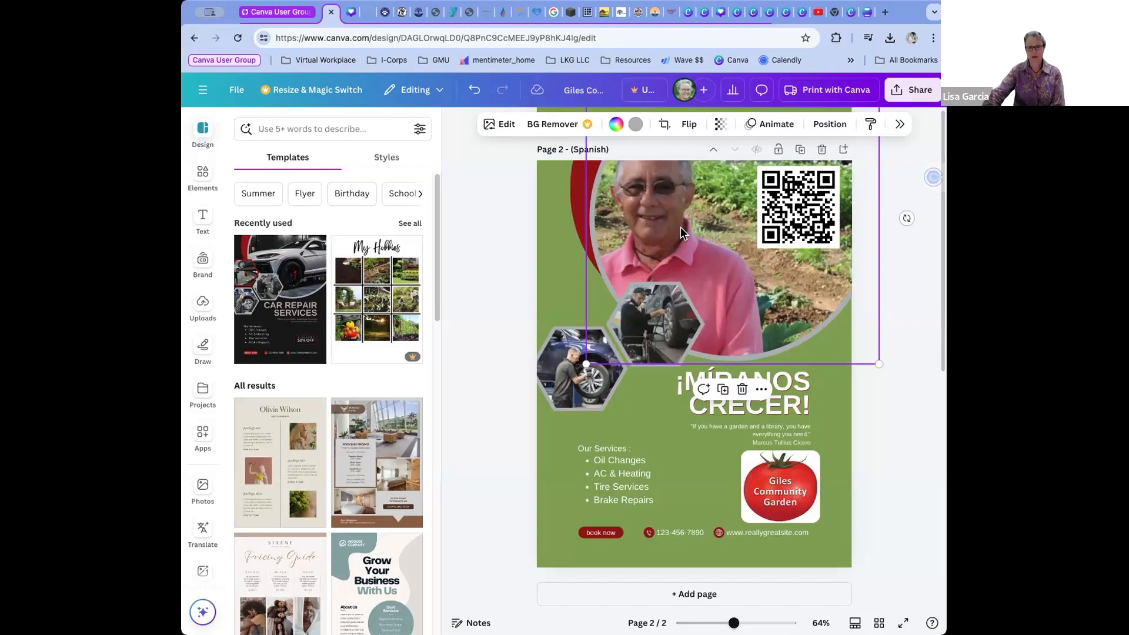
scroll(664, 412, "up", 5)
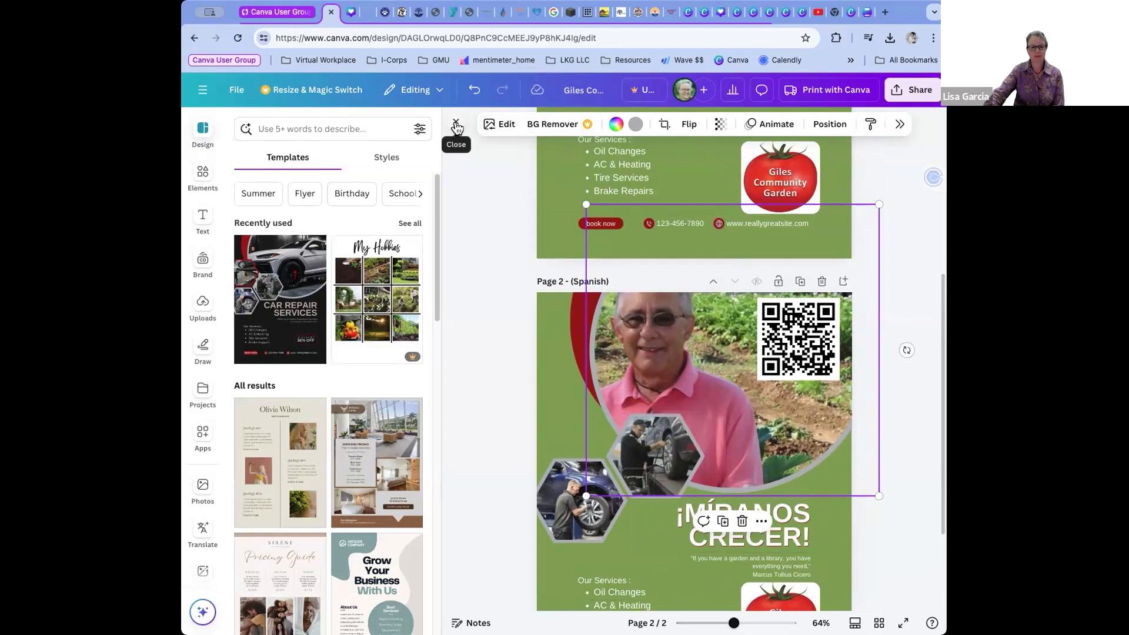
left_click(456, 126)
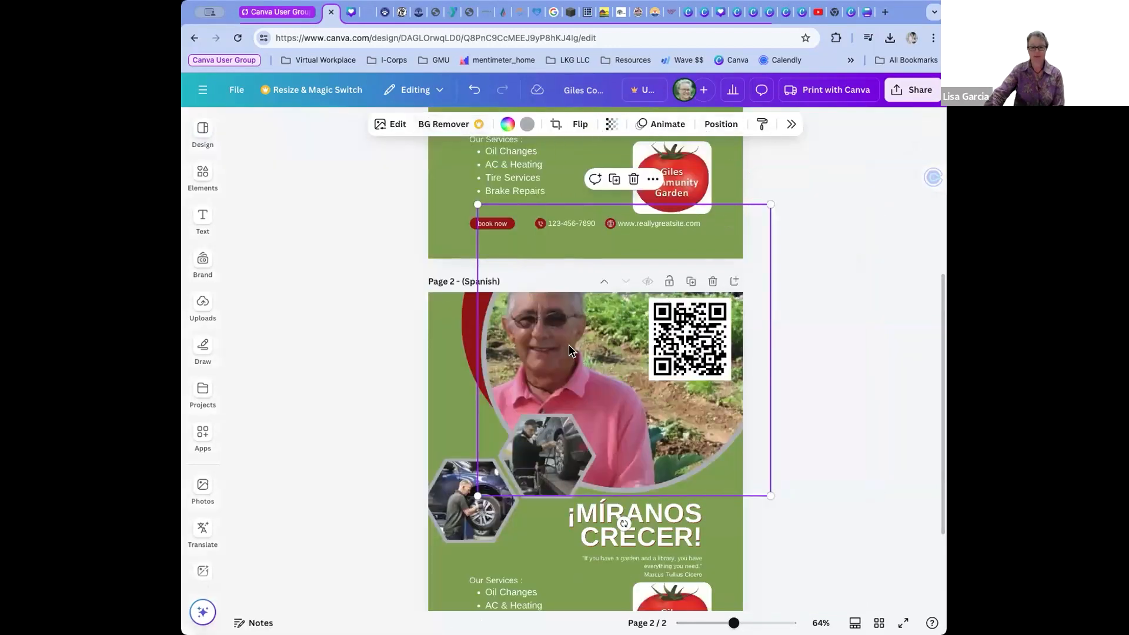
left_click(393, 126)
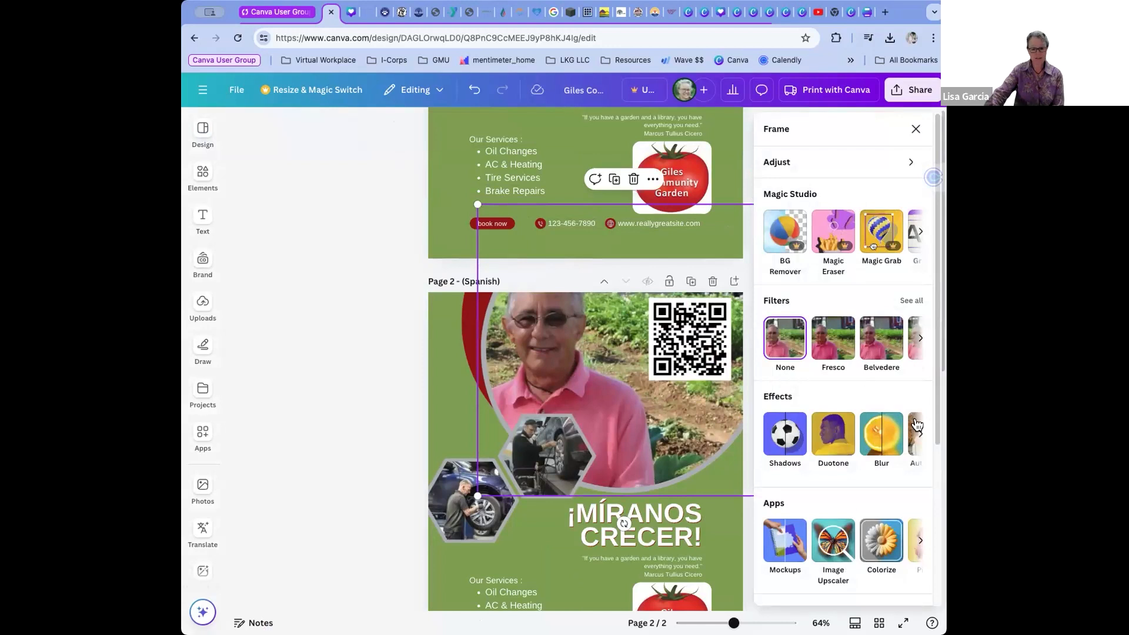
Browse all the photo filters and try the Newspaper and Classic mono filters on the man's photo.
scroll(942, 342, "down", 5)
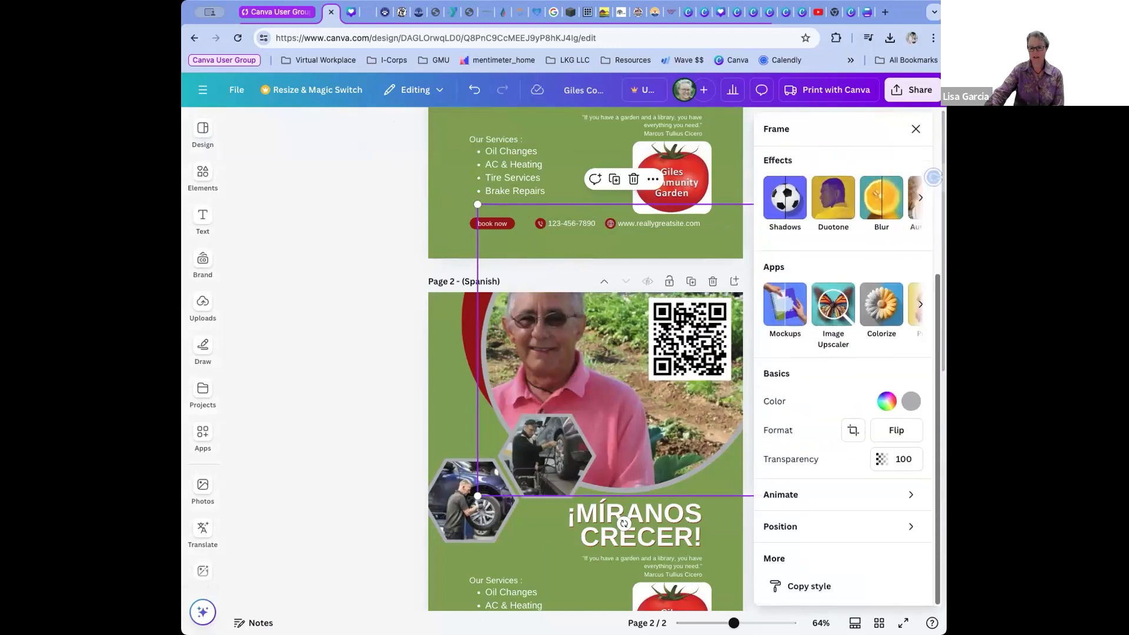
scroll(793, 347, "up", 5)
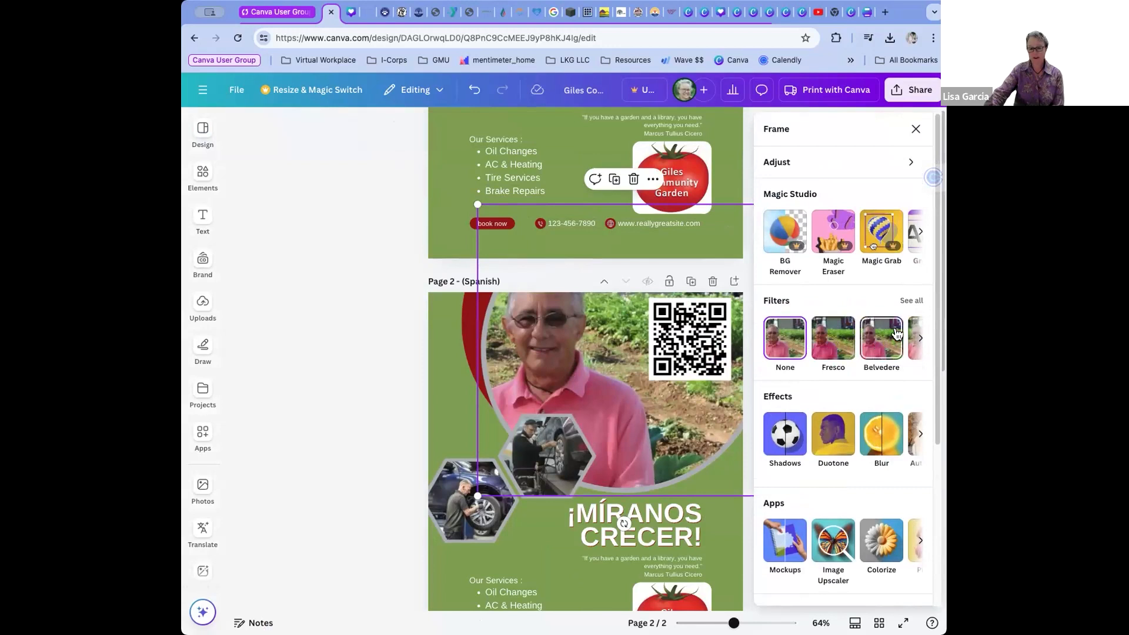
left_click(907, 301)
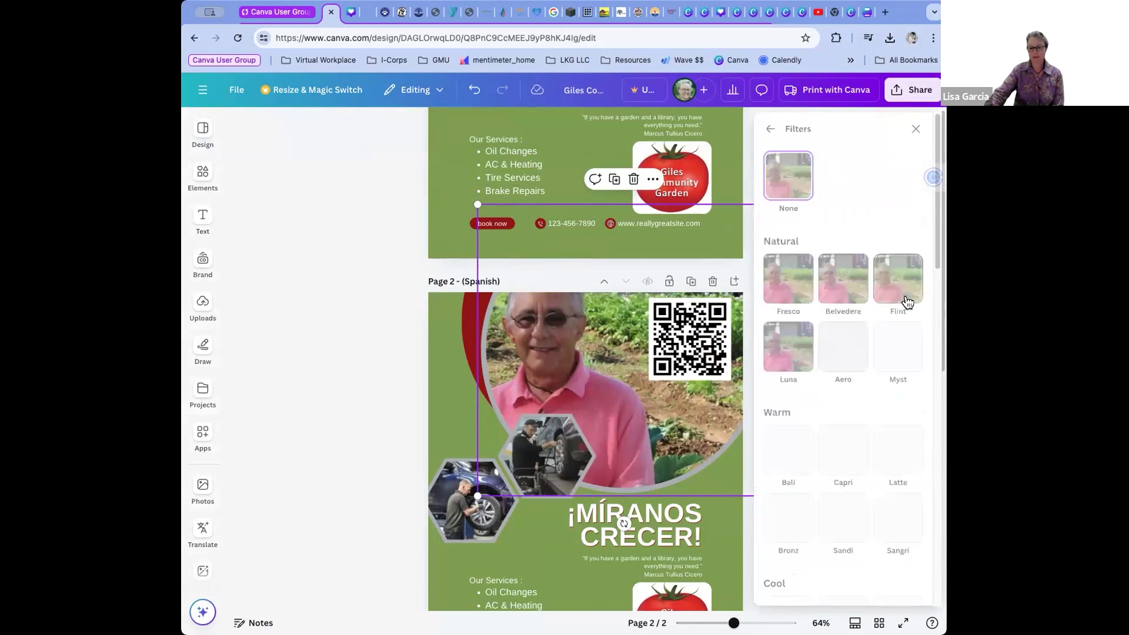
scroll(880, 432, "down", 5)
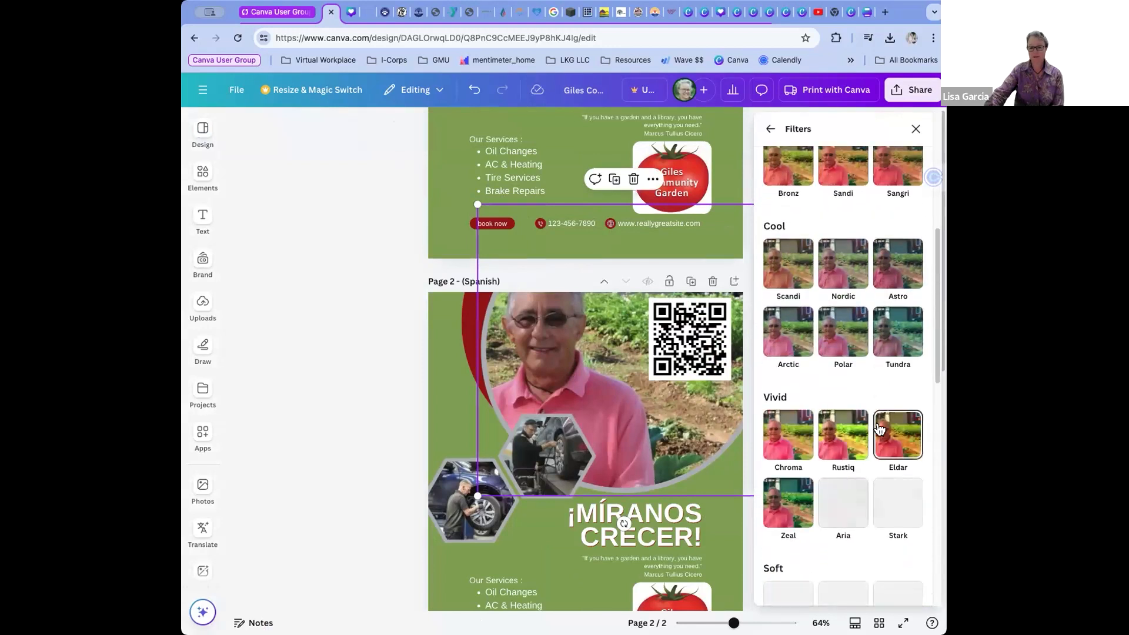
scroll(879, 433, "down", 5)
scroll(877, 435, "down", 6)
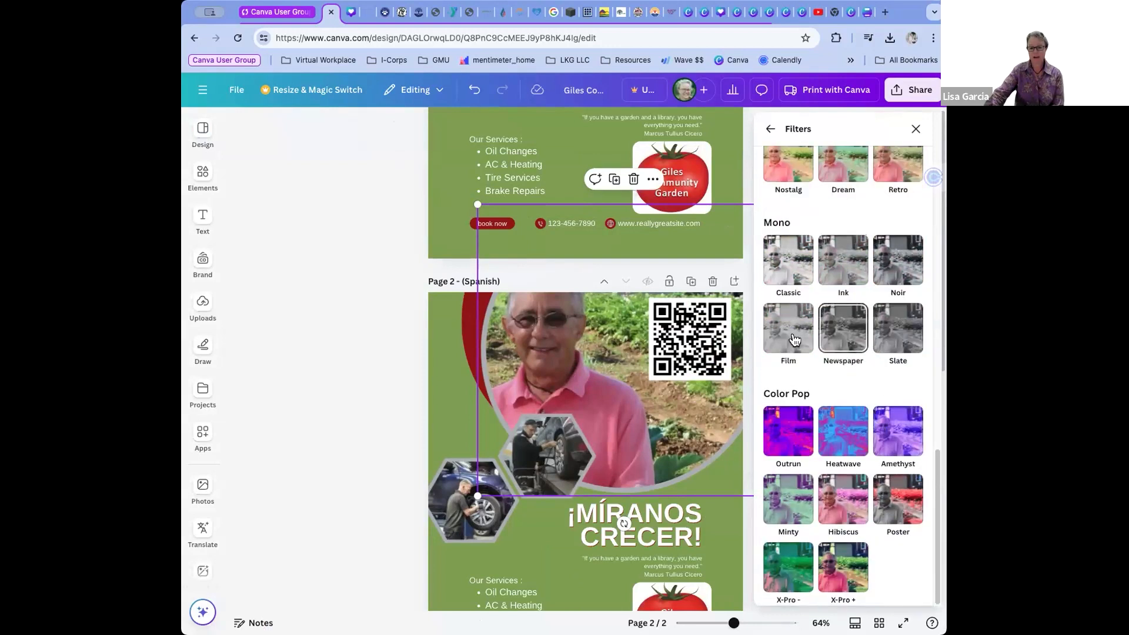
left_click(847, 336)
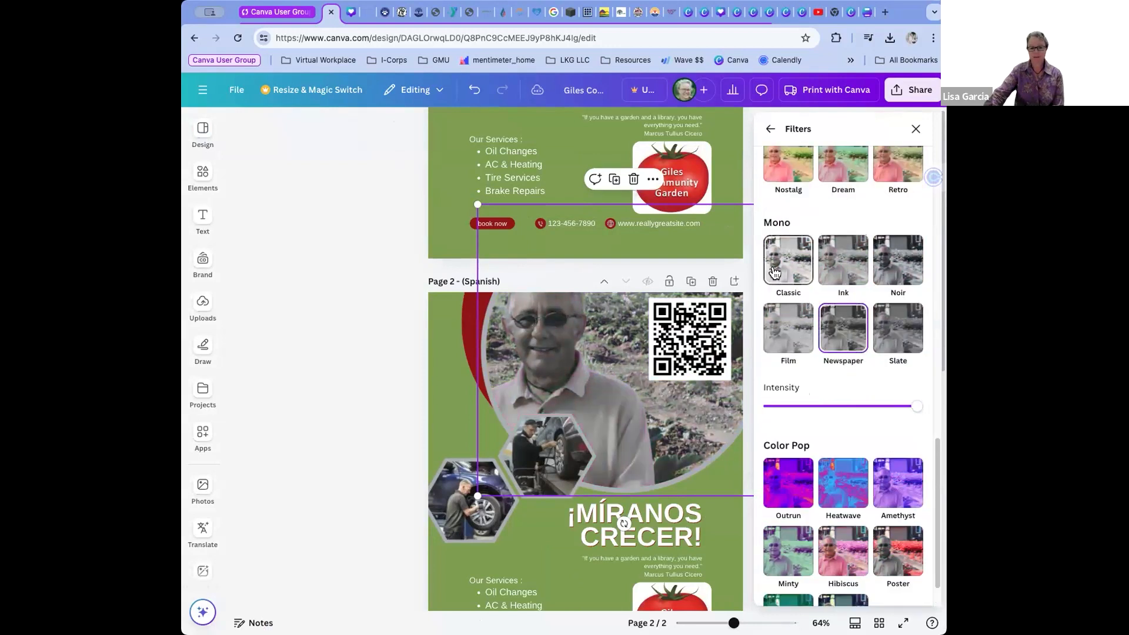
left_click(774, 273)
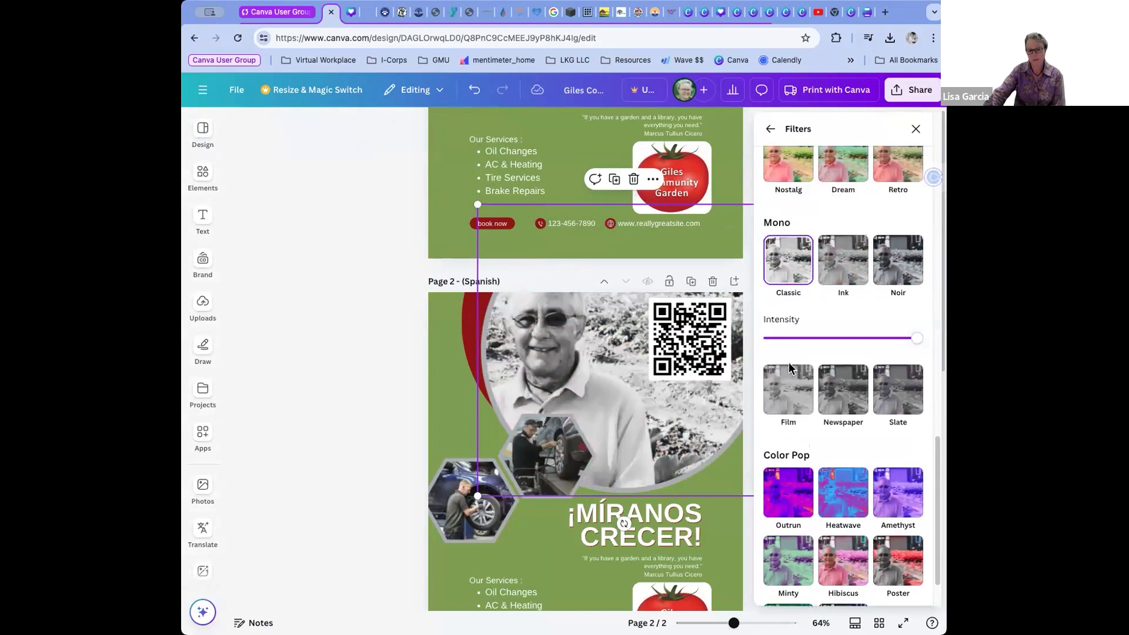
Try the Poster filter from the Color Pop group on the man's photo.
scroll(790, 369, "down", 2)
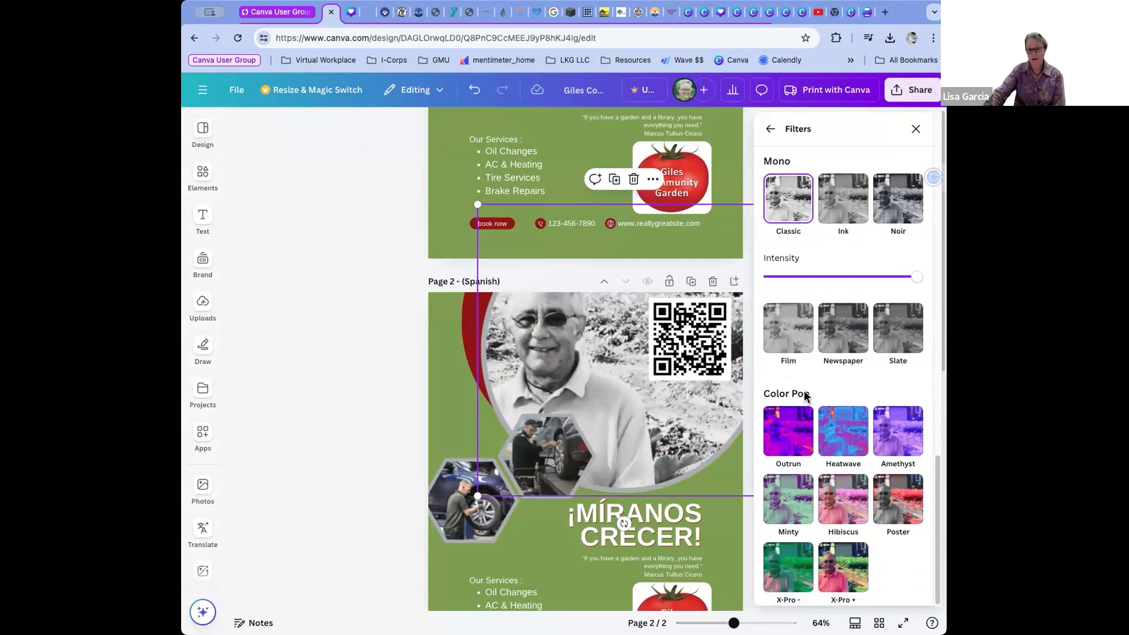
scroll(805, 395, "down", 5)
scroll(805, 396, "up", 5)
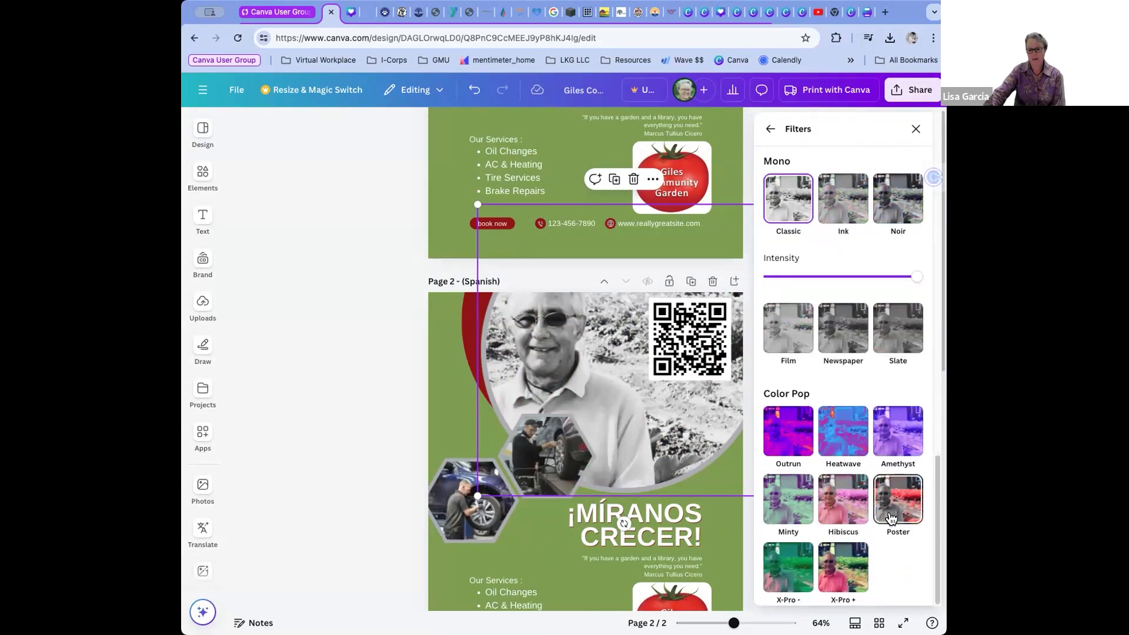
left_click(892, 518)
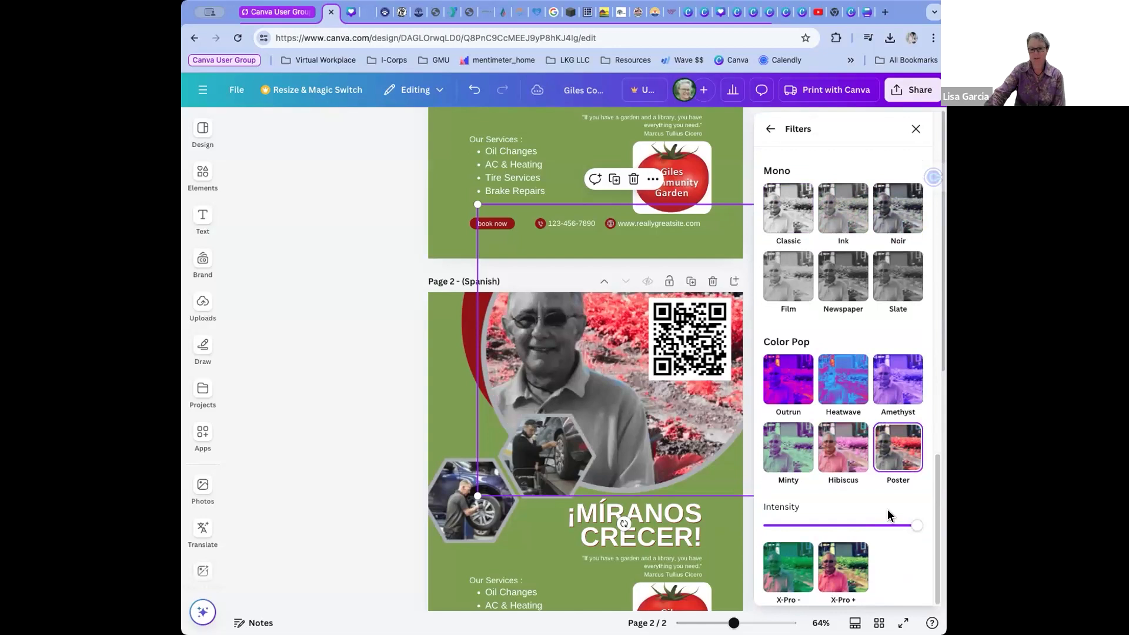
Undo all the filter changes on the man's photo to restore its original colors, and close the filter options.
scroll(881, 487, "up", 15)
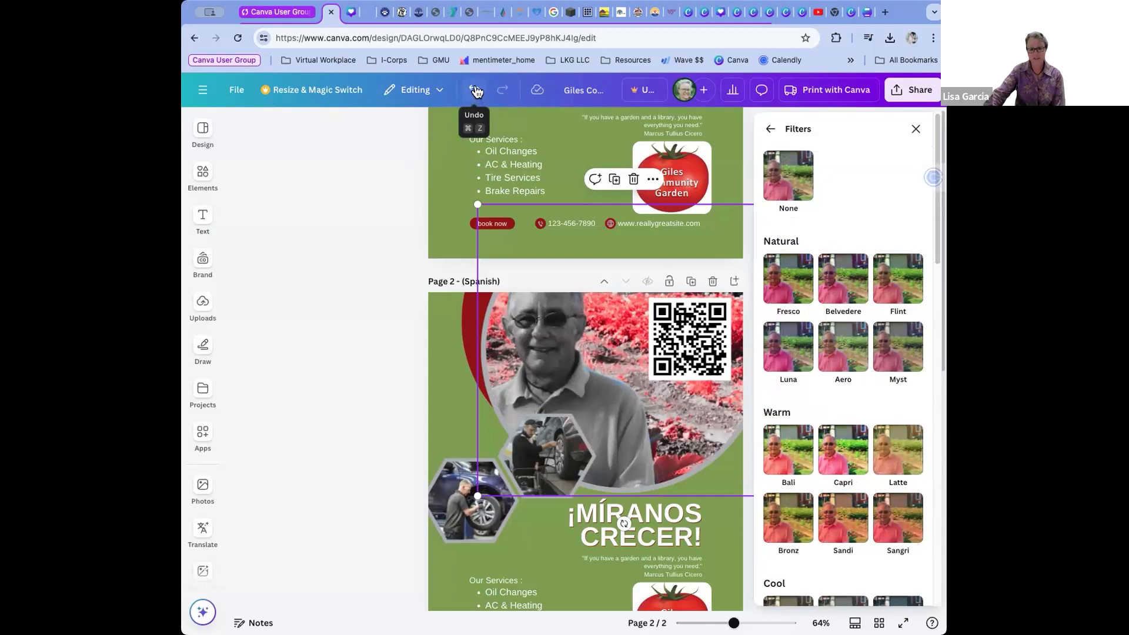
left_click(476, 91)
left_click(476, 91)
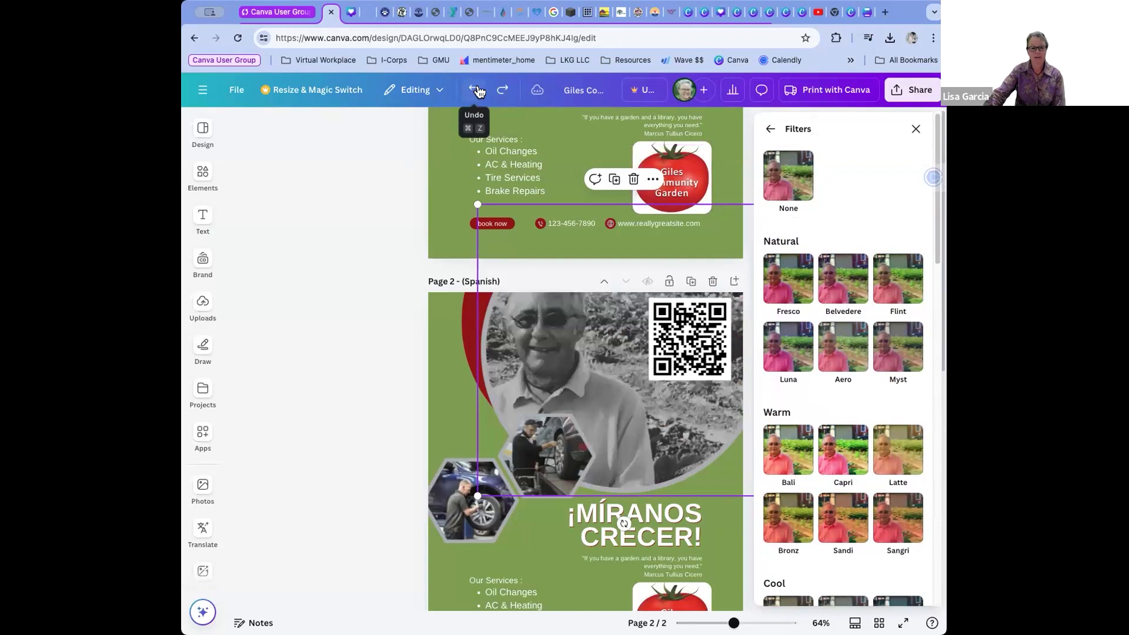
left_click(476, 91)
left_click(914, 131)
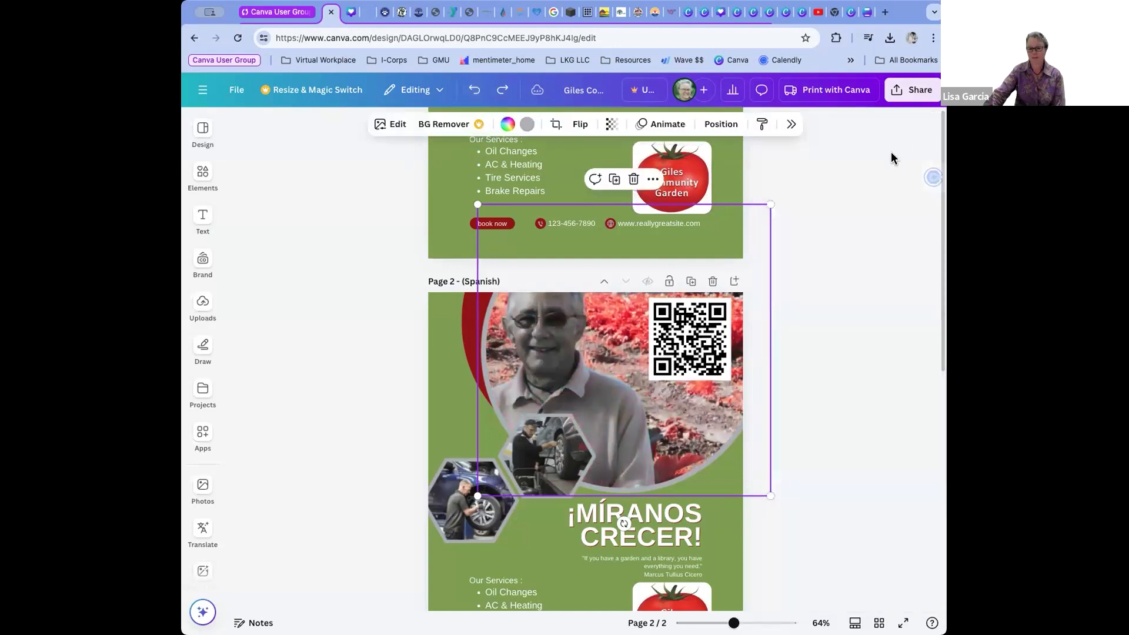
left_click(503, 94)
left_click(504, 94)
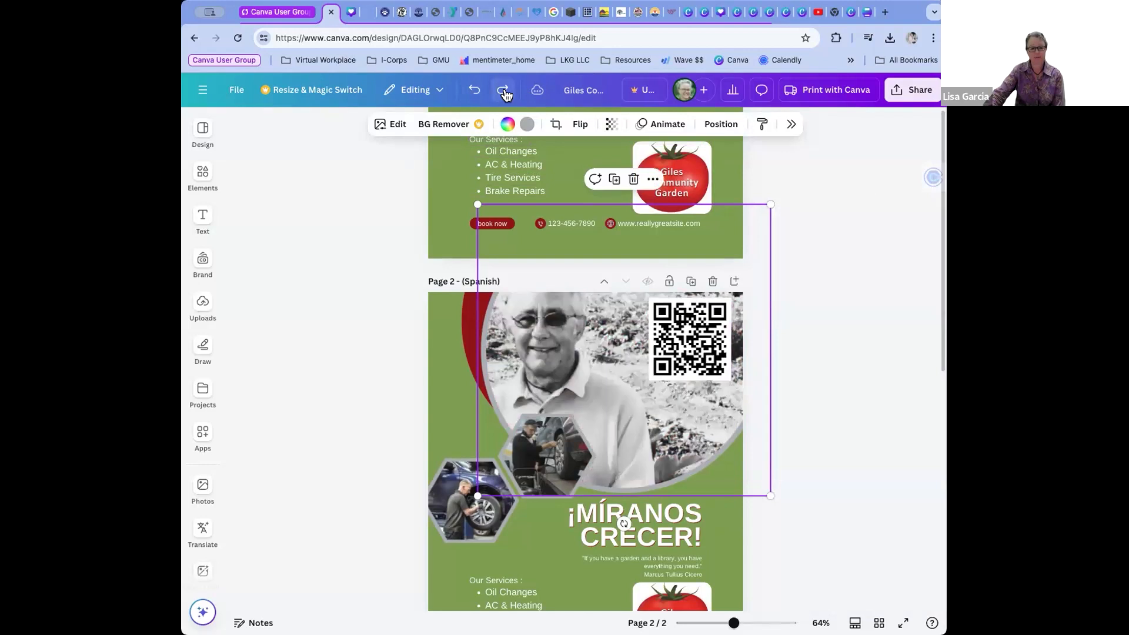
left_click(474, 88)
left_click(474, 89)
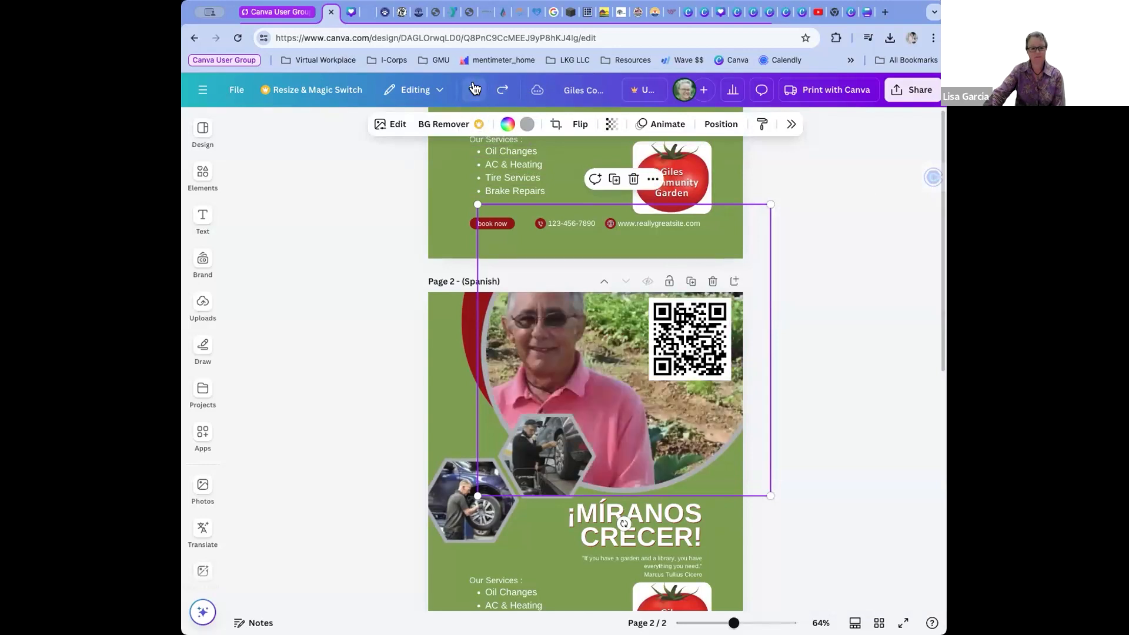
Reopen the photo's editing options and start the Blur effect on it.
left_click(391, 125)
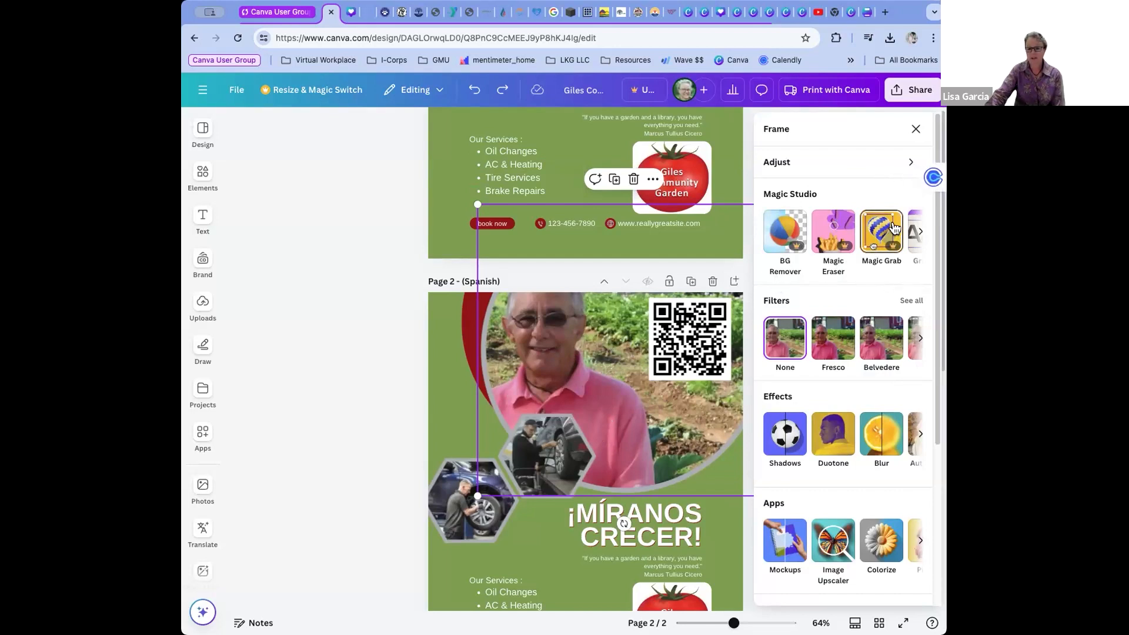
scroll(809, 320, "down", 3)
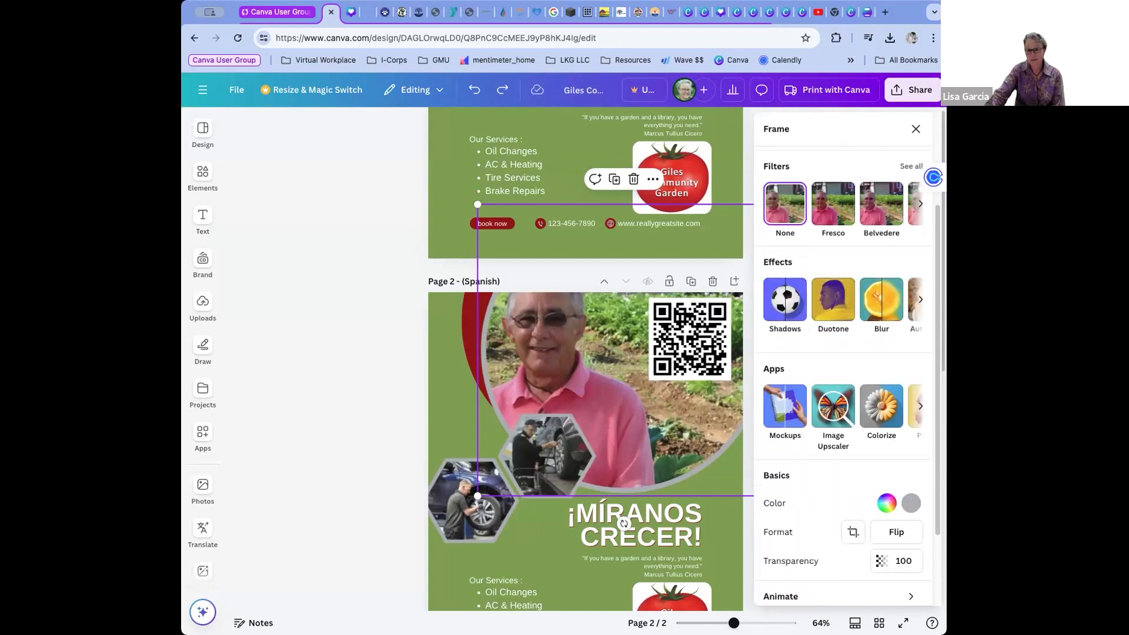
left_click(920, 303)
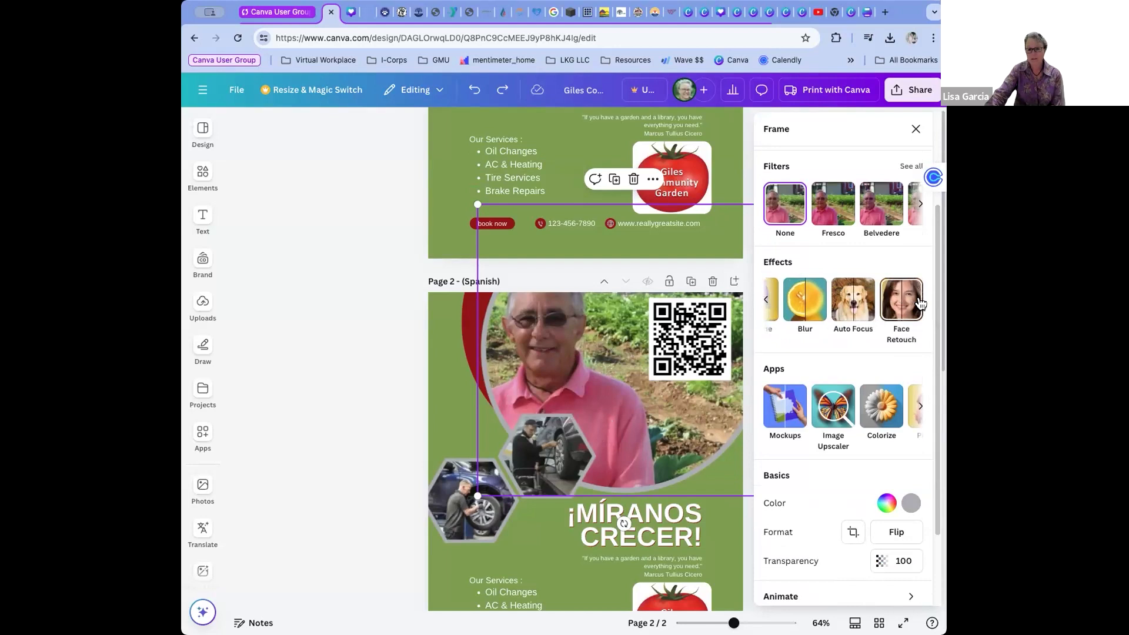
left_click(801, 301)
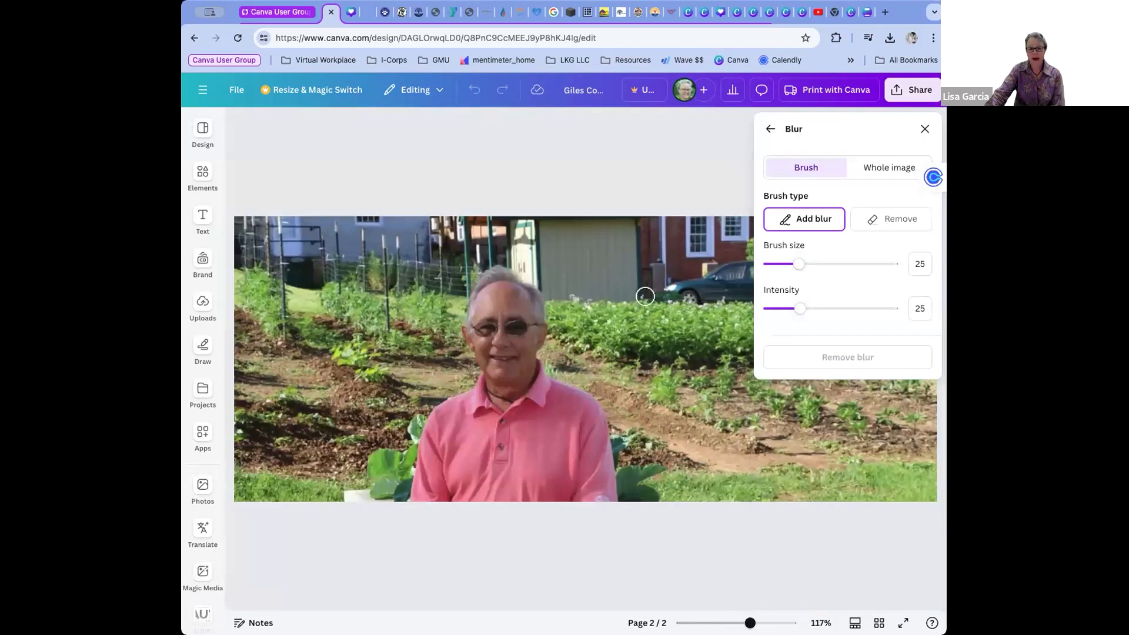
Set the blur brush size to 100 and paint blur over the garden background on both sides of the man.
left_click_drag(802, 269, 898, 273)
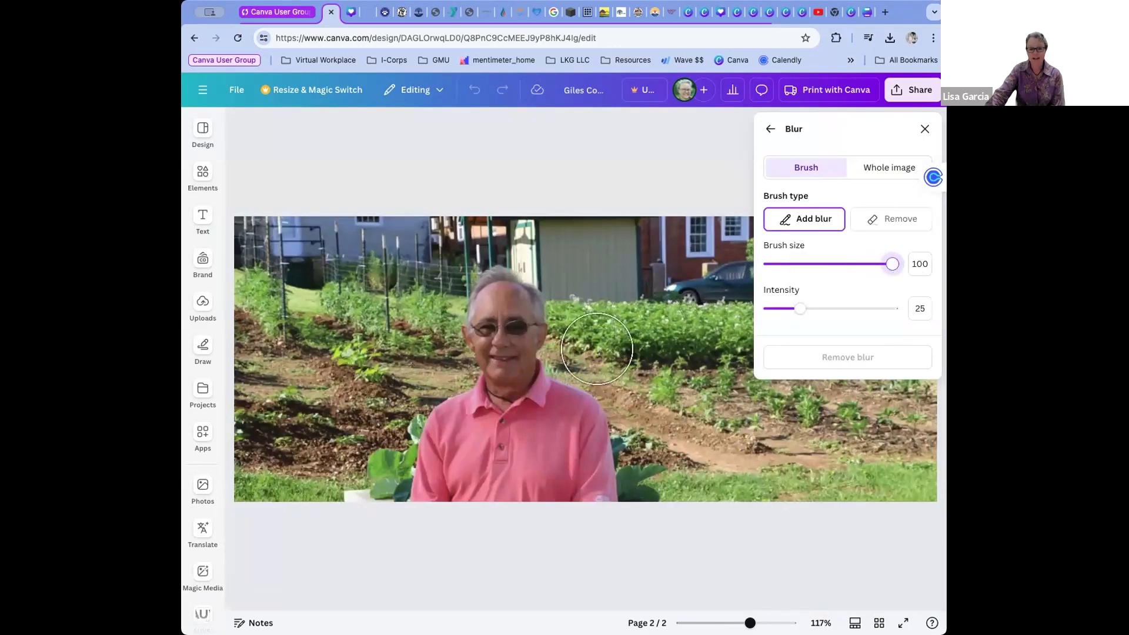
mouse_move(588, 271)
left_mouse_down()
mouse_move(677, 382)
mouse_move(675, 272)
mouse_move(685, 298)
mouse_move(466, 214)
mouse_move(234, 299)
mouse_move(343, 353)
mouse_move(381, 318)
mouse_move(352, 292)
mouse_move(289, 416)
mouse_move(310, 382)
mouse_move(511, 234)
mouse_move(594, 322)
mouse_move(856, 480)
mouse_move(713, 411)
mouse_move(789, 428)
mouse_move(830, 381)
left_mouse_up()
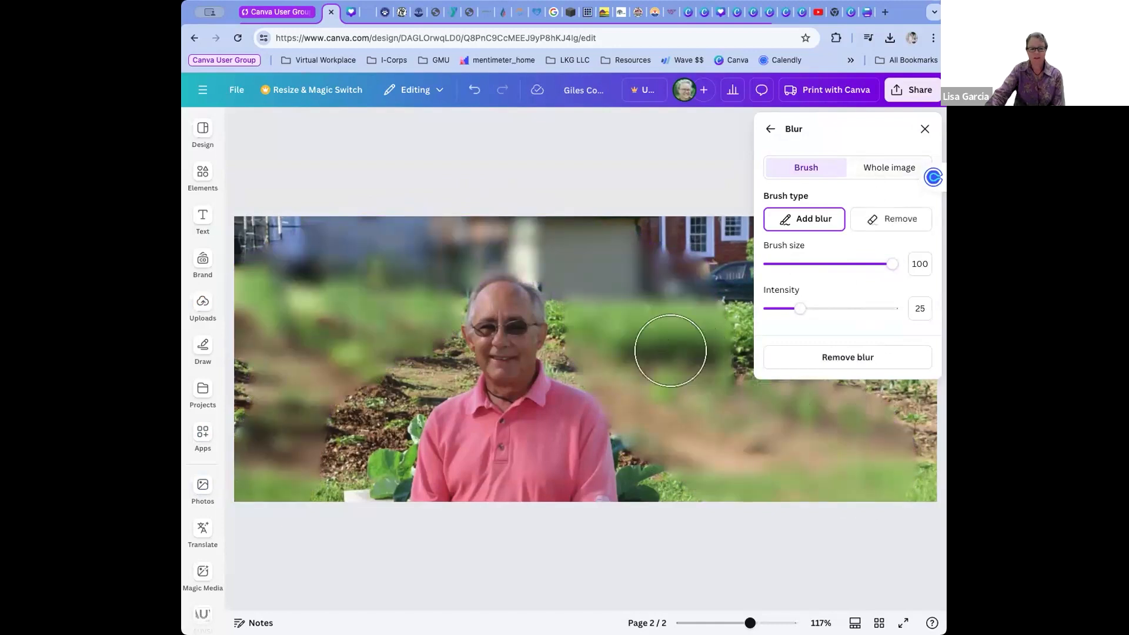
mouse_move(652, 252)
left_mouse_down()
mouse_move(716, 244)
mouse_move(616, 237)
mouse_move(690, 237)
mouse_move(727, 380)
mouse_move(722, 304)
mouse_move(570, 290)
mouse_move(580, 342)
mouse_move(669, 393)
mouse_move(657, 466)
mouse_move(845, 476)
mouse_move(939, 442)
mouse_move(912, 387)
mouse_move(826, 390)
mouse_move(846, 405)
left_mouse_up()
mouse_move(430, 244)
left_mouse_down()
mouse_move(427, 352)
mouse_move(334, 389)
mouse_move(342, 450)
mouse_move(354, 457)
mouse_move(375, 396)
left_mouse_up()
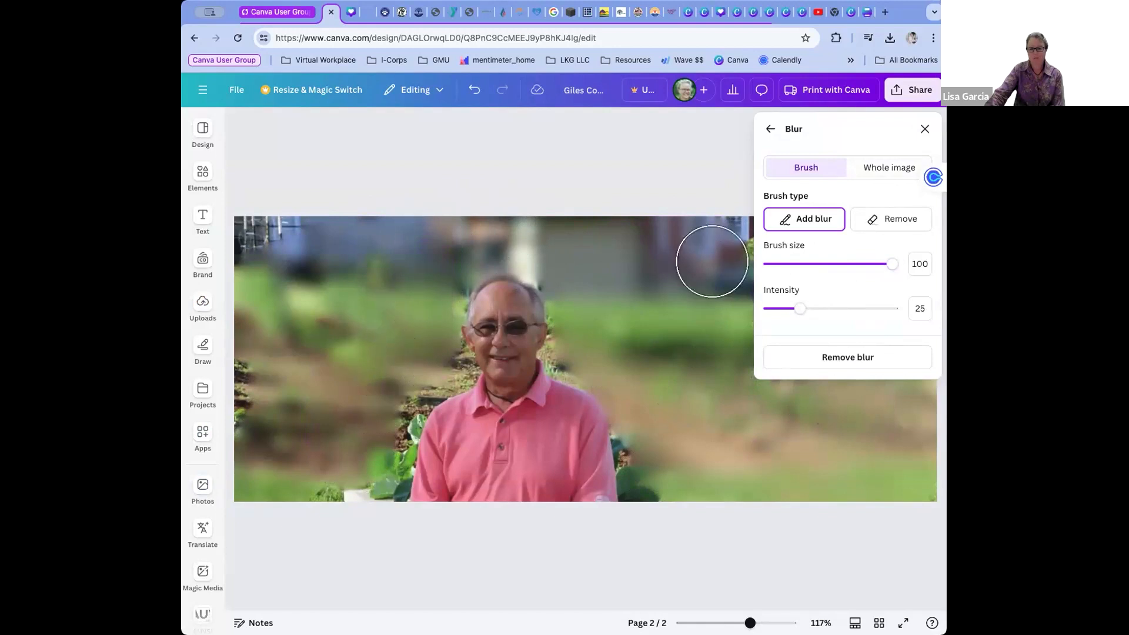
Reduce the blur brush size to 9 and paint blur along the edge of the man's head and shoulder.
left_click_drag(888, 266, 778, 268)
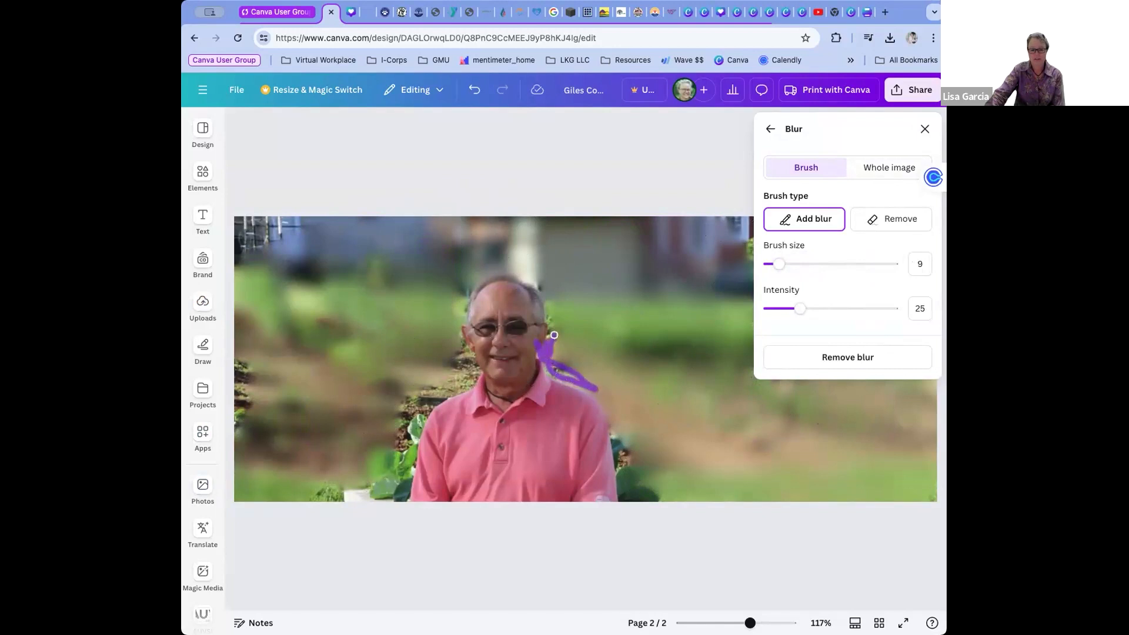
left_click_drag(547, 310, 547, 309)
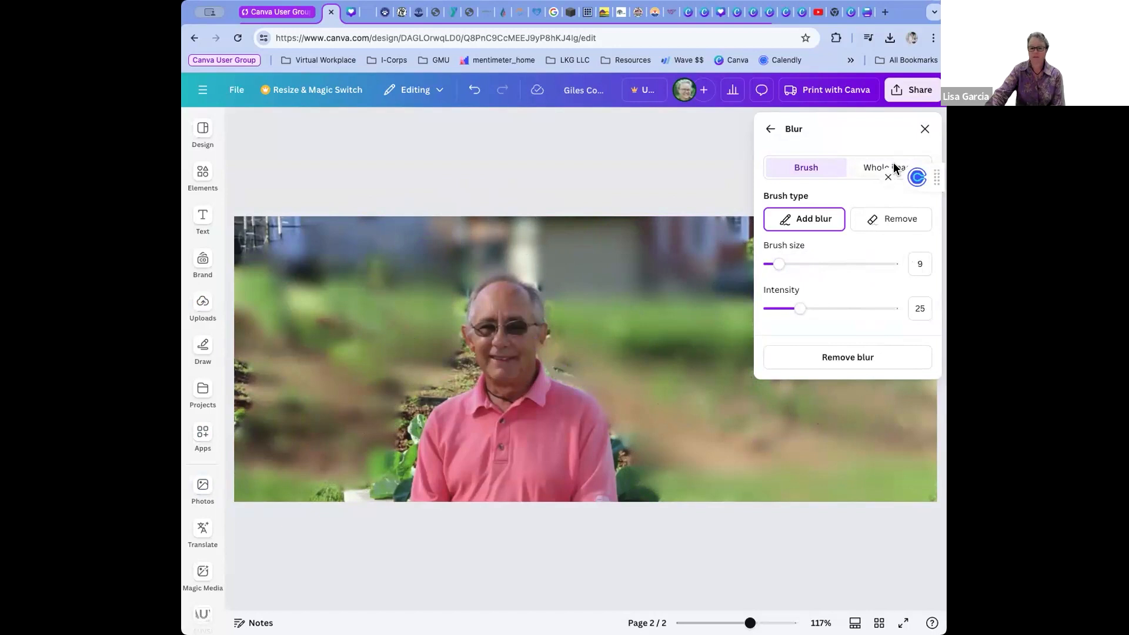
Remove all the blur from the man's photo and close the Blur options.
left_click(876, 171)
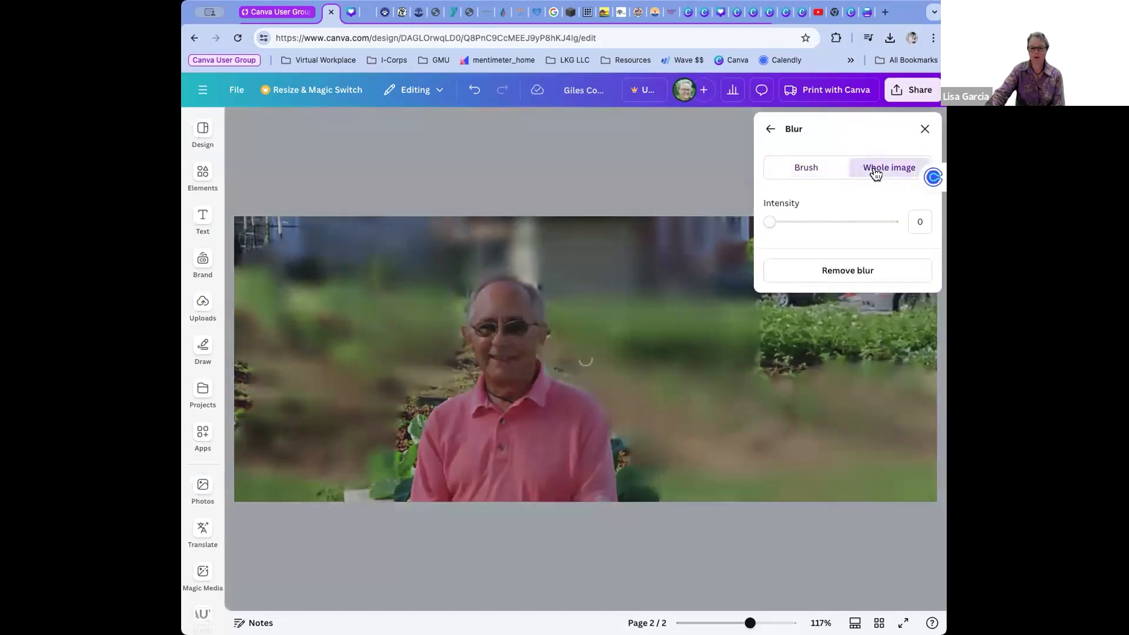
left_click(848, 273)
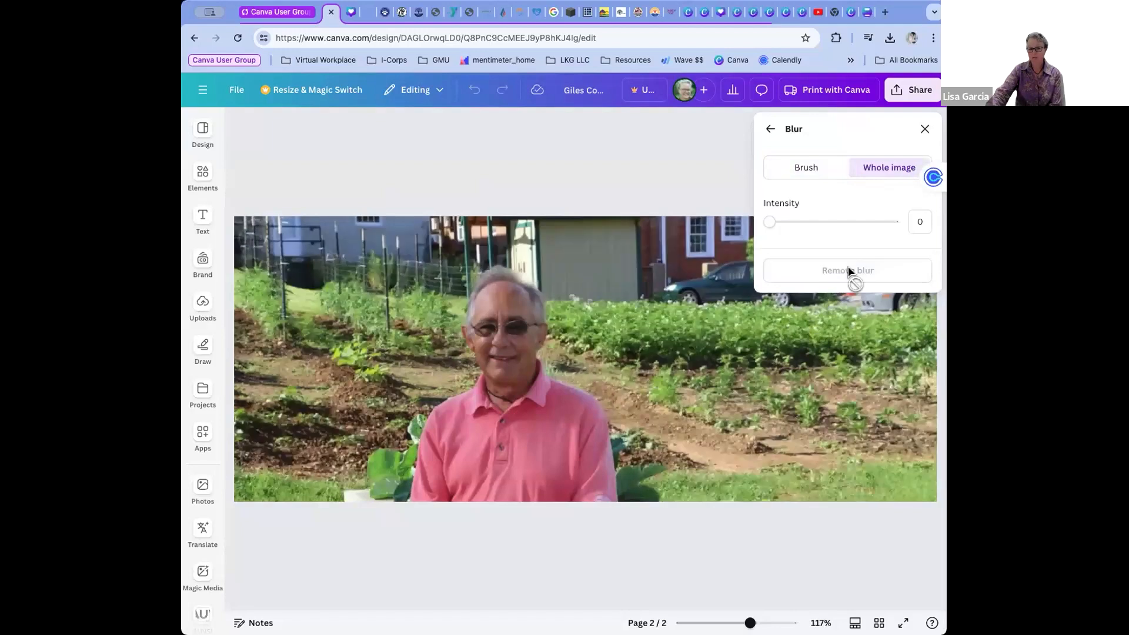
left_click(924, 130)
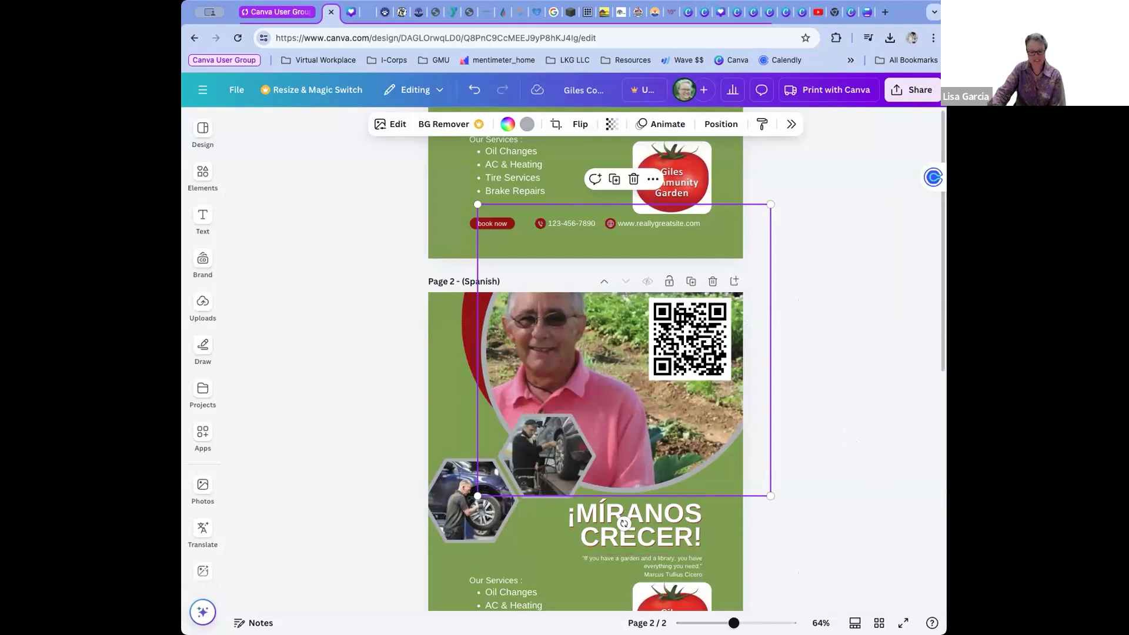
Return to the already open Canva Non-Profits Resources page among the browser's open pages.
left_click(779, 15)
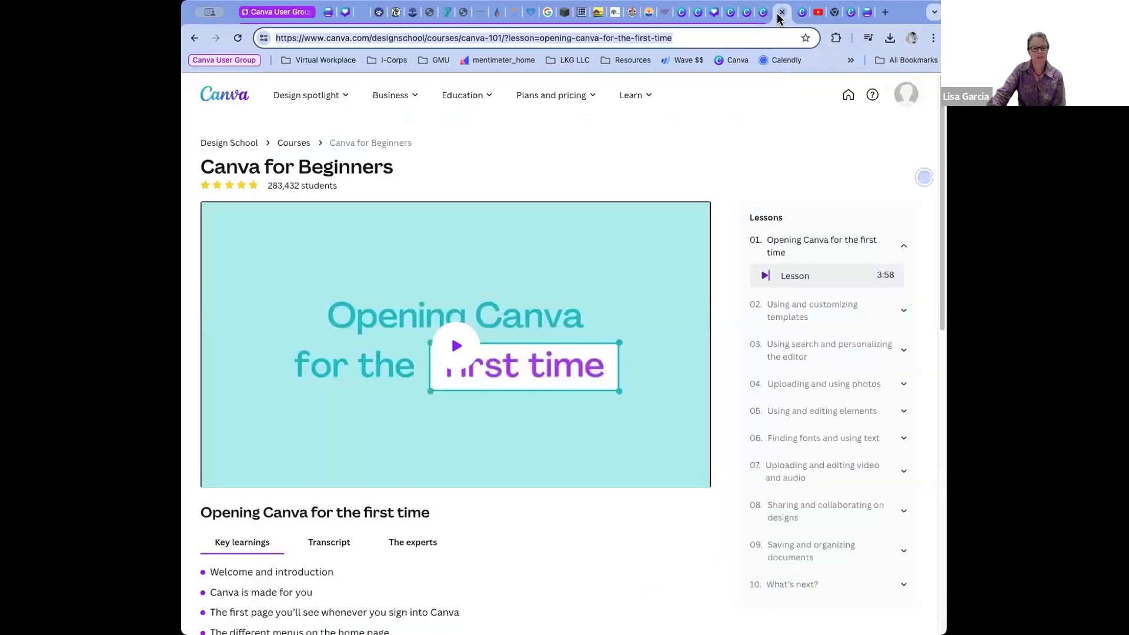
left_click(765, 18)
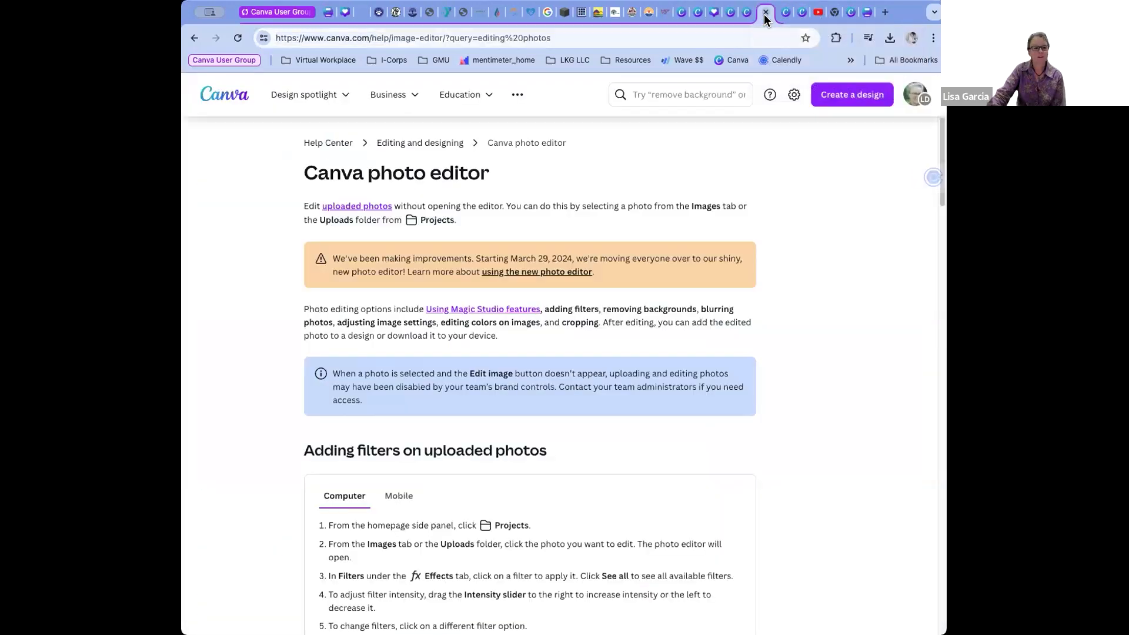
left_click(725, 16)
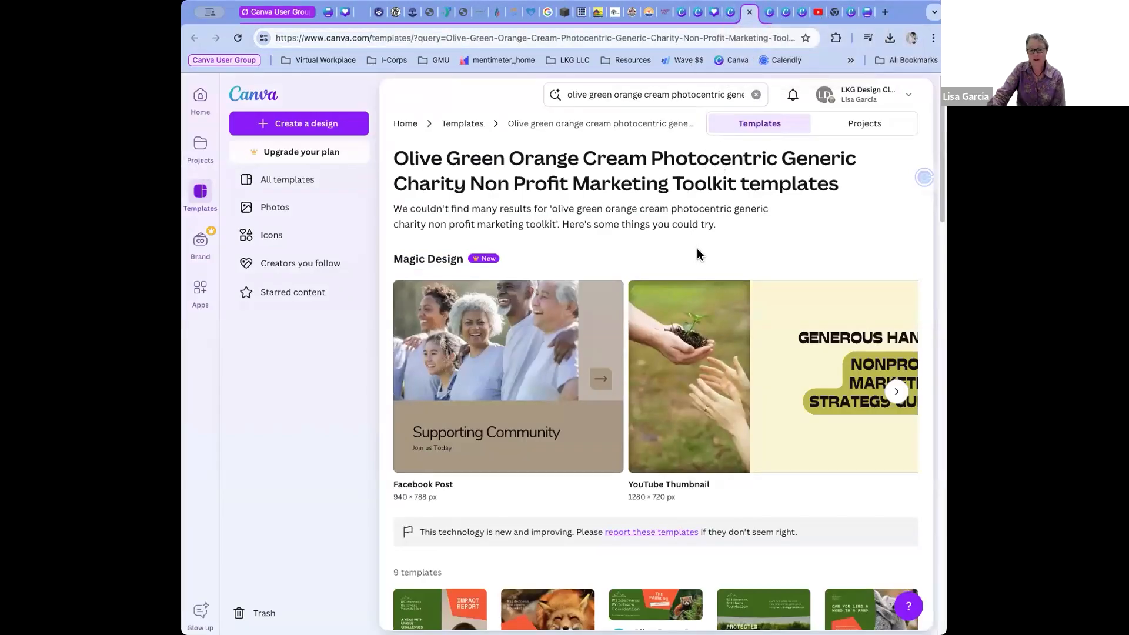
left_click(729, 15)
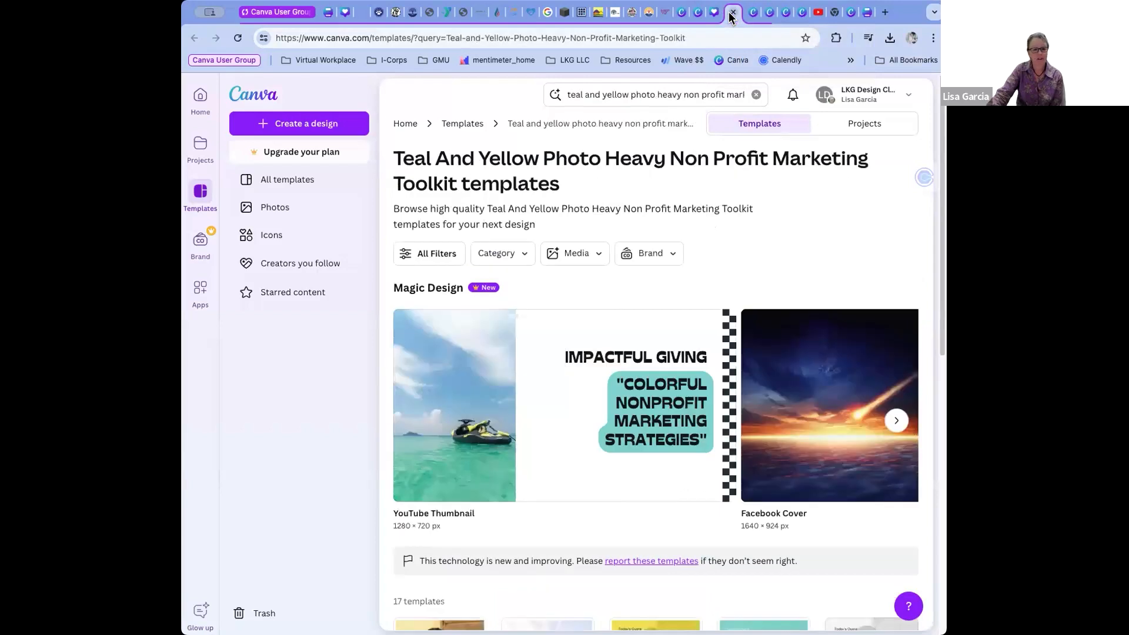
left_click(711, 17)
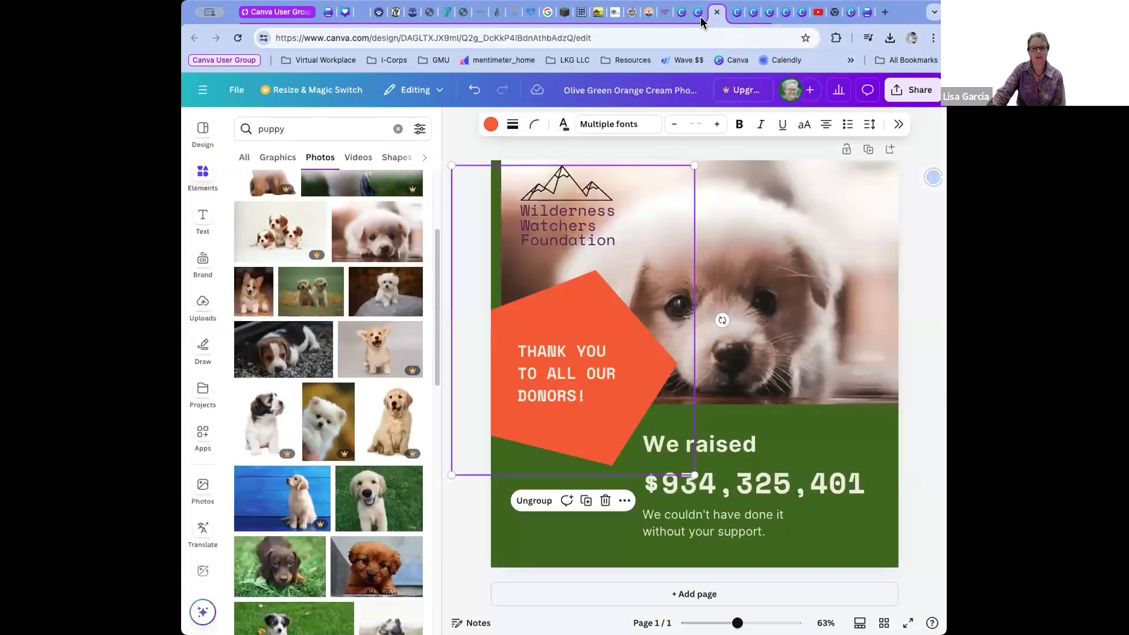
left_click(692, 16)
left_click(682, 15)
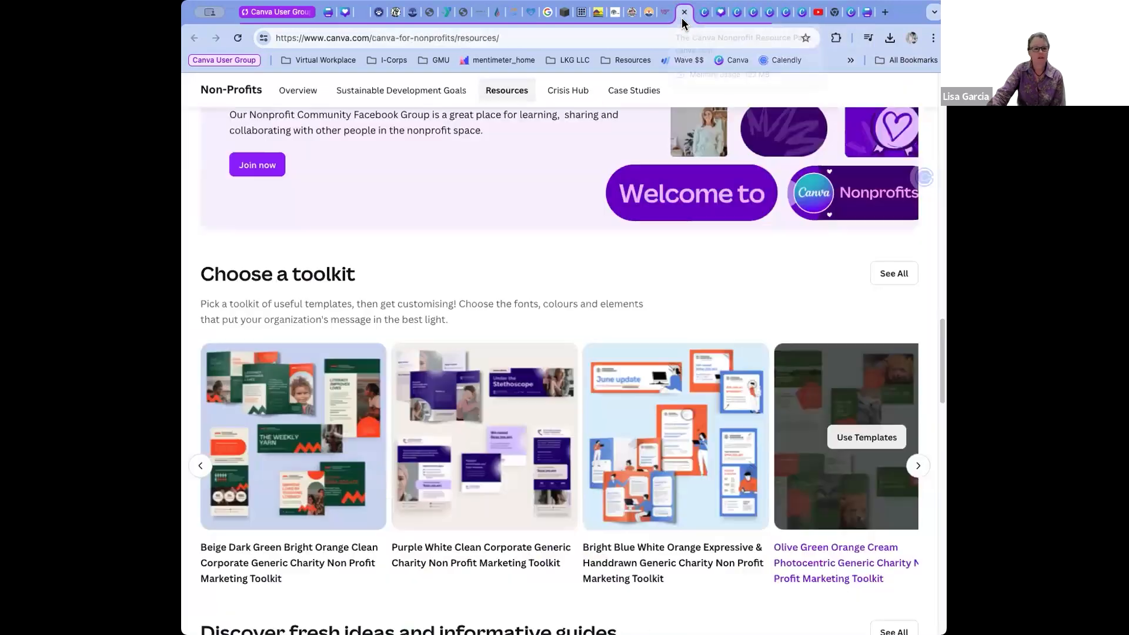
Review the Non-Profits Resources page from its top, covering the Crisis Hub, billboard templates, purpose-based templates and Nonprofit Community sections.
scroll(547, 269, "up", 15)
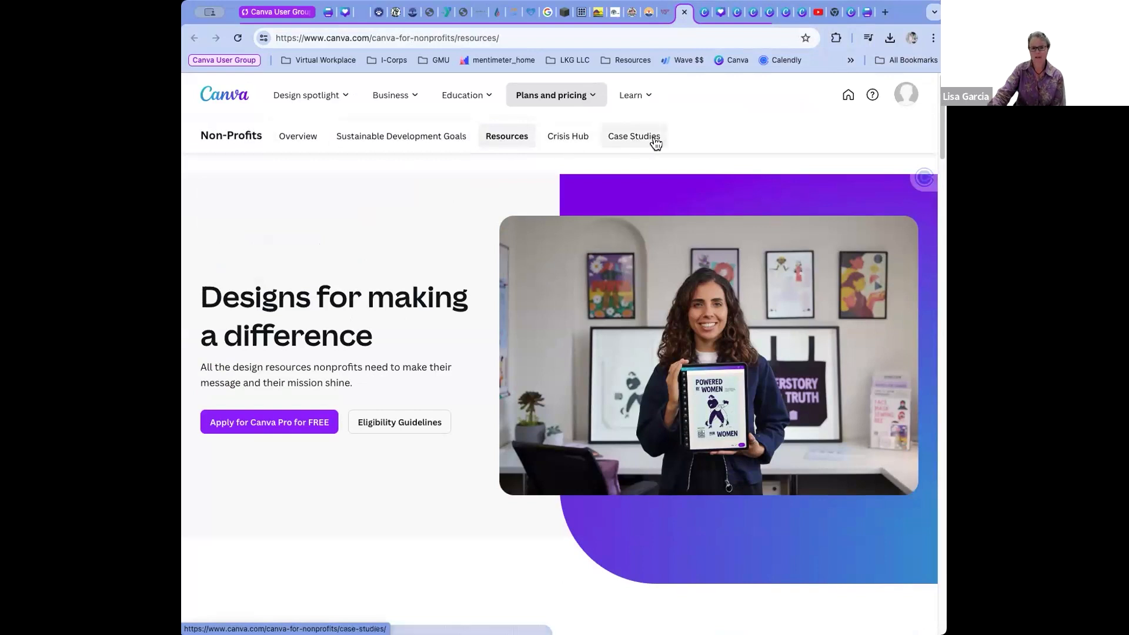
left_click(509, 138)
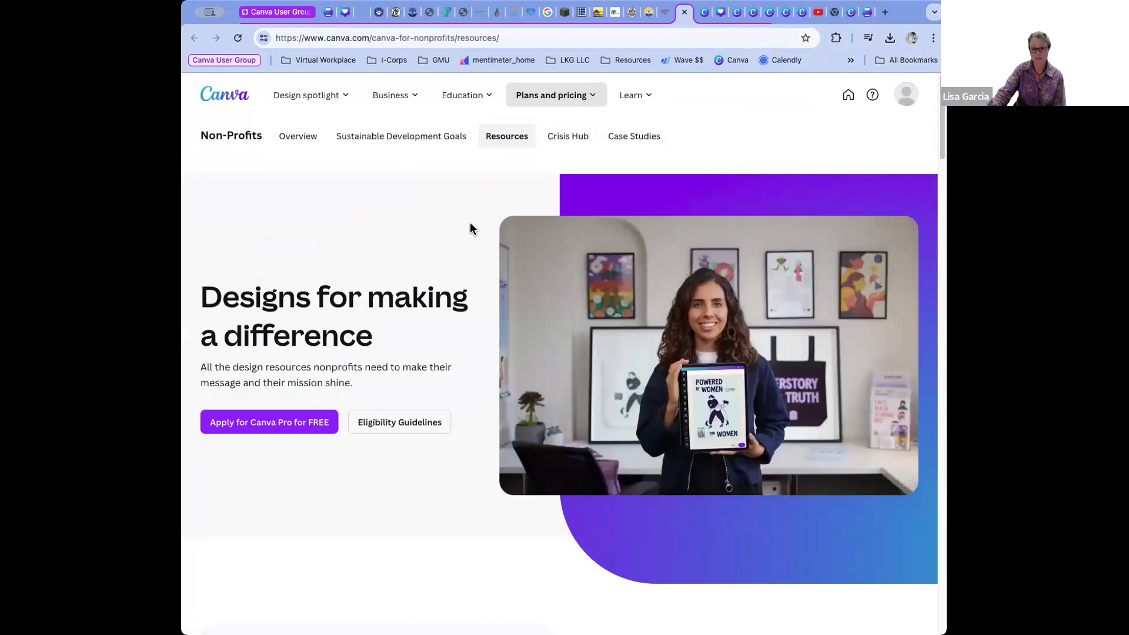
scroll(442, 316, "down", 2)
scroll(442, 322, "down", 6)
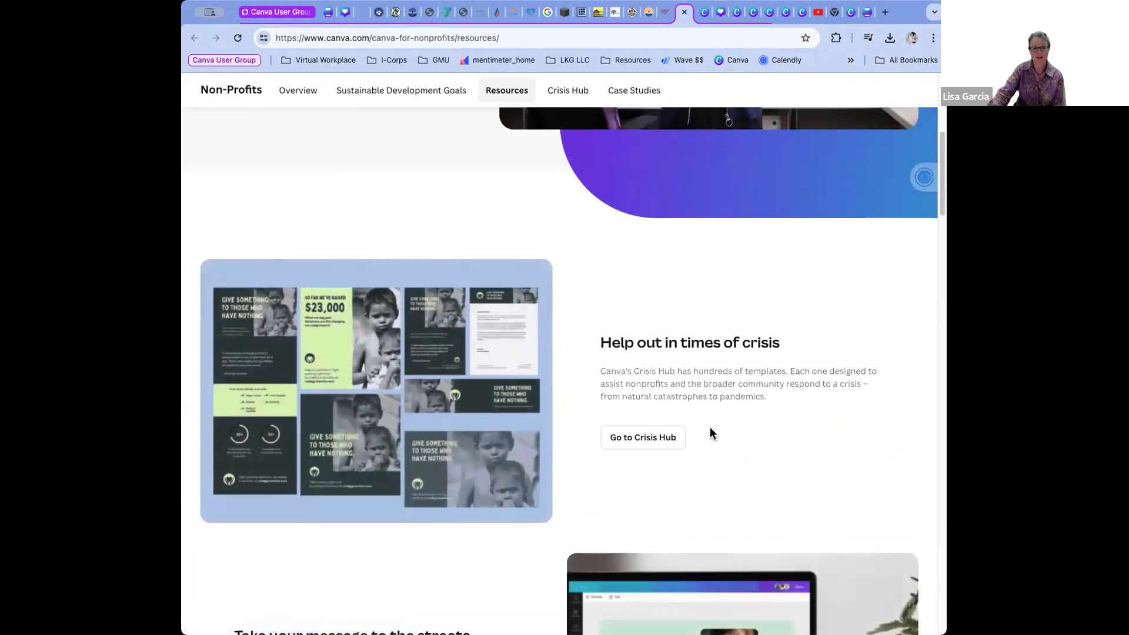
scroll(752, 388, "down", 1)
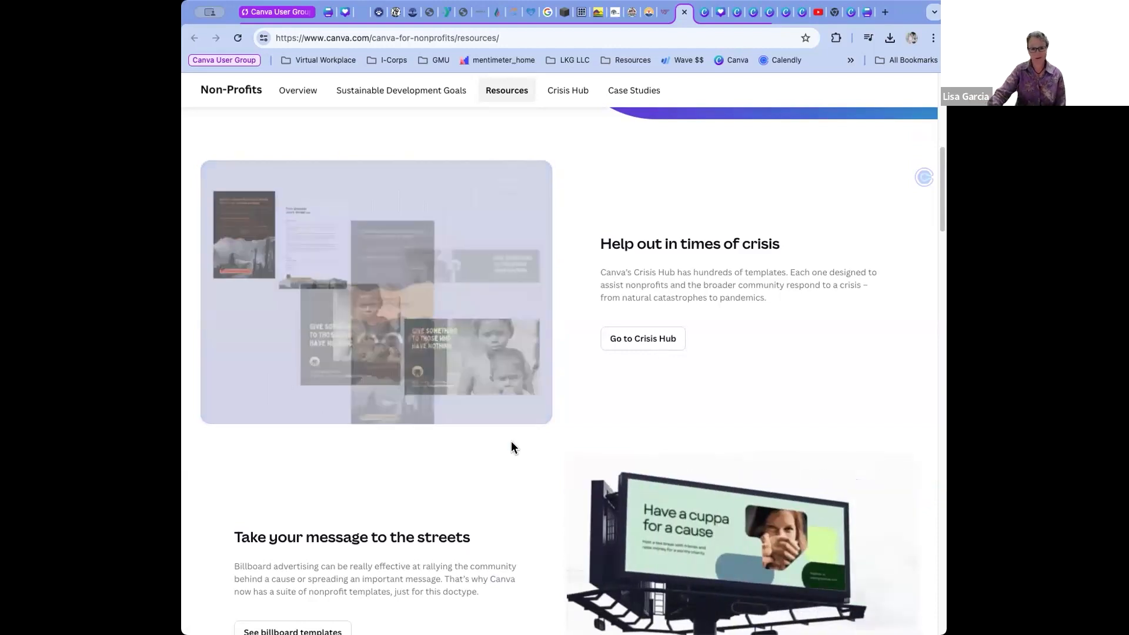
scroll(506, 464, "down", 3)
scroll(506, 464, "down", 3)
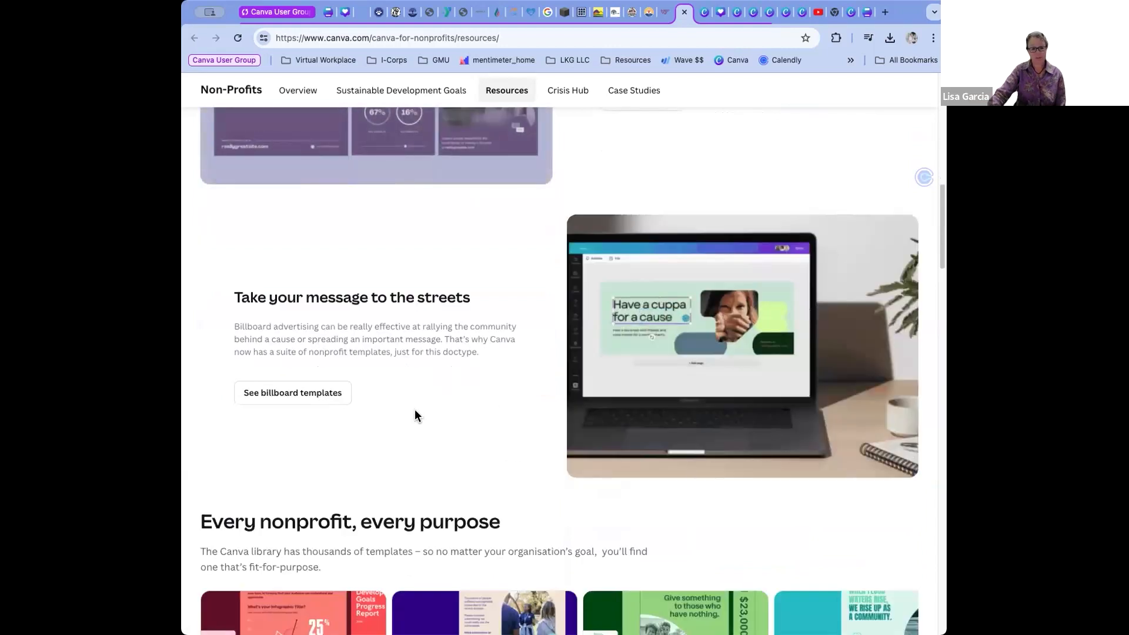
scroll(429, 447, "down", 2)
scroll(430, 452, "down", 5)
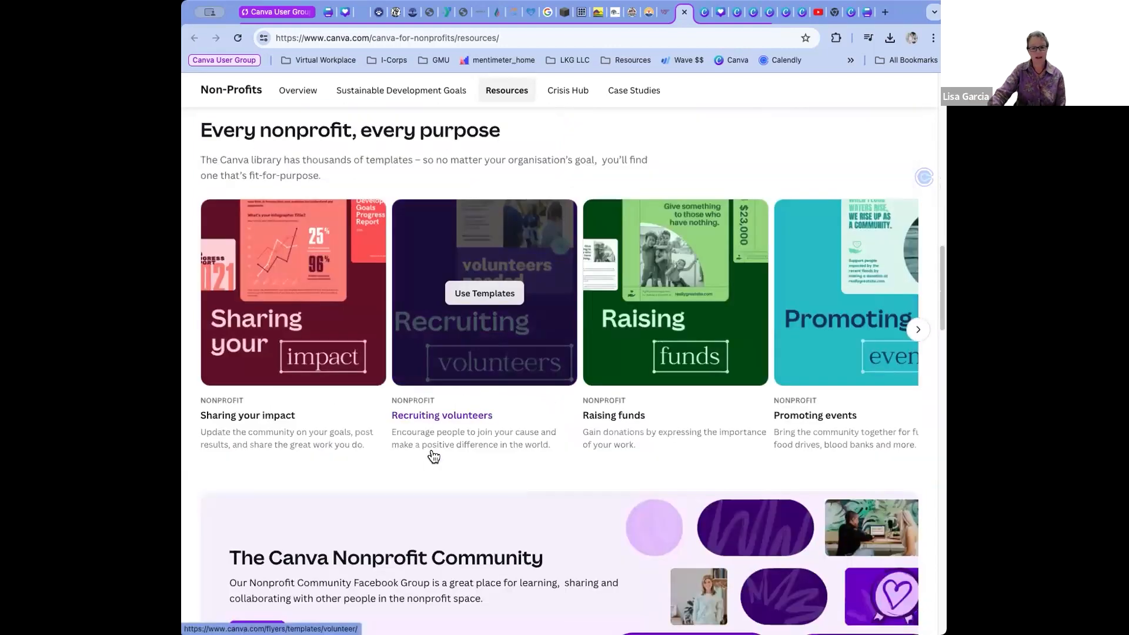
scroll(434, 457, "down", 1)
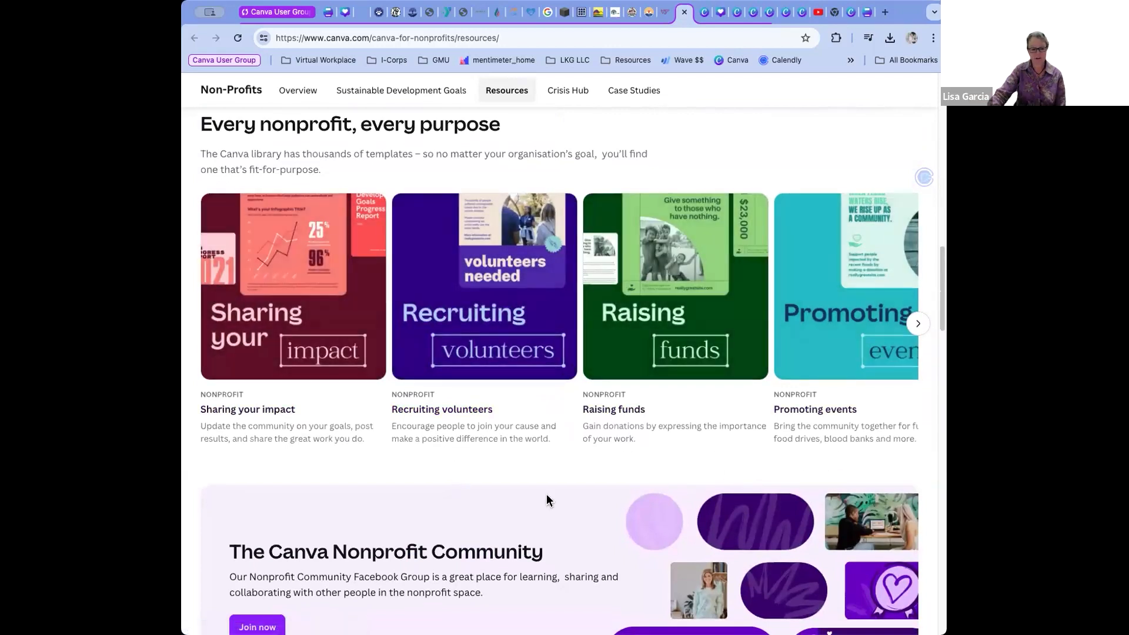
scroll(546, 495, "down", 1)
scroll(545, 495, "down", 10)
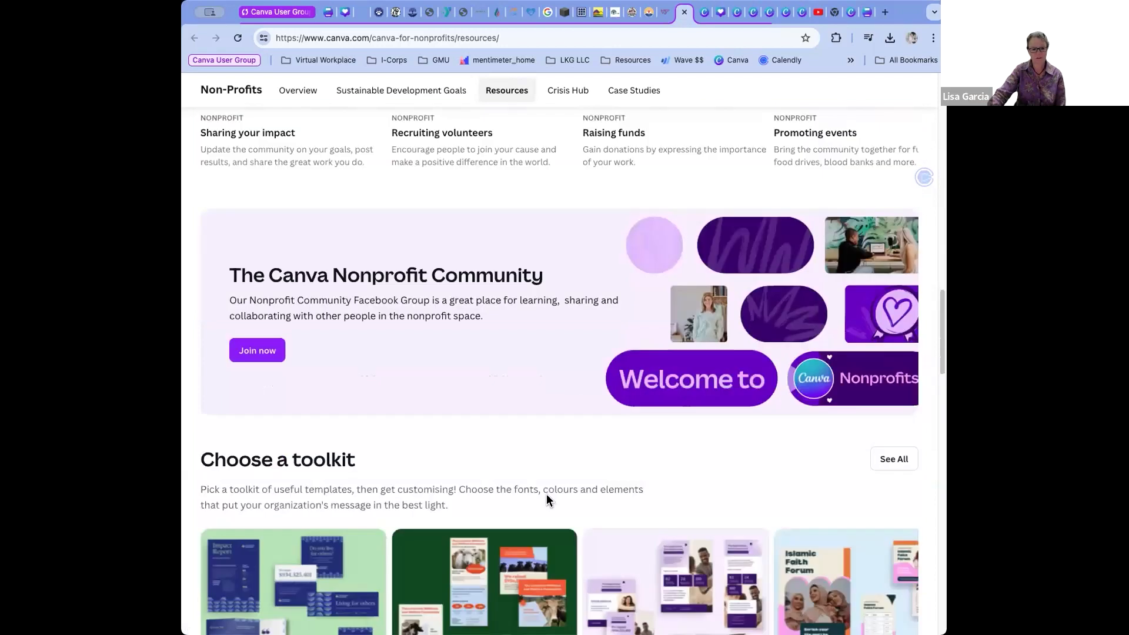
Browse the toolkit carousel and open the templates of the Purple White Clean Corporate Generic Charity Non Profit Marketing Toolkit.
scroll(546, 497, "up", 3)
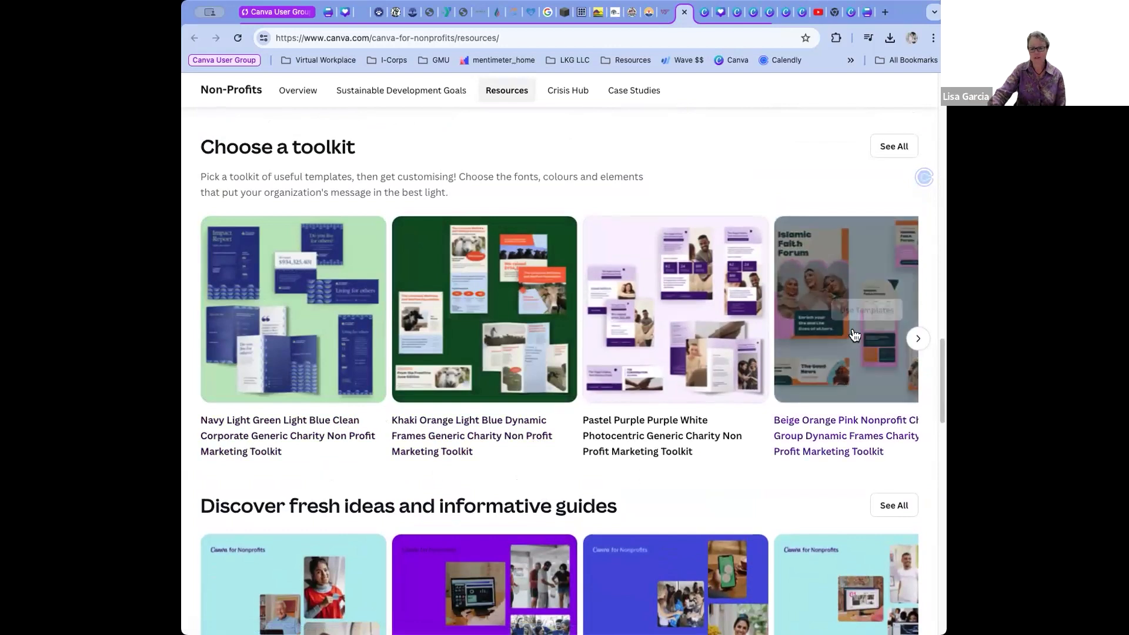
left_click(915, 341)
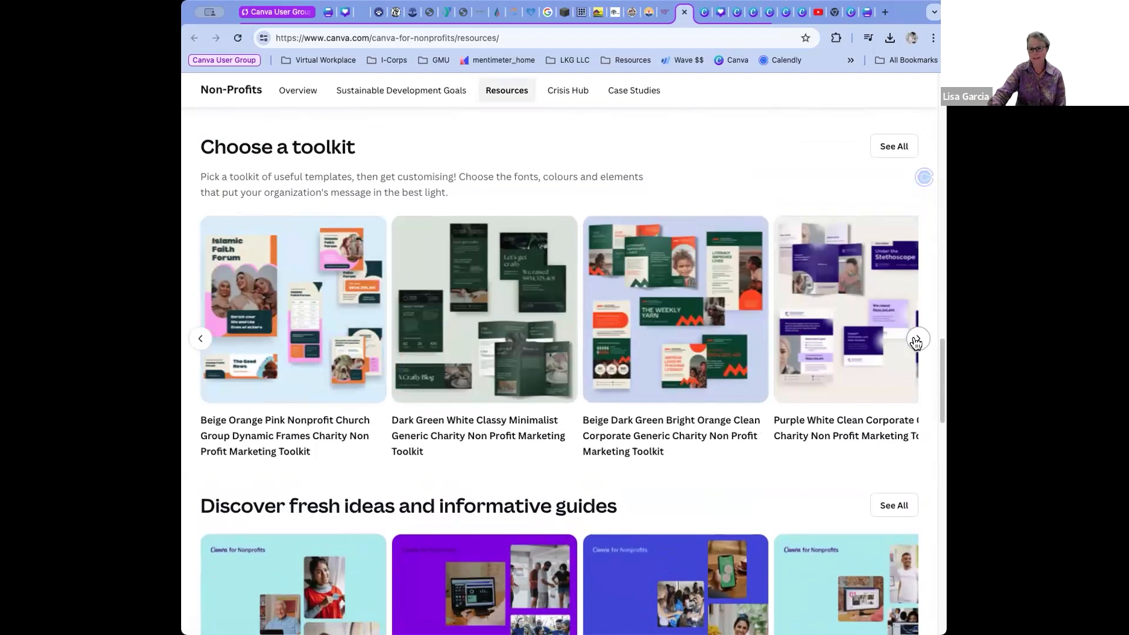
left_click(915, 341)
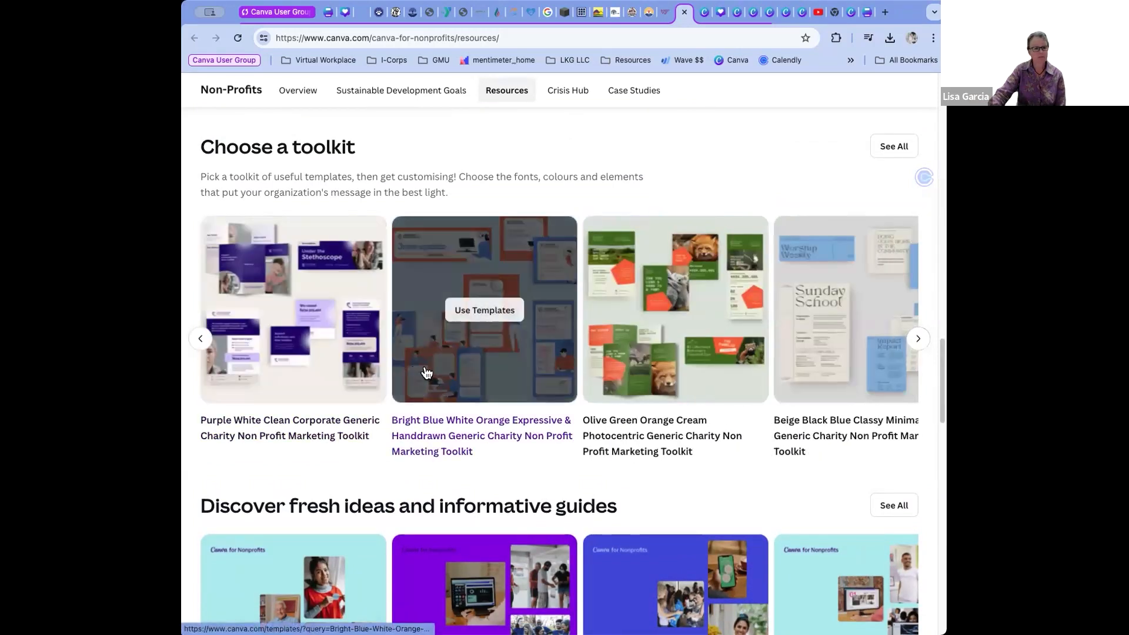
left_click(197, 339)
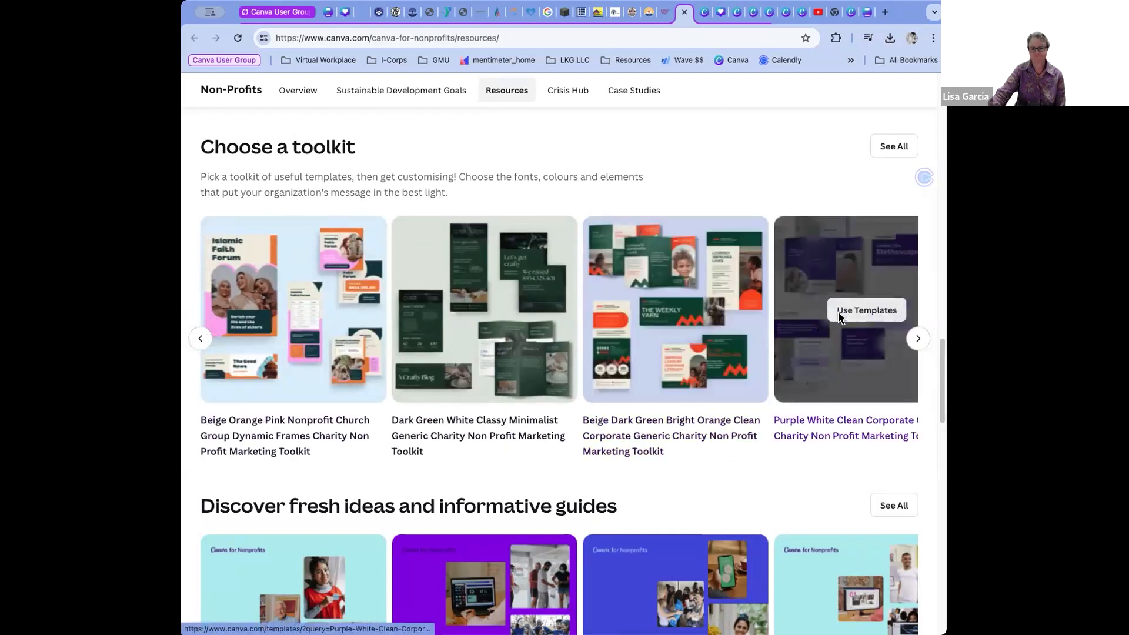
left_click(840, 317)
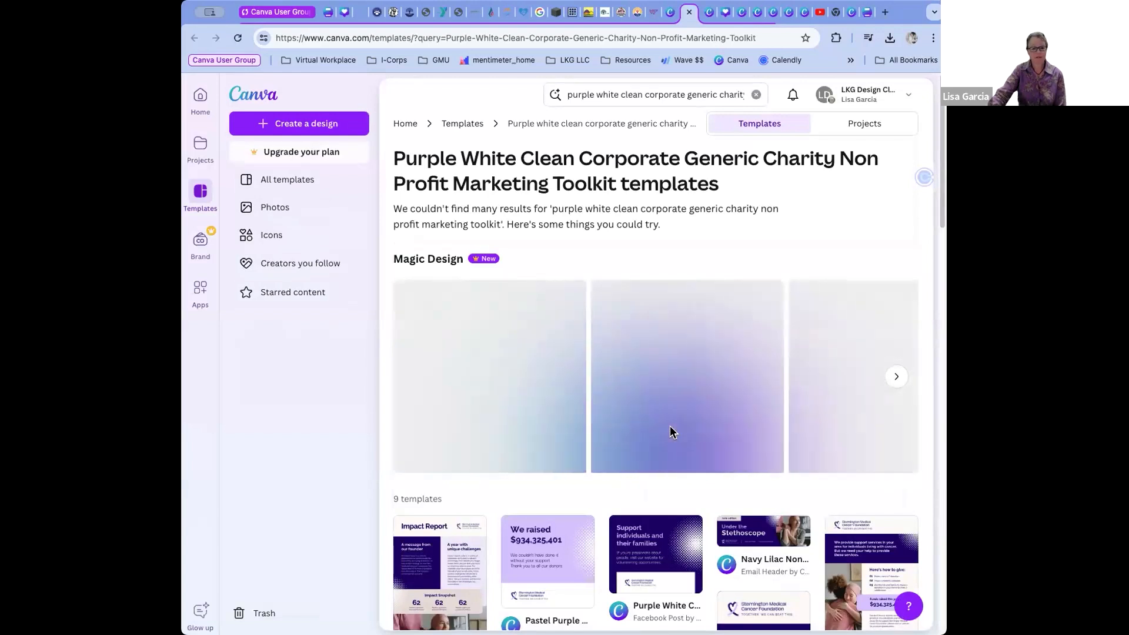
Examine the purple toolkit's templates, briefly visiting the page of all templates and returning to the toolkit results.
scroll(571, 414, "down", 2)
scroll(570, 417, "down", 3)
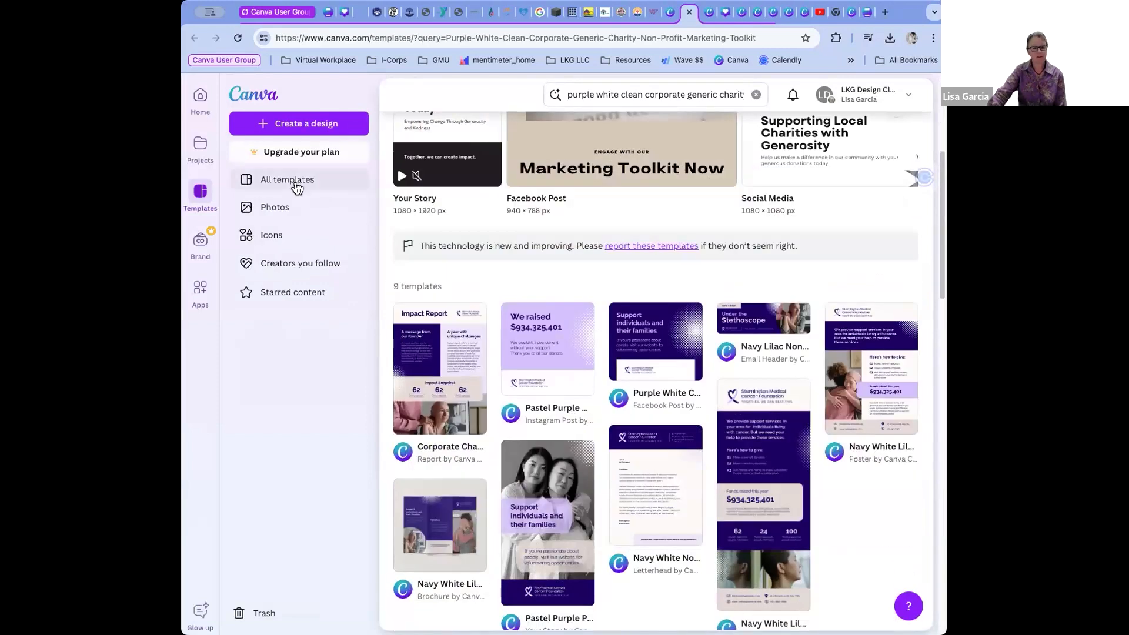
left_click(297, 186)
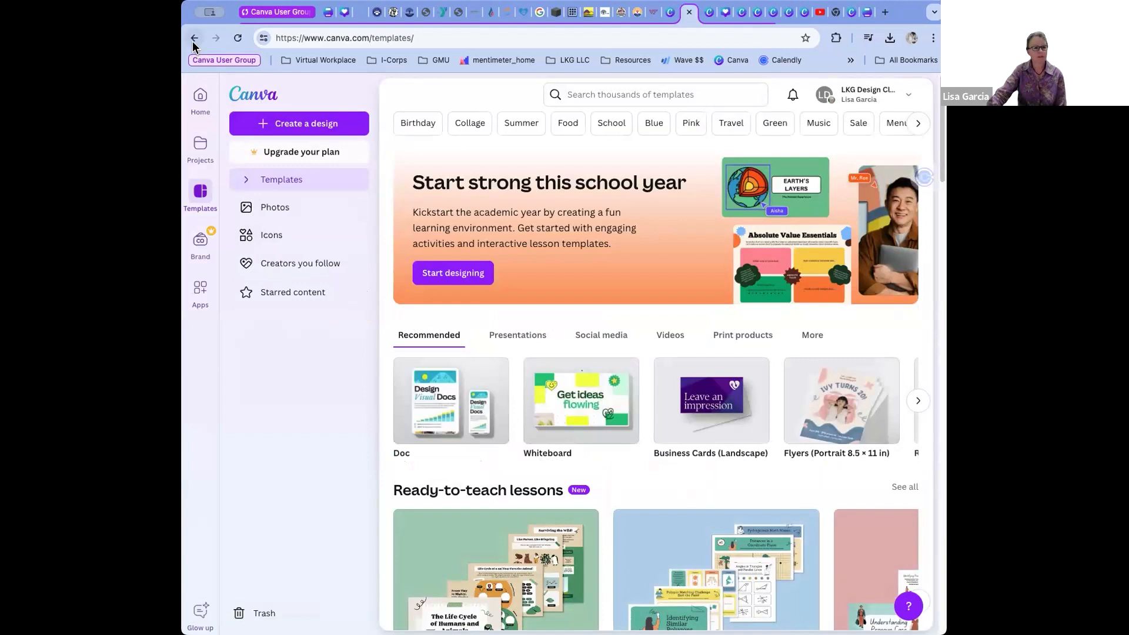
left_click(194, 39)
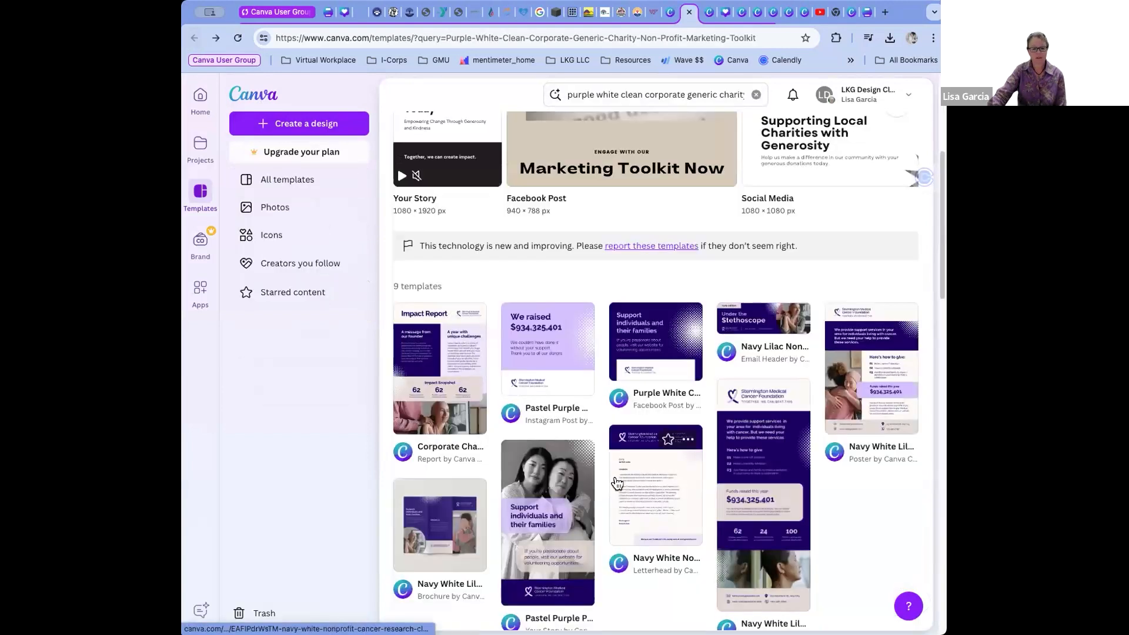
scroll(615, 482, "down", 4)
scroll(615, 479, "up", 2)
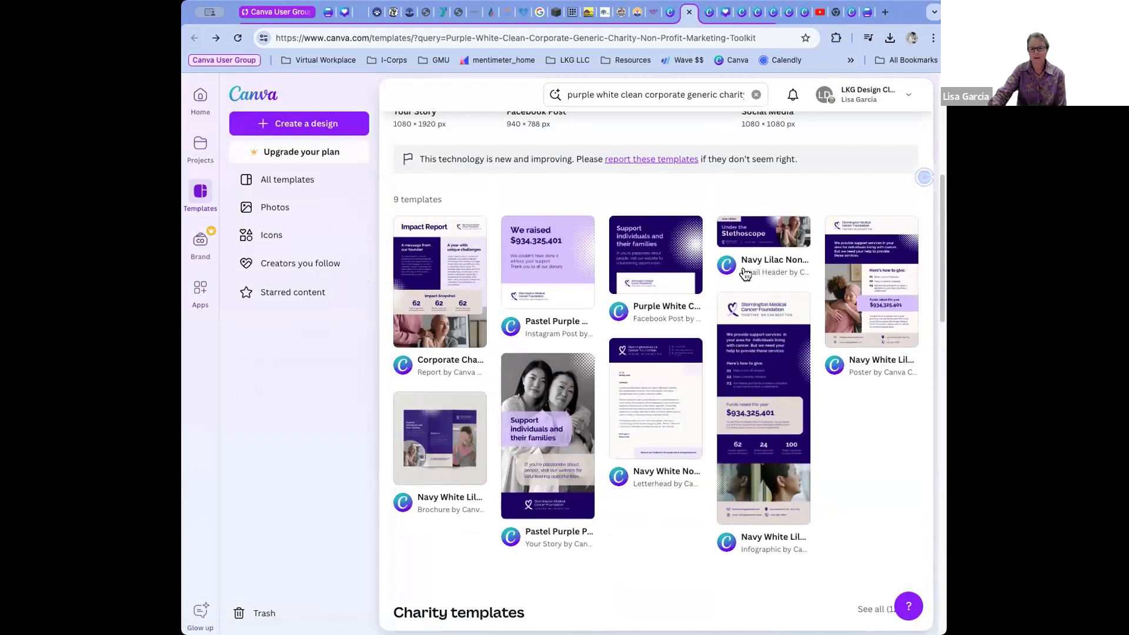
Open the Navy Lilac Nonprofit Cancer Research Clean Corporate Charity Email Header template as a new customizable design.
left_click(754, 246)
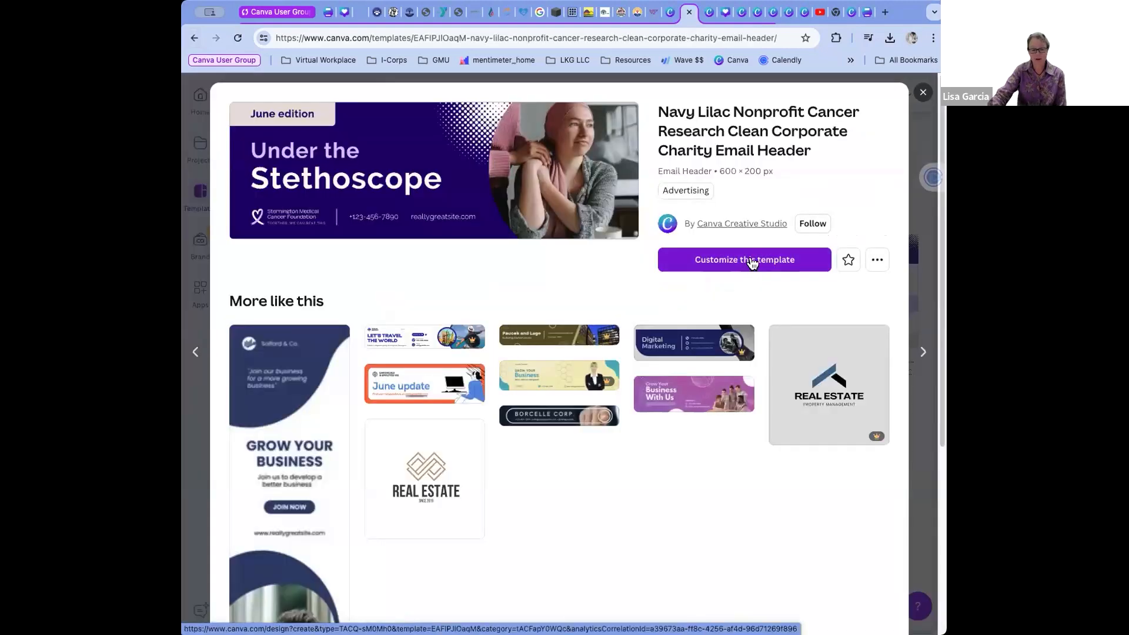
left_click(748, 265)
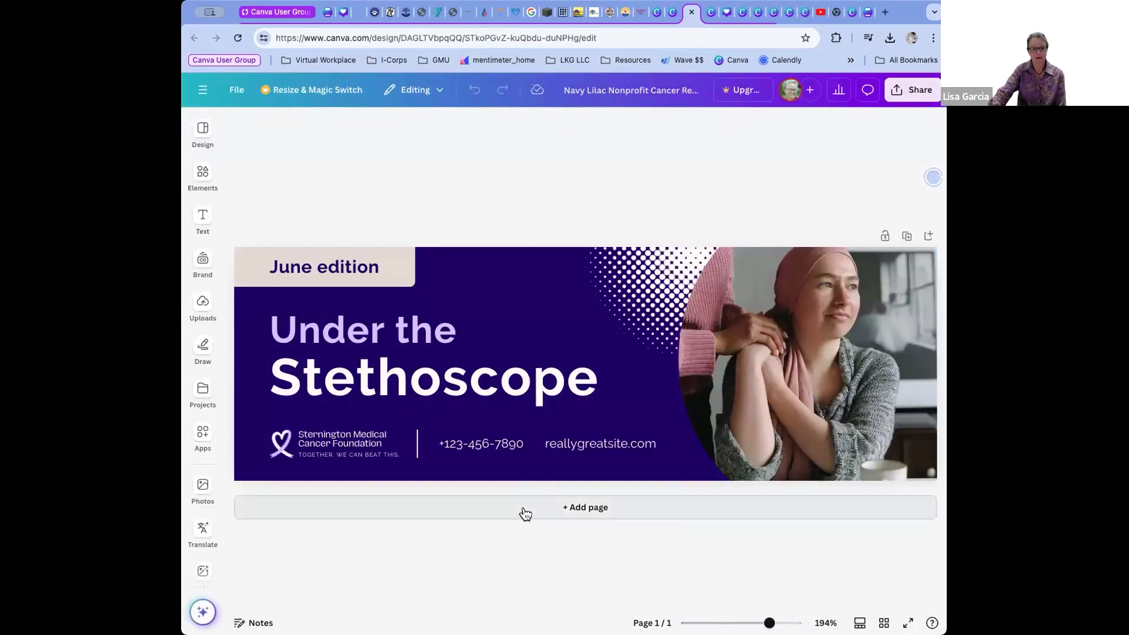
Change the email header's edition label to "July edition".
left_click(368, 271)
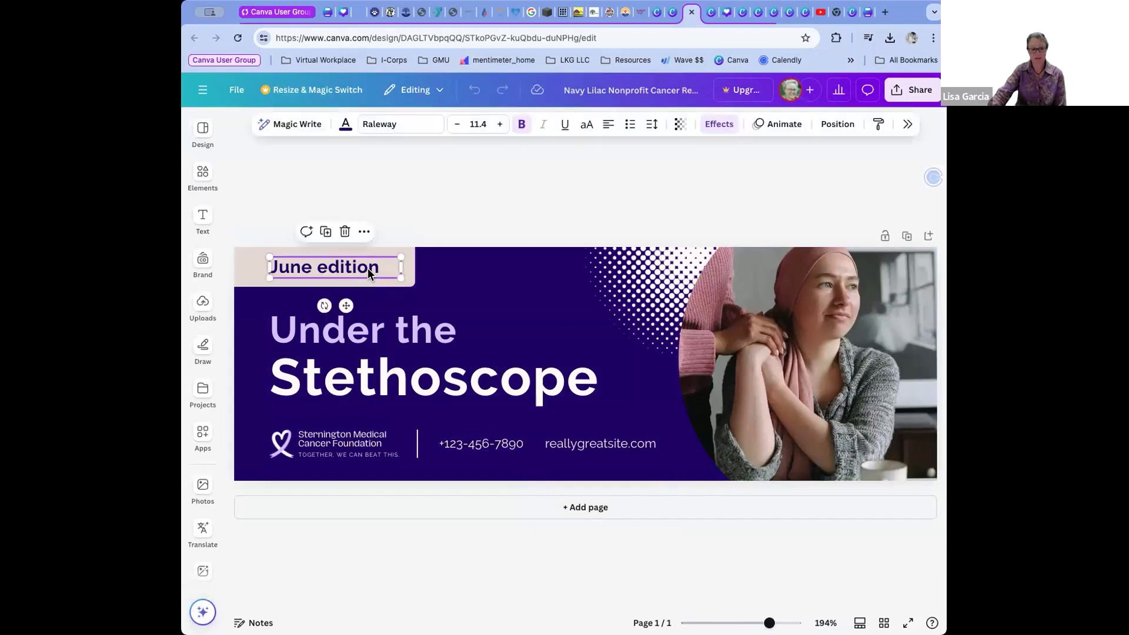
double_click(298, 268)
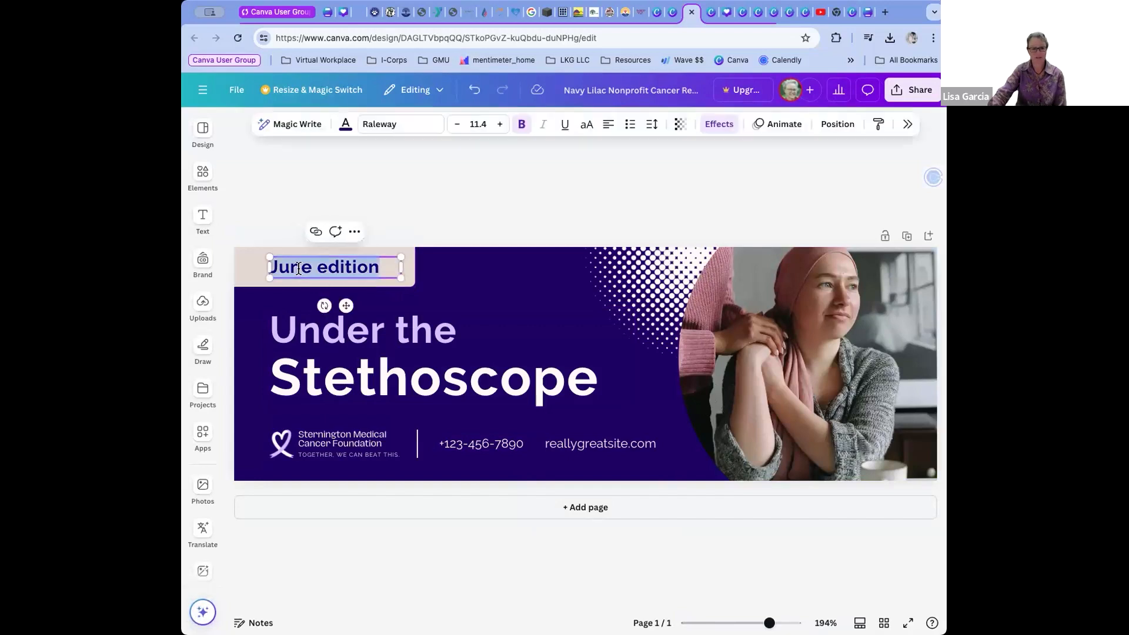
type("July")
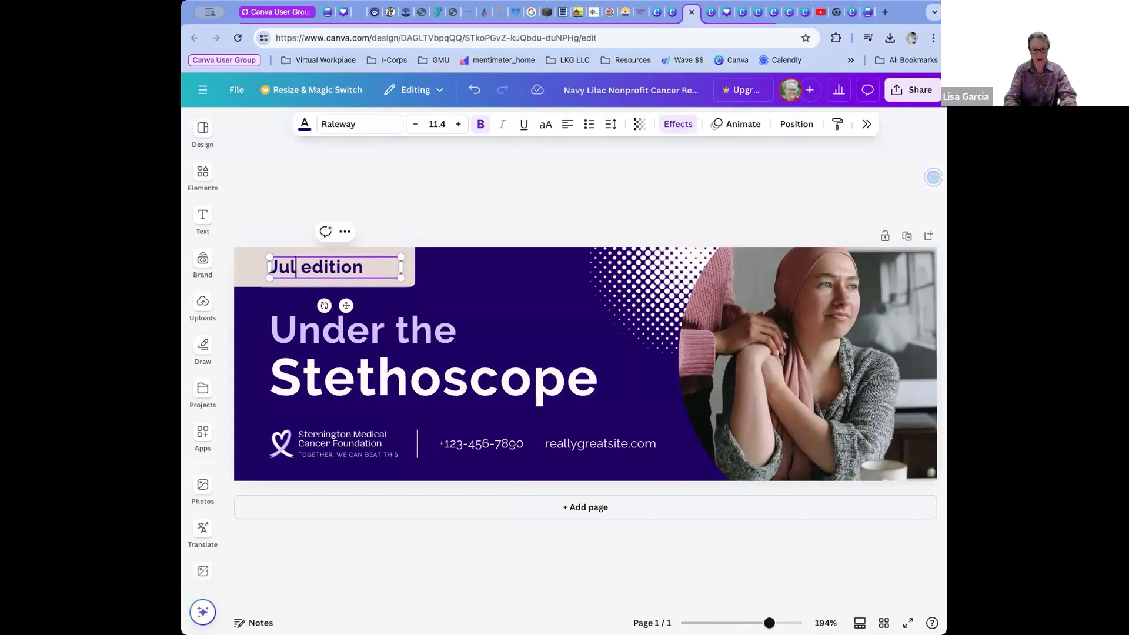
left_click(567, 210)
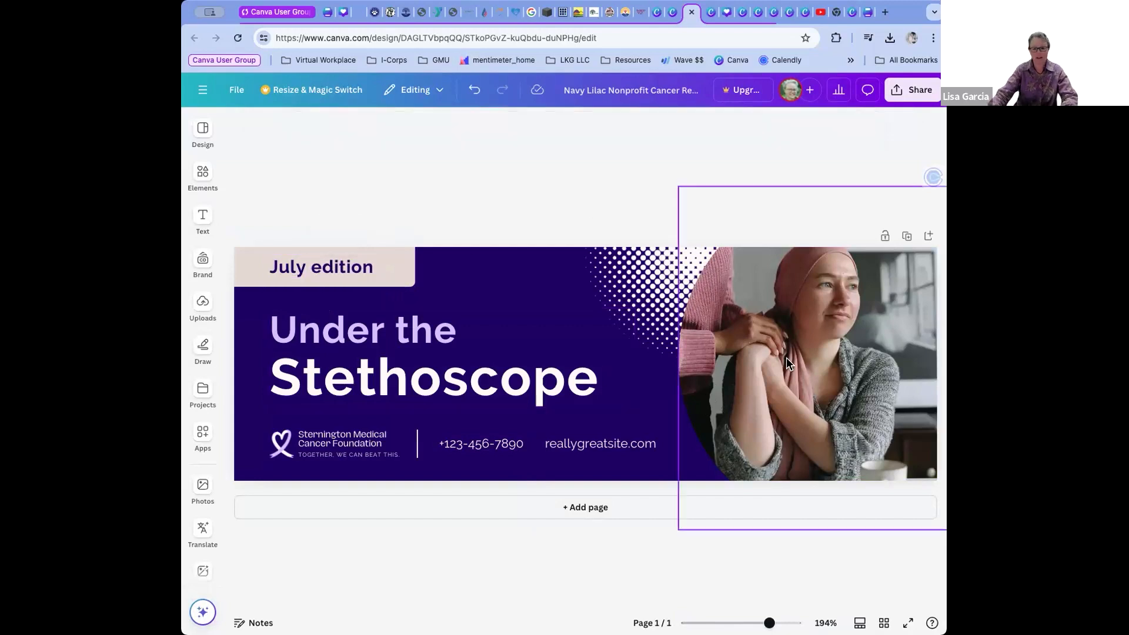
Shift the woman's photo in the email header slightly upward and to the right.
left_click_drag(782, 336, 784, 326)
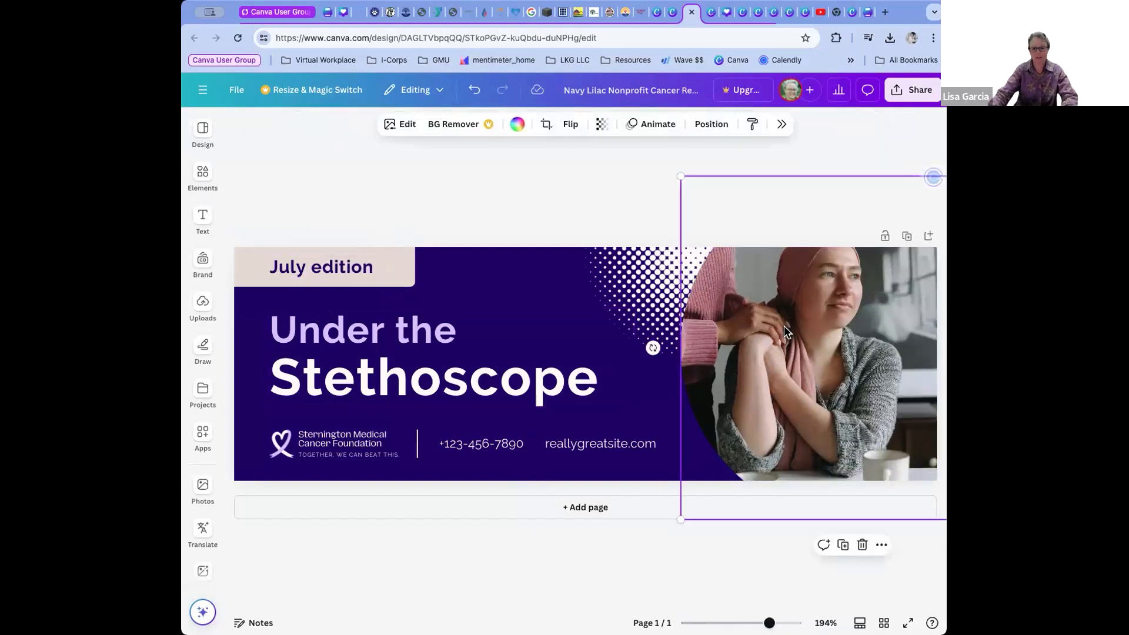
Delete the woman's photo from the email header's frame and search the elements library for "aging".
key("BackSpace")
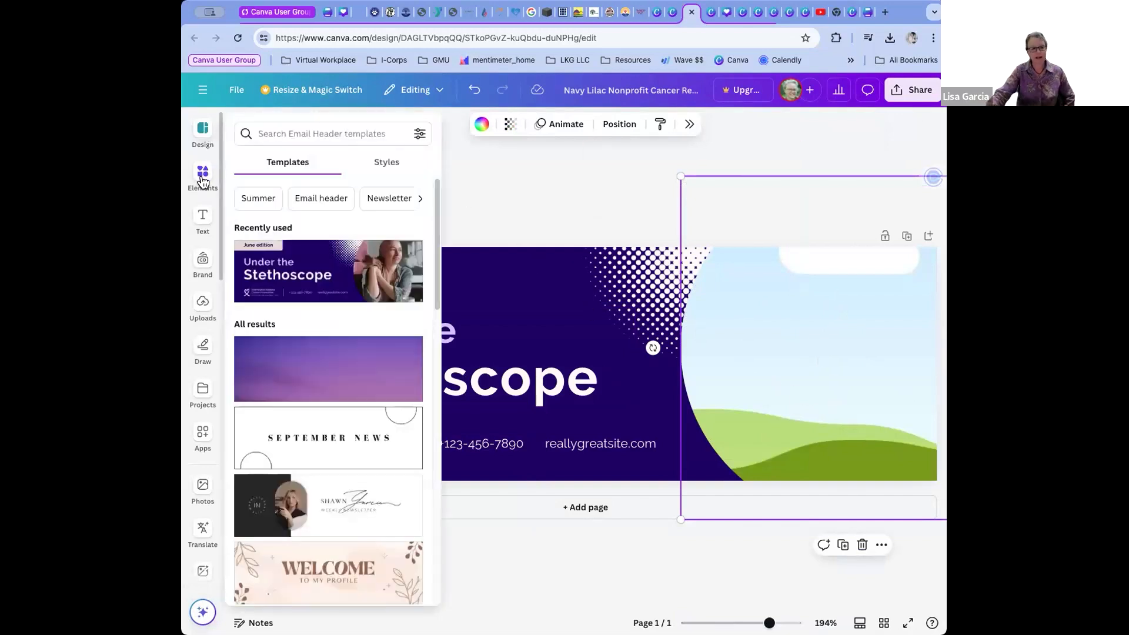
left_click(203, 176)
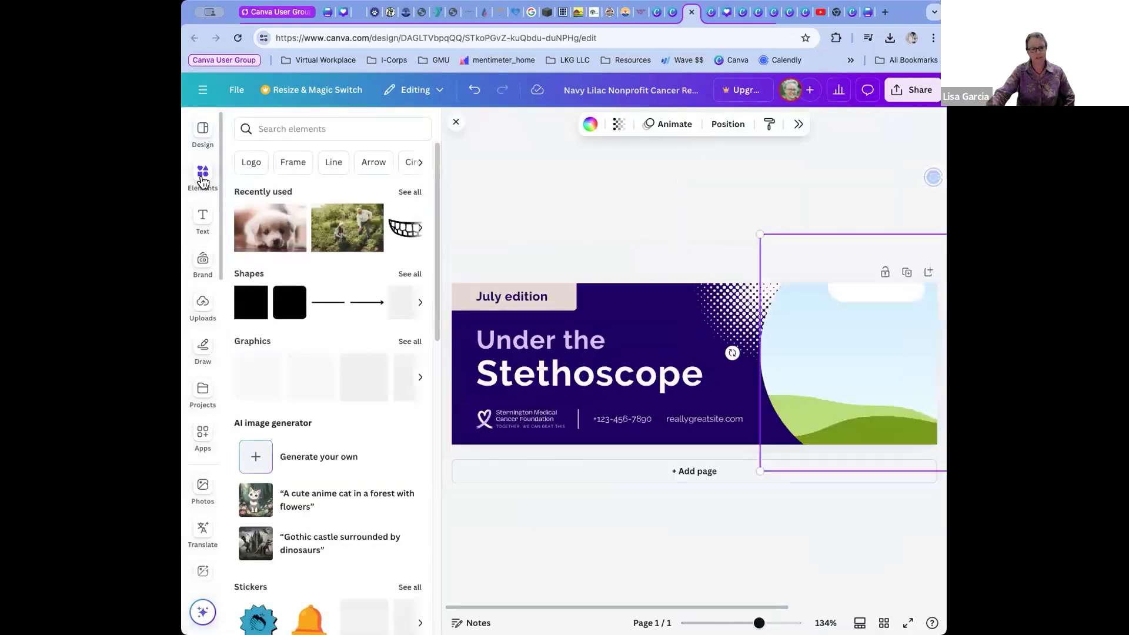
left_click(274, 131)
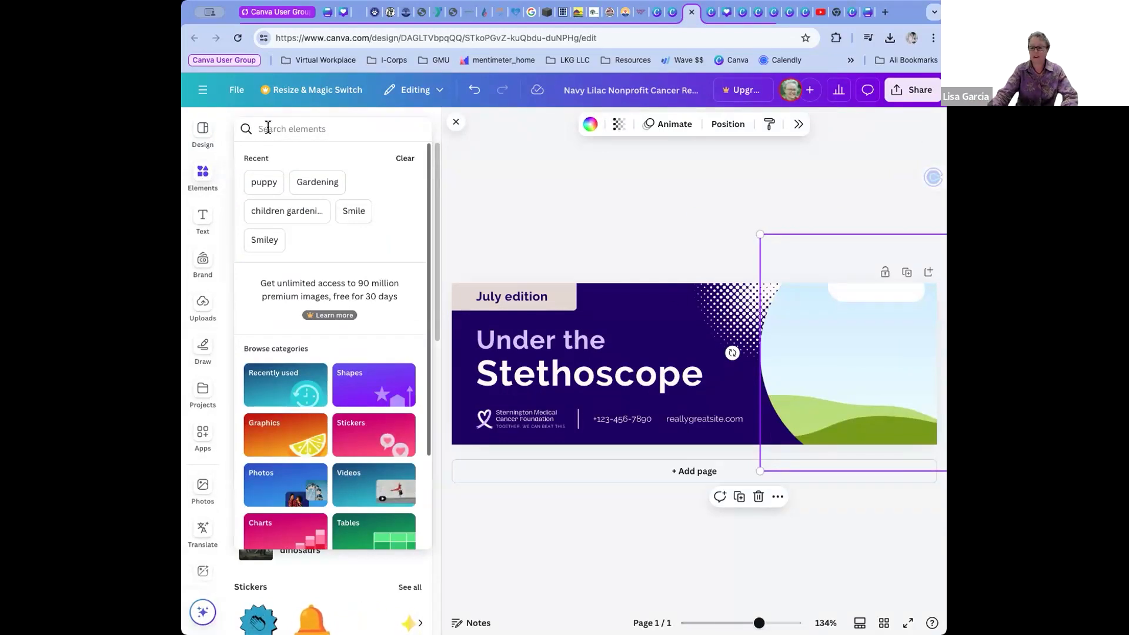
key("Escape")
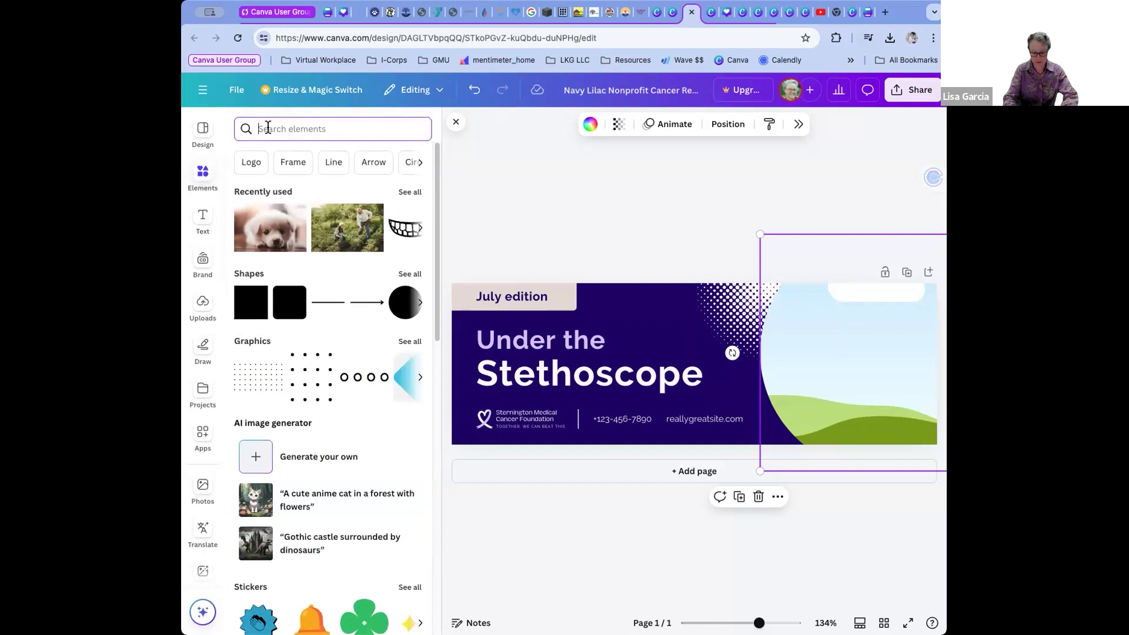
type("aging")
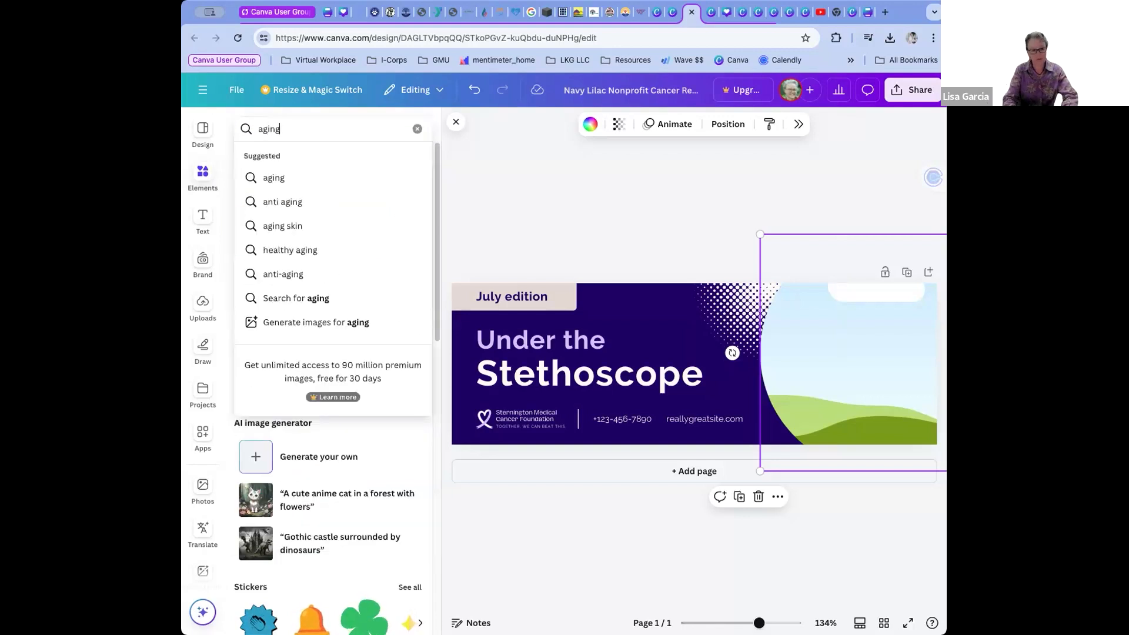
key("Return")
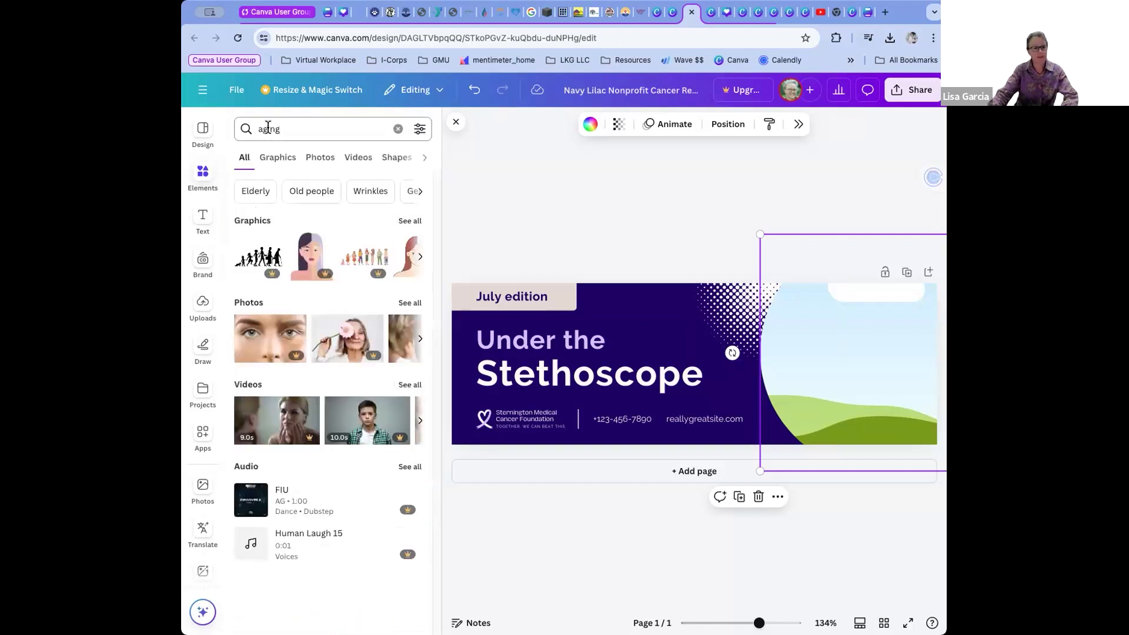
Narrow the search to Elderly photos and fill the header's empty frame with the outdoor photo of seniors taking a selfie.
left_click(241, 190)
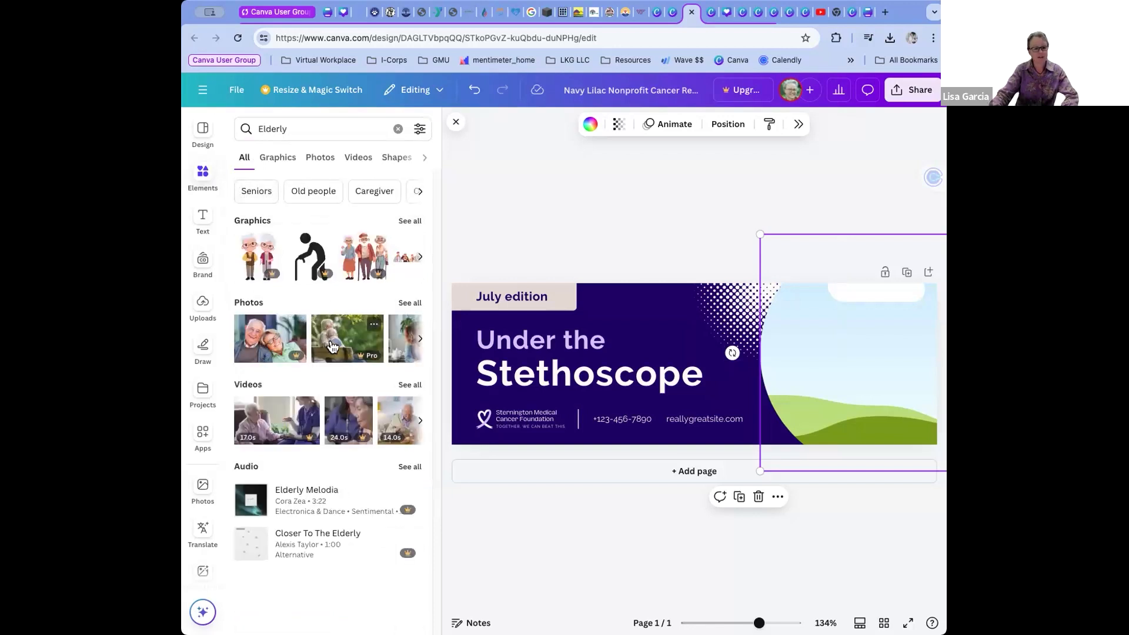
left_click(400, 305)
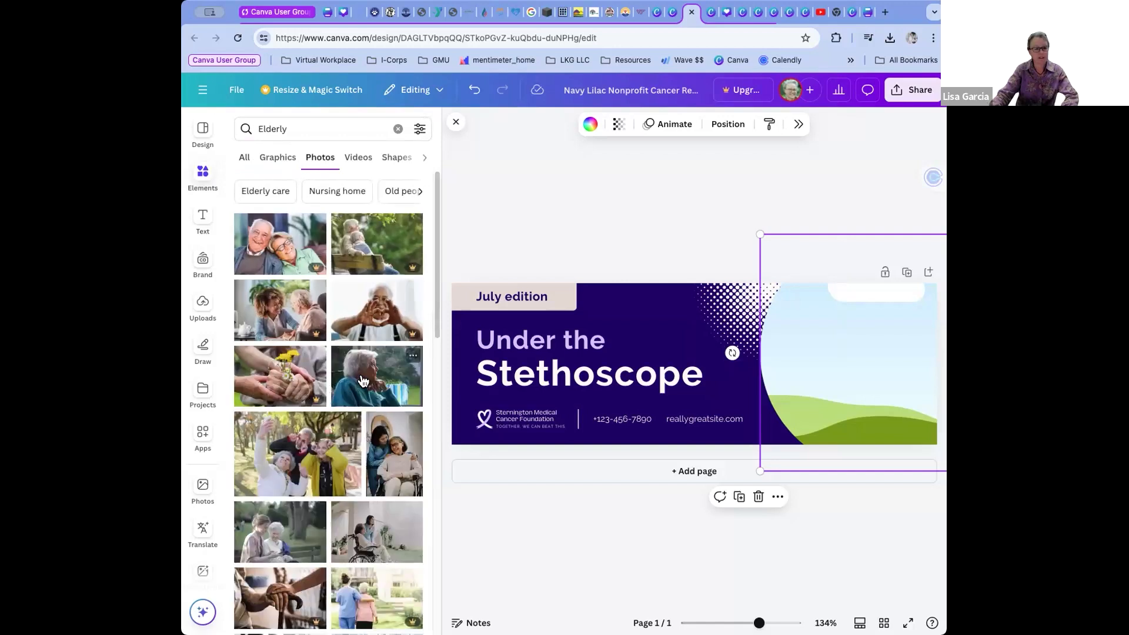
left_click_drag(273, 467, 774, 383)
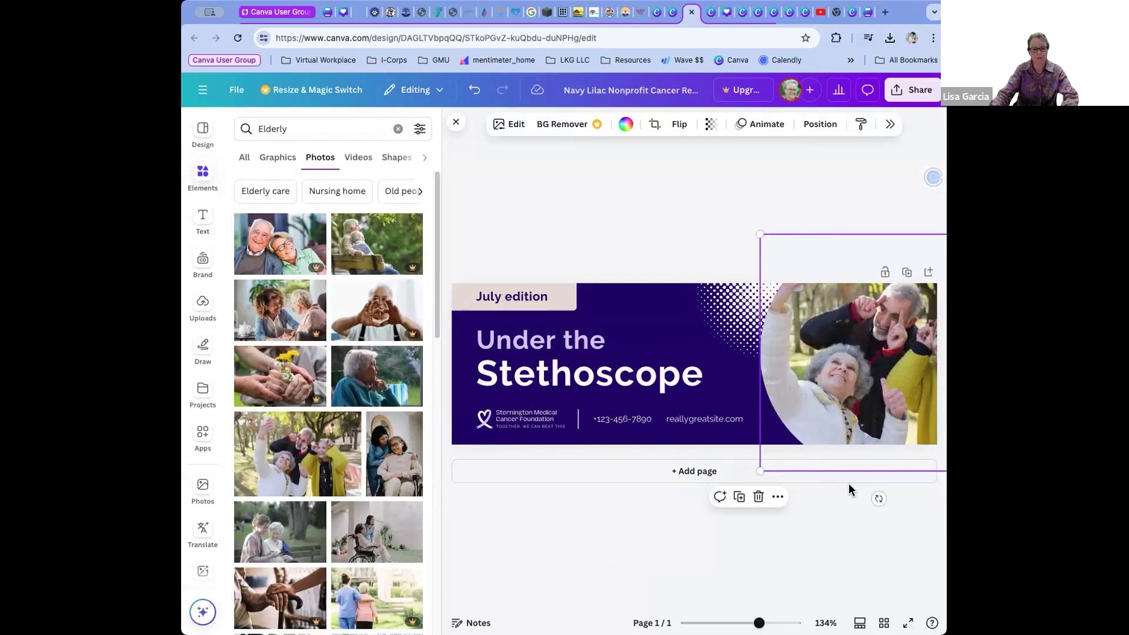
Ungroup the Sternington Medical Cancer Foundation logo and delete only its heart ribbon symbol.
left_click(484, 418)
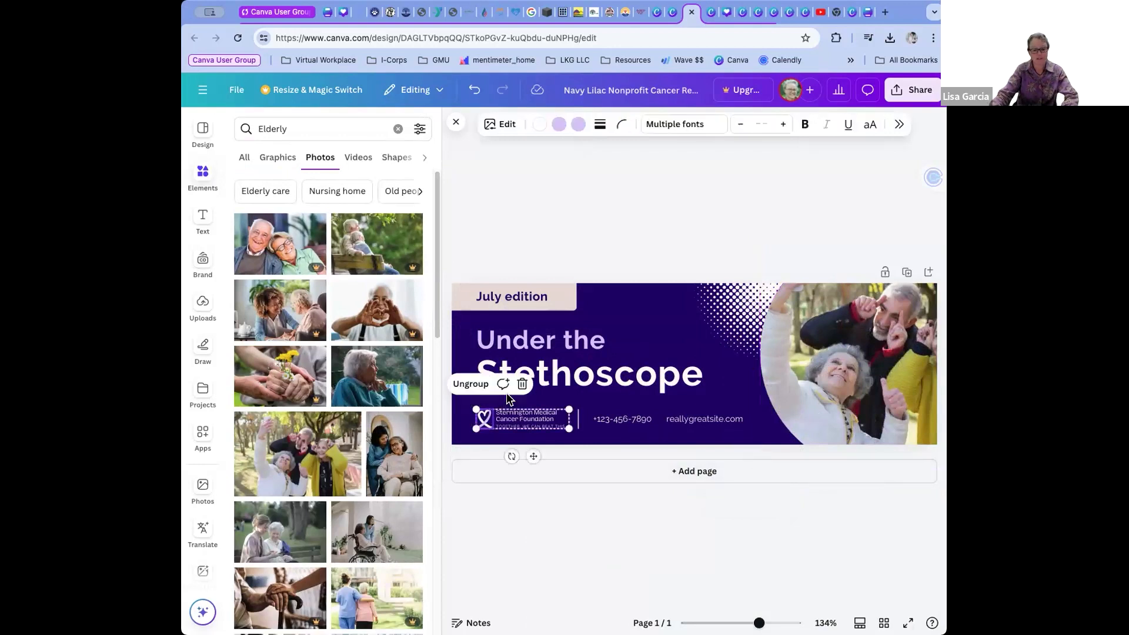
left_click(471, 384)
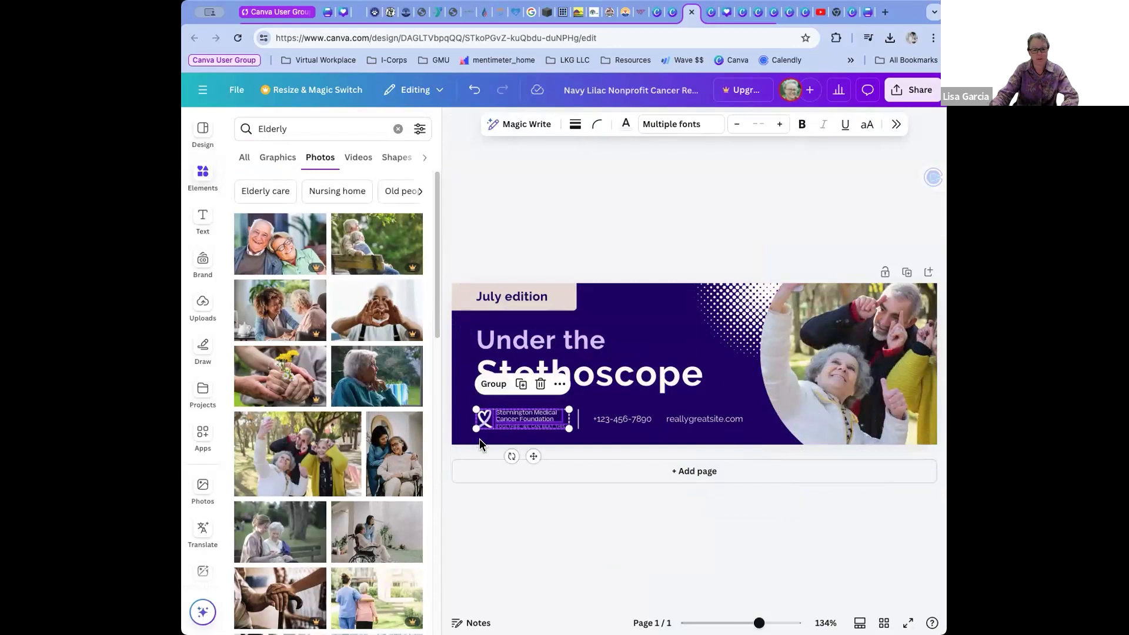
left_click(675, 297)
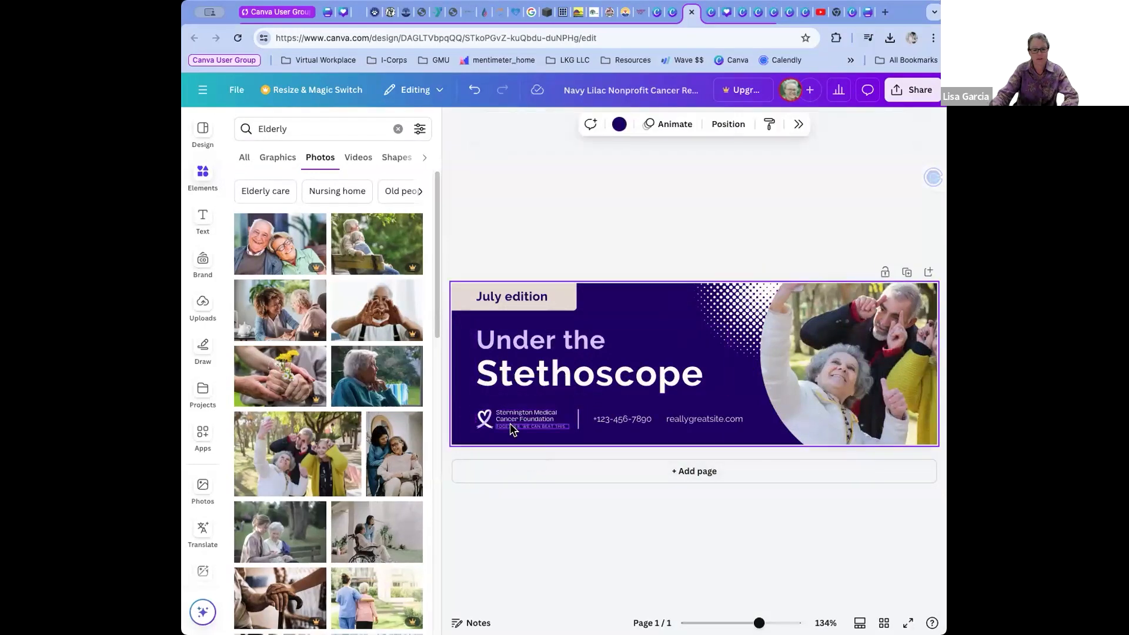
left_click(488, 420)
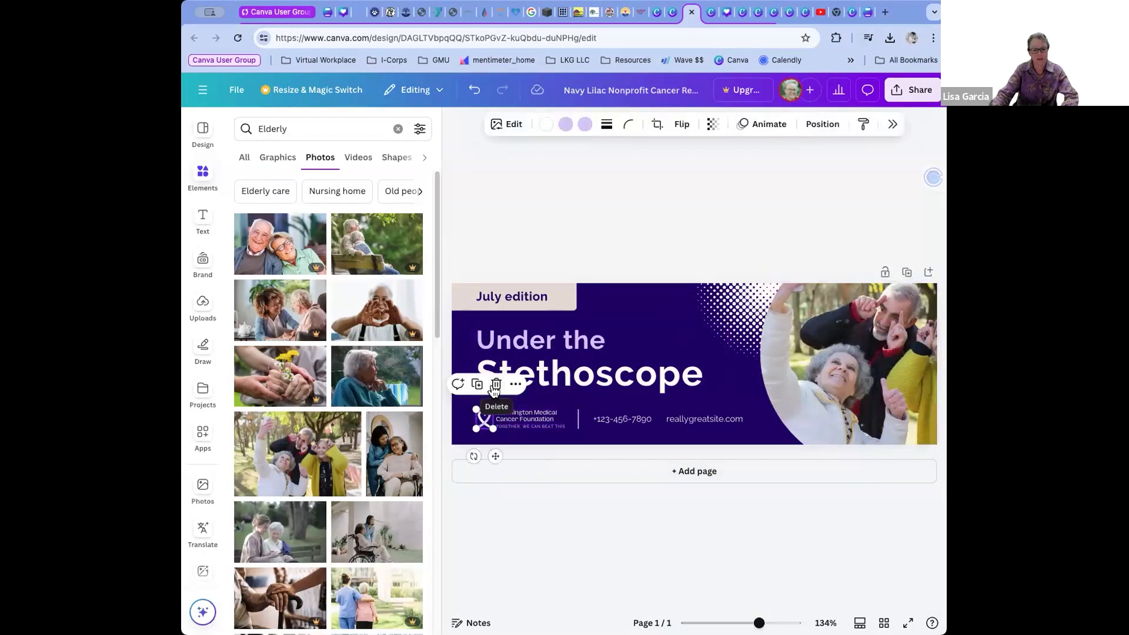
left_click(495, 385)
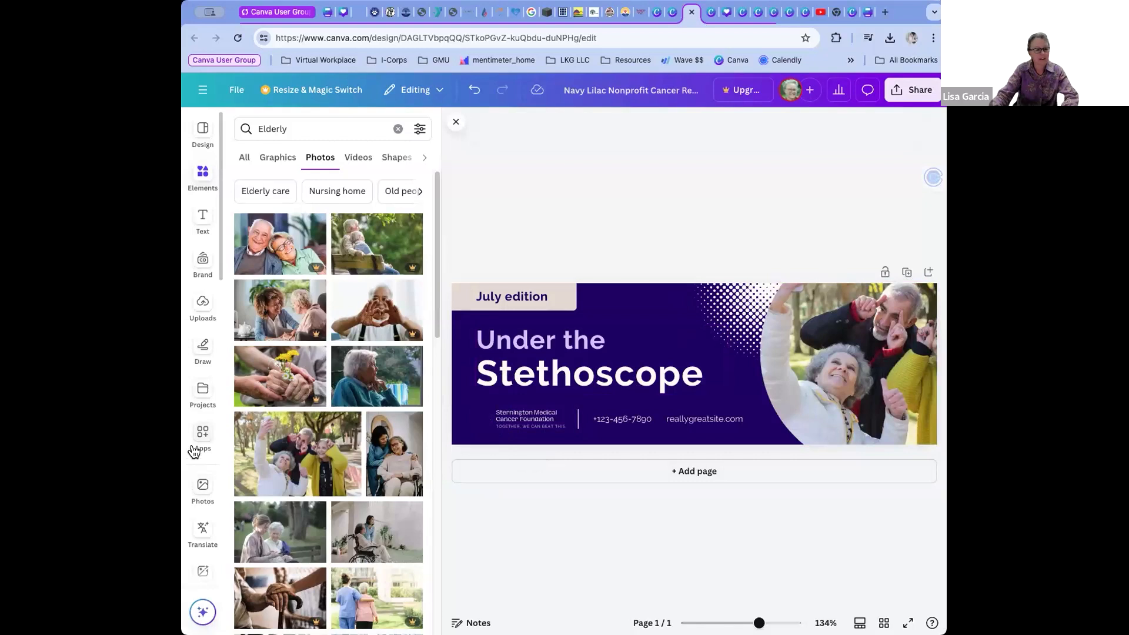
Add the black graphic of a stooped figure with a cane from the Elderly graphics to the email header.
scroll(194, 452, "down", 5)
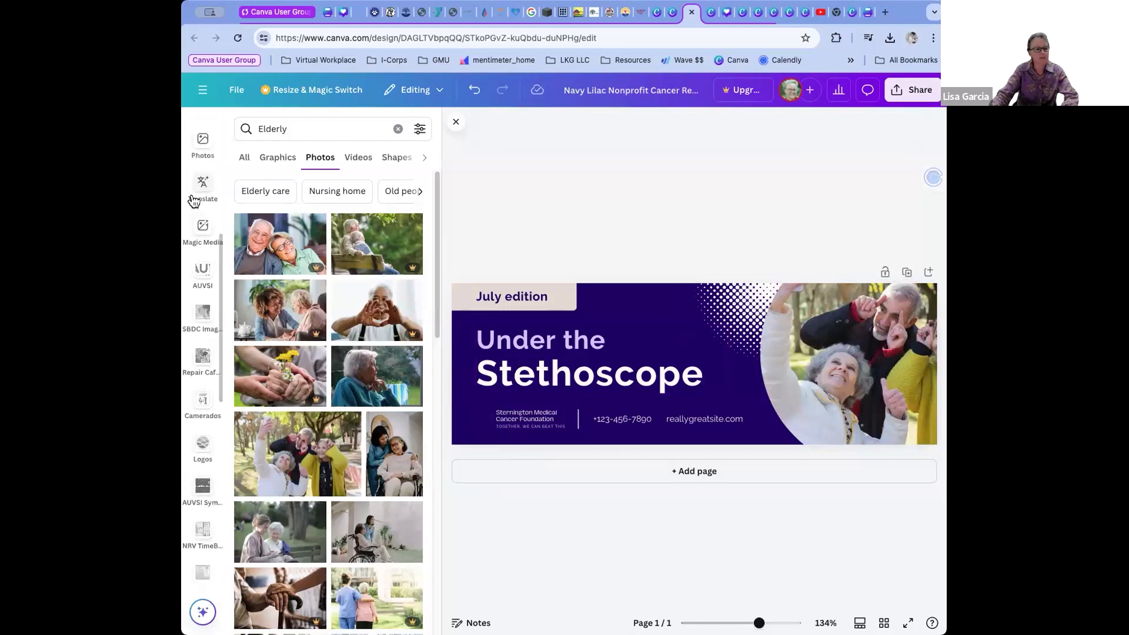
scroll(194, 202, "up", 5)
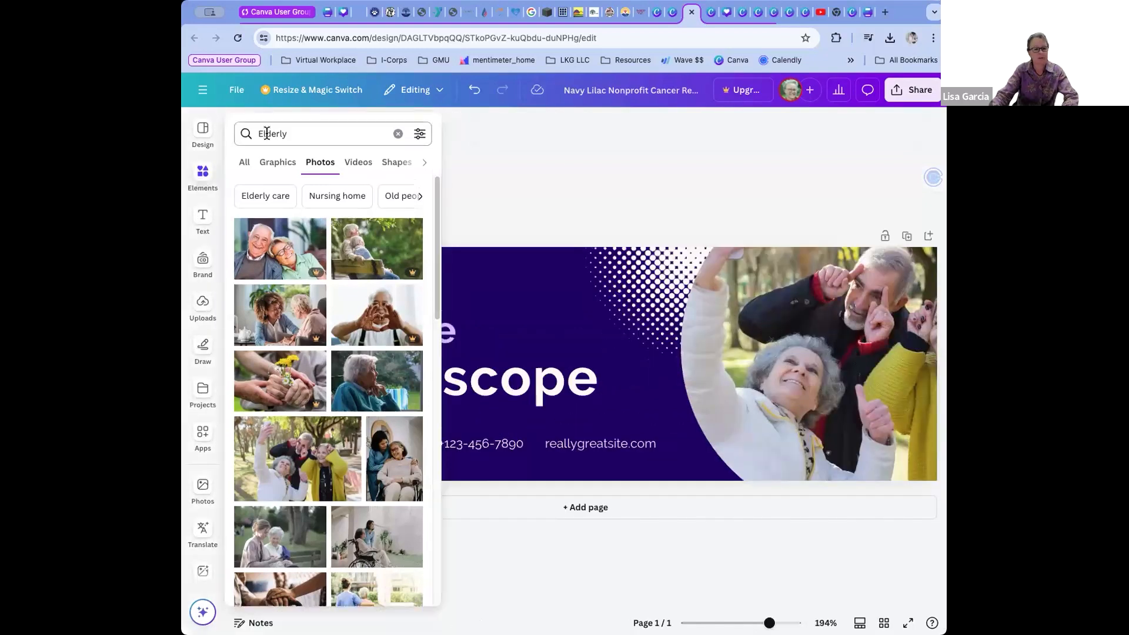
left_click(271, 162)
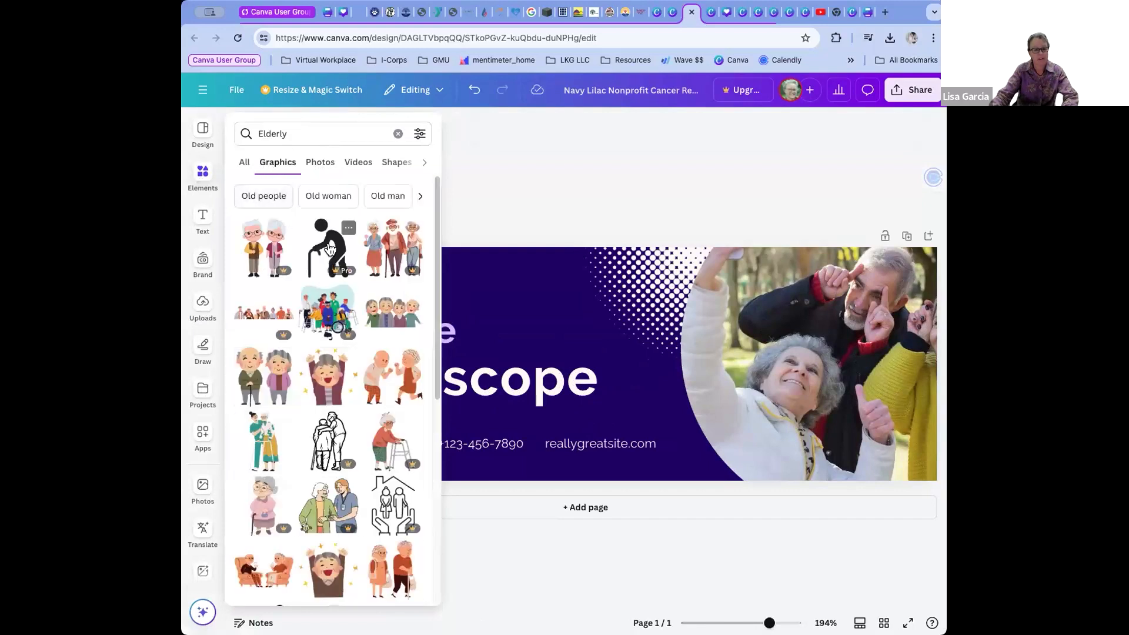
left_click(329, 249)
left_click(568, 383)
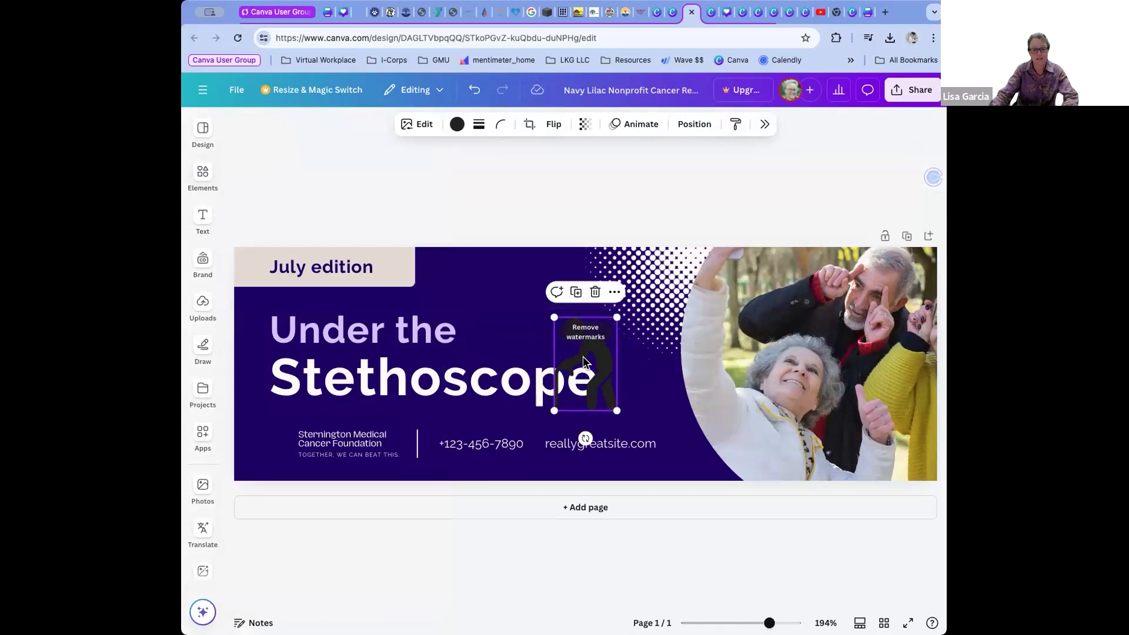
Recolor the stooped figure white from the brand kit and place it beside the foundation's name, where the ribbon symbol was.
left_click(456, 124)
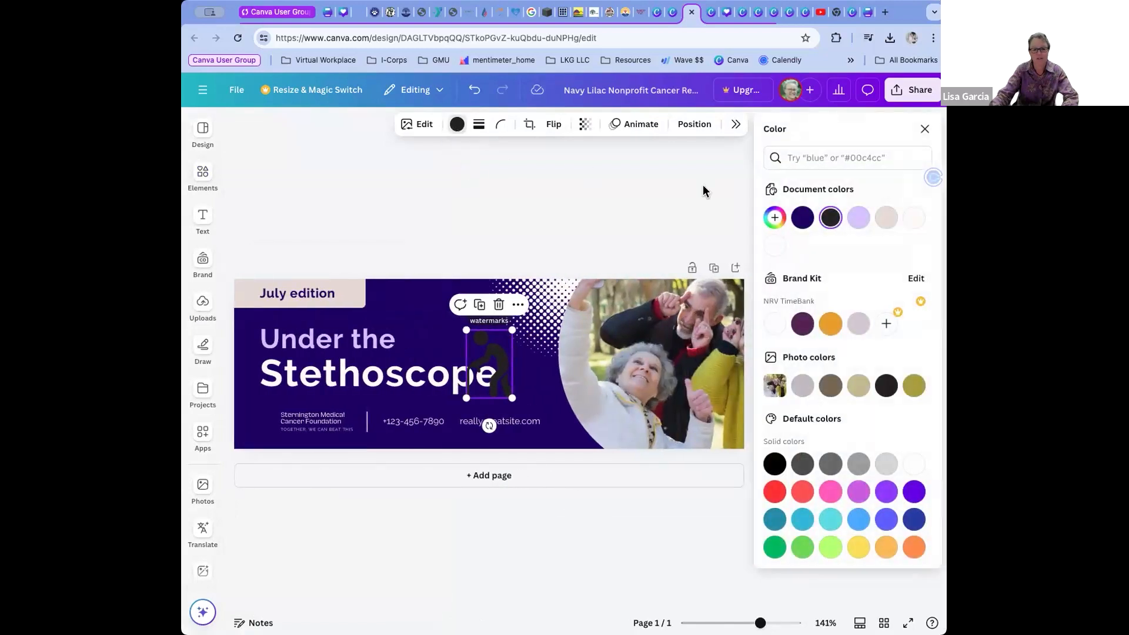
left_click(775, 324)
left_click_drag(491, 359, 271, 405)
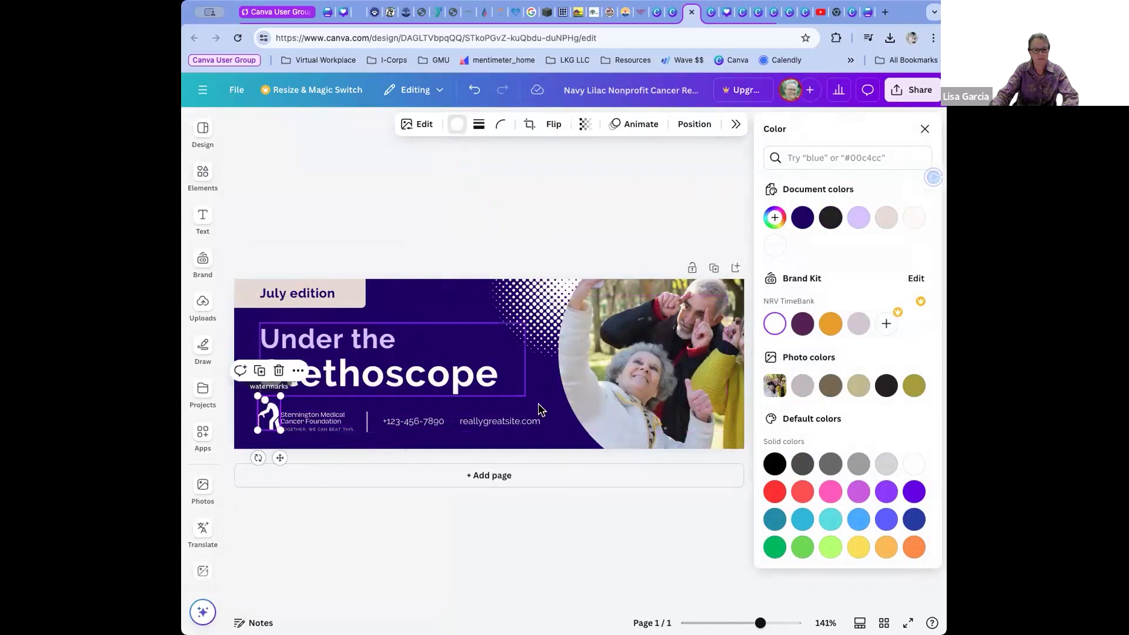
key("Escape")
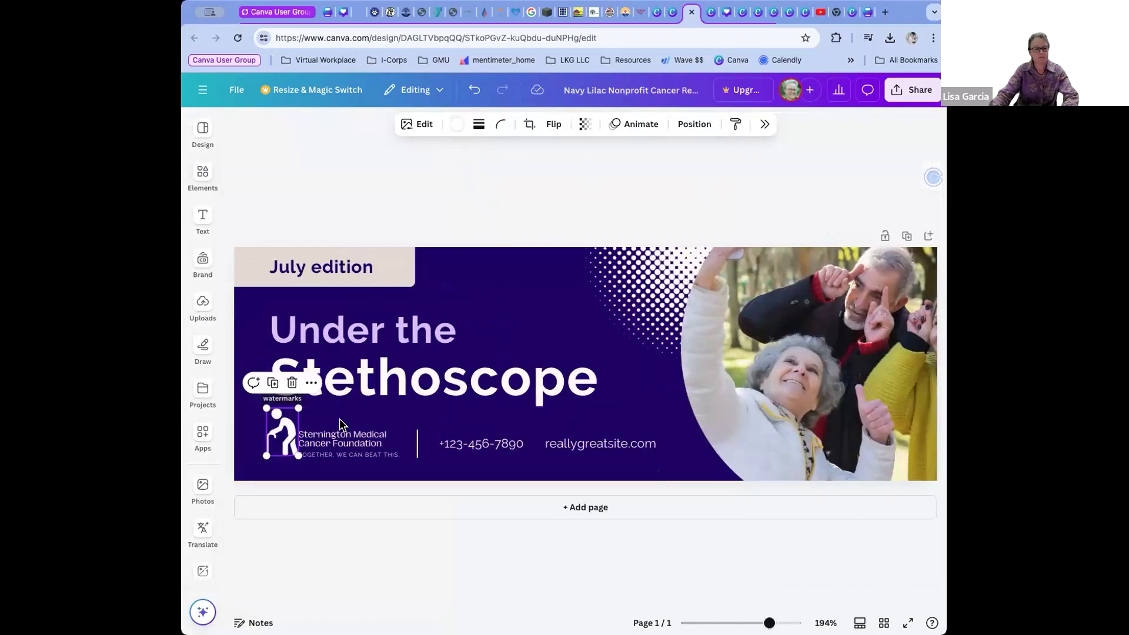
left_click_drag(273, 450, 269, 452)
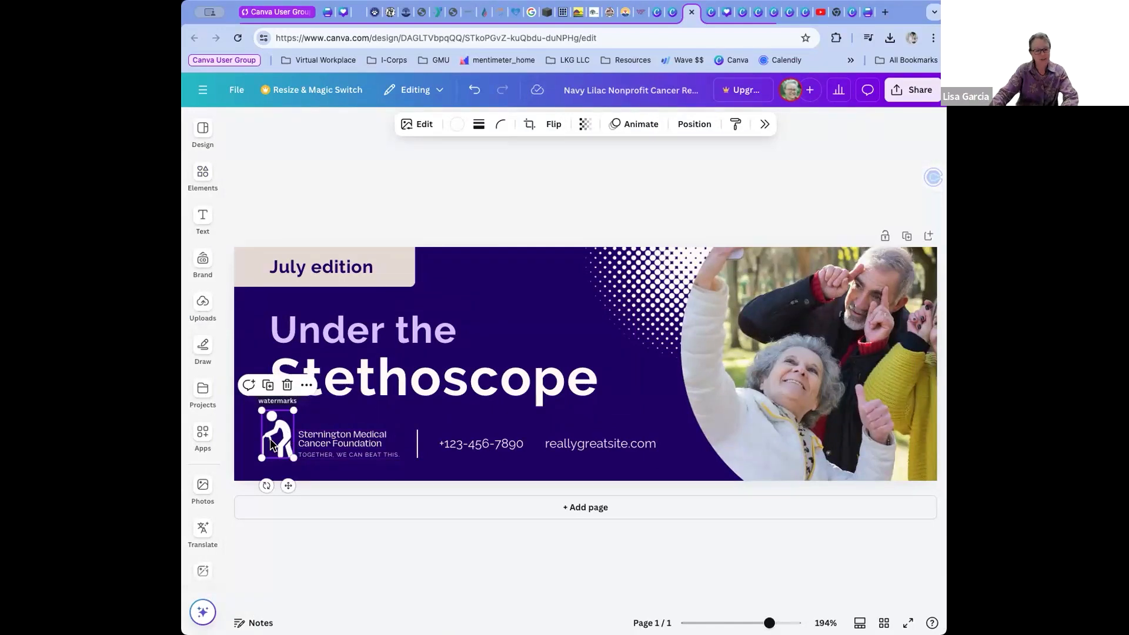
Flip the stooped figure horizontally and nudge it slightly away from the foundation's name.
left_click(305, 388)
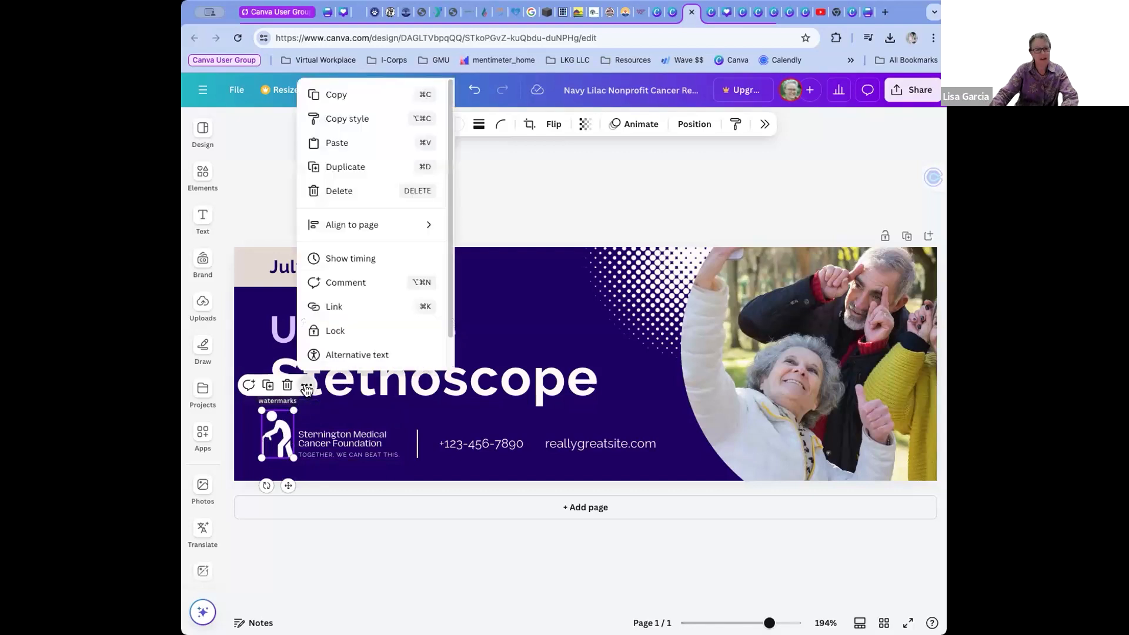
left_click(640, 187)
left_click(273, 440)
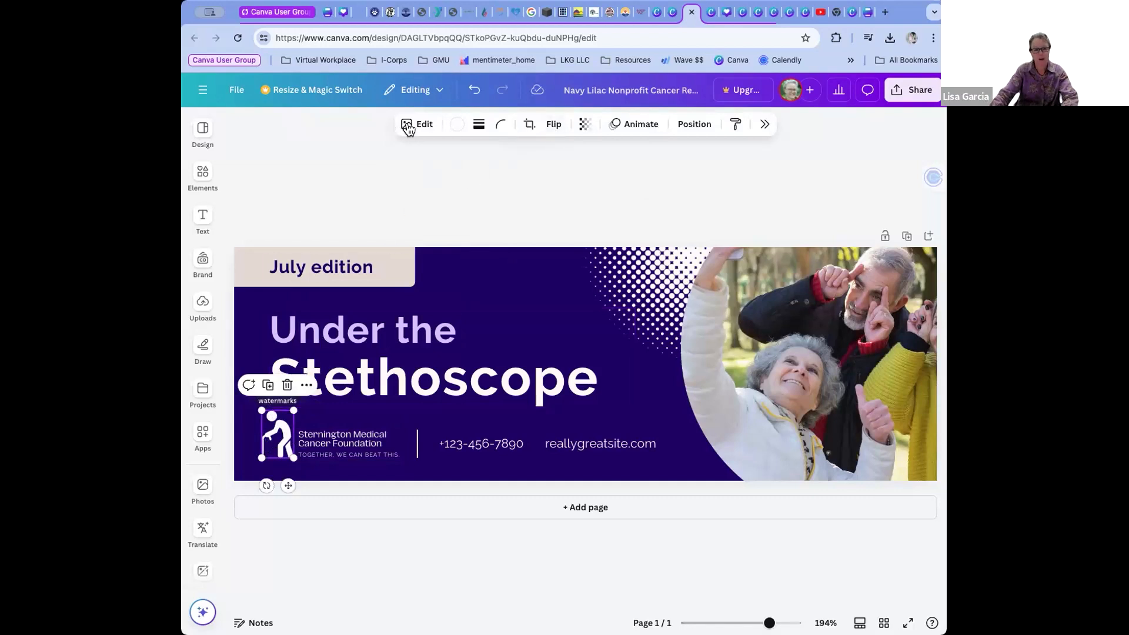
left_click(554, 125)
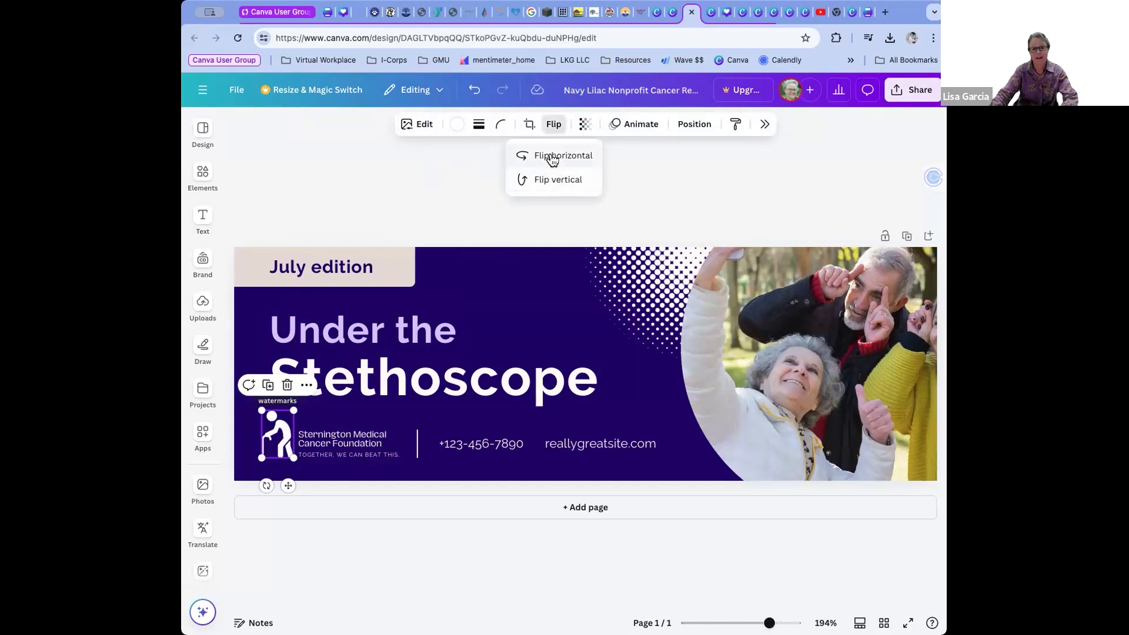
left_click(554, 156)
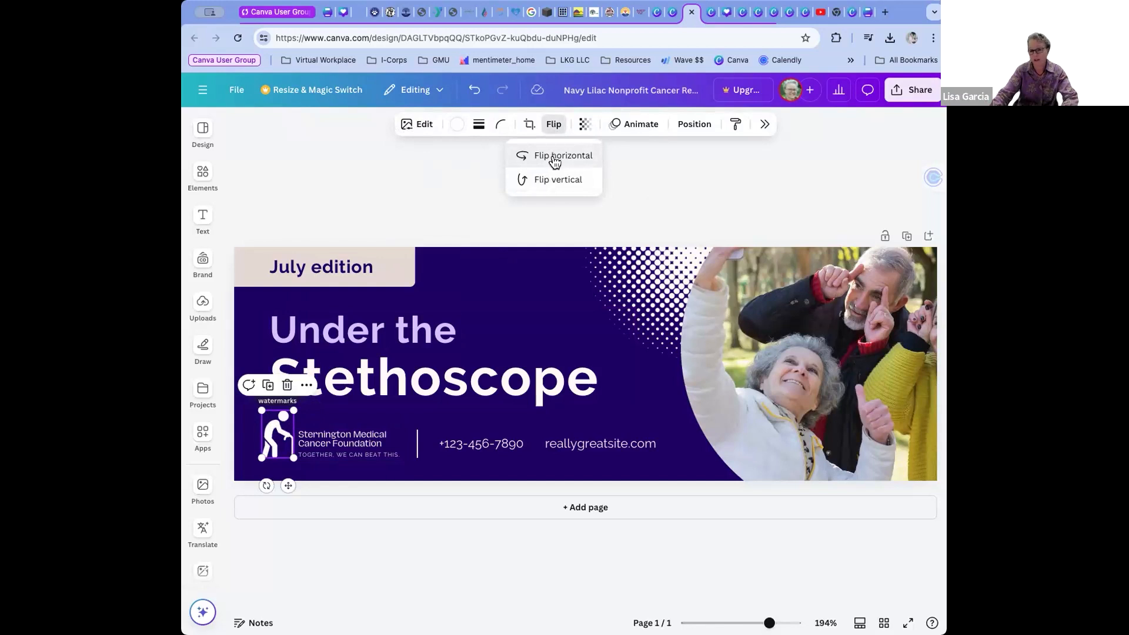
left_click(479, 213)
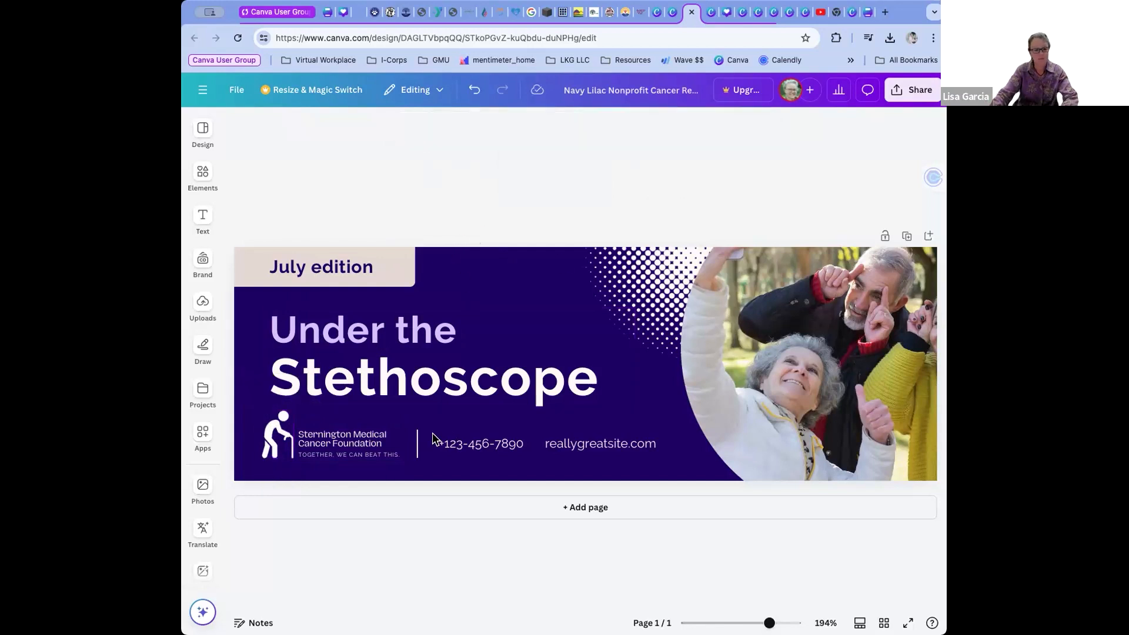
left_click(263, 440)
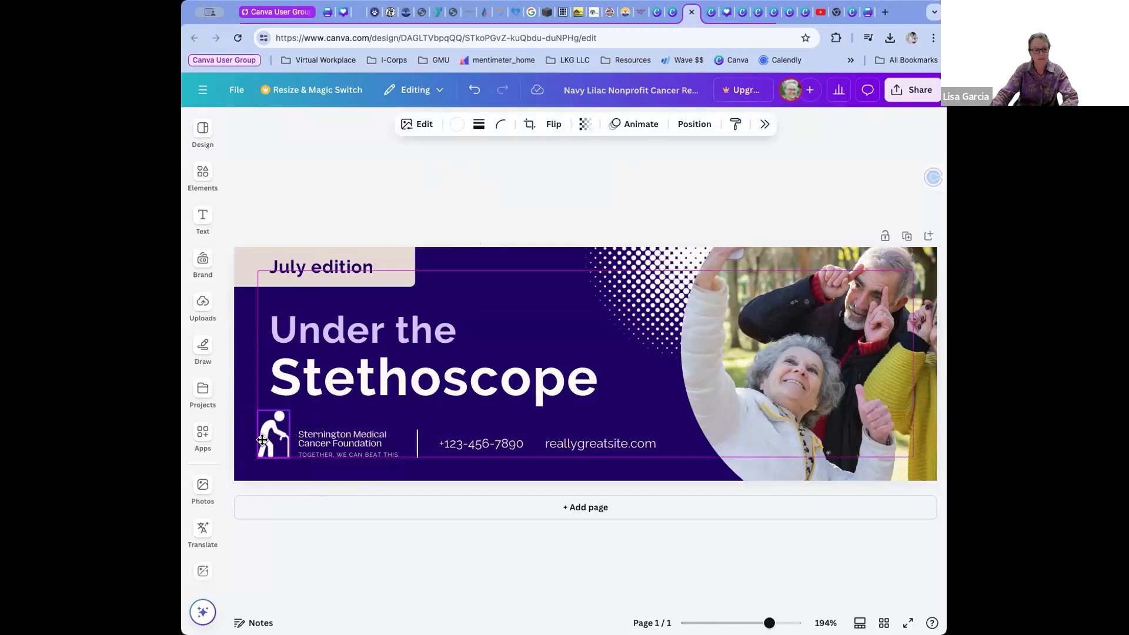
left_click(276, 215)
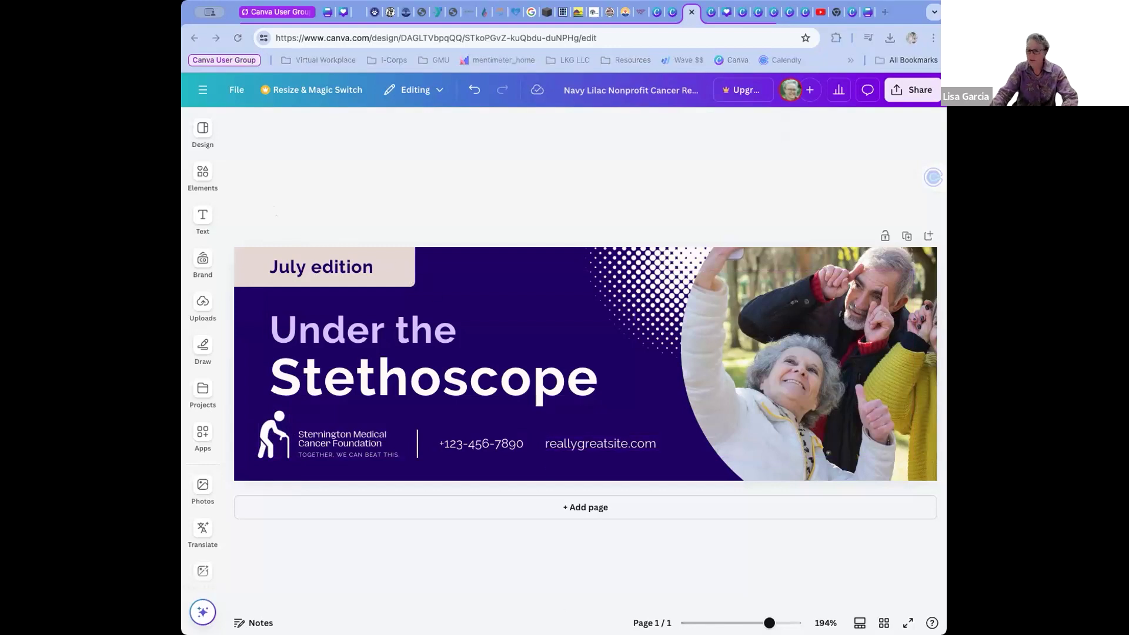
Return to the Giles Community Garden design and open its full list of sharing and publishing options.
left_click(674, 17)
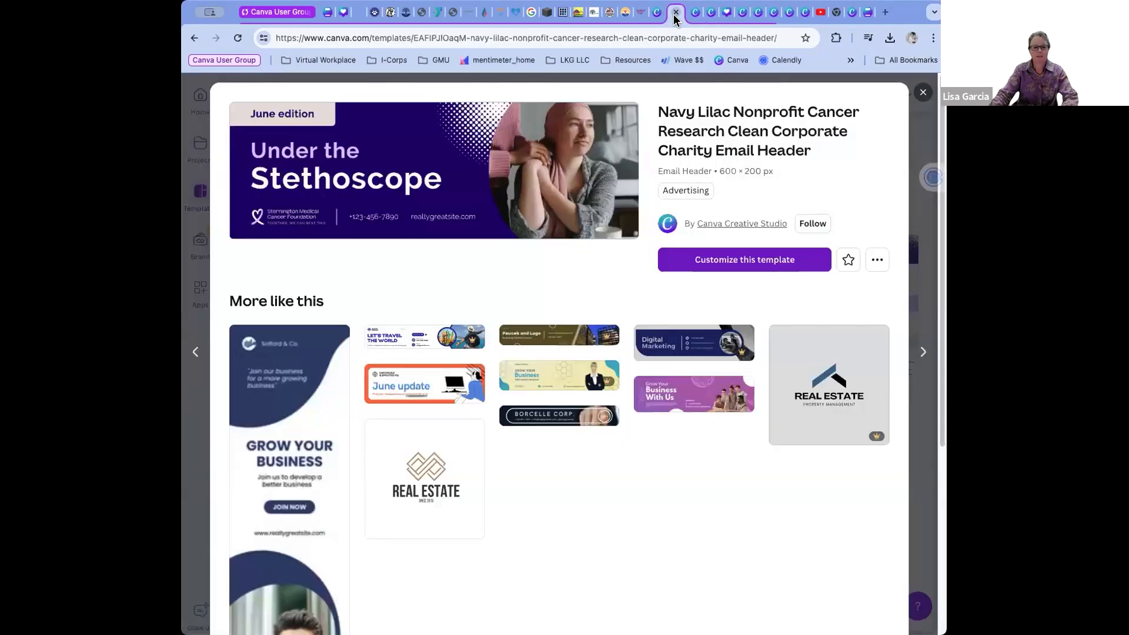
left_click(657, 15)
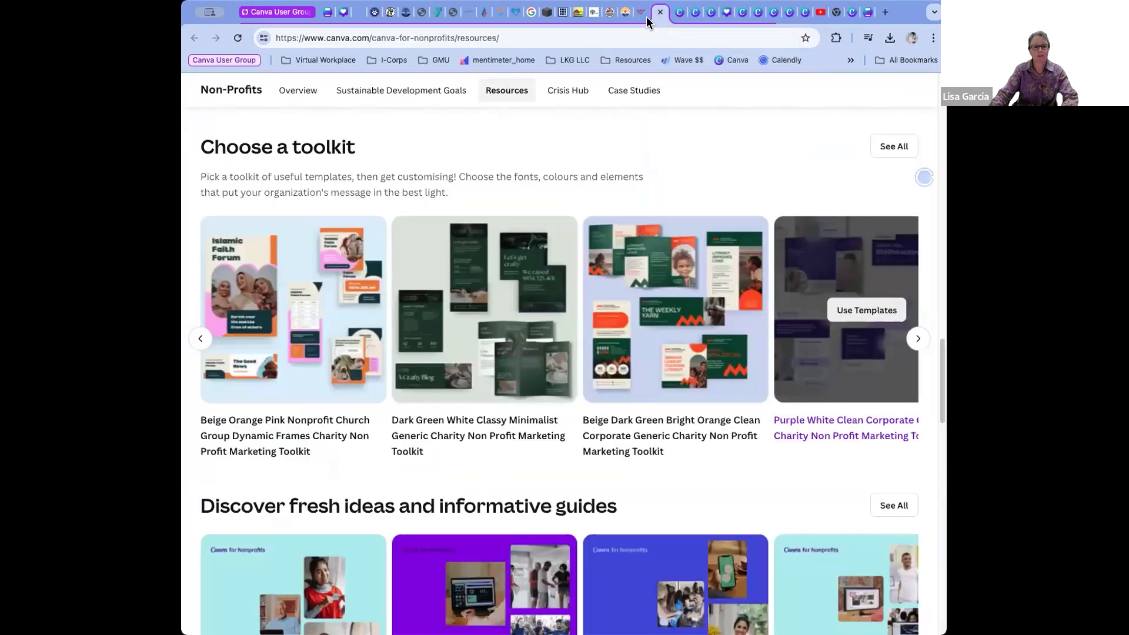
left_click(642, 13)
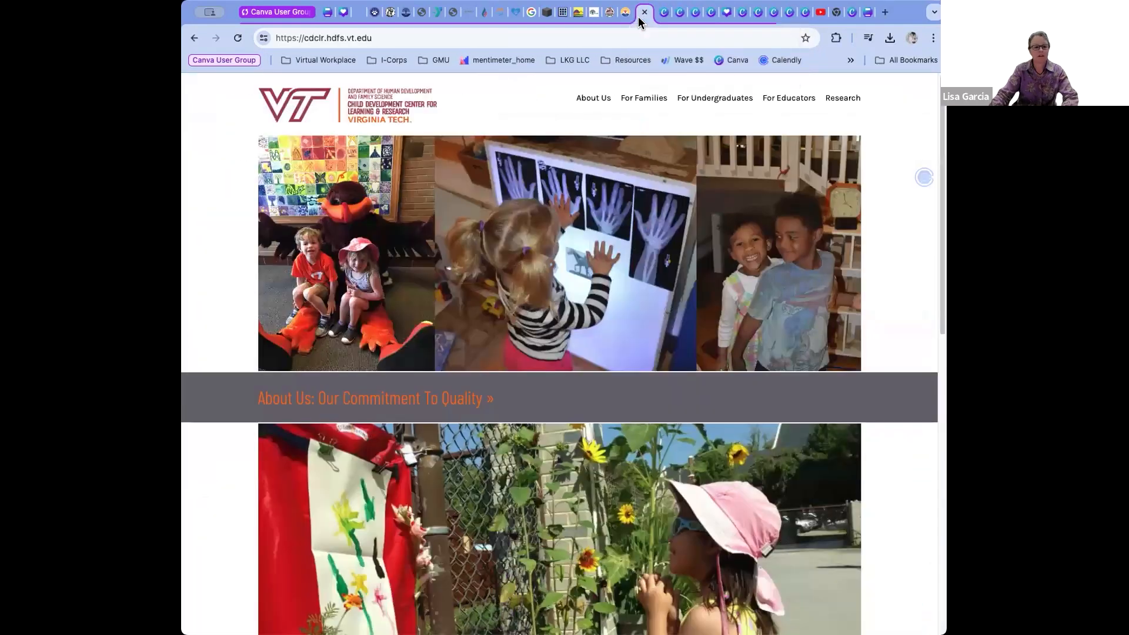
left_click(330, 14)
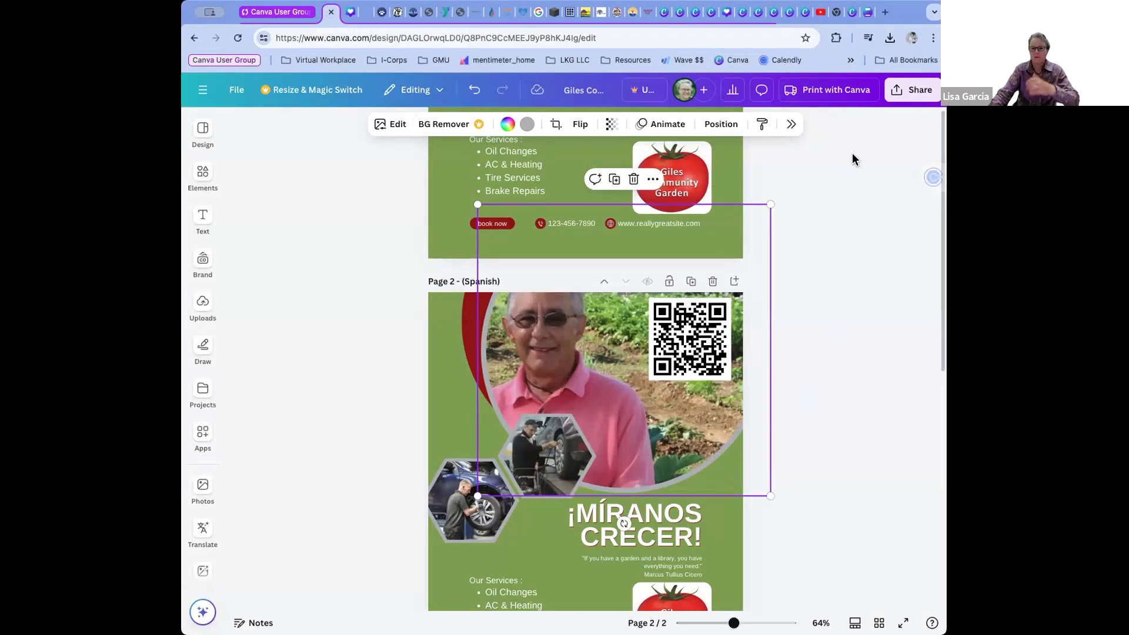
left_click(896, 91)
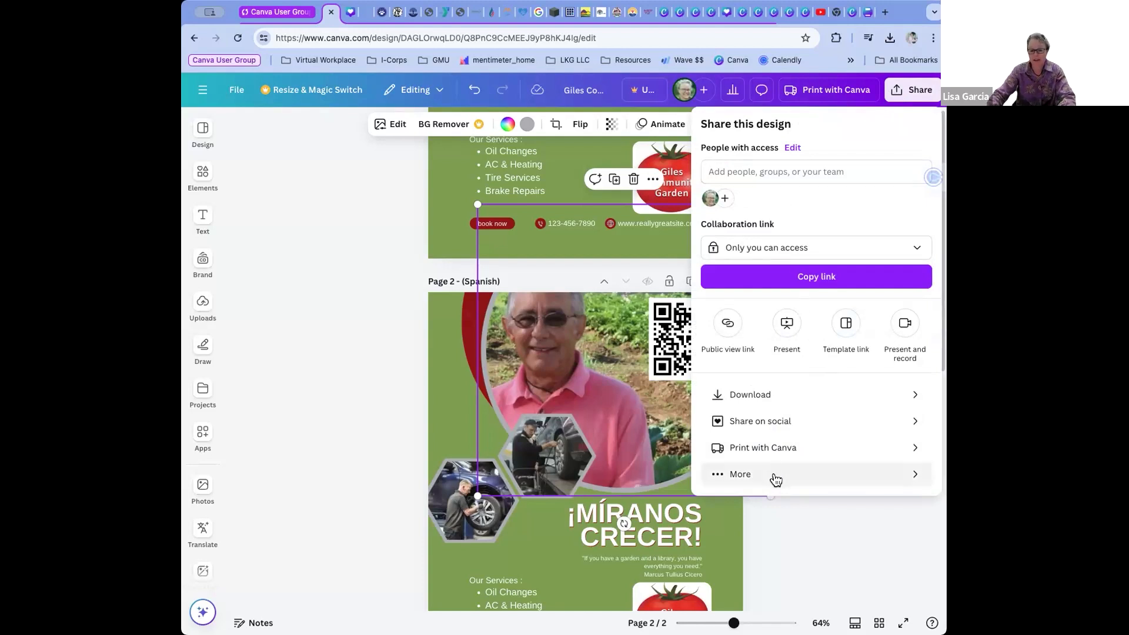
left_click(740, 473)
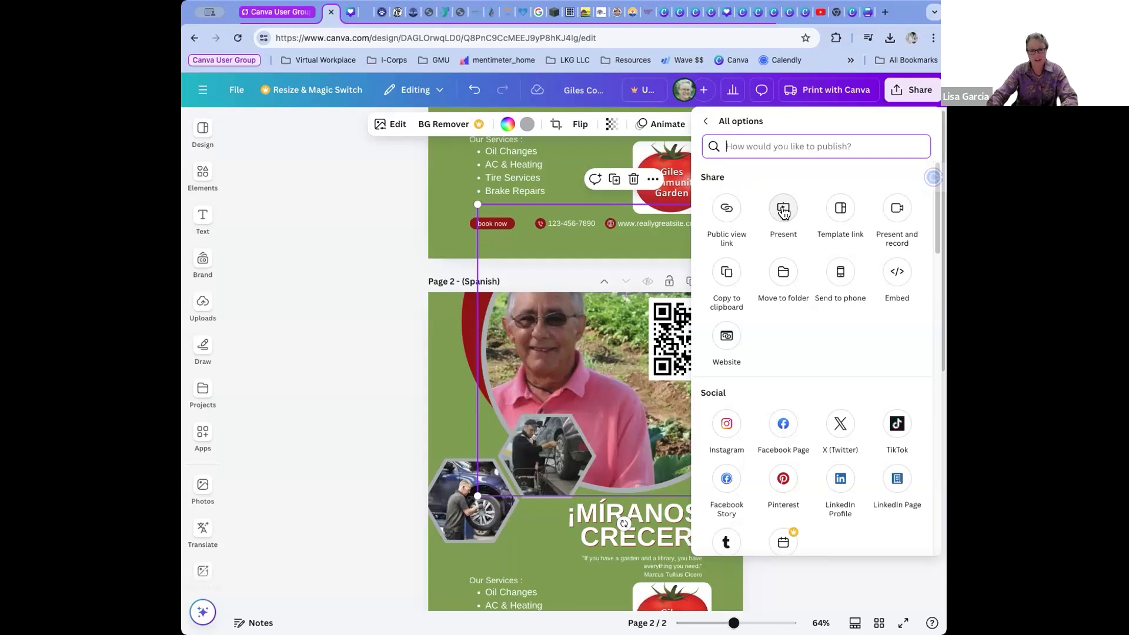
Present the Giles Community Garden flyer in full screen, and return to the editor.
left_click(783, 210)
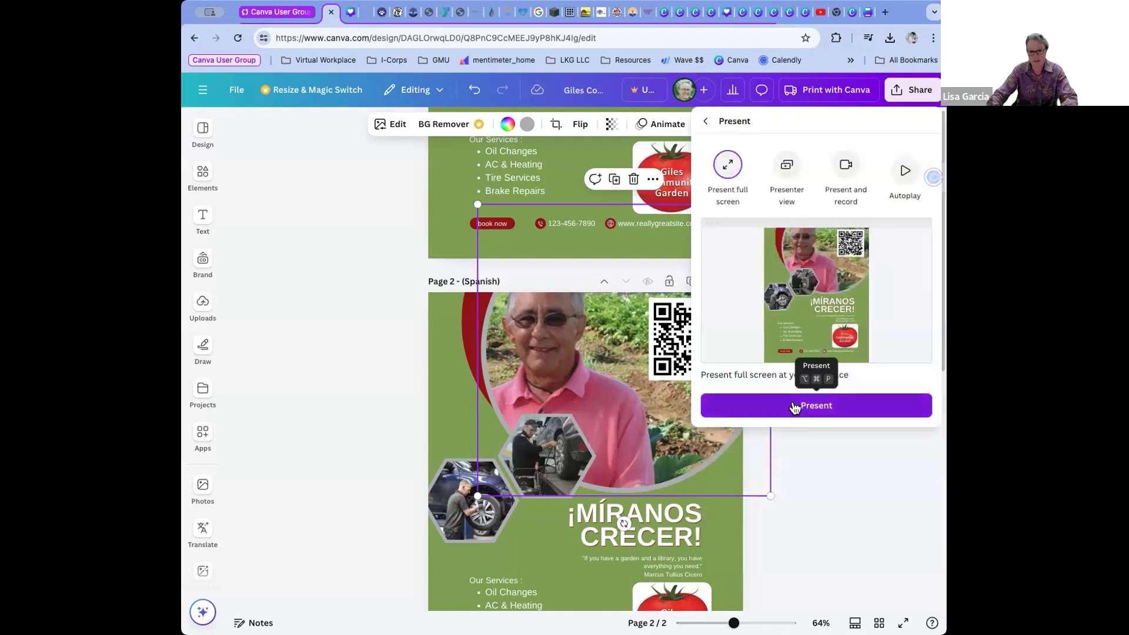
left_click(798, 407)
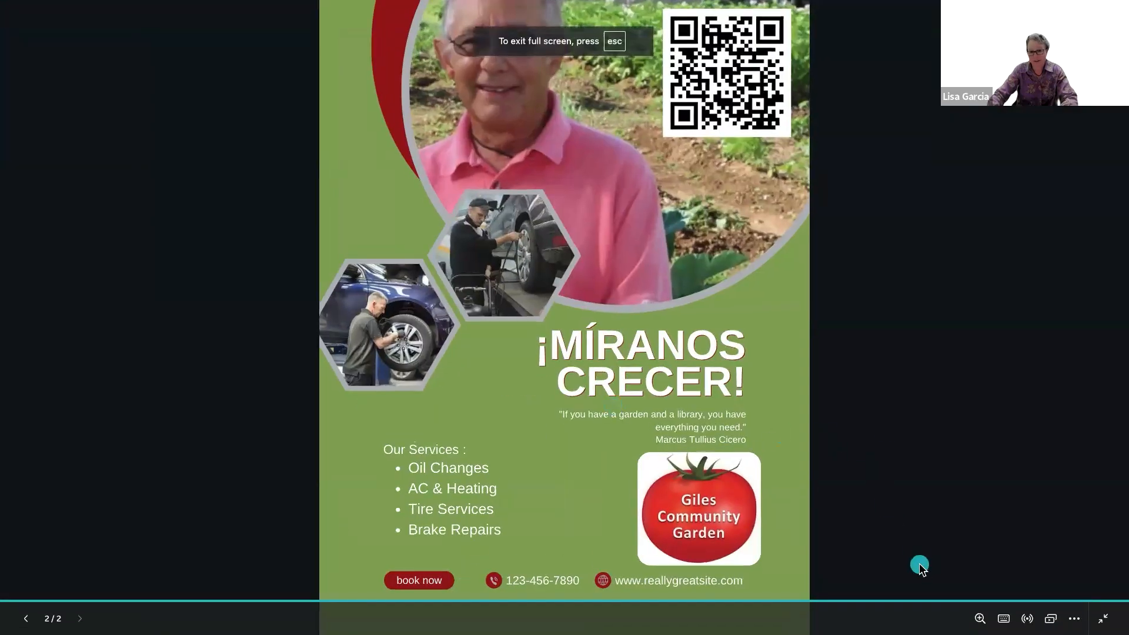
left_click(1103, 619)
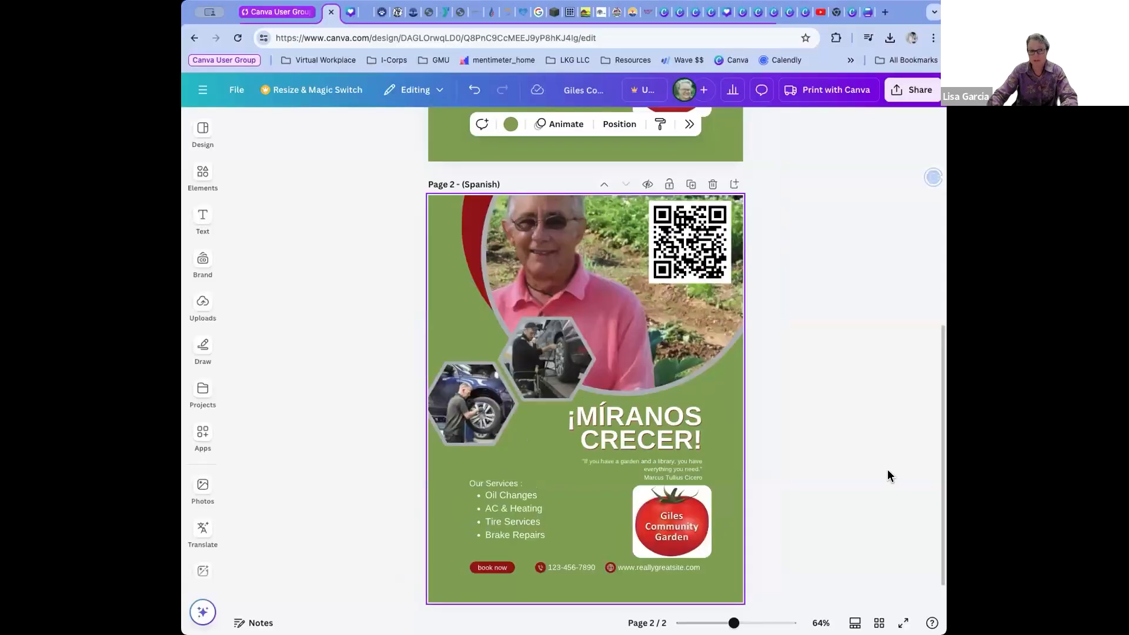
Look through the flyer's full list of sharing and publishing options, from saving and messaging to third-party apps, and close it.
left_click(907, 104)
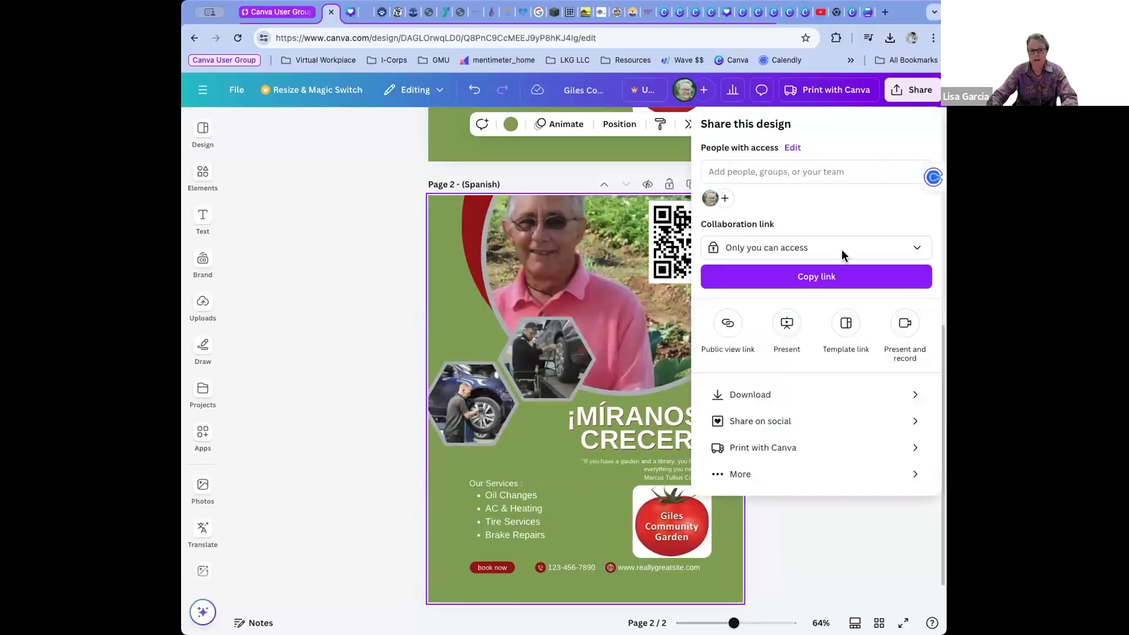
left_click(744, 473)
scroll(746, 467, "down", 8)
scroll(750, 463, "up", 1)
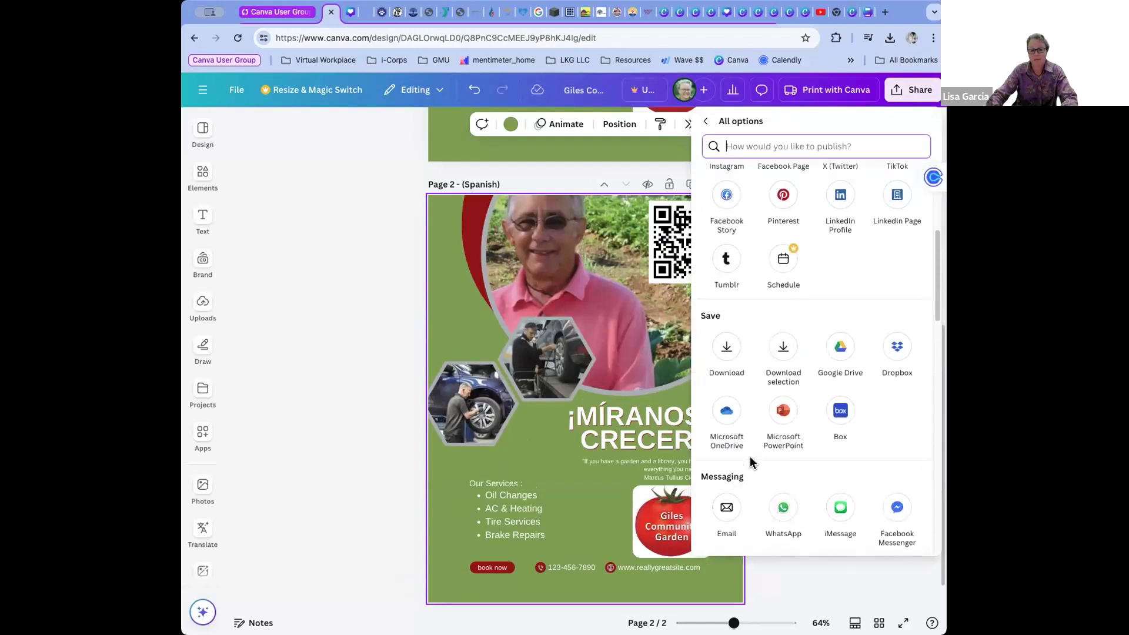
scroll(750, 463, "down", 5)
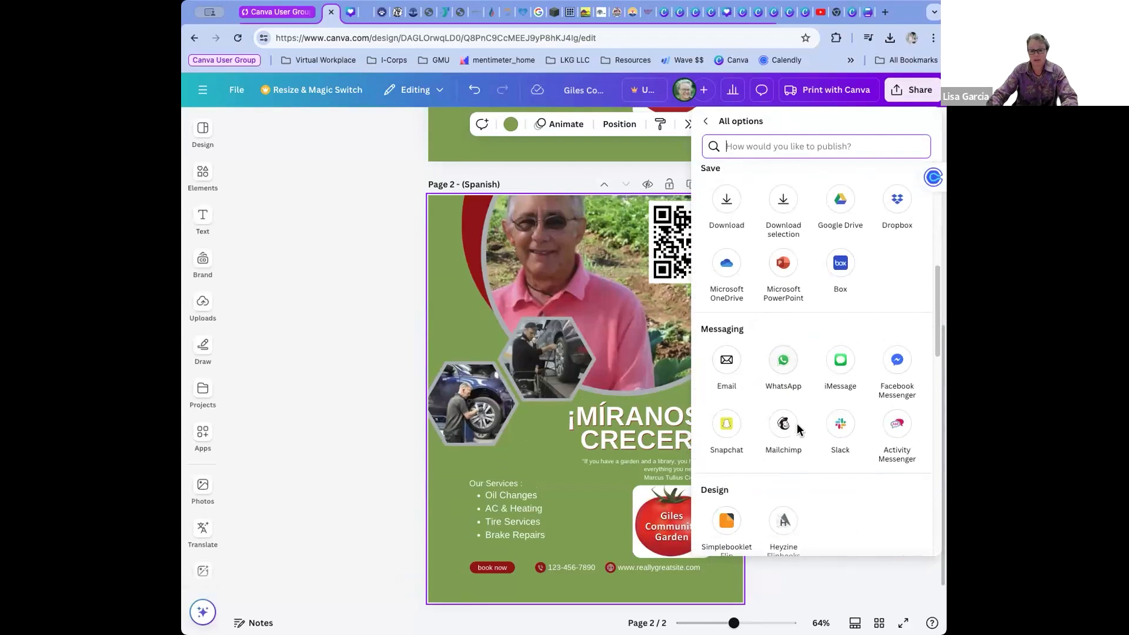
scroll(798, 430, "down", 9)
scroll(798, 430, "down", 8)
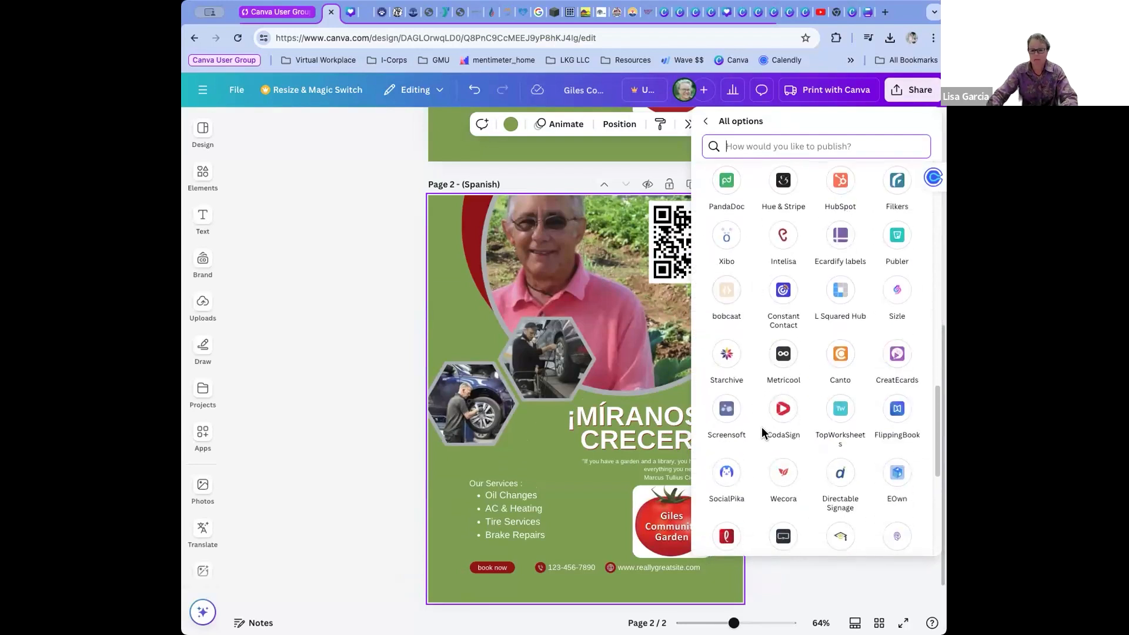
scroll(796, 479, "down", 10)
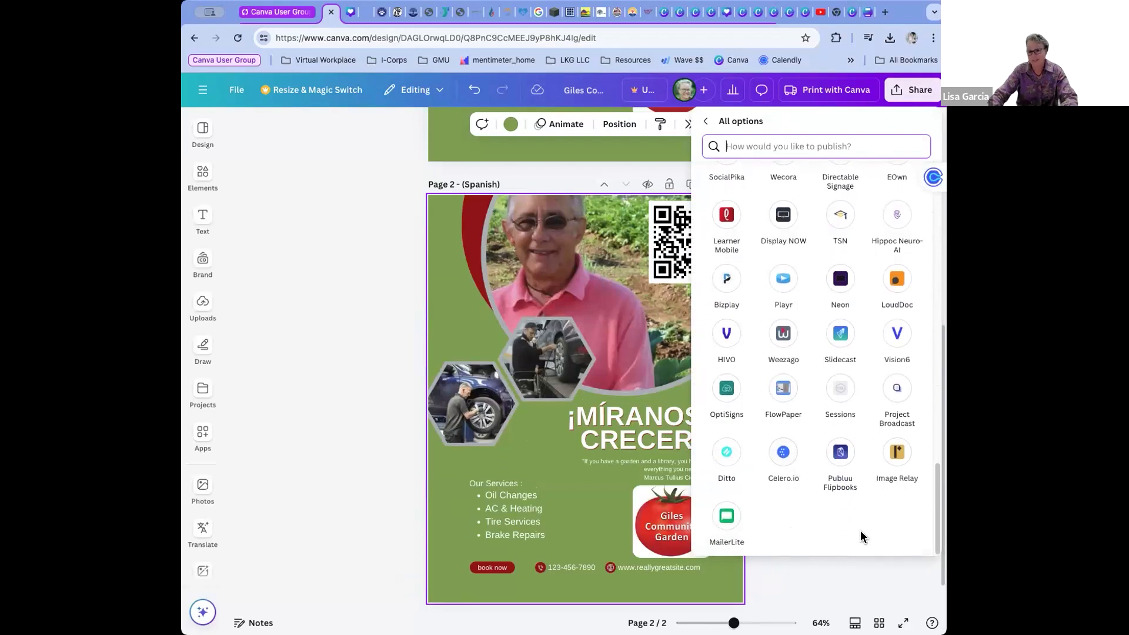
scroll(860, 536, "up", 5)
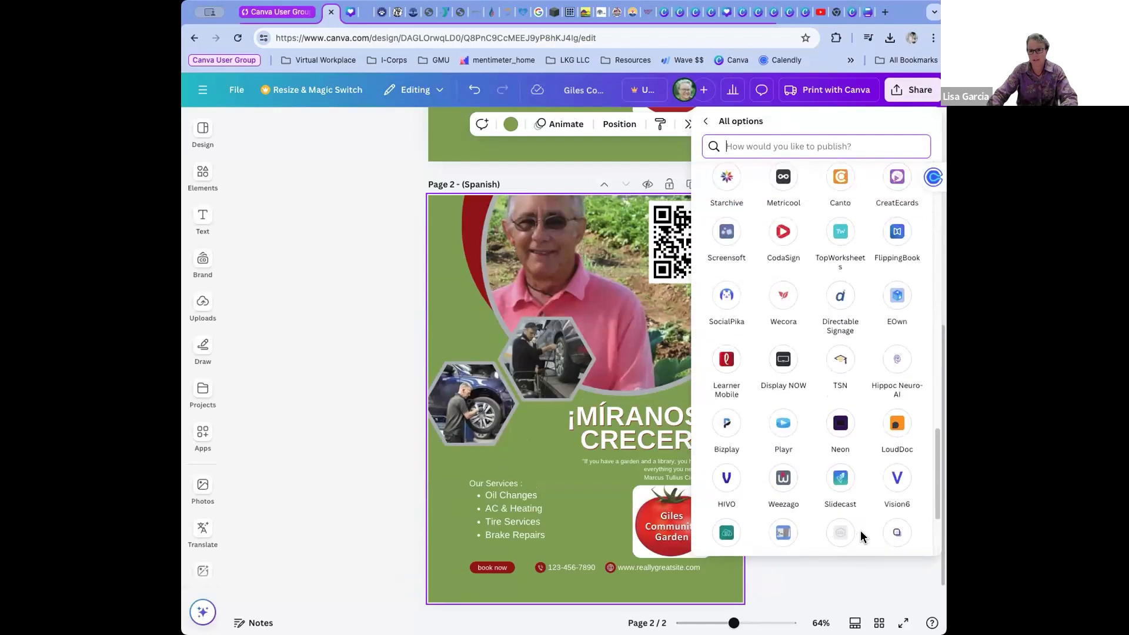
scroll(861, 536, "up", 7)
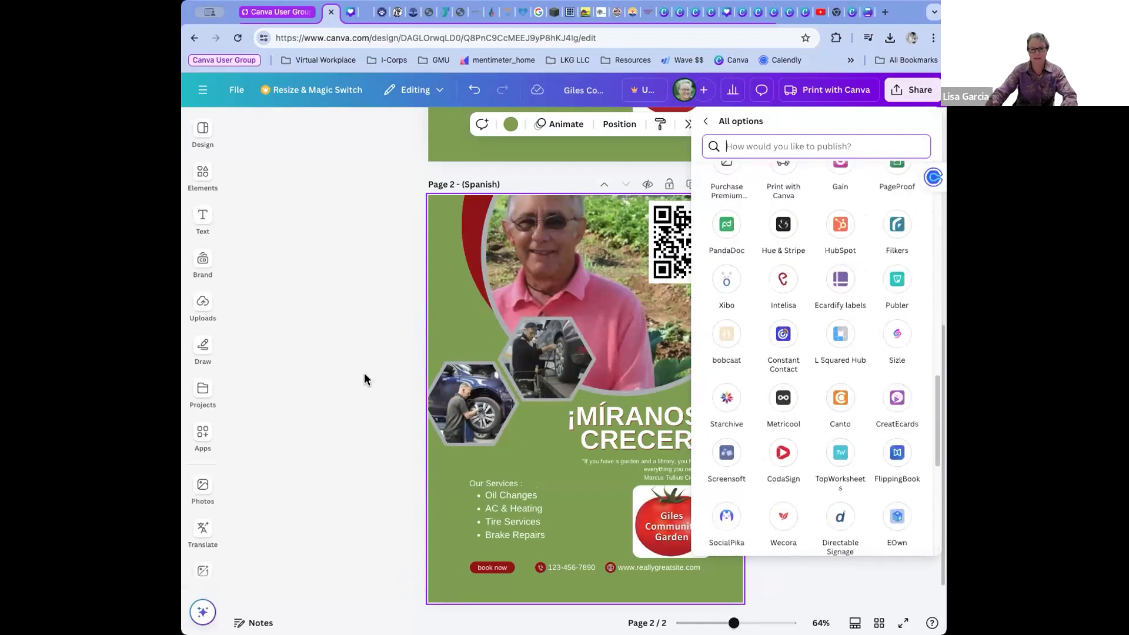
left_click(386, 378)
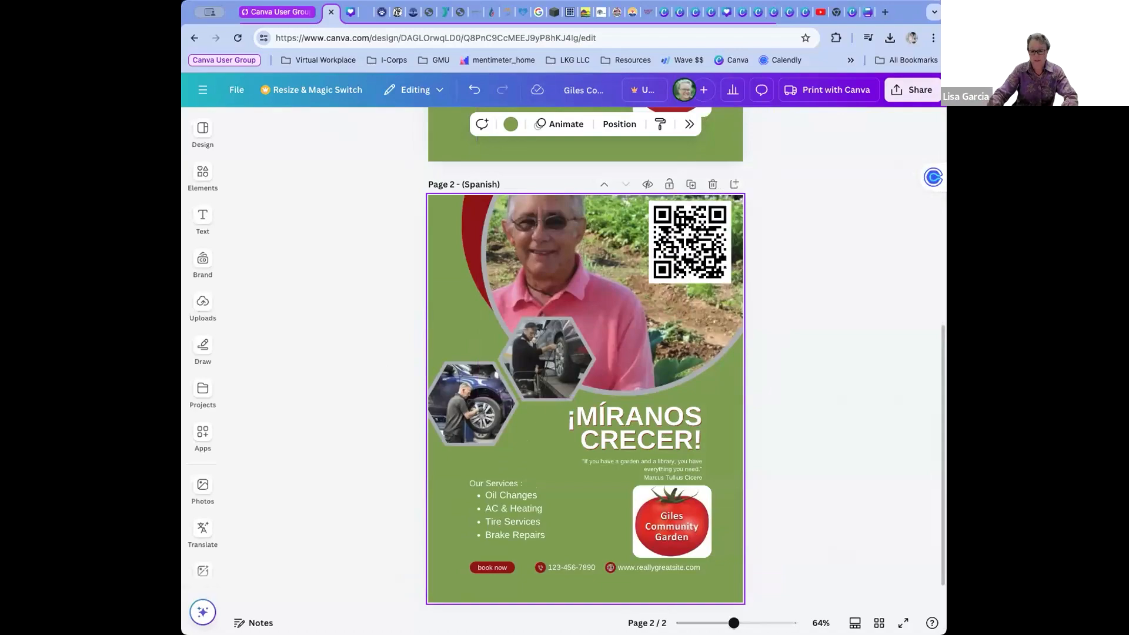